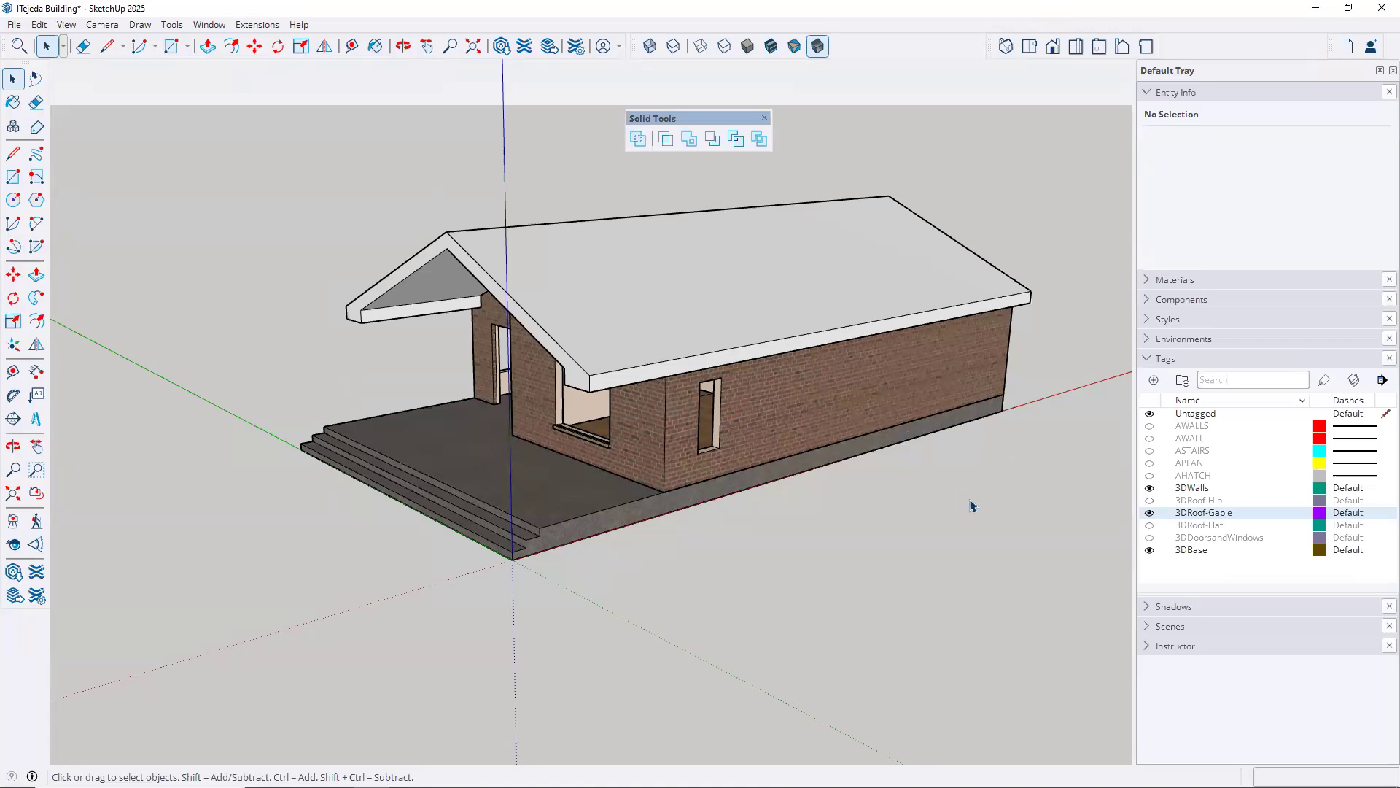
Hide the 3DRoof-Gable tag and view the building's interior walls from several angles
{"action": "left_click", "coordinate": [1149, 512]}
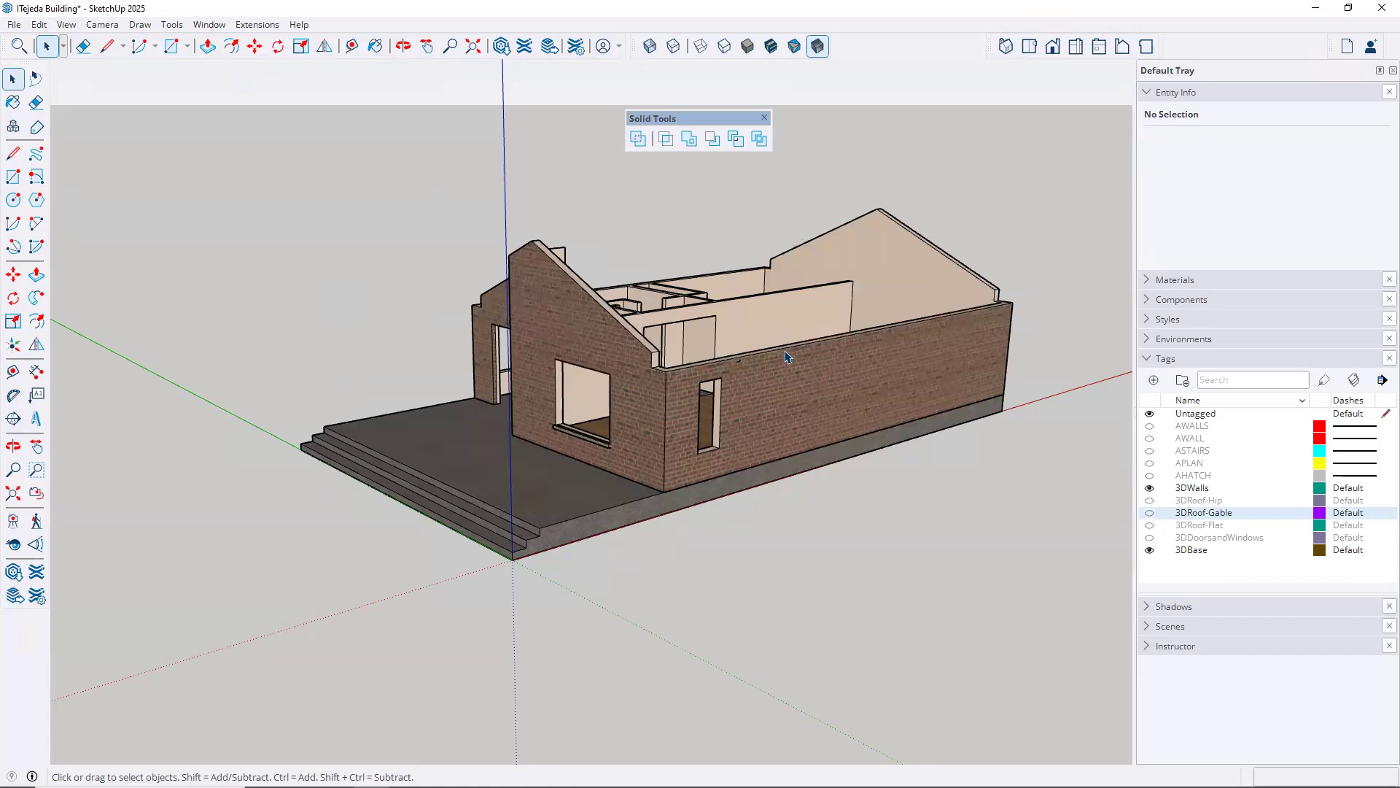
{"action": "middle_click_drag", "start_coordinate": [777, 370], "coordinate": [680, 361]}
{"action": "scroll", "coordinate": [682, 359], "scroll_direction": "up", "scroll_amount": 4}
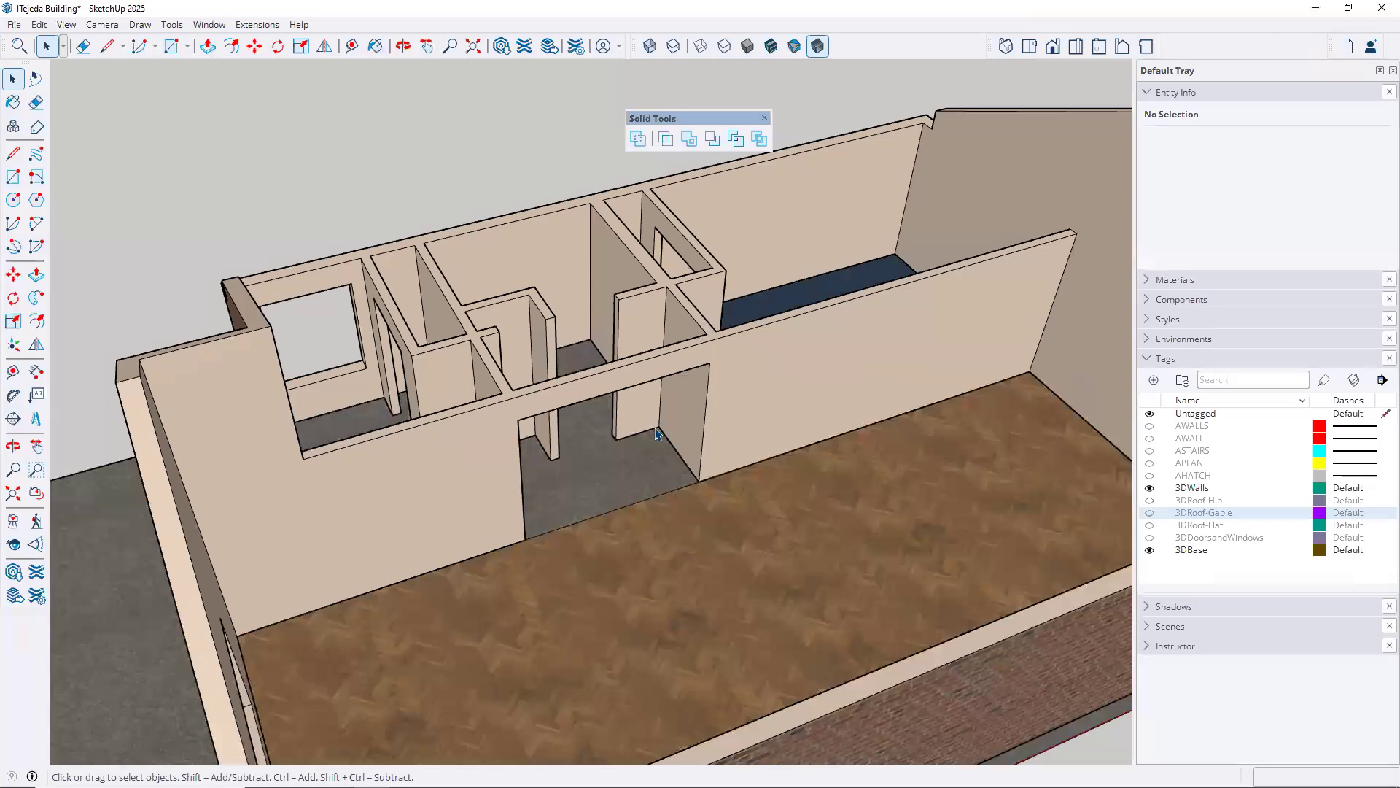
{"action": "scroll", "coordinate": [635, 432], "scroll_direction": "down", "scroll_amount": 5}
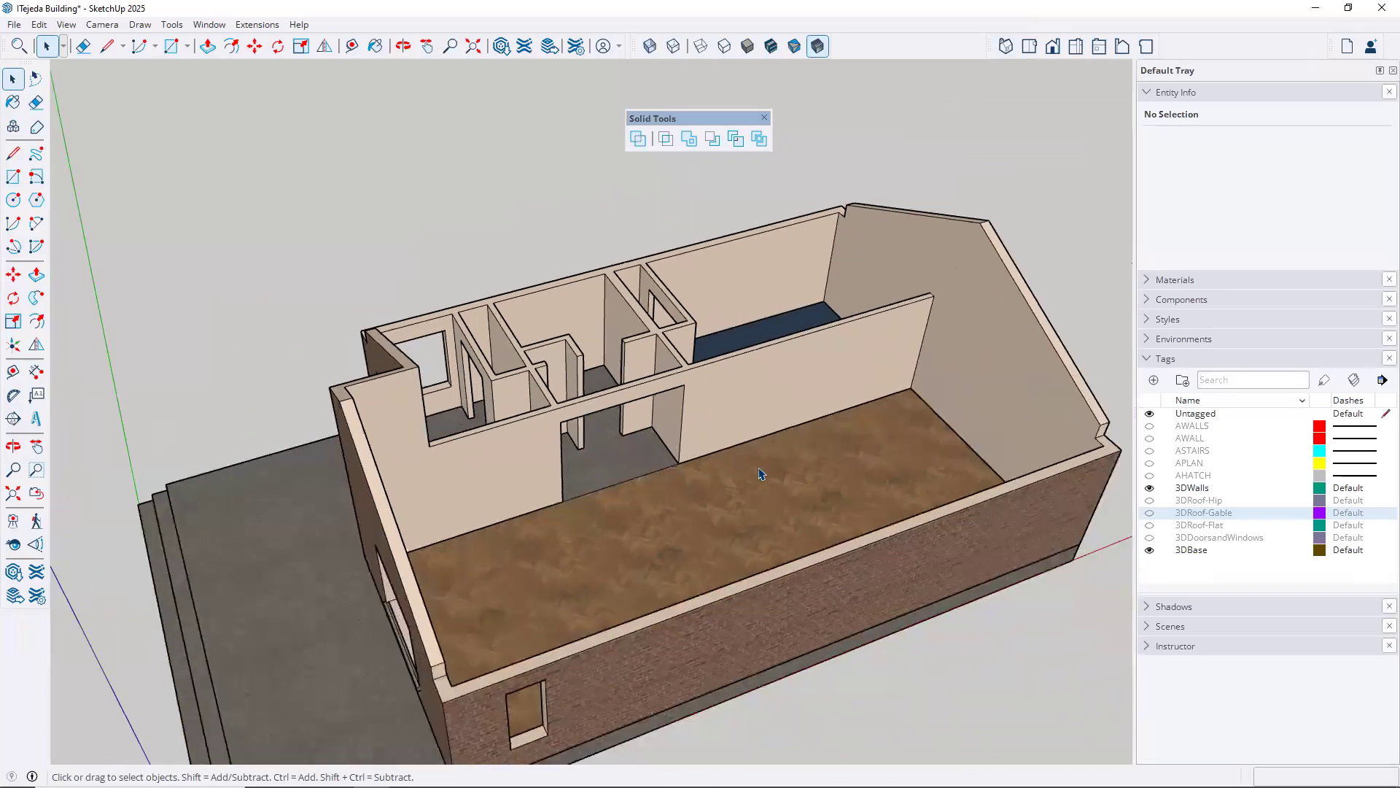
{"action": "middle_click_drag", "start_coordinate": [751, 430], "coordinate": [117, 310]}
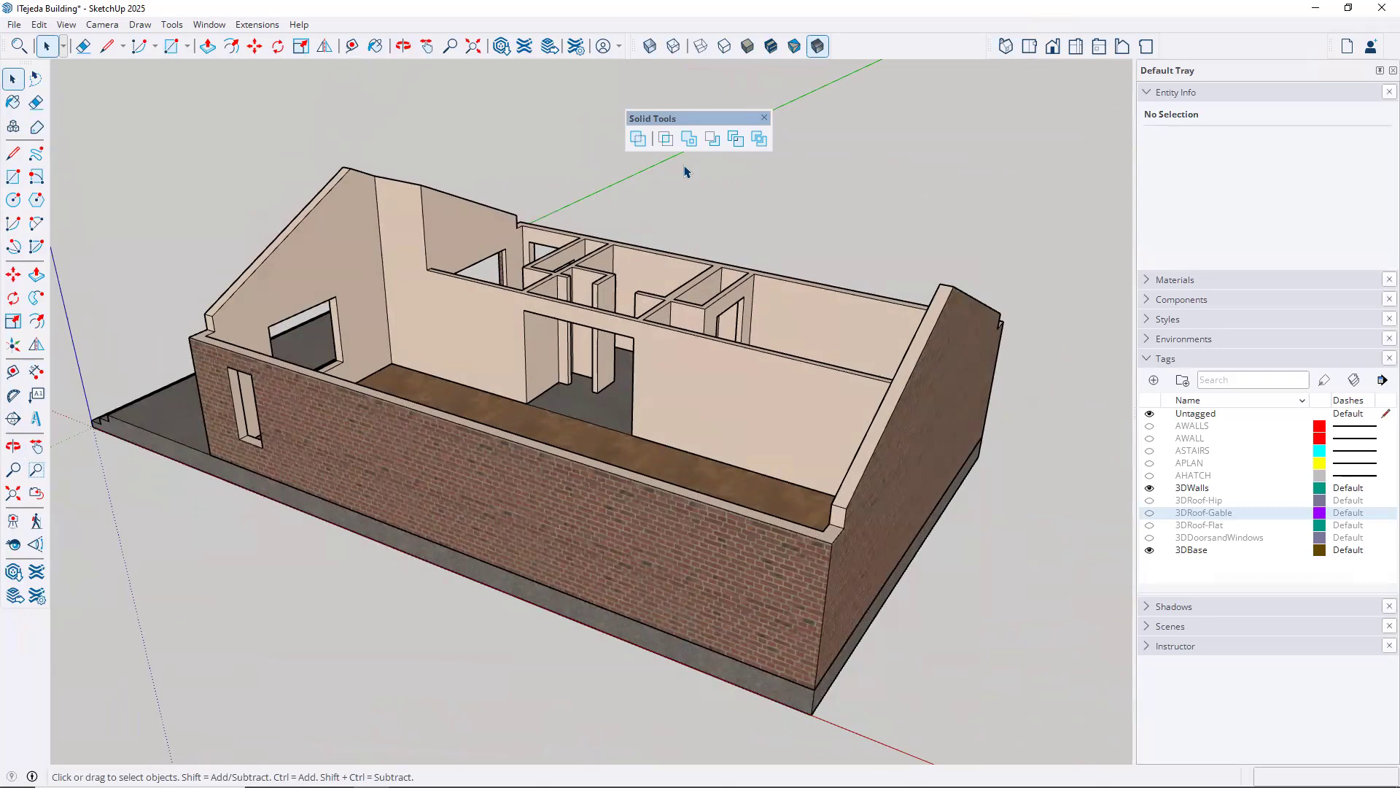
Draw a rectangle about 7'4" by 6'3" on the ground in front of the building and extrude it about 7'9" high
{"action": "scroll", "coordinate": [689, 150], "scroll_direction": "down", "scroll_amount": 1}
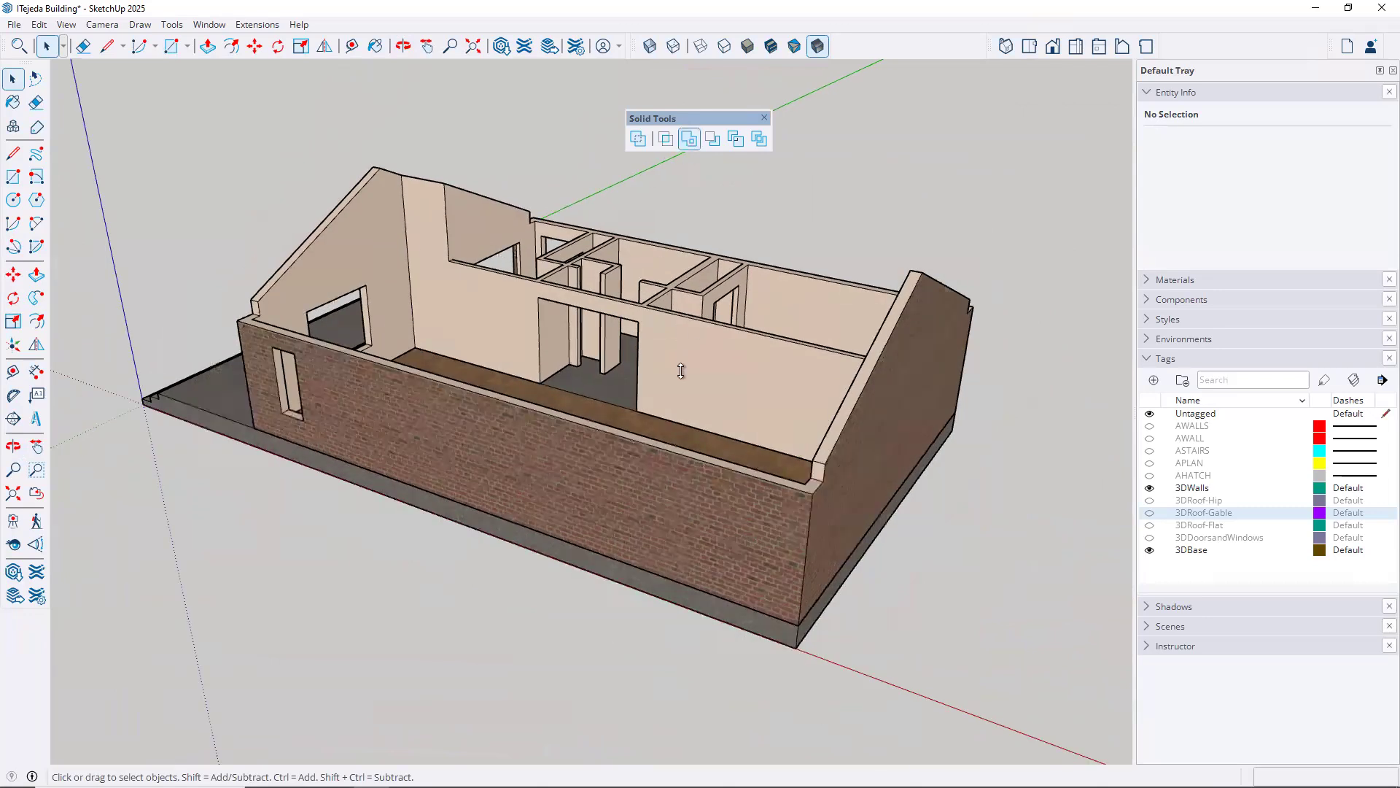
{"action": "scroll", "coordinate": [723, 309], "scroll_direction": "down", "scroll_amount": 1}
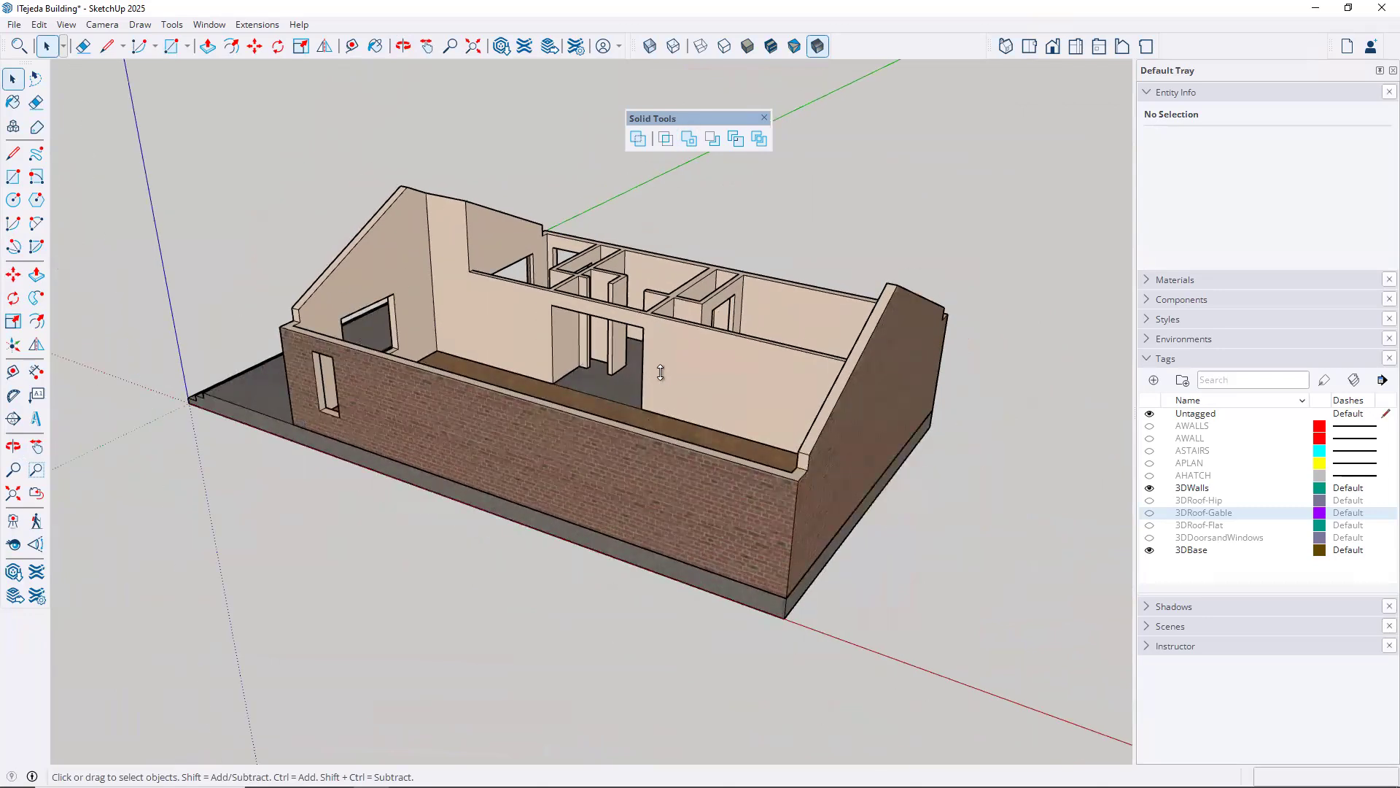
{"action": "middle_click_drag", "start_coordinate": [622, 431], "coordinate": [369, 572]}
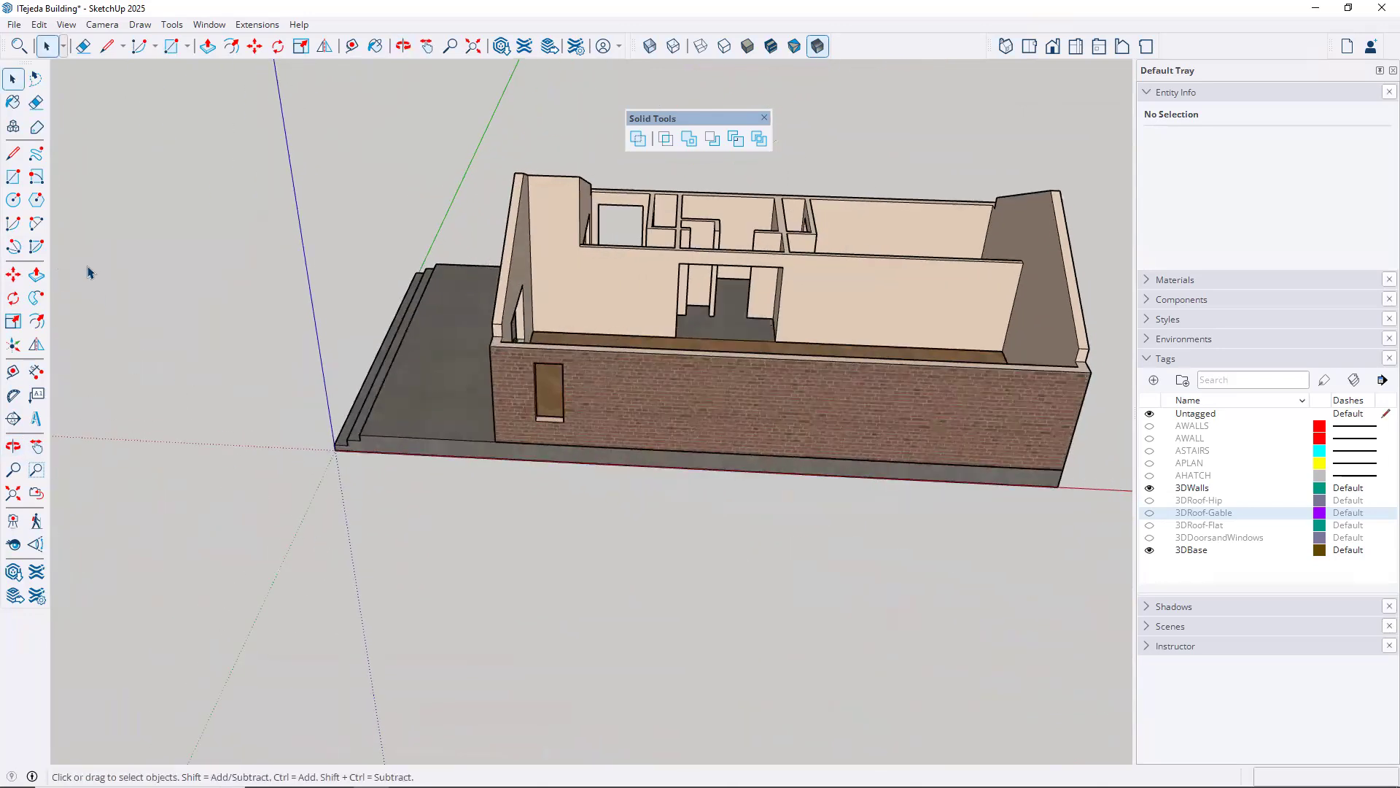
{"action": "left_click", "coordinate": [13, 177]}
{"action": "left_click", "coordinate": [498, 665]}
{"action": "left_click", "coordinate": [630, 598]}
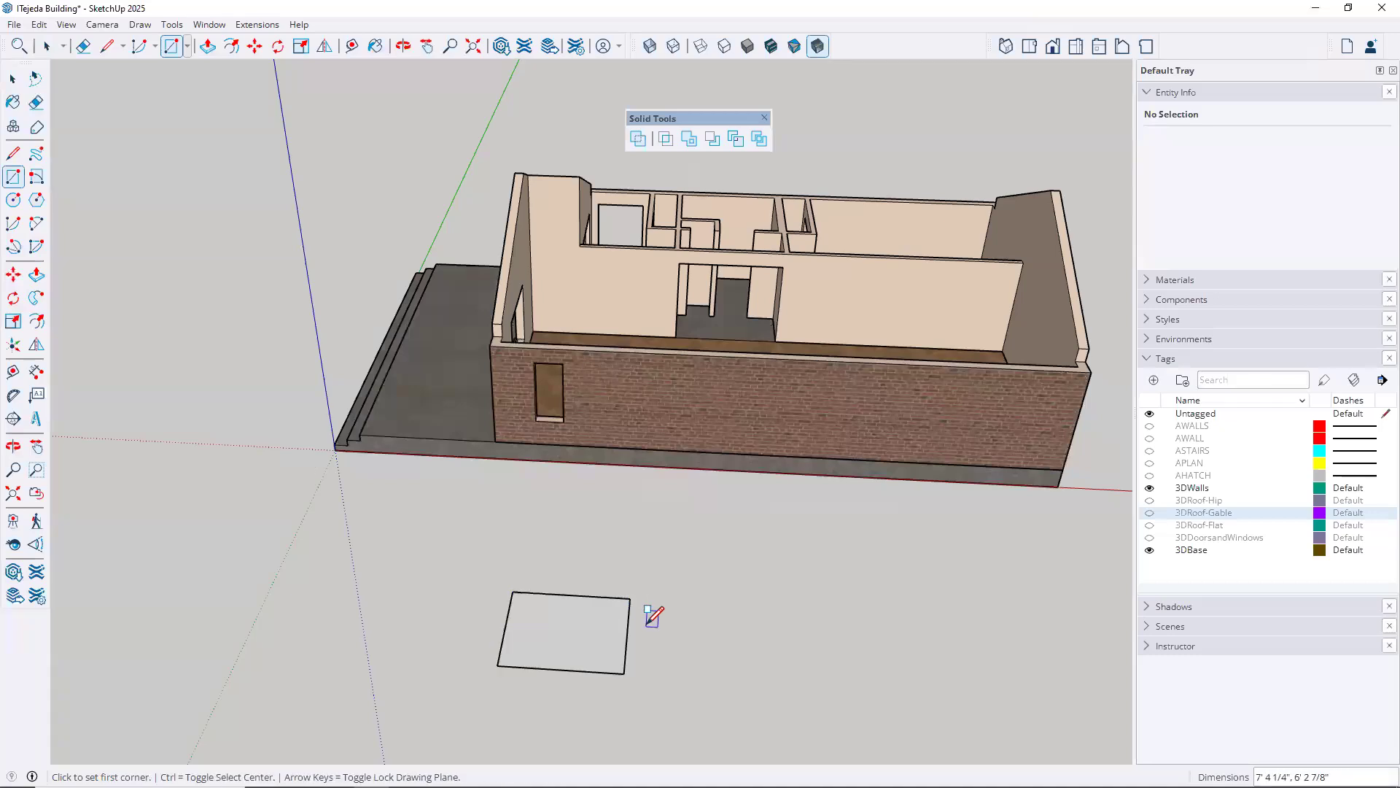
{"action": "key", "text": "p"}
{"action": "left_click", "coordinate": [581, 595]}
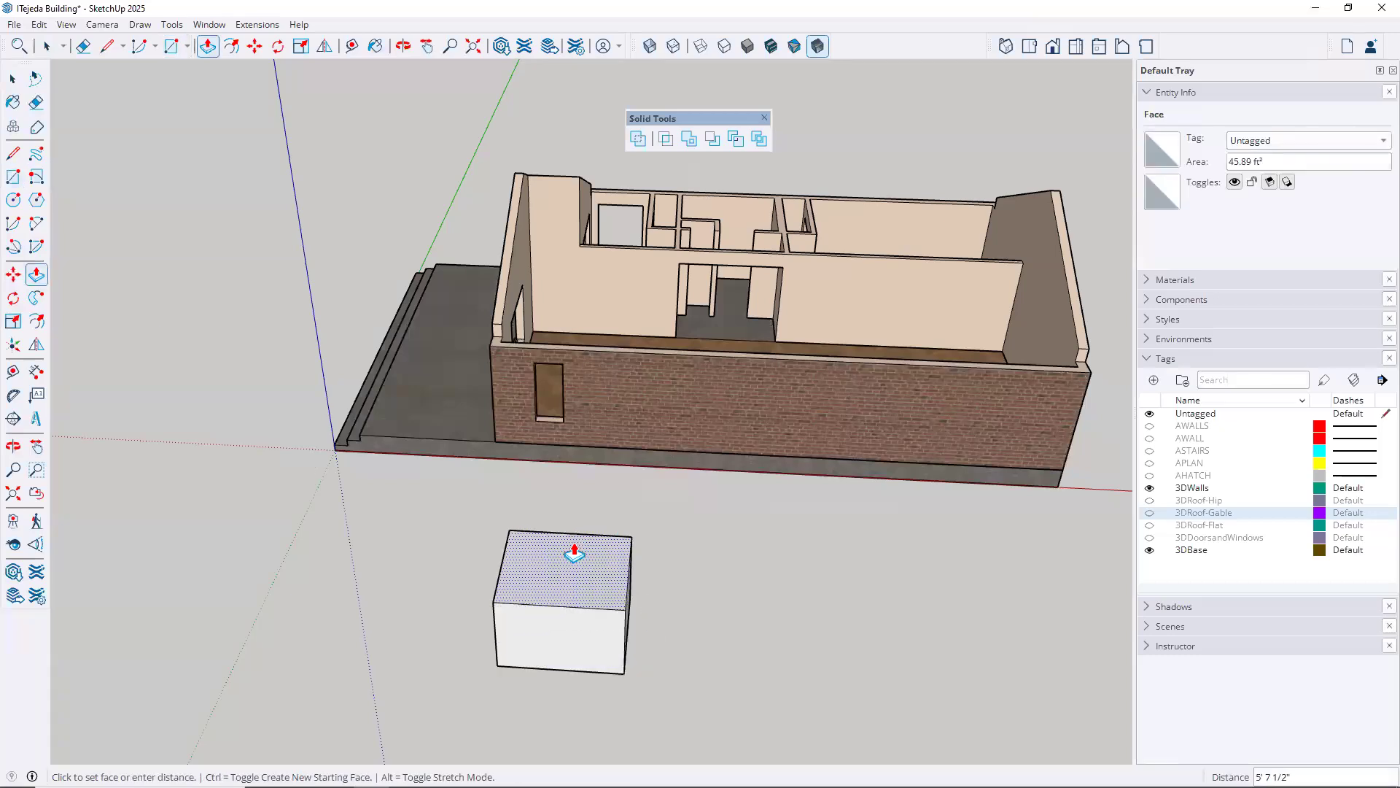
{"action": "left_click", "coordinate": [572, 548]}
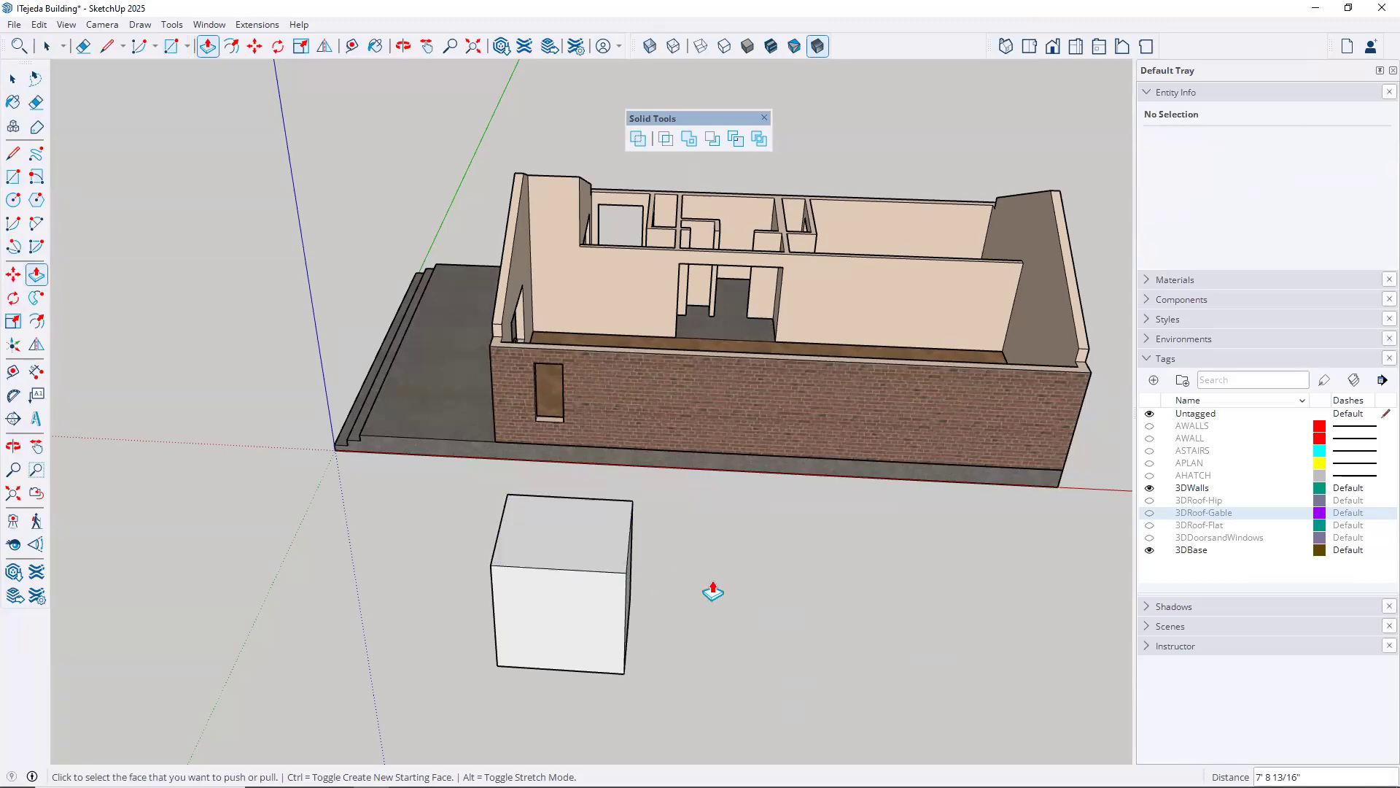
Make the whole cube-like box in front of the building a group and deselect it
{"action": "key", "text": "space"}
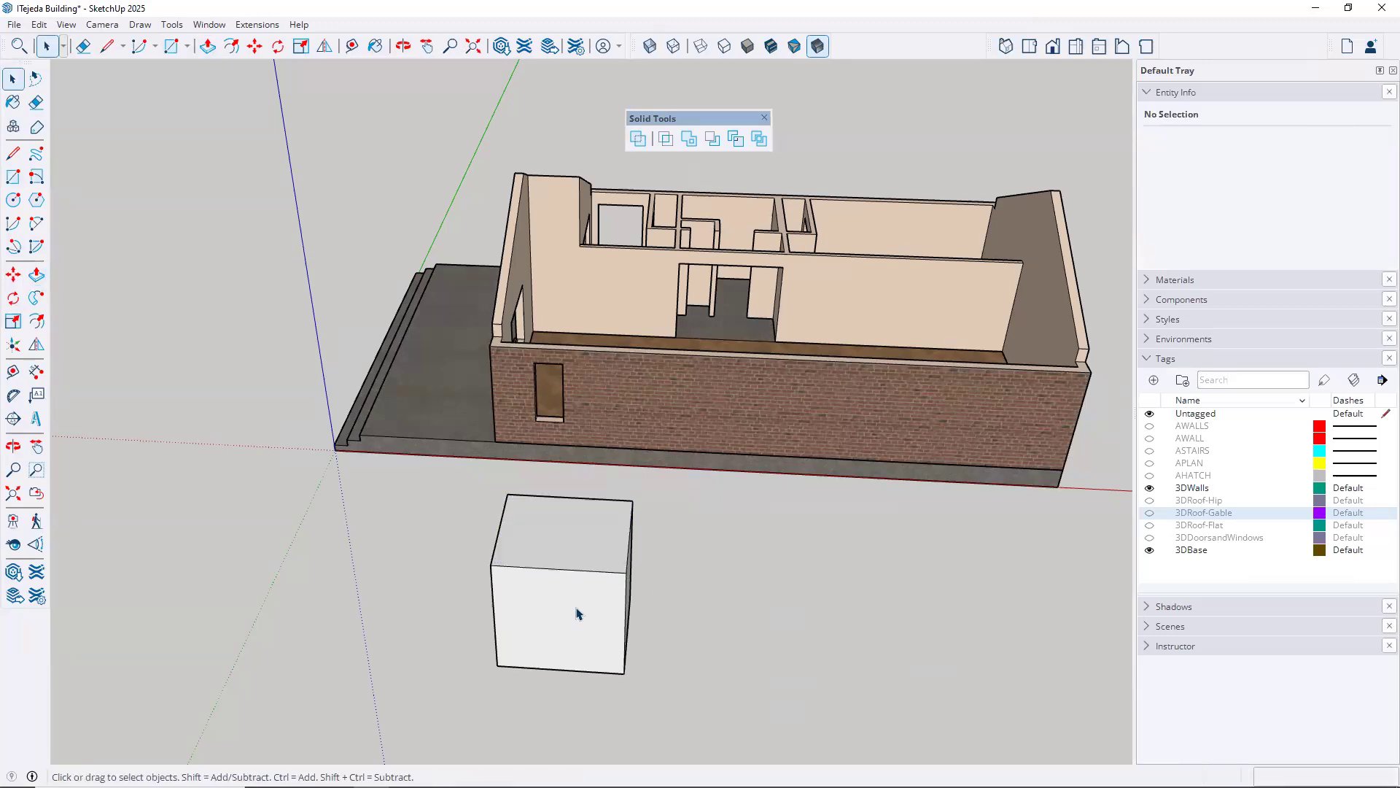
{"action": "triple_click", "coordinate": [576, 612]}
{"action": "right_click", "coordinate": [578, 611]}
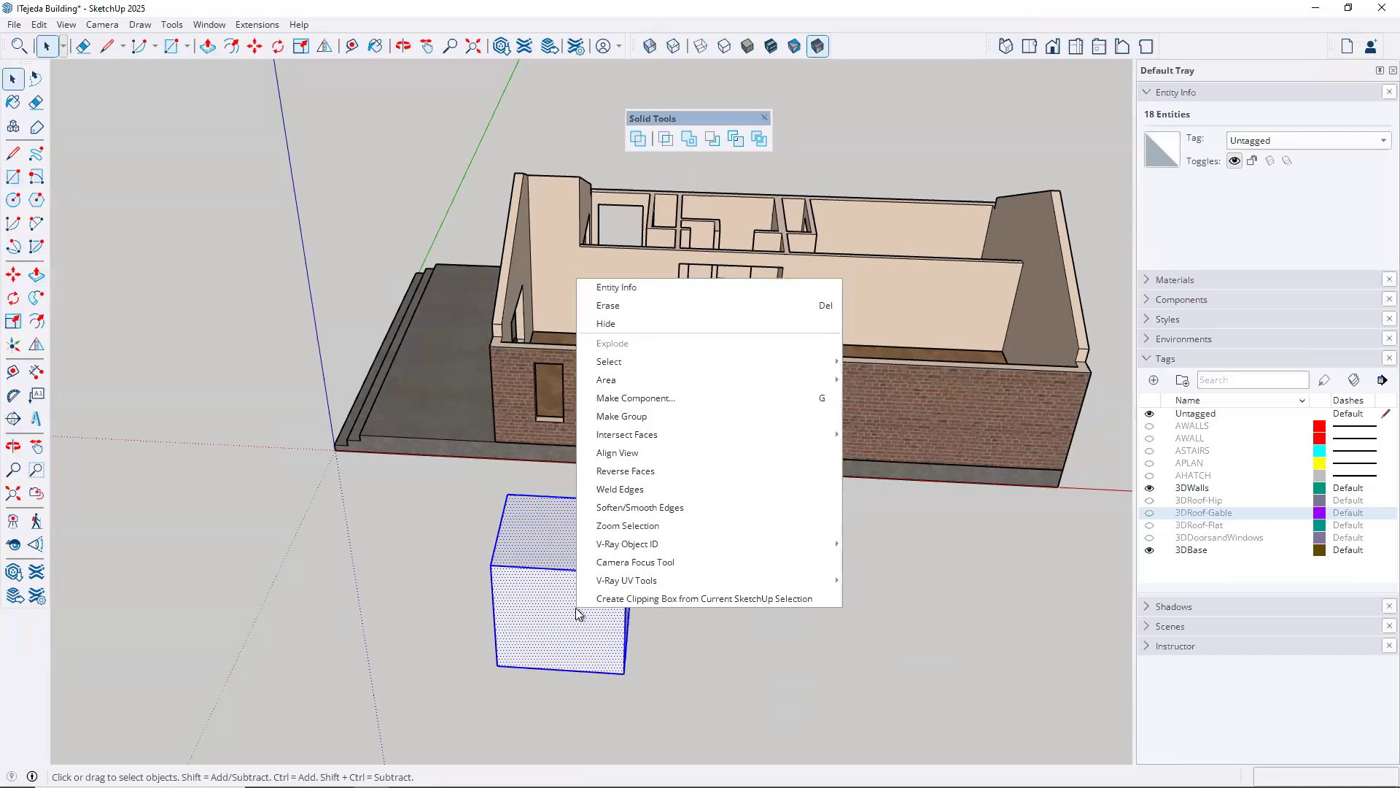
{"action": "left_click", "coordinate": [624, 416]}
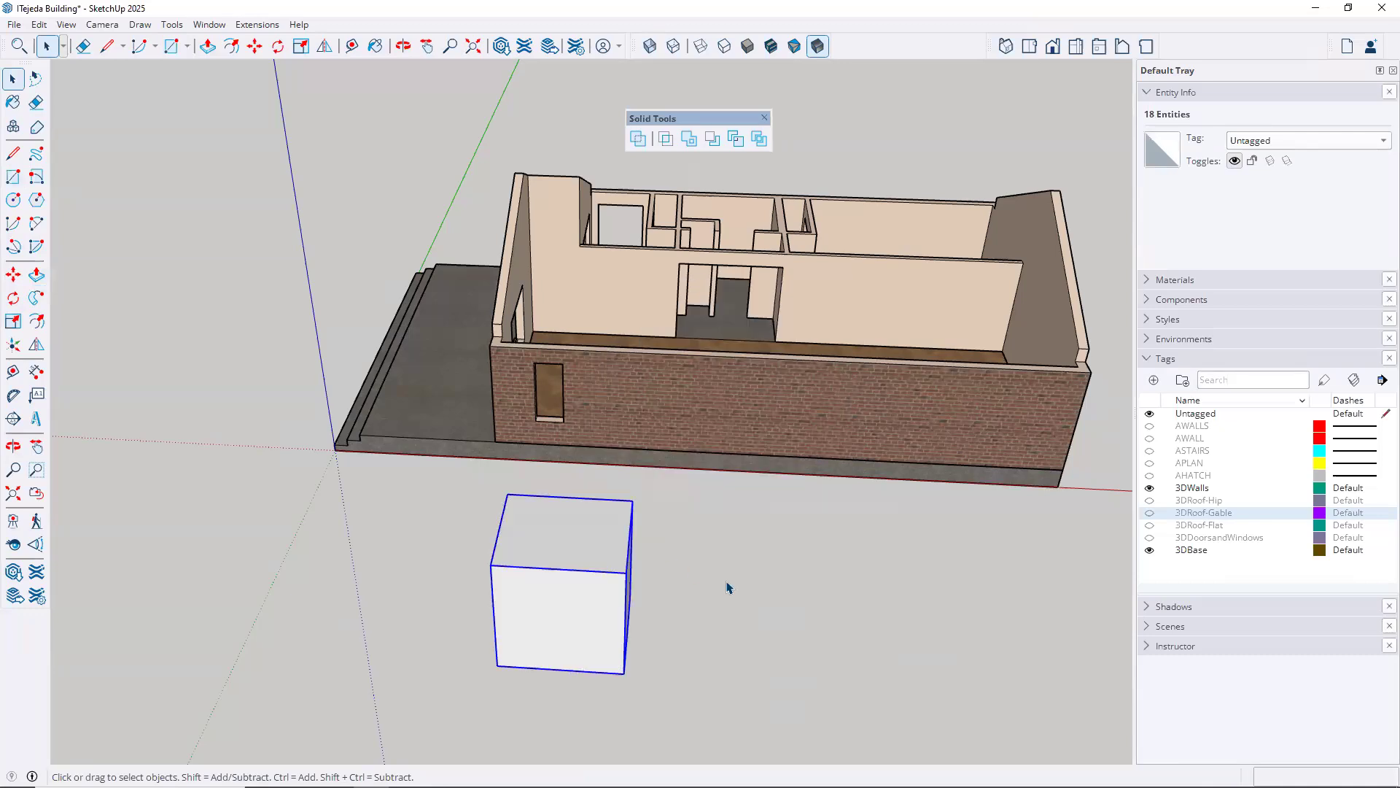
{"action": "left_click", "coordinate": [727, 587]}
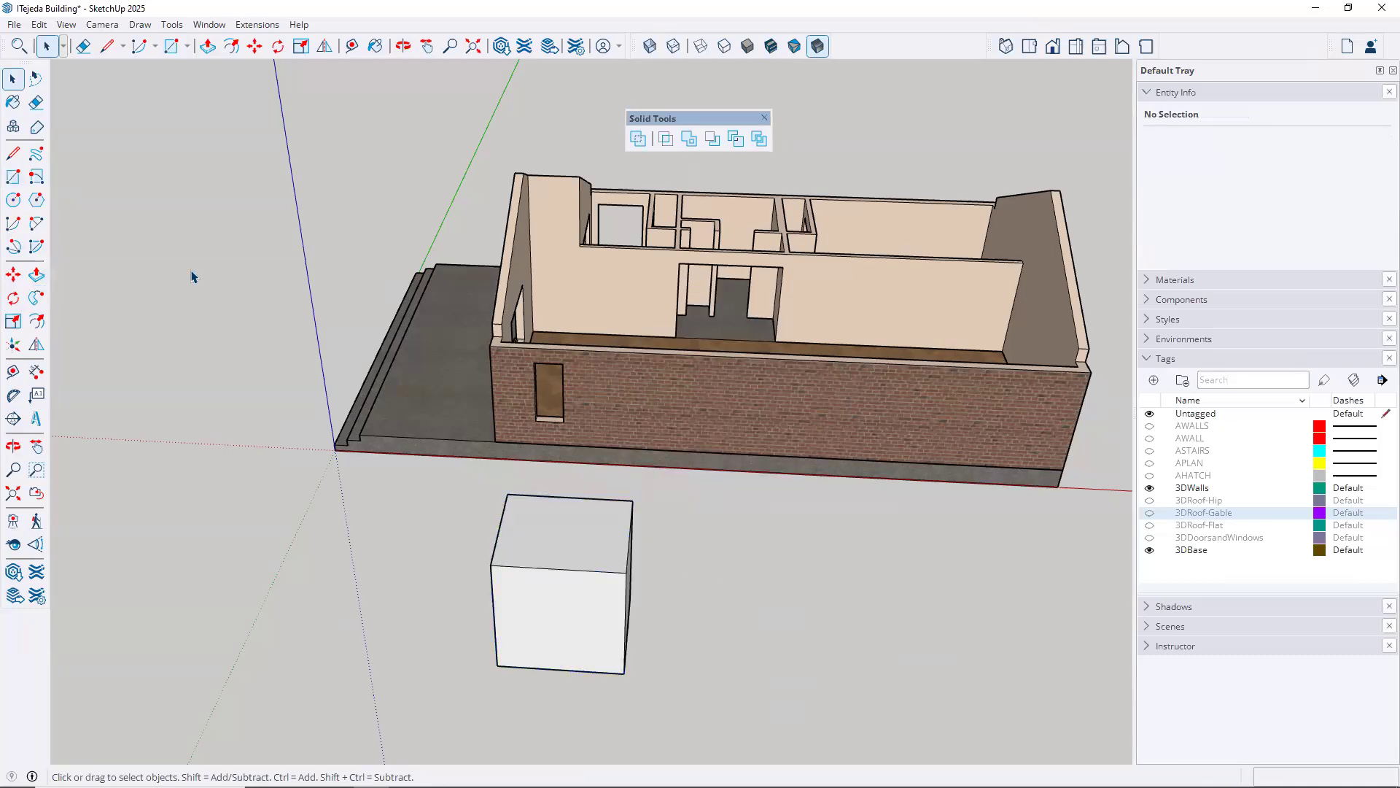
Draw a long narrow rectangle passing through the box on both sides and extrude it about 4'5" high
{"action": "left_click", "coordinate": [14, 178]}
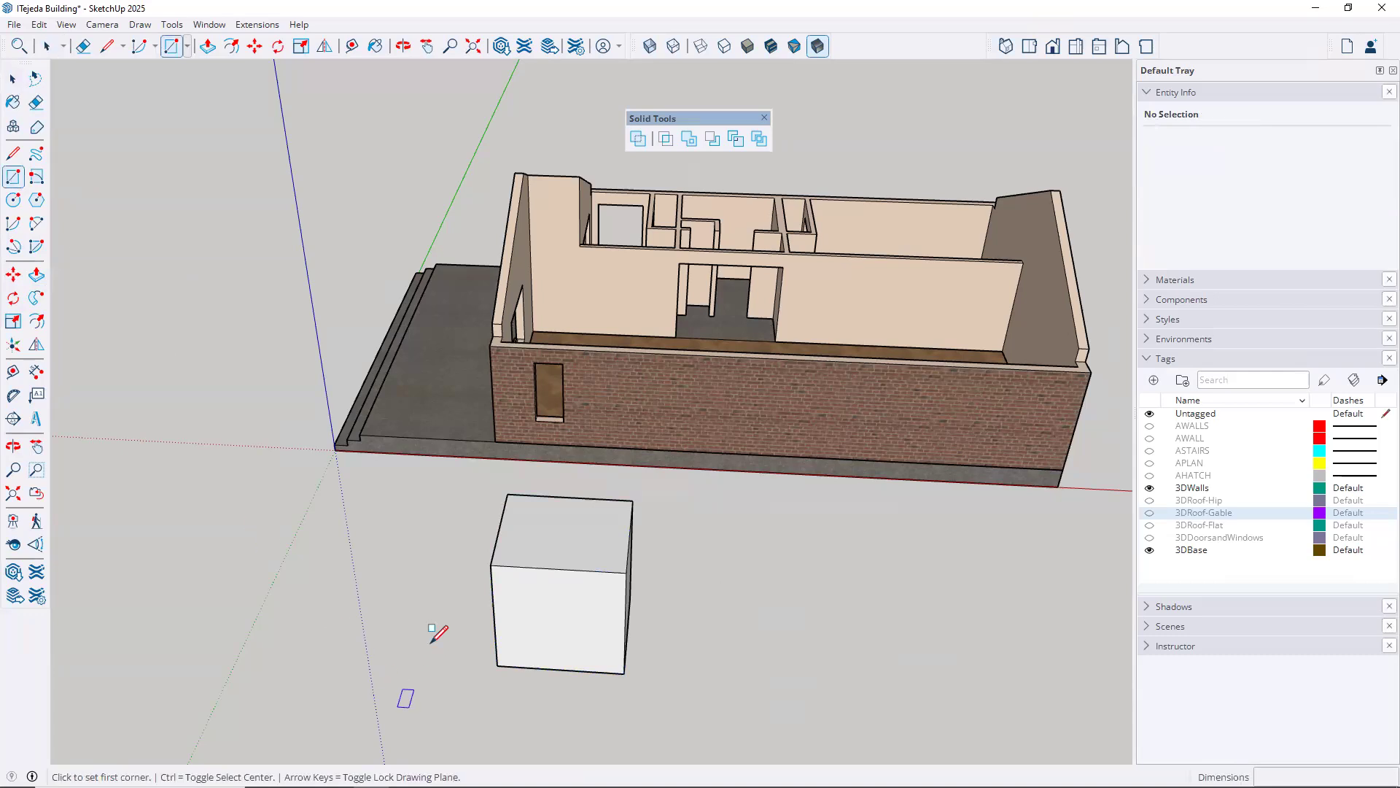
{"action": "left_click", "coordinate": [420, 621]}
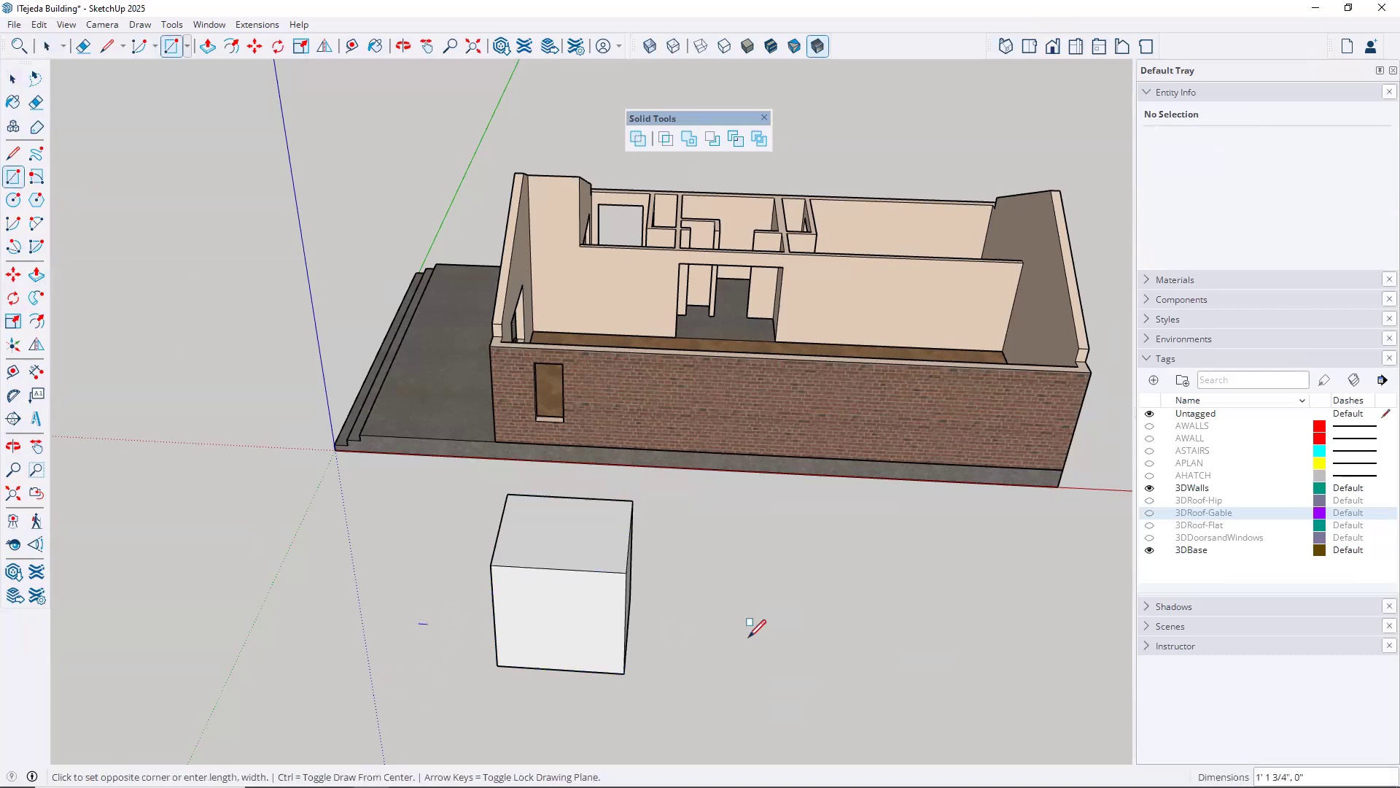
{"action": "left_click", "coordinate": [793, 612]}
{"action": "key", "text": "p"}
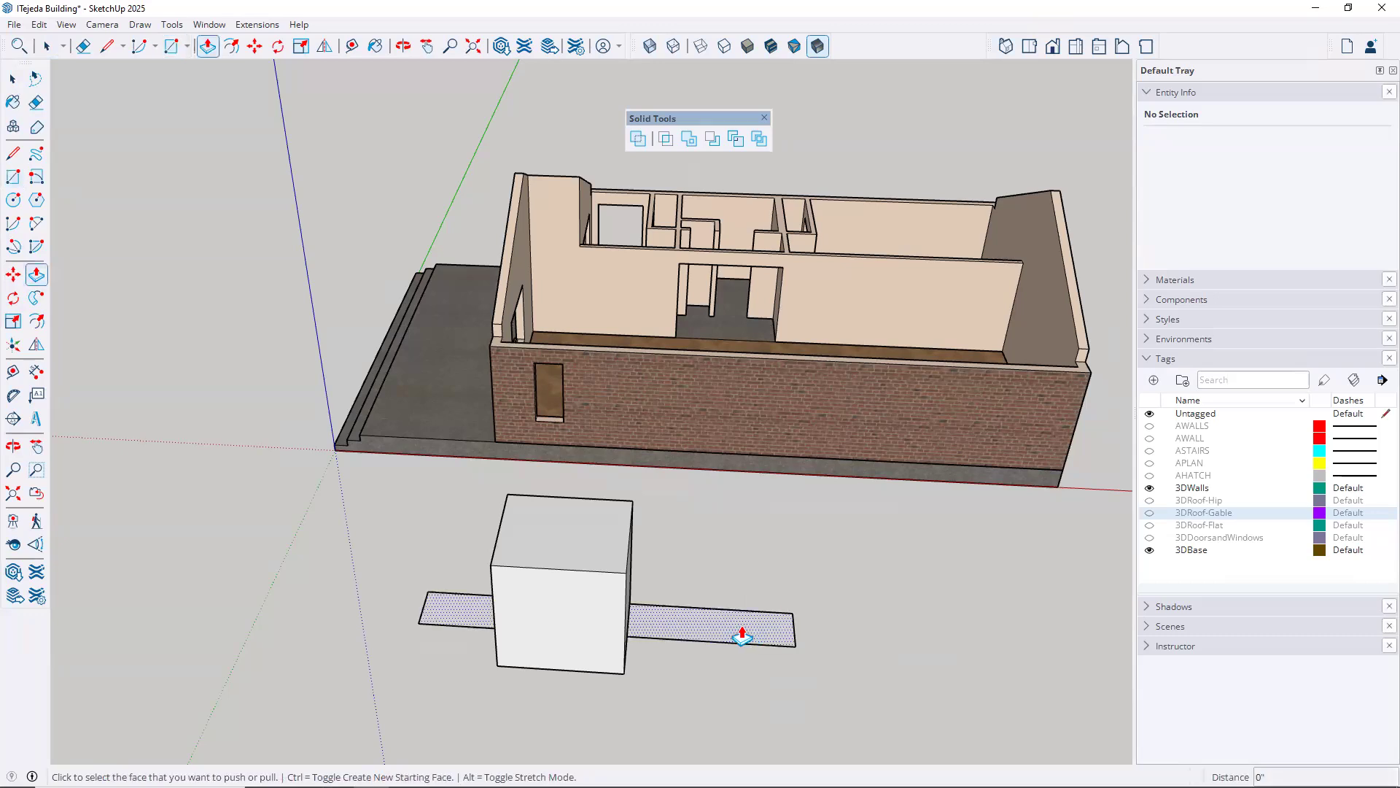
{"action": "left_click", "coordinate": [741, 636]}
{"action": "middle_click_drag", "start_coordinate": [678, 611], "coordinate": [579, 575]}
{"action": "left_click", "coordinate": [587, 596]}
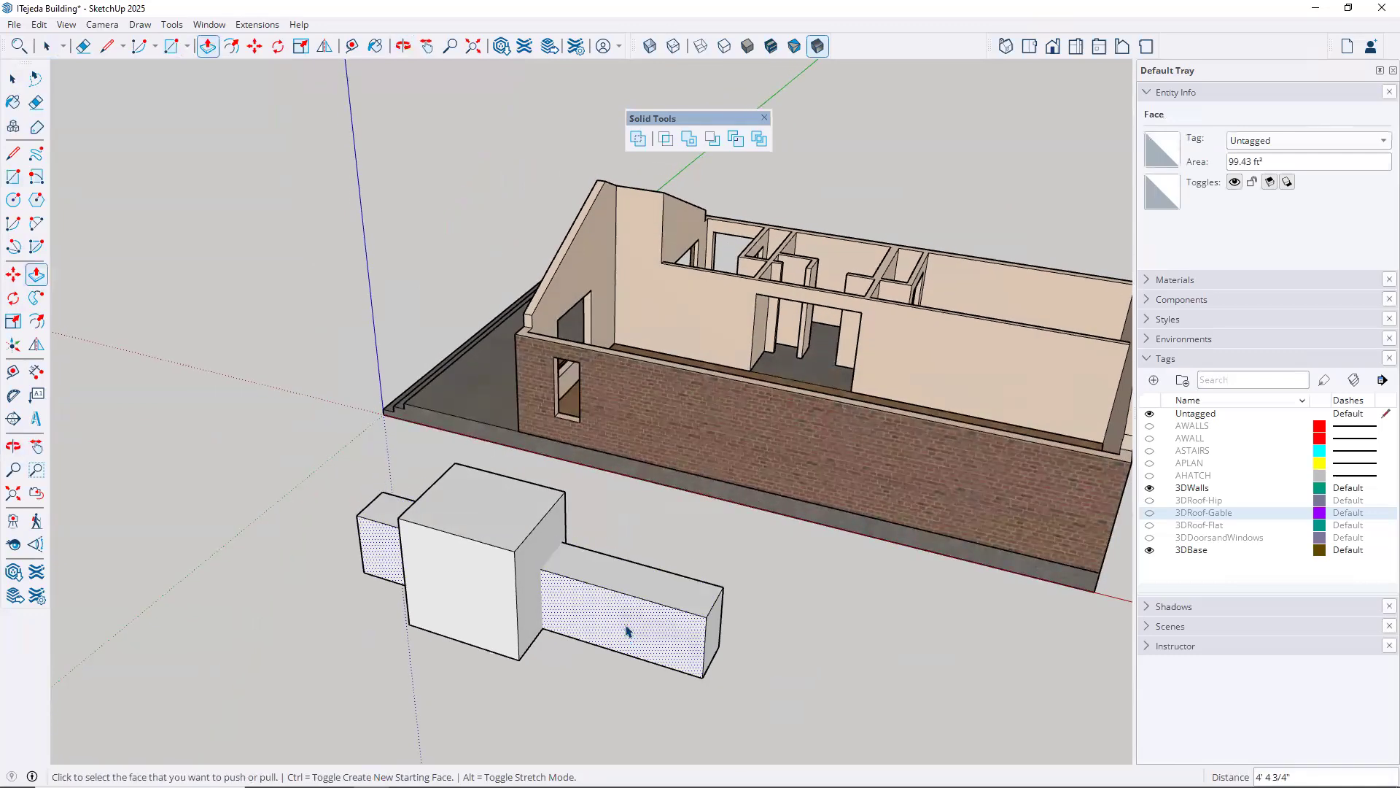
Make the whole long bar crossing the box a separate group and deselect it
{"action": "key", "text": "space"}
{"action": "triple_click", "coordinate": [633, 632]}
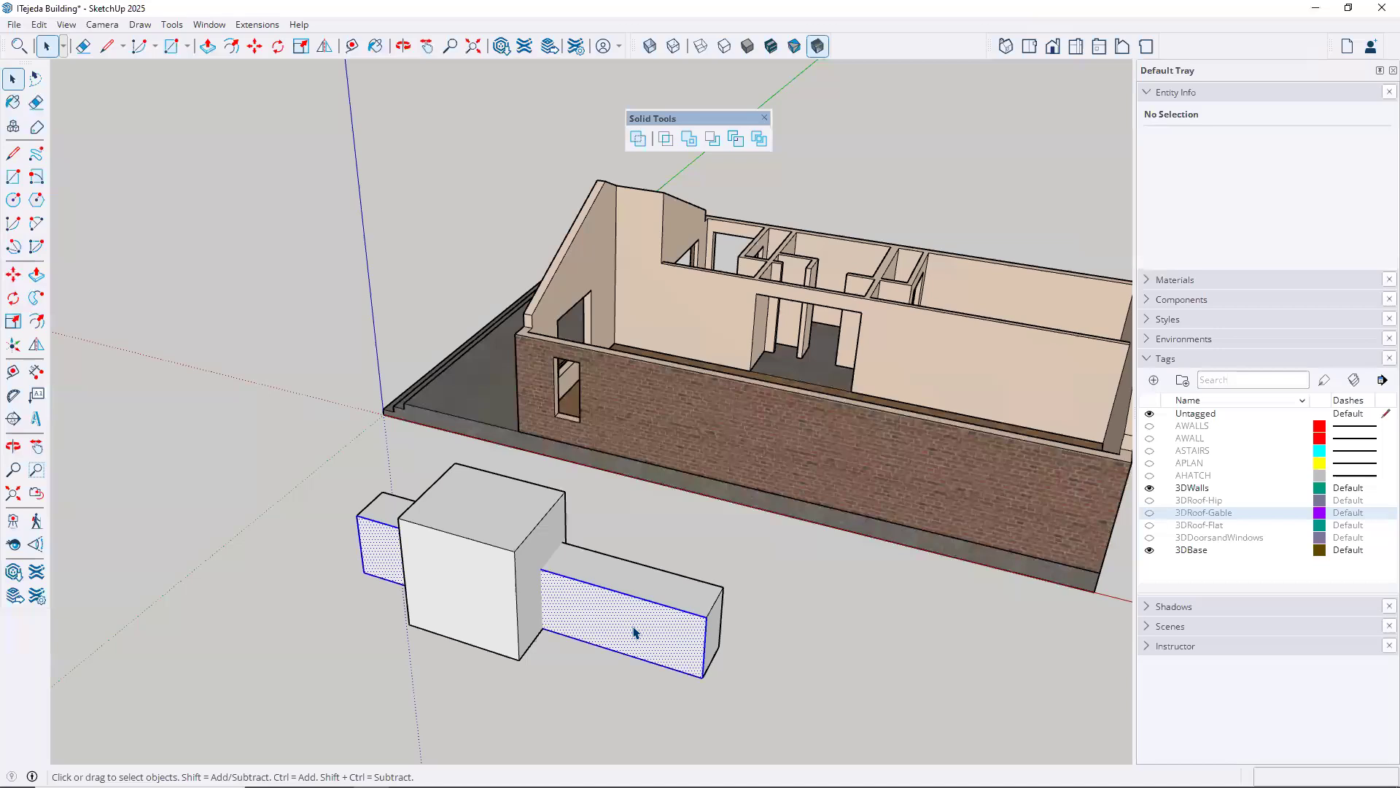
{"action": "right_click", "coordinate": [634, 633]}
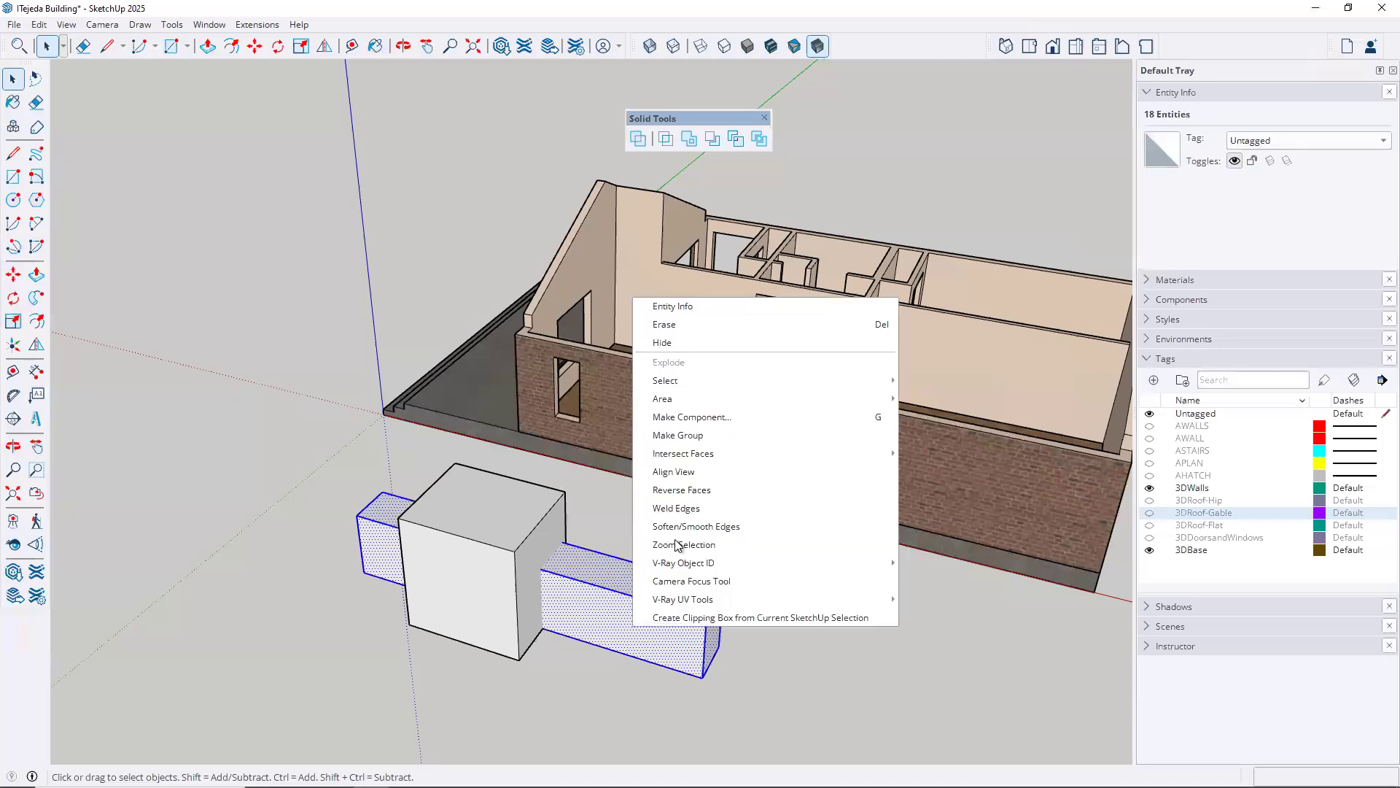
{"action": "left_click", "coordinate": [679, 435]}
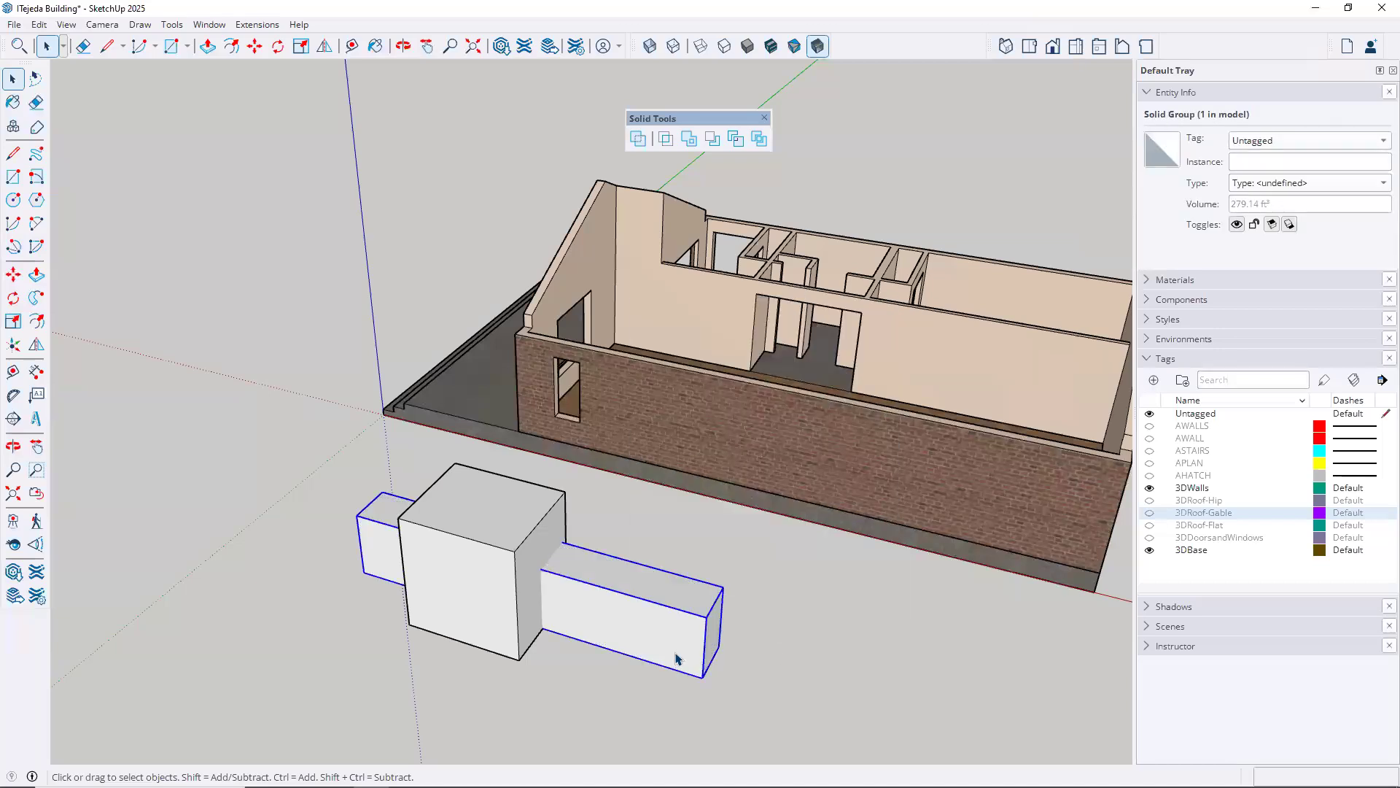
{"action": "middle_click_drag", "start_coordinate": [728, 569], "coordinate": [868, 658]}
{"action": "left_click", "coordinate": [868, 659]}
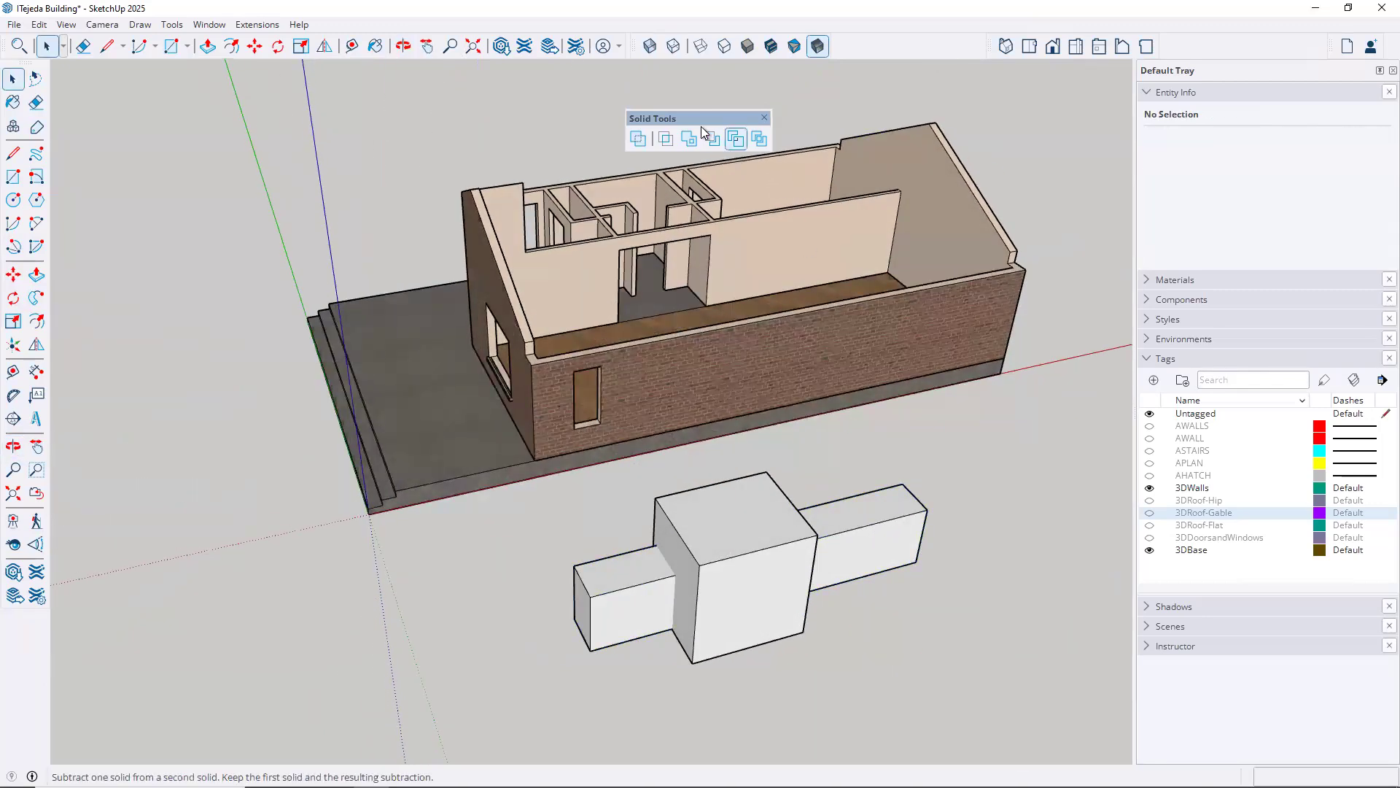
Check in the entity information whether the box, the long bar and the building walls are solid groups
{"action": "left_click", "coordinate": [778, 494]}
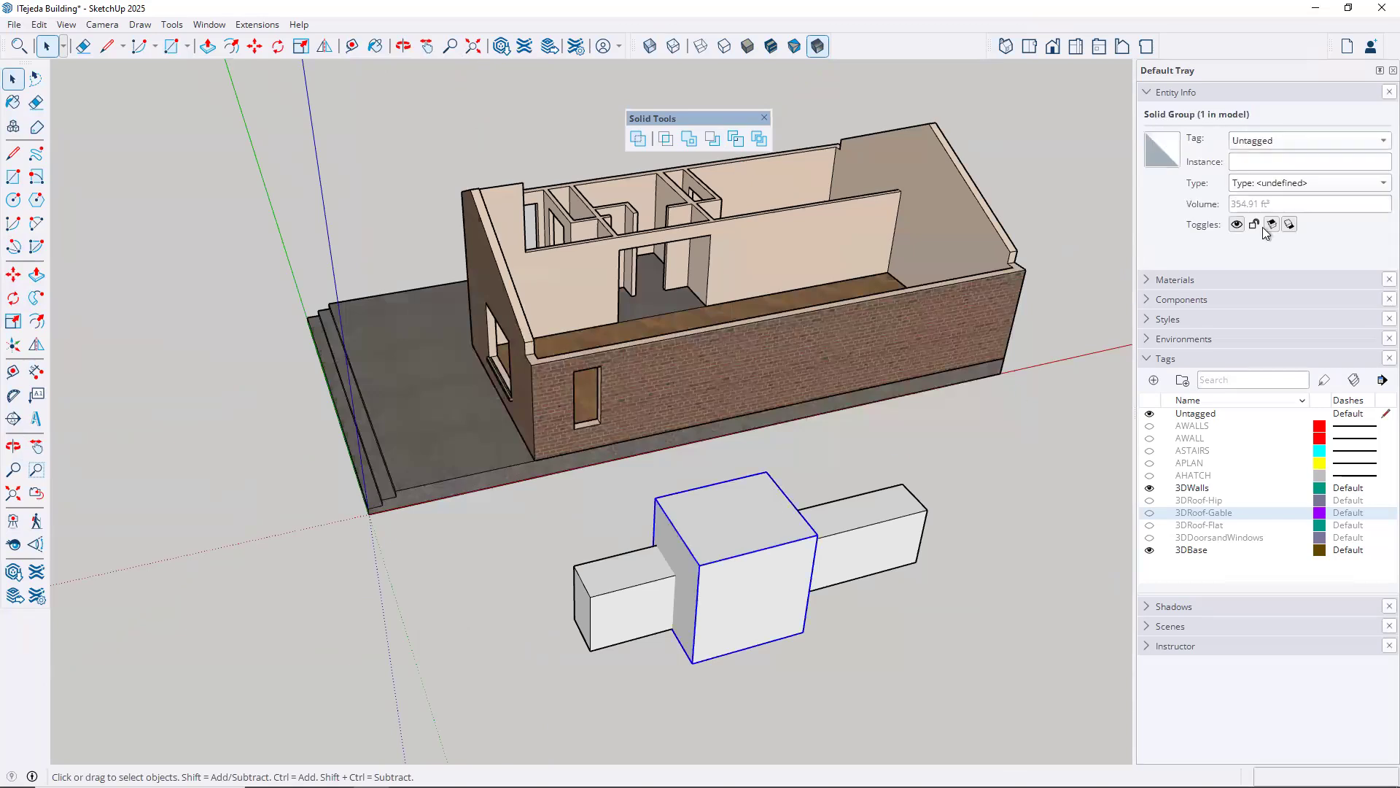
{"action": "left_click", "coordinate": [904, 525]}
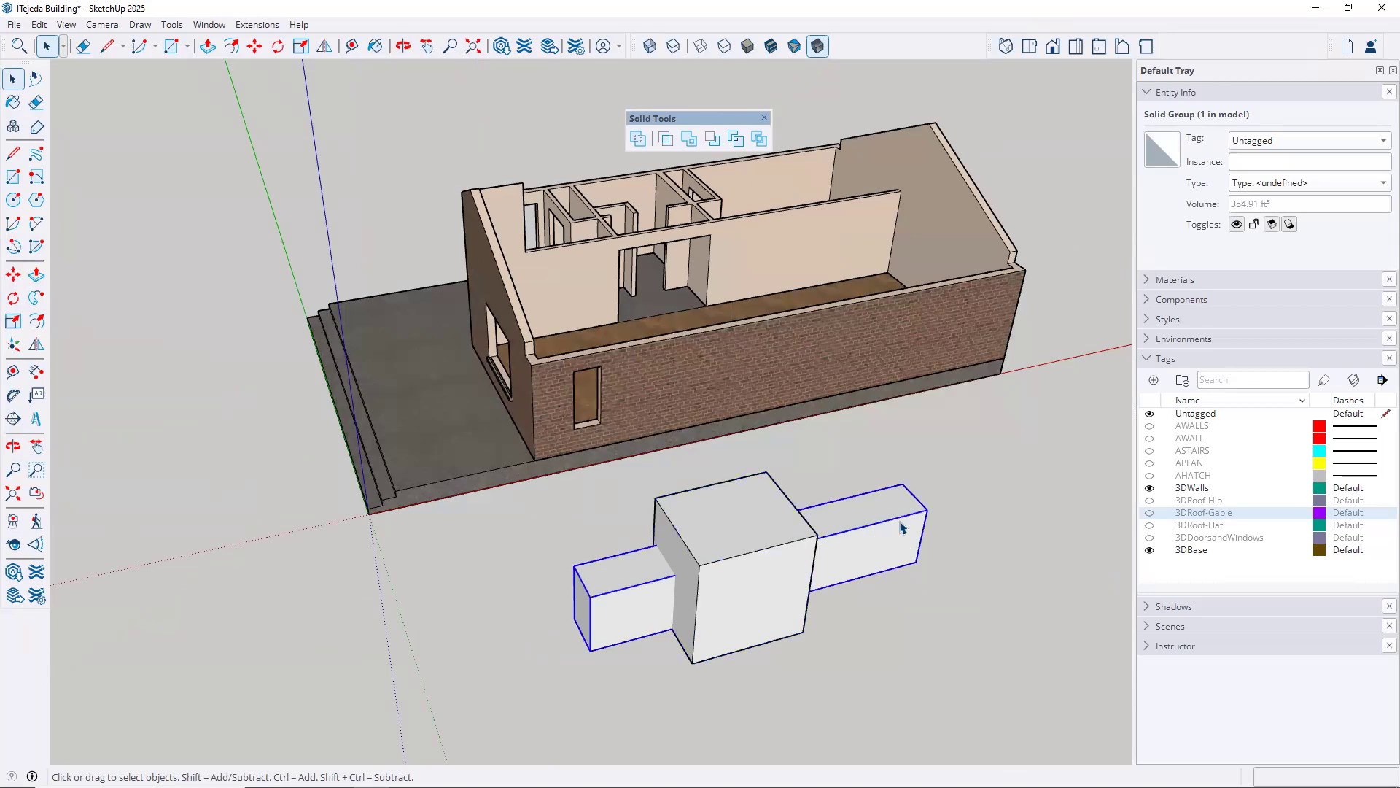
{"action": "left_click", "coordinate": [1043, 319]}
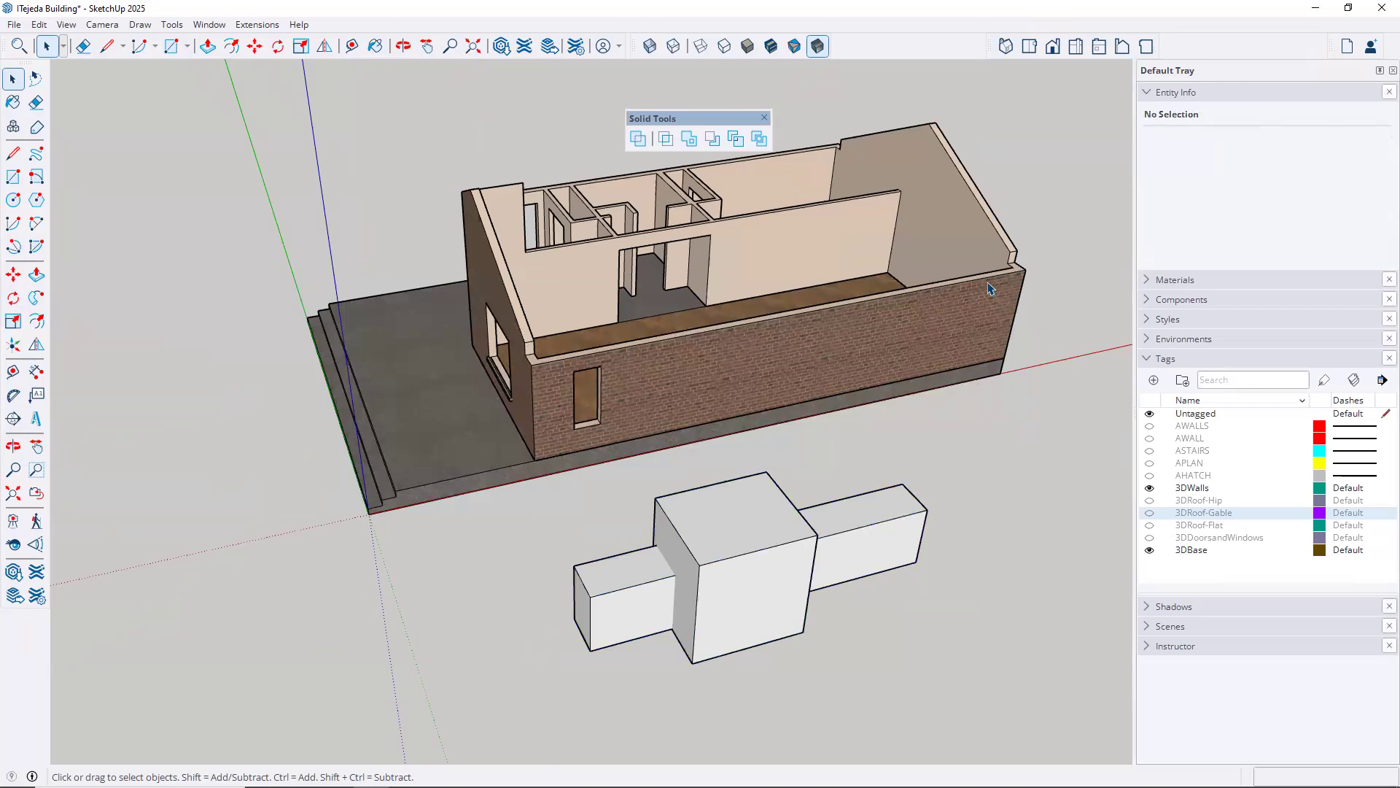
{"action": "left_click", "coordinate": [986, 281]}
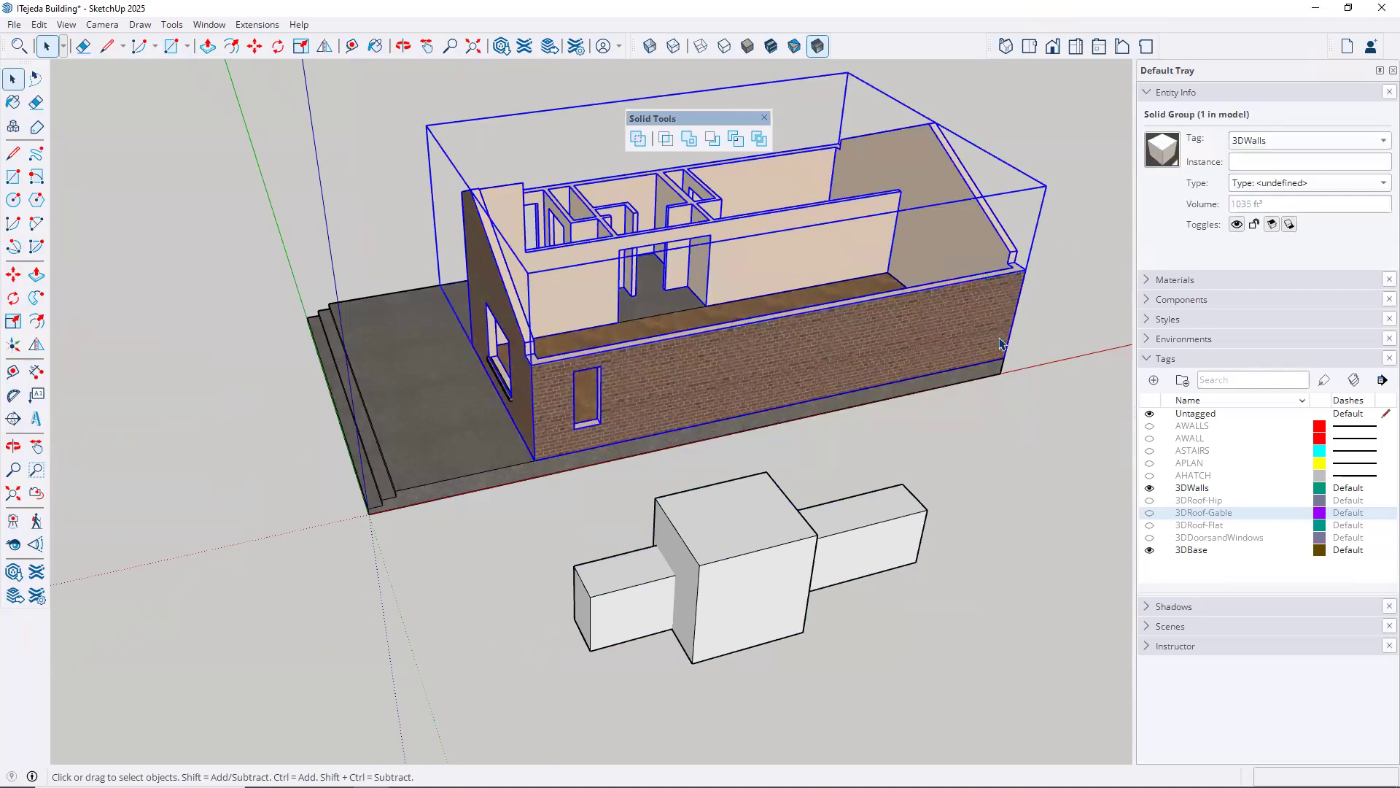
{"action": "left_click", "coordinate": [984, 573]}
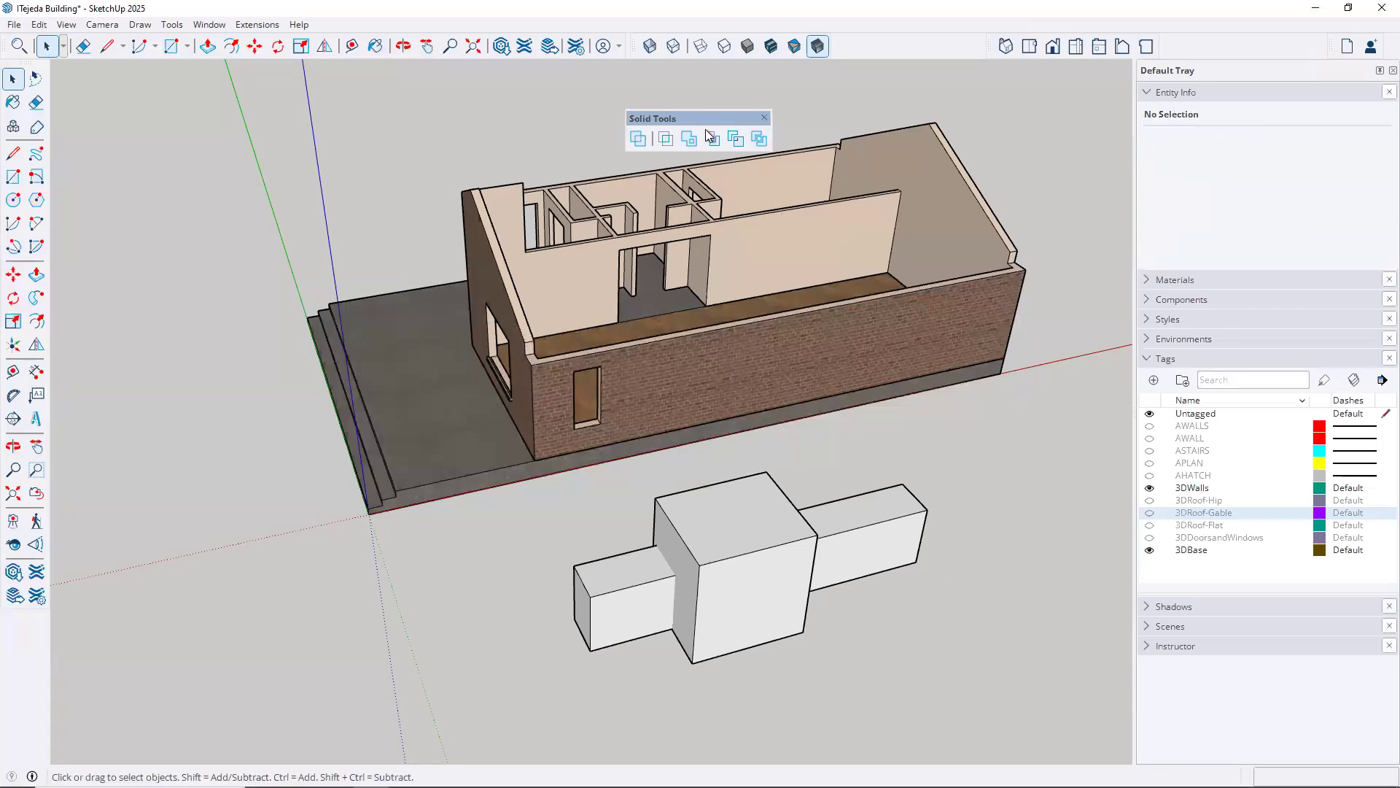
Place the Solid Tools beside the two intersecting groups and turn on X-ray face transparency
{"action": "left_click_drag", "start_coordinate": [708, 118], "coordinate": [1016, 426]}
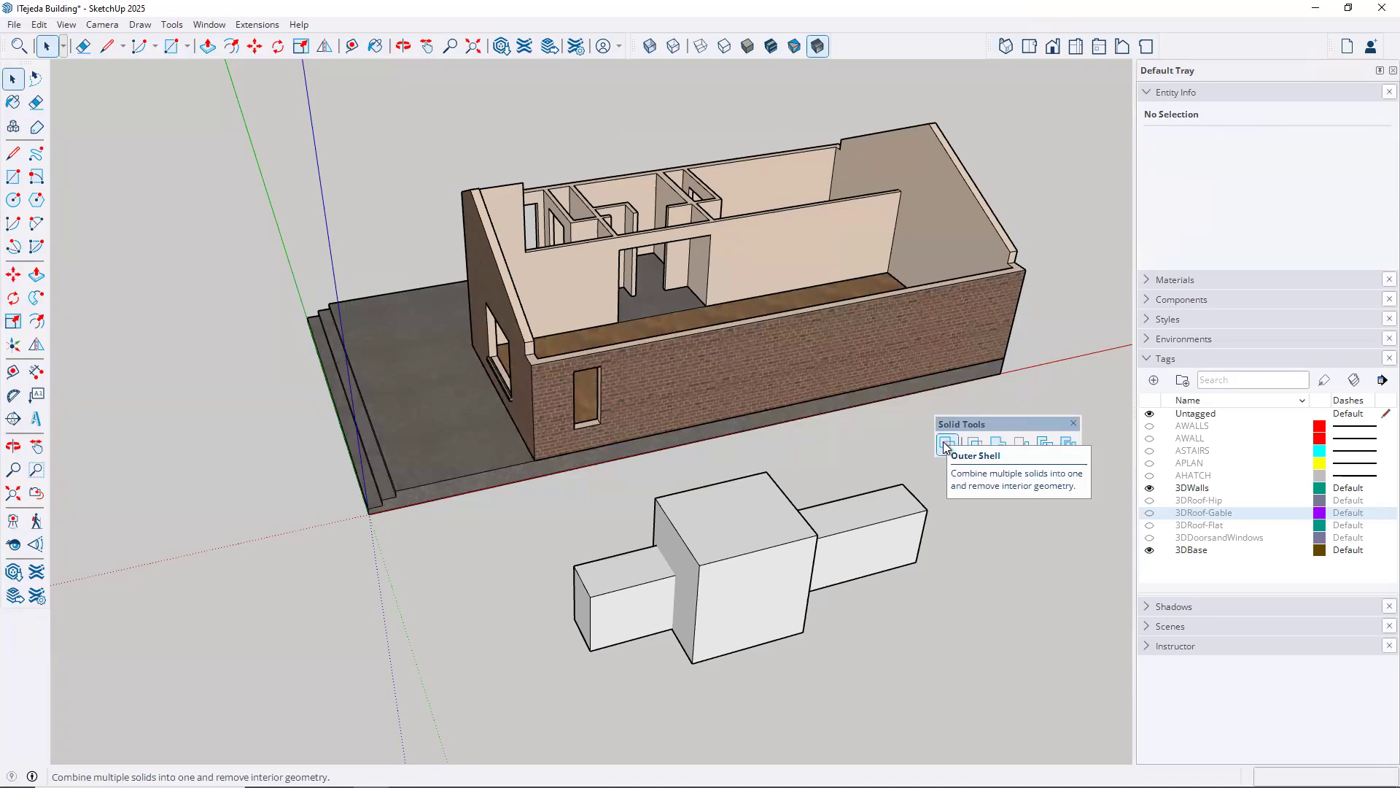
{"action": "left_click", "coordinate": [650, 47]}
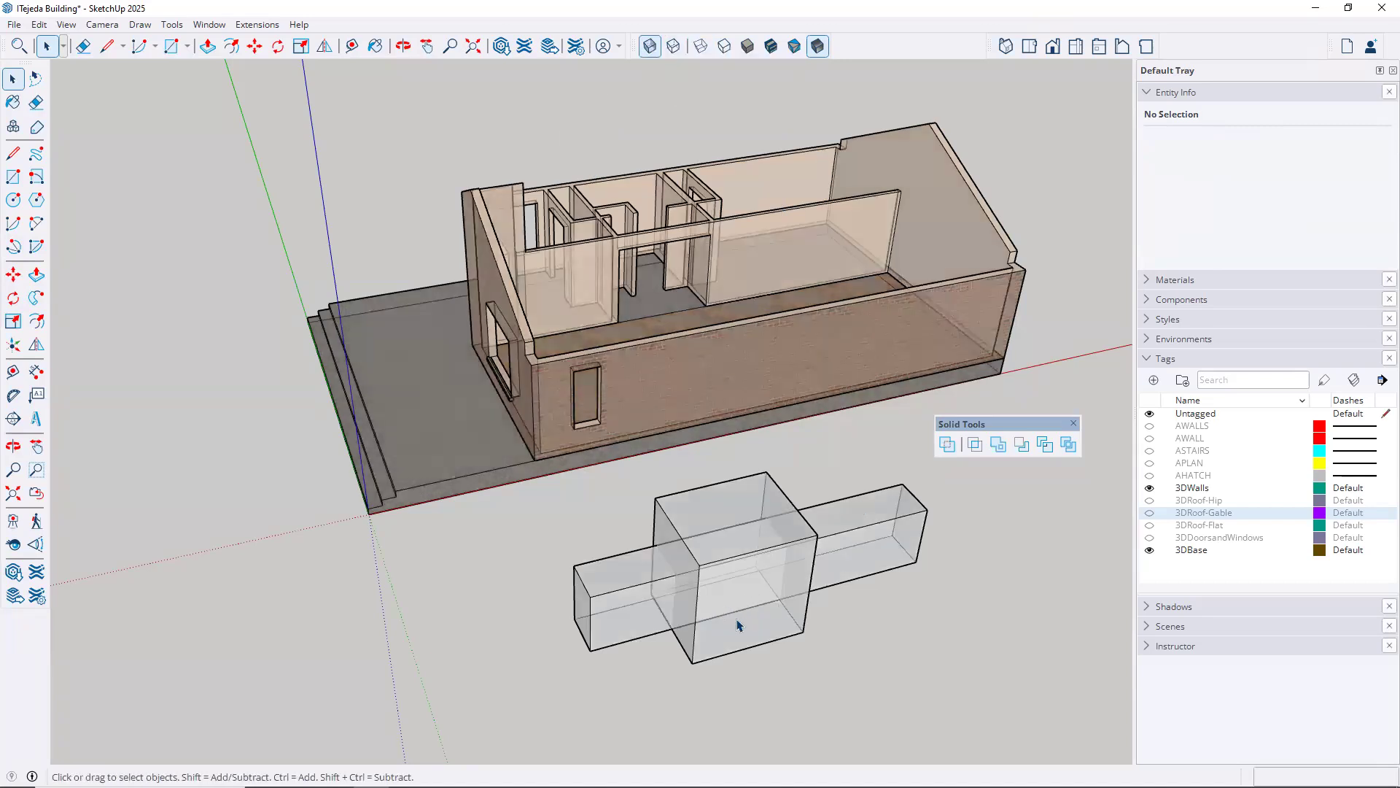
{"action": "scroll", "coordinate": [745, 627], "scroll_direction": "up", "scroll_amount": 3}
{"action": "middle_click_drag", "start_coordinate": [754, 627], "coordinate": [771, 625]}
{"action": "middle_click_drag", "start_coordinate": [712, 572], "coordinate": [837, 566]}
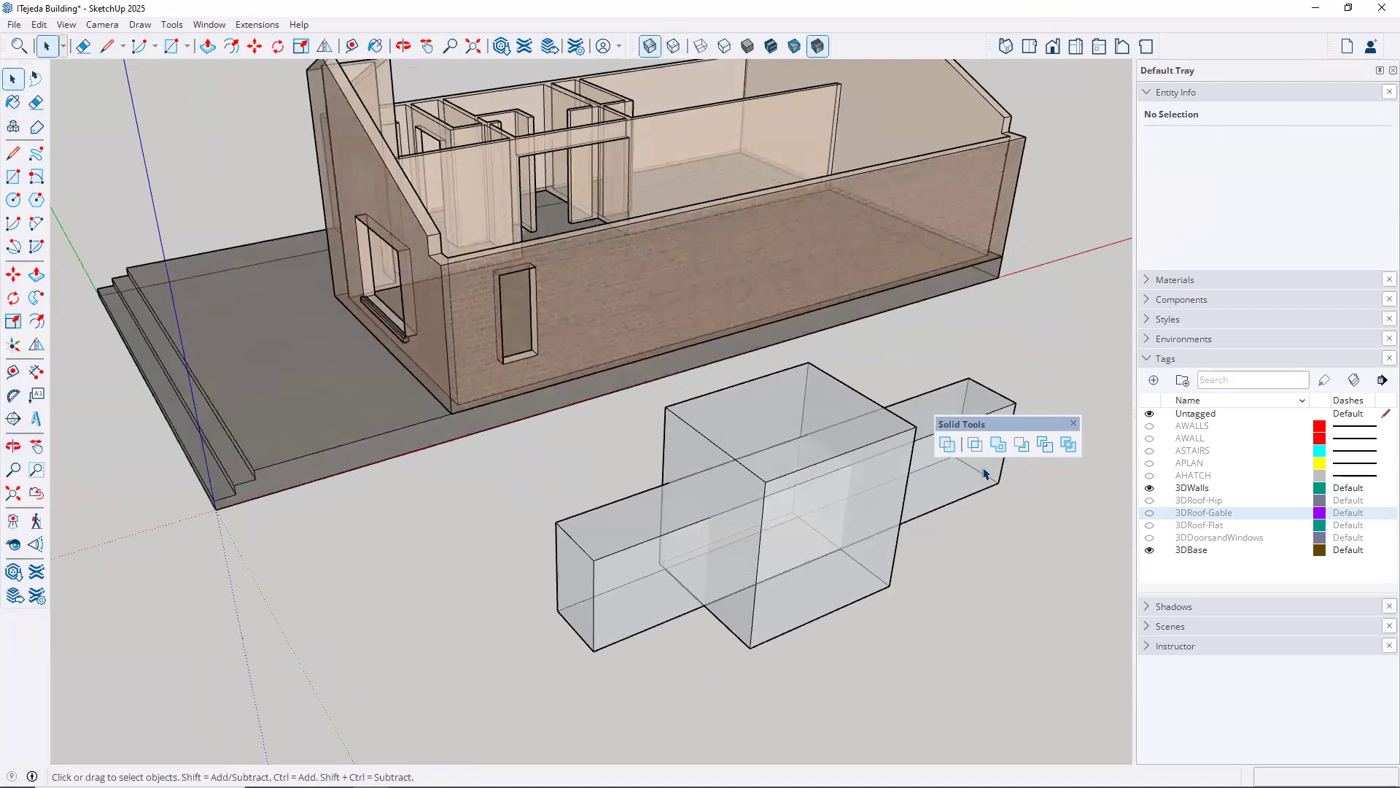
Combine the long bar and the box into one solid with Outer Shell and inspect the merged interior
{"action": "left_click", "coordinate": [948, 445]}
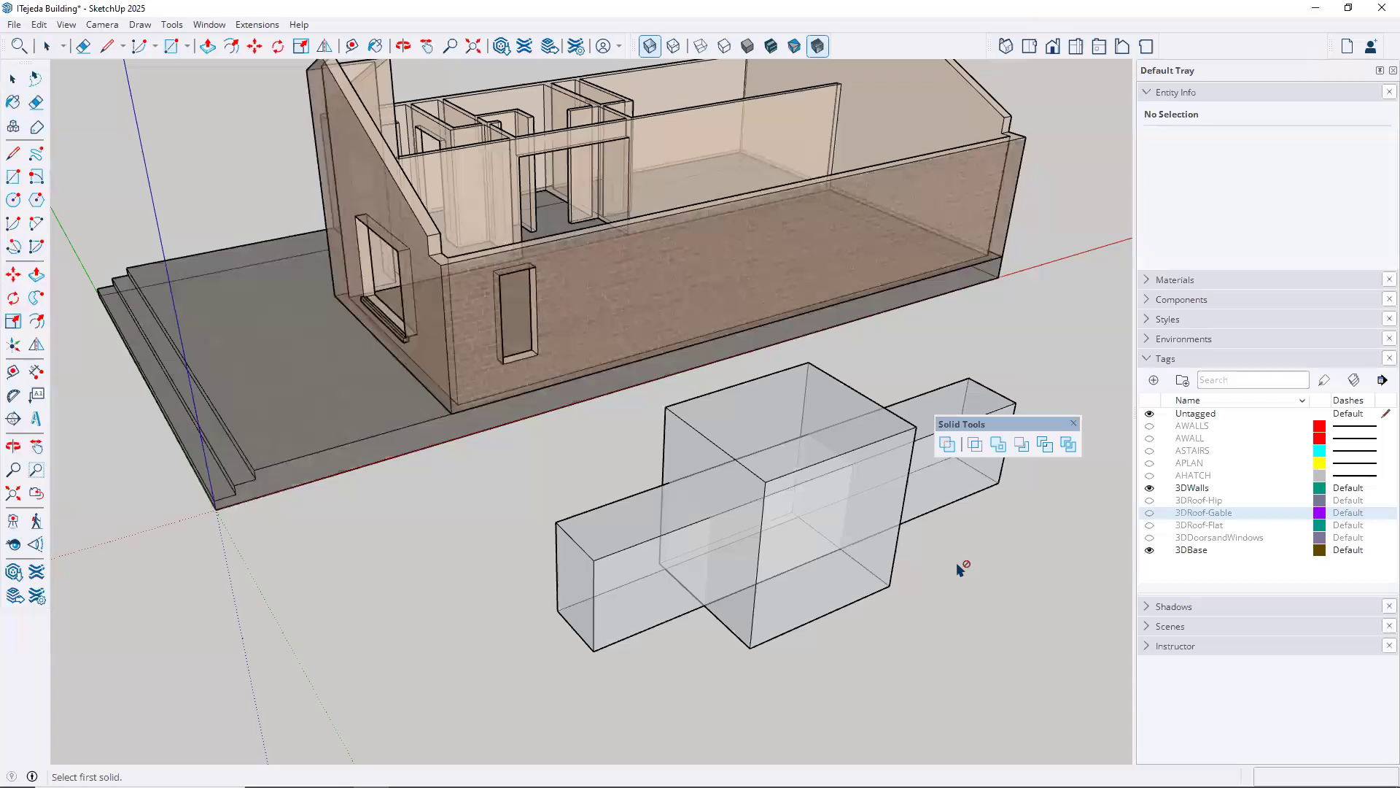
{"action": "left_click", "coordinate": [934, 501]}
{"action": "left_click", "coordinate": [805, 615]}
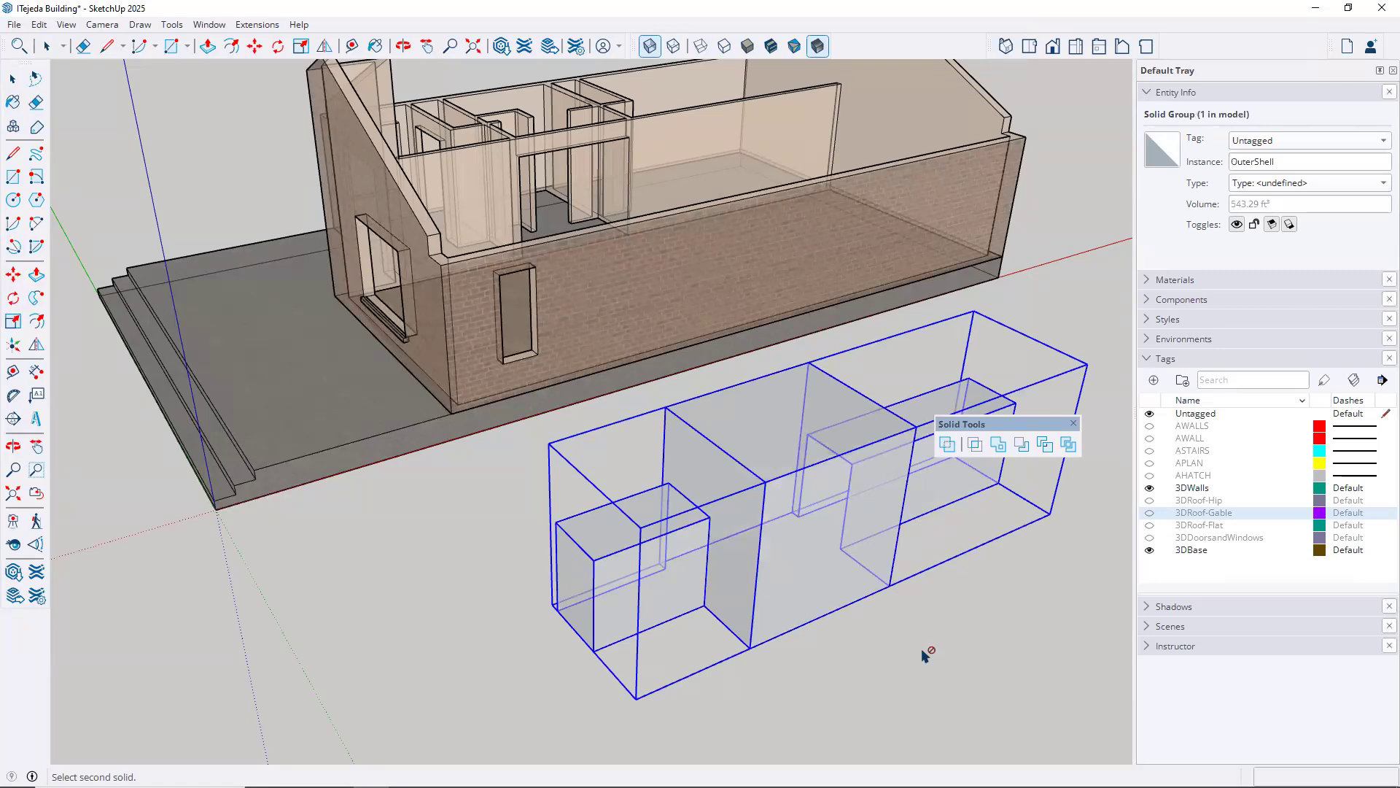
{"action": "left_click", "coordinate": [967, 664]}
{"action": "middle_click_drag", "start_coordinate": [904, 613], "coordinate": [956, 644]}
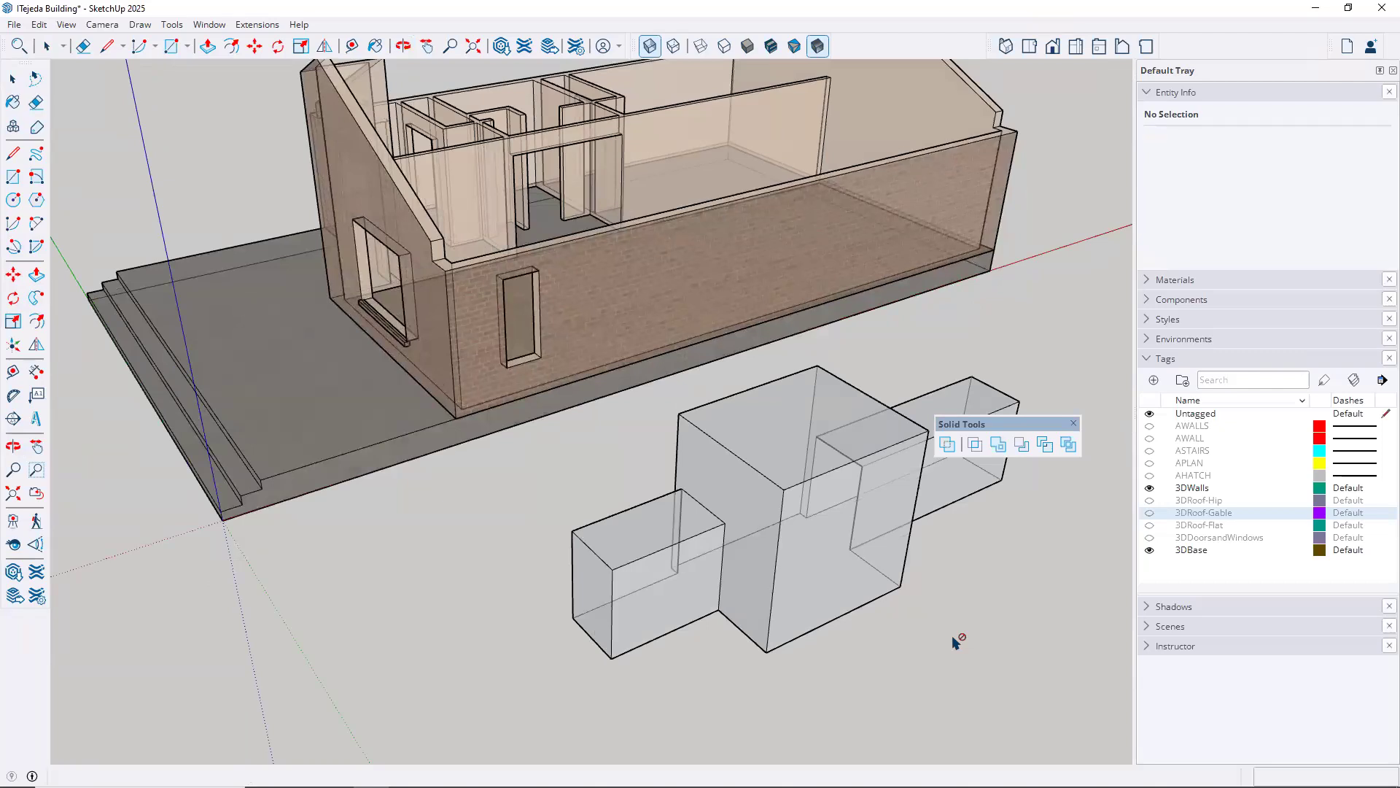
Undo the Outer Shell operation on the bar and the box
{"action": "left_click", "coordinate": [947, 443]}
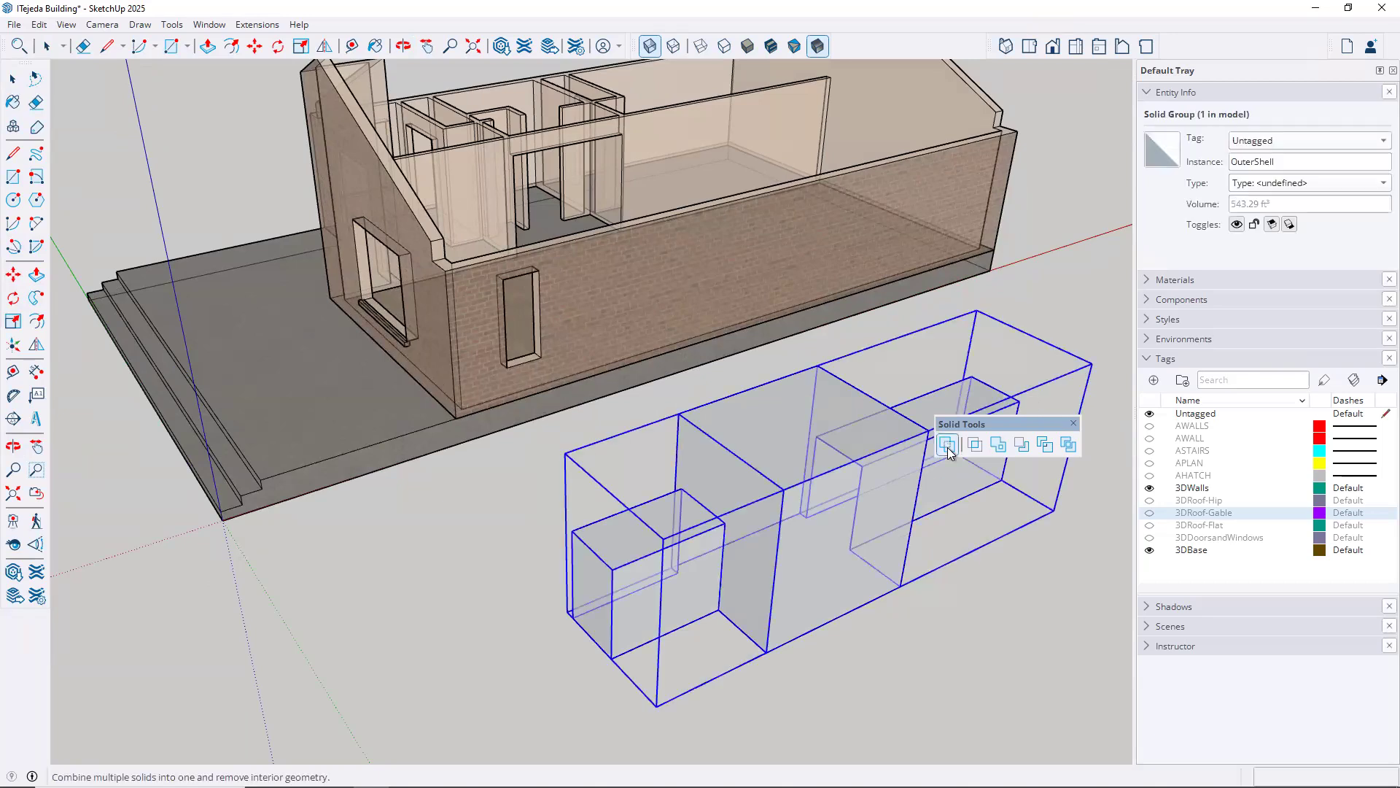
{"action": "left_click", "coordinate": [38, 24]}
{"action": "left_click", "coordinate": [80, 44]}
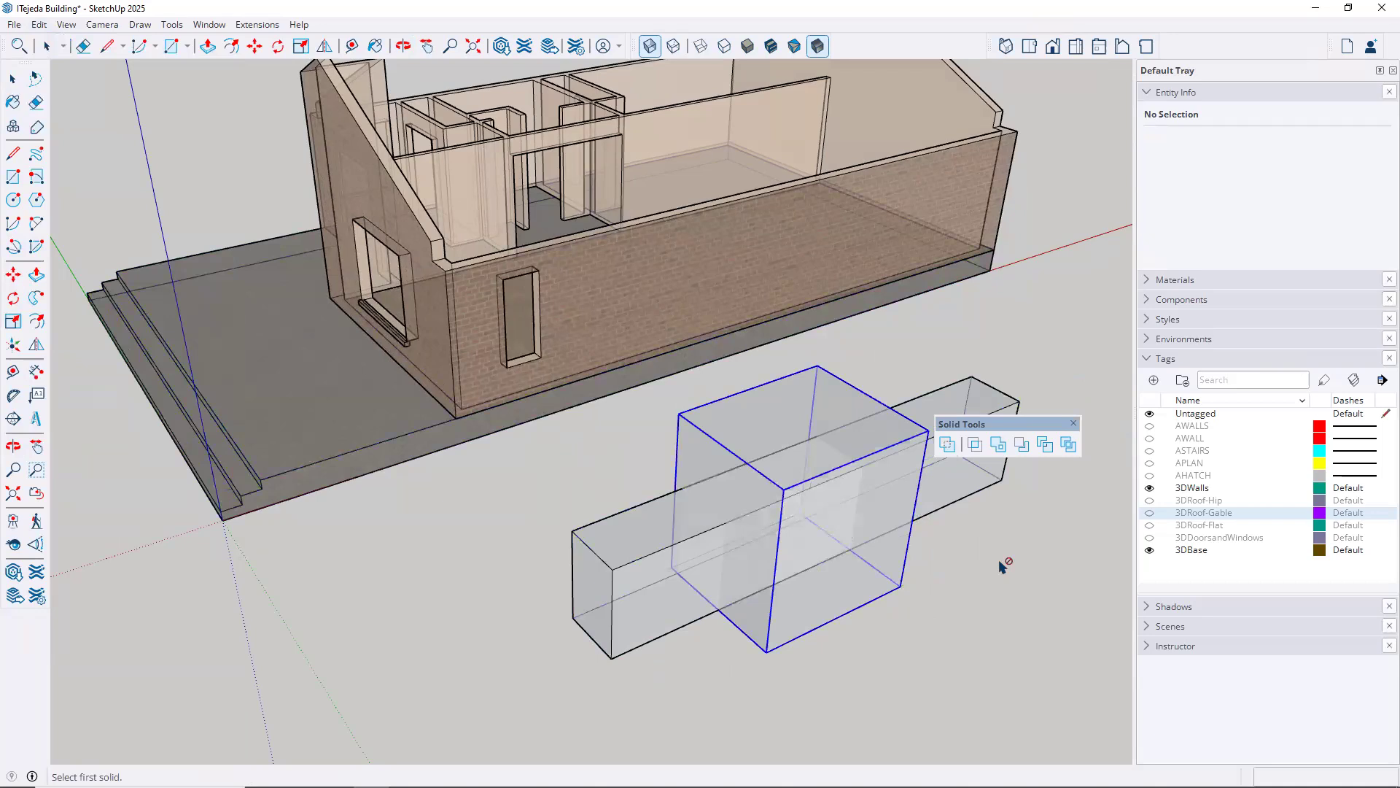
Compare the restored box and long bar with X-ray face transparency off and back on
{"action": "left_click", "coordinate": [649, 46]}
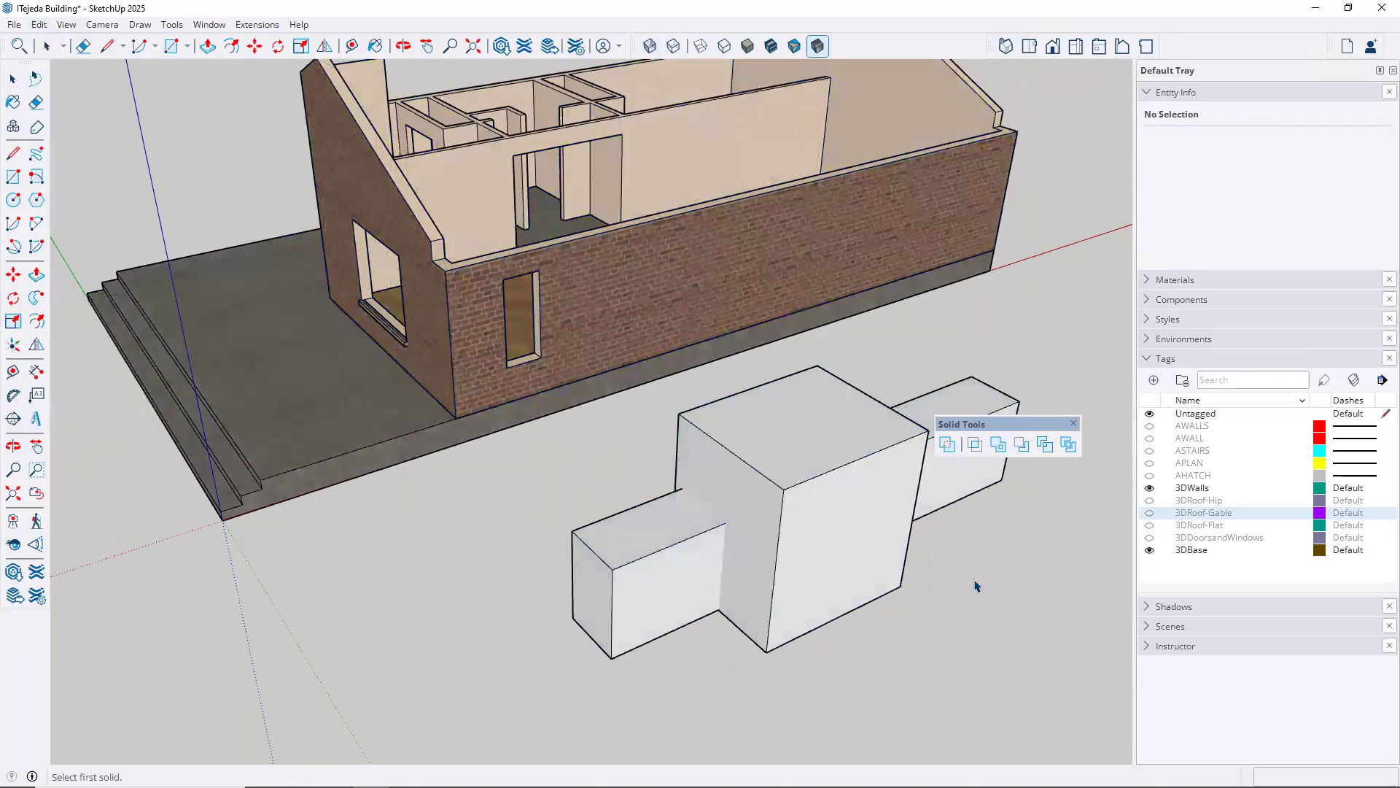
{"action": "key", "text": "space"}
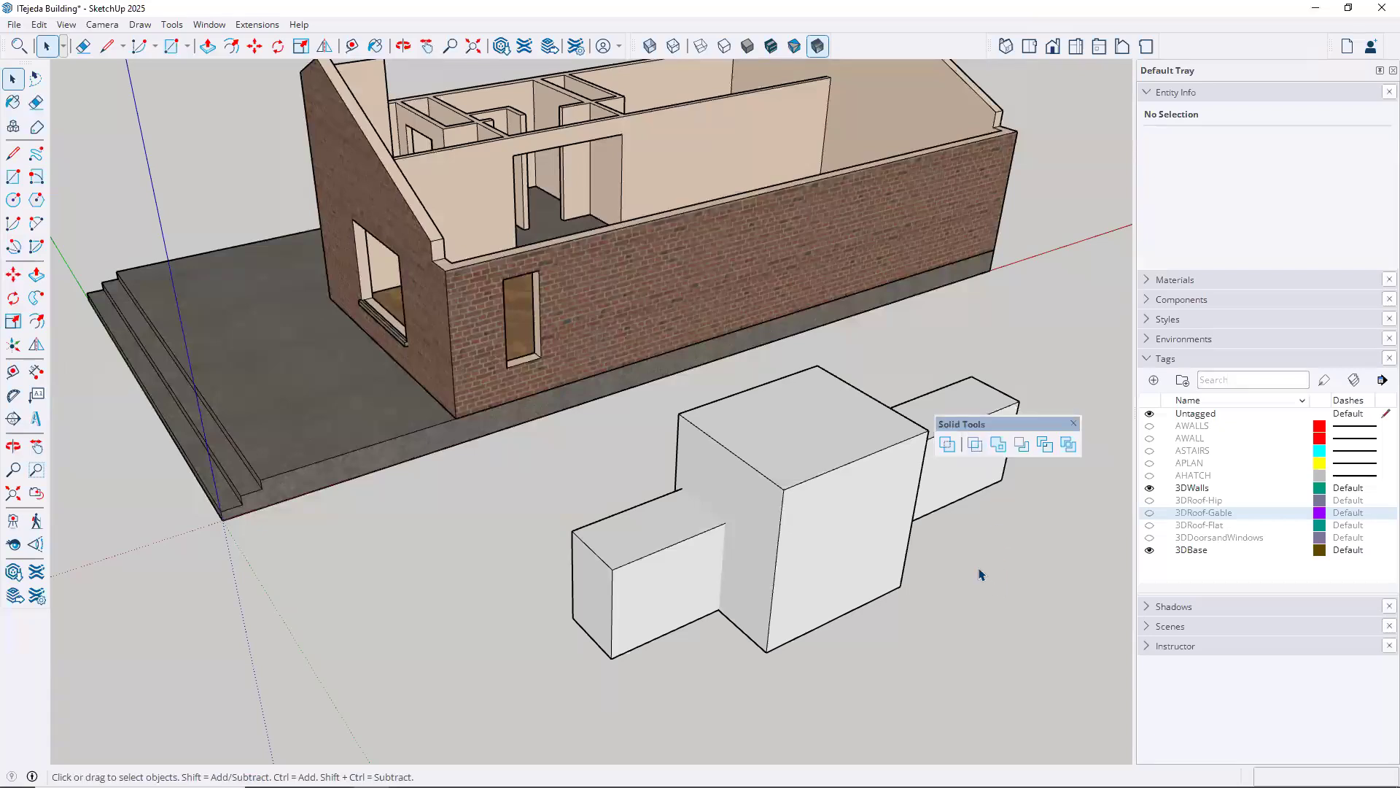
{"action": "left_click", "coordinate": [650, 46]}
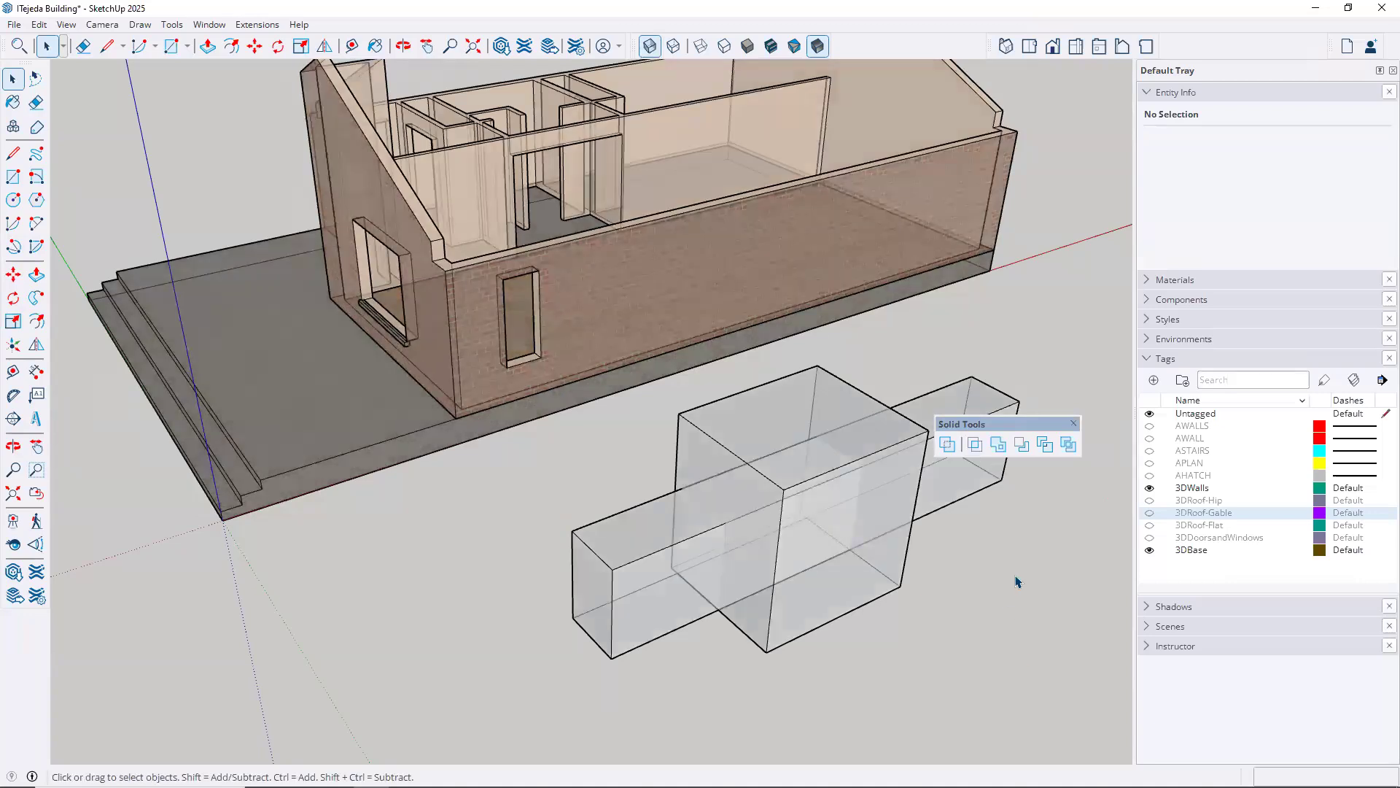
Intersect the long bar with the box to keep only their overlapping volume
{"action": "left_click", "coordinate": [976, 446]}
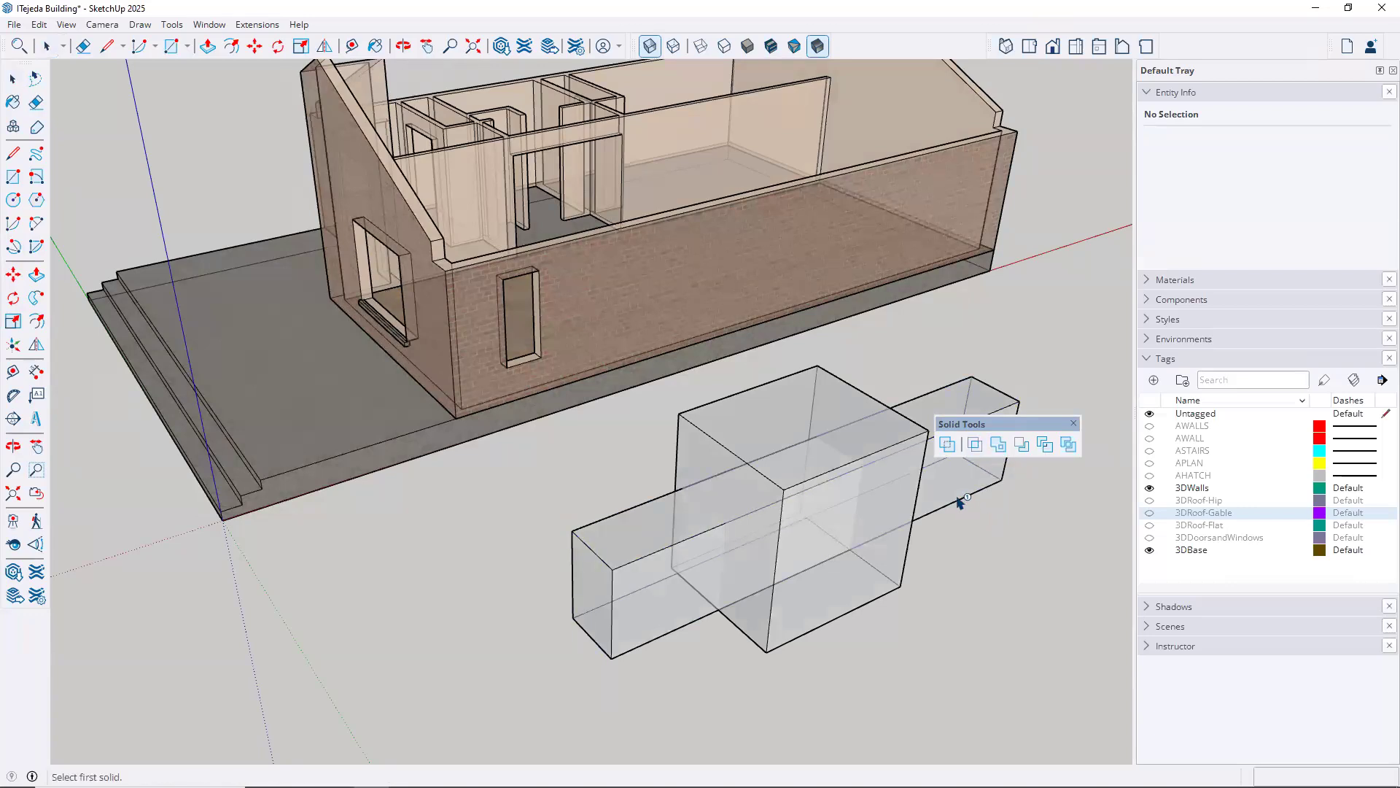
{"action": "left_click", "coordinate": [960, 503]}
{"action": "left_click", "coordinate": [960, 503]}
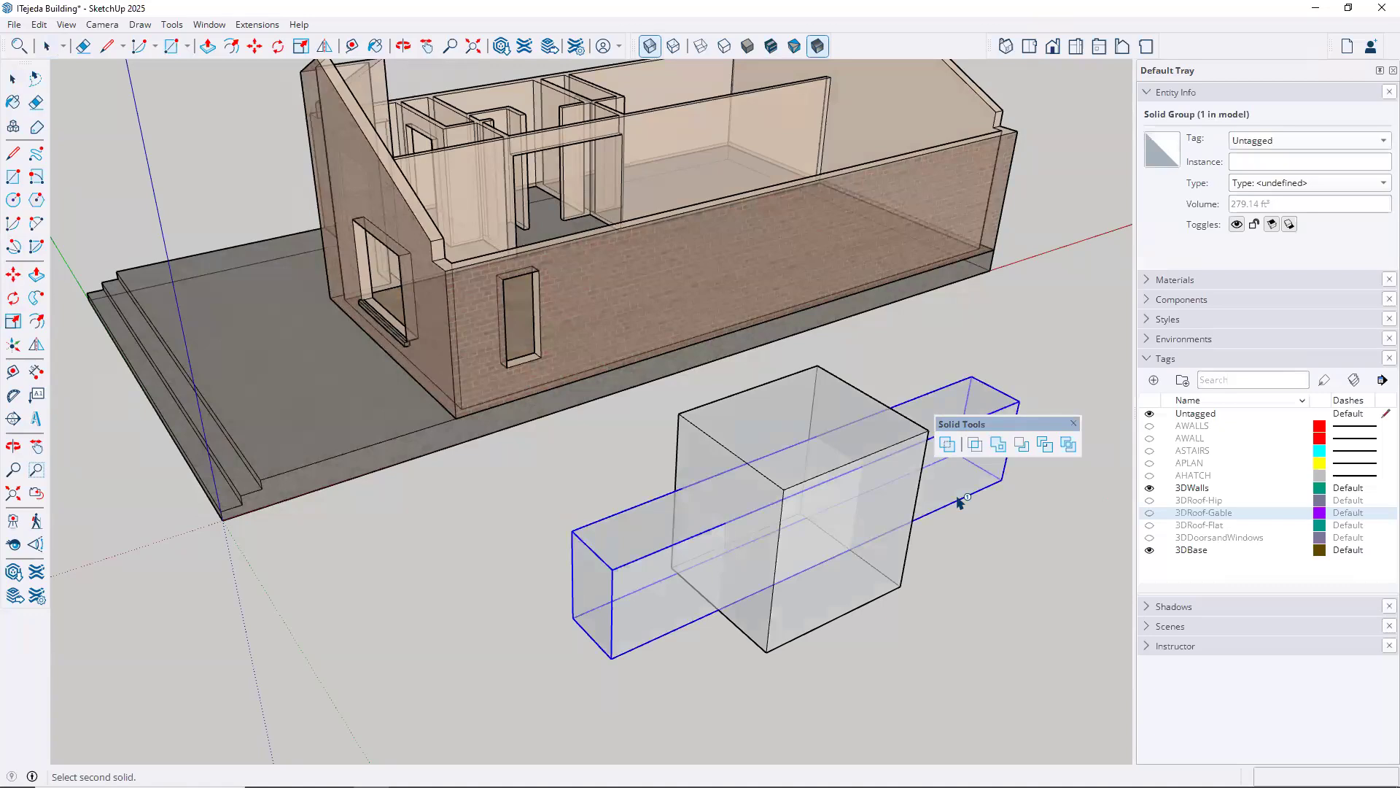
{"action": "left_click", "coordinate": [900, 589]}
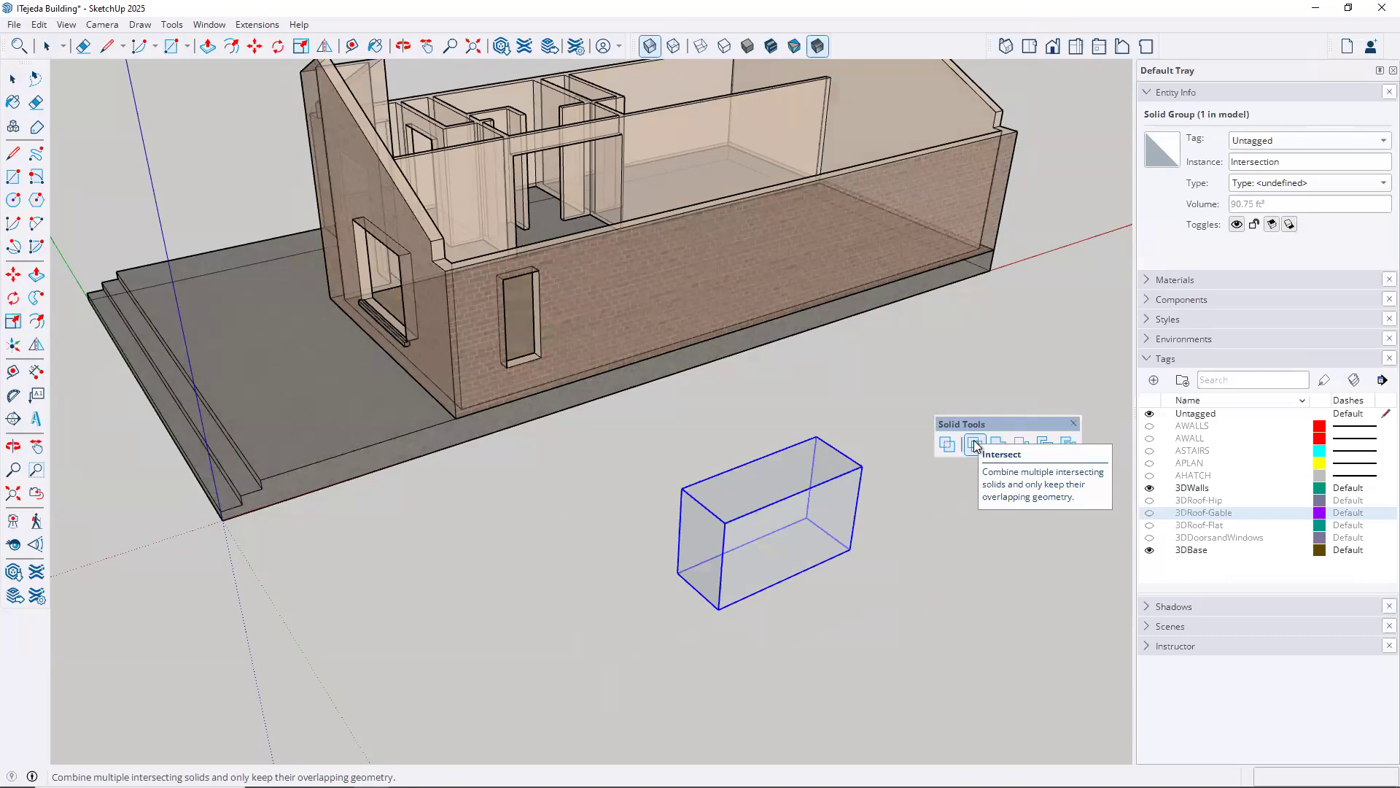
Undo the Intersect operation on the long bar and the box
{"action": "left_click", "coordinate": [975, 447]}
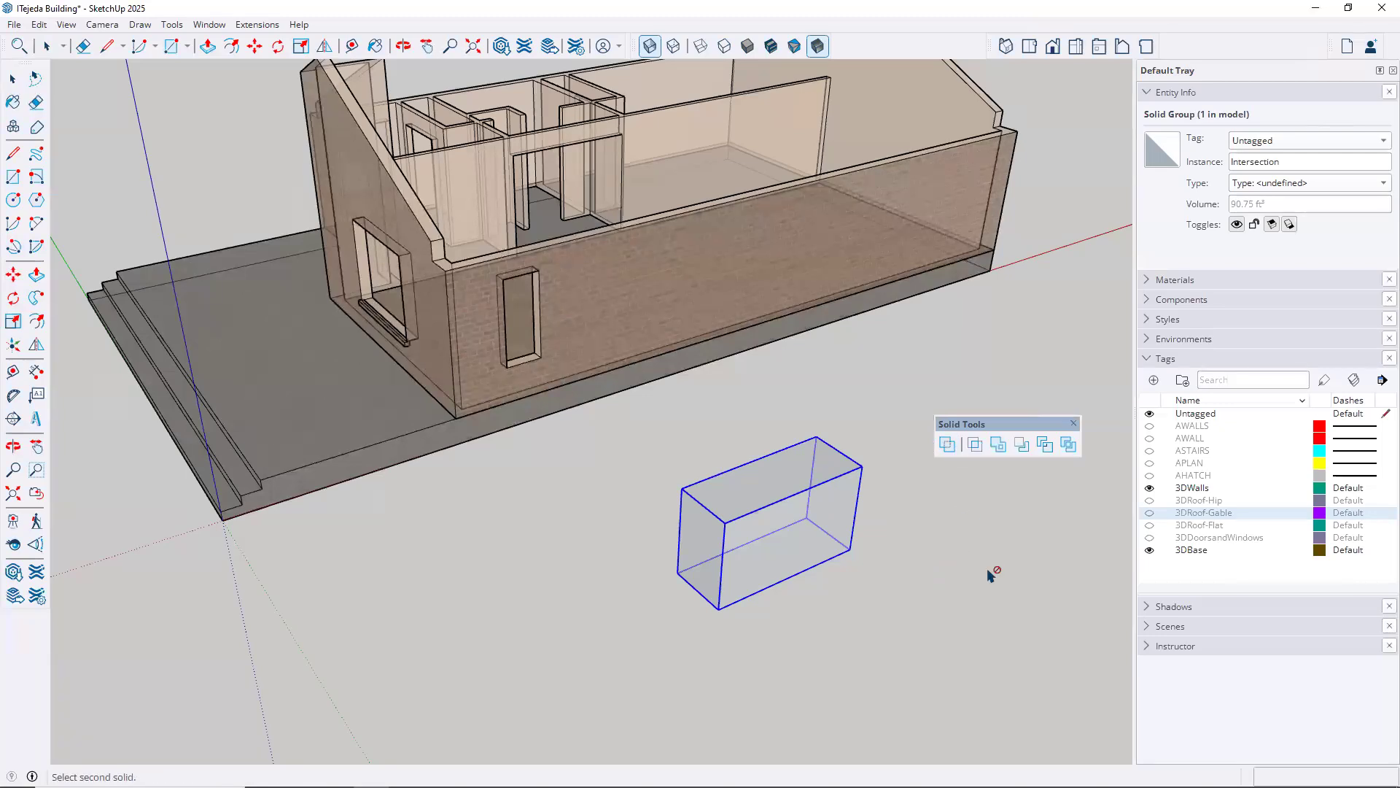
{"action": "left_click", "coordinate": [40, 24]}
{"action": "left_click", "coordinate": [65, 42]}
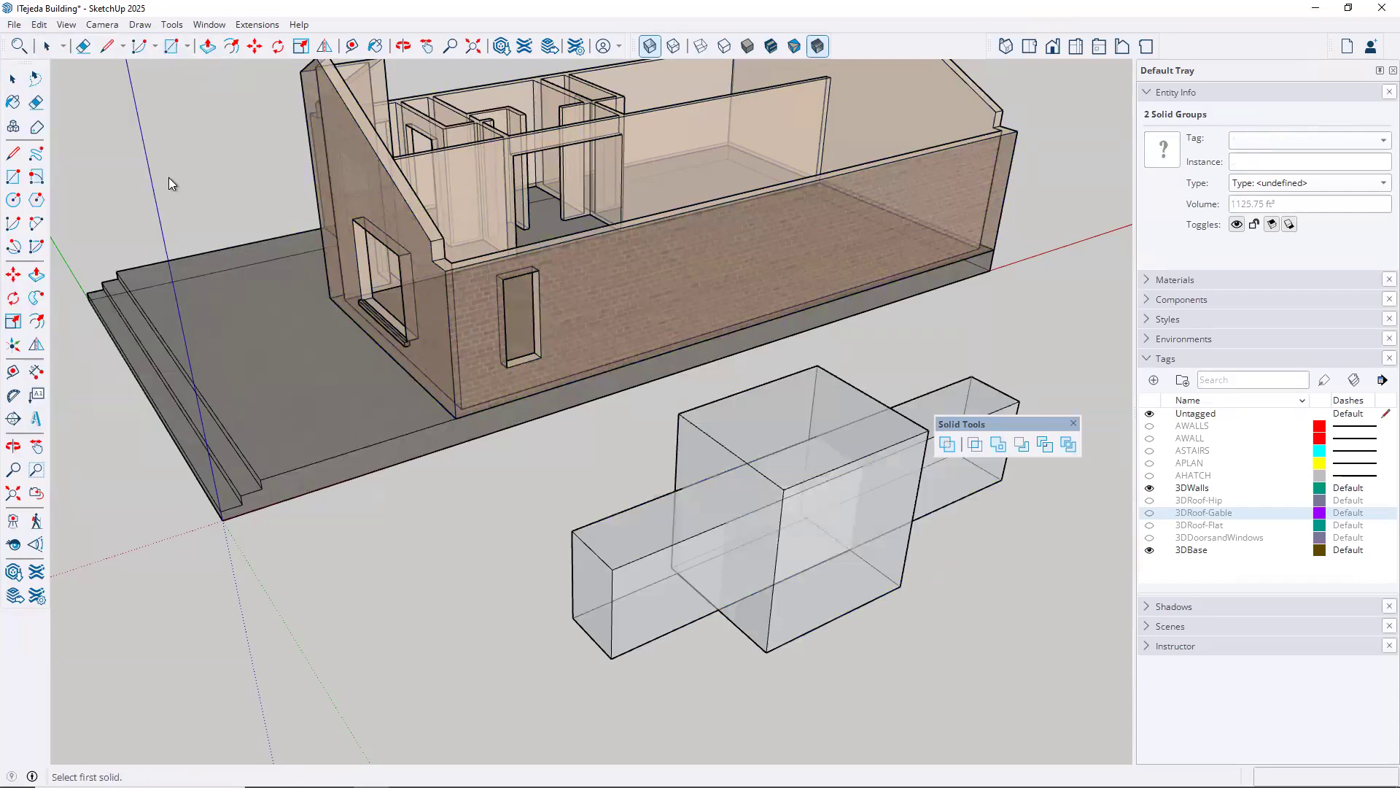
{"action": "key", "text": "space"}
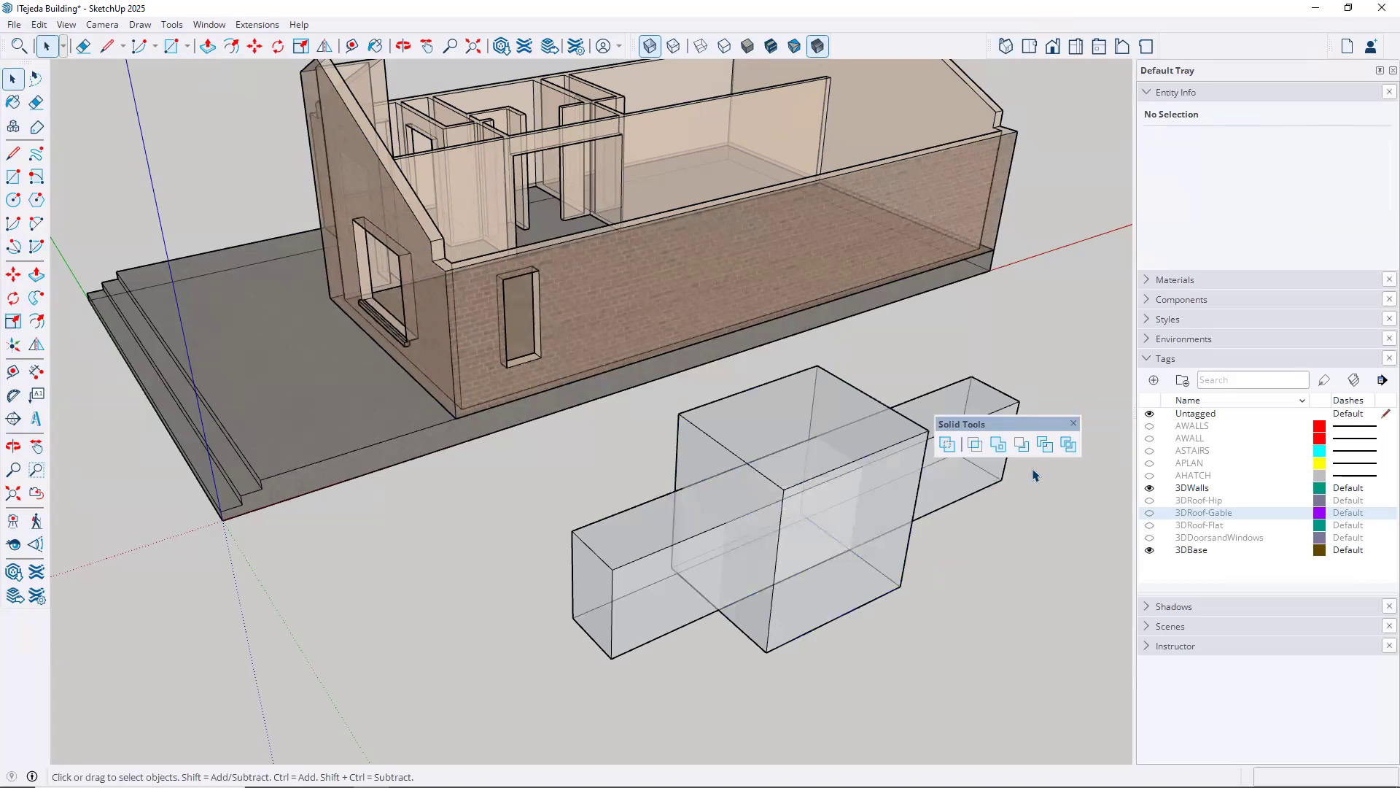
Combine the long bar and the box into one solid with Union and inspect the merged result
{"action": "left_click", "coordinate": [999, 445]}
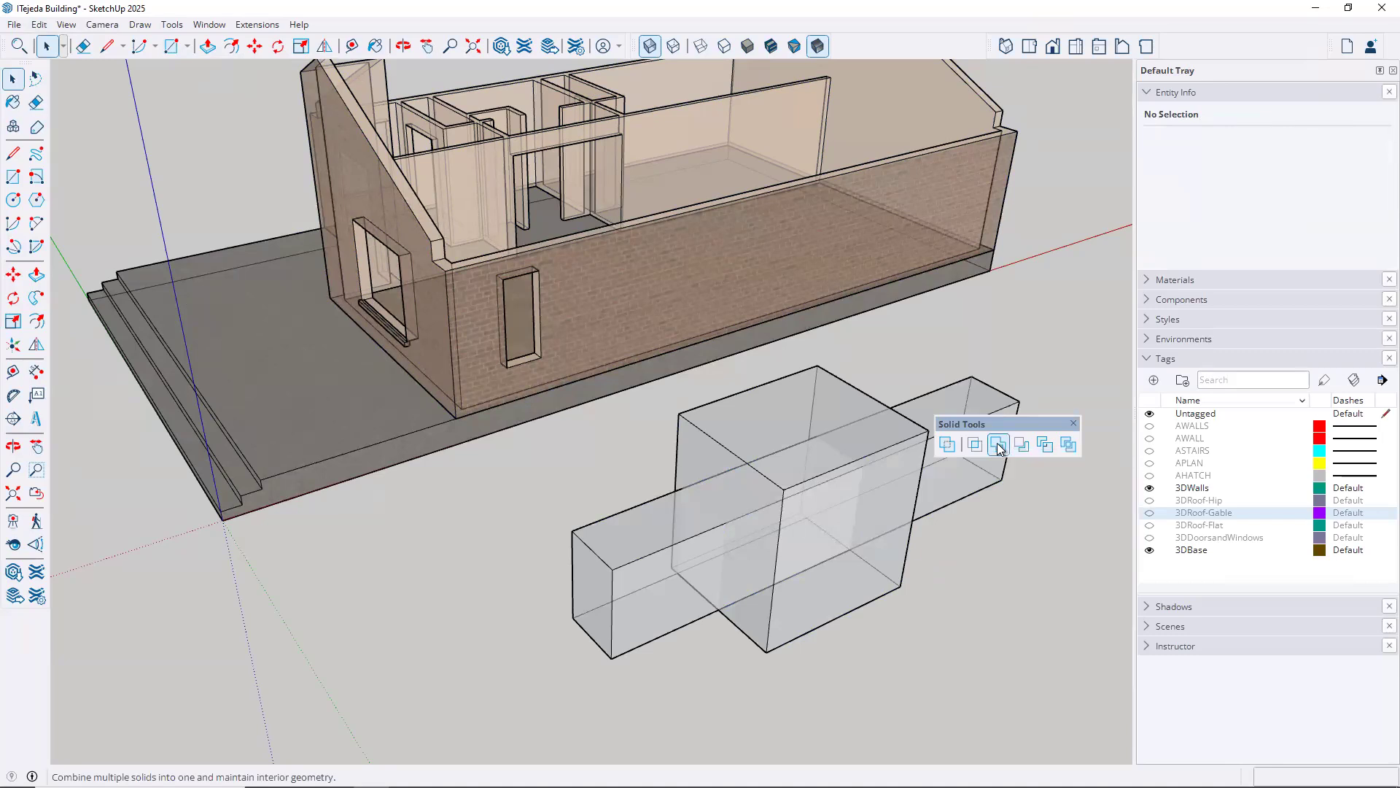
{"action": "left_click", "coordinate": [963, 503]}
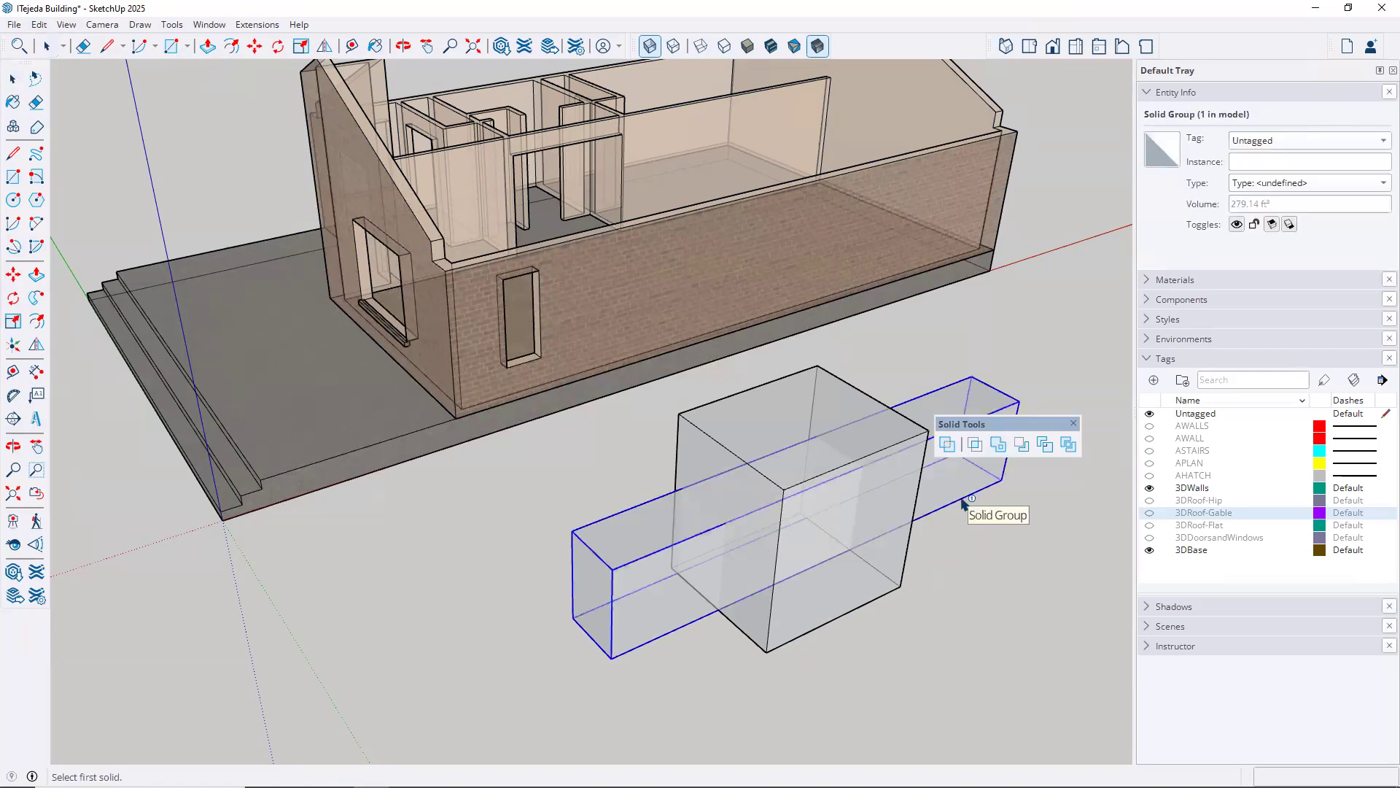
{"action": "left_click", "coordinate": [894, 597]}
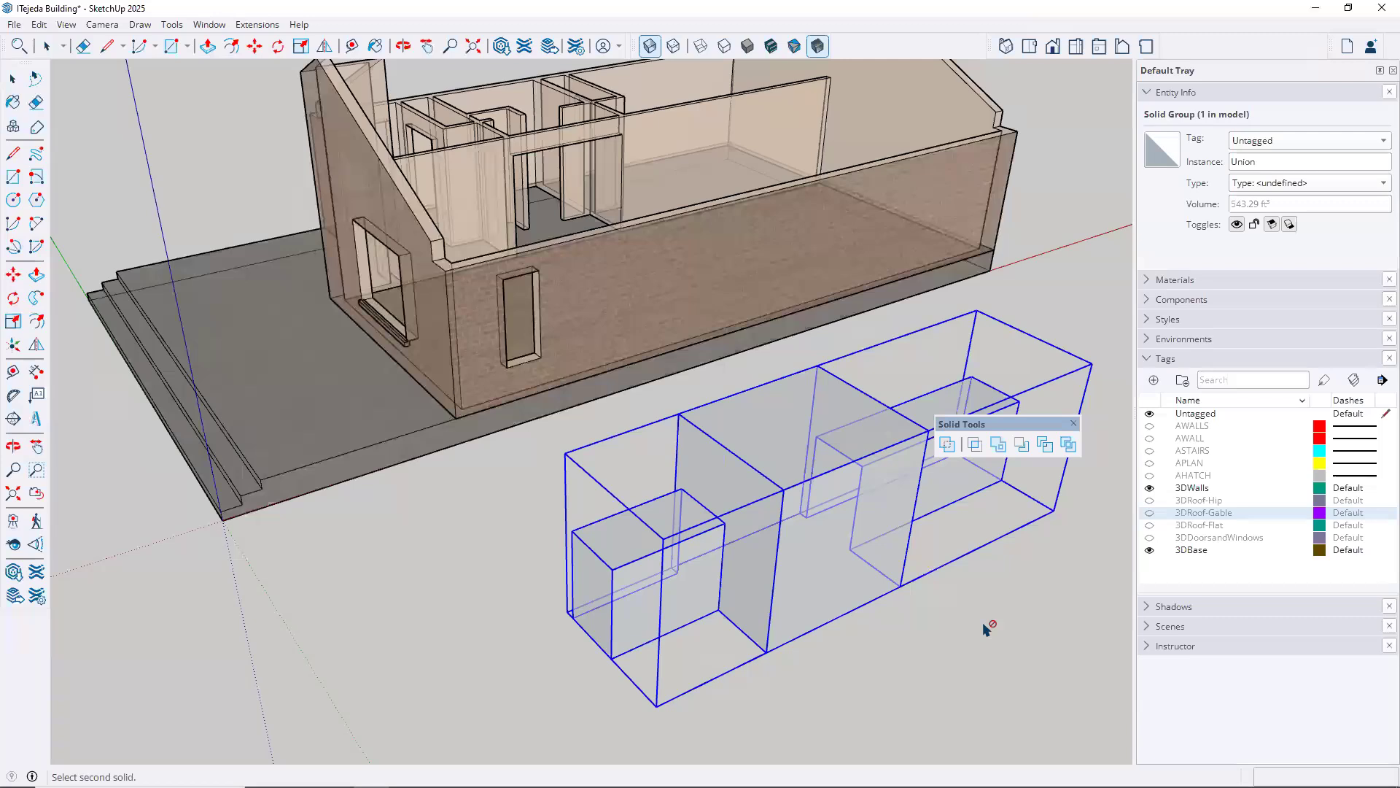
{"action": "middle_click_drag", "start_coordinate": [999, 619], "coordinate": [943, 626]}
{"action": "left_click", "coordinate": [947, 445]}
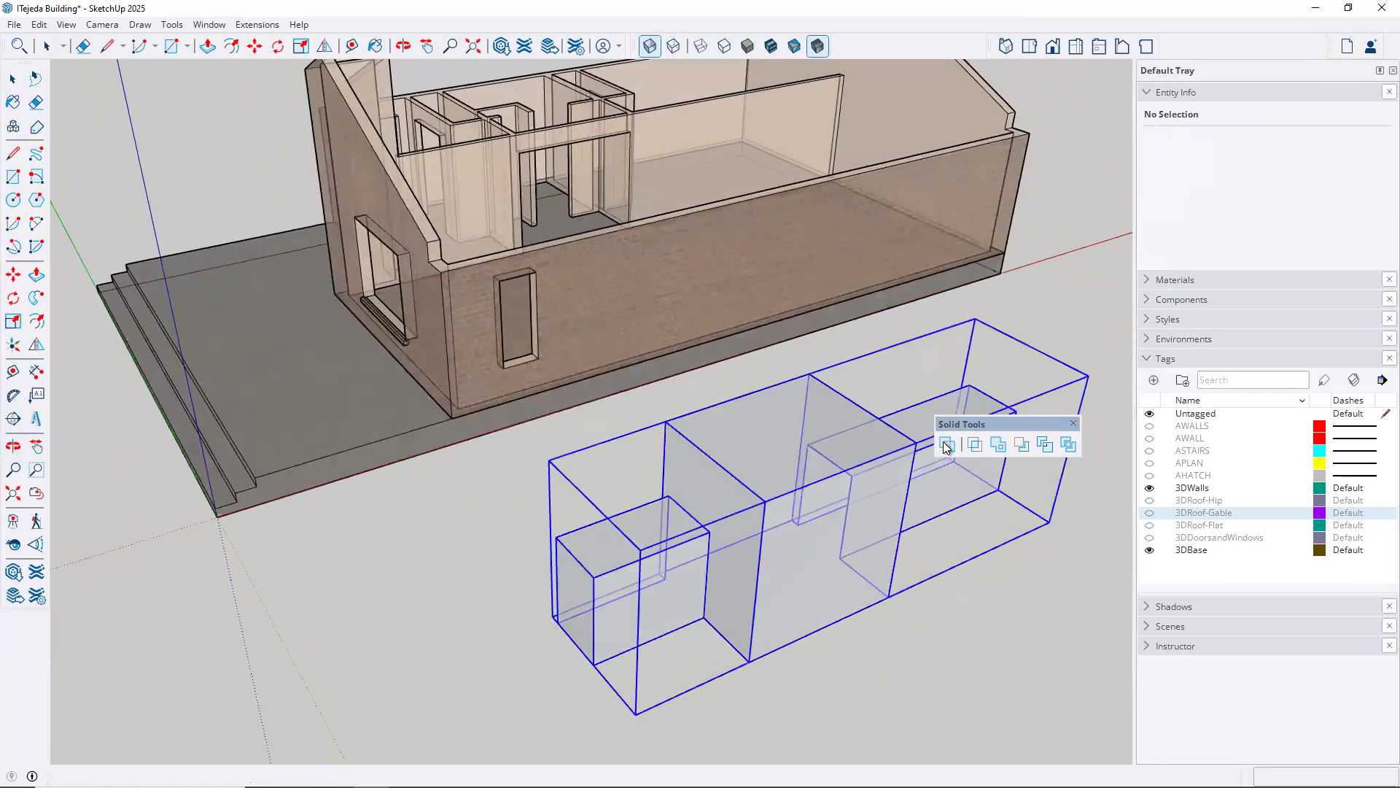
{"action": "left_click", "coordinate": [996, 657]}
{"action": "left_click", "coordinate": [801, 558]}
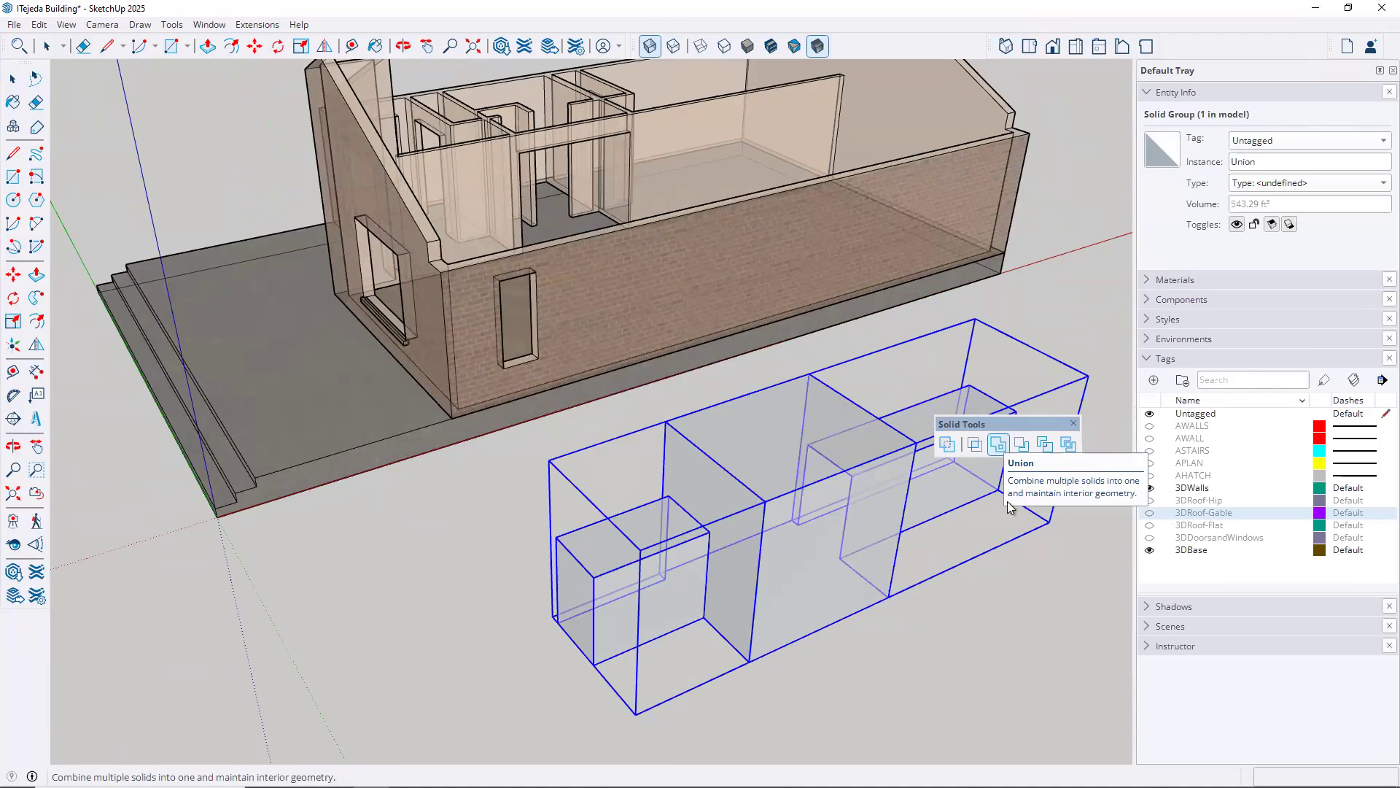
{"action": "left_click", "coordinate": [998, 445]}
Undo the Union operation on the long bar and the box
{"action": "left_click", "coordinate": [38, 24]}
{"action": "left_click", "coordinate": [42, 27]}
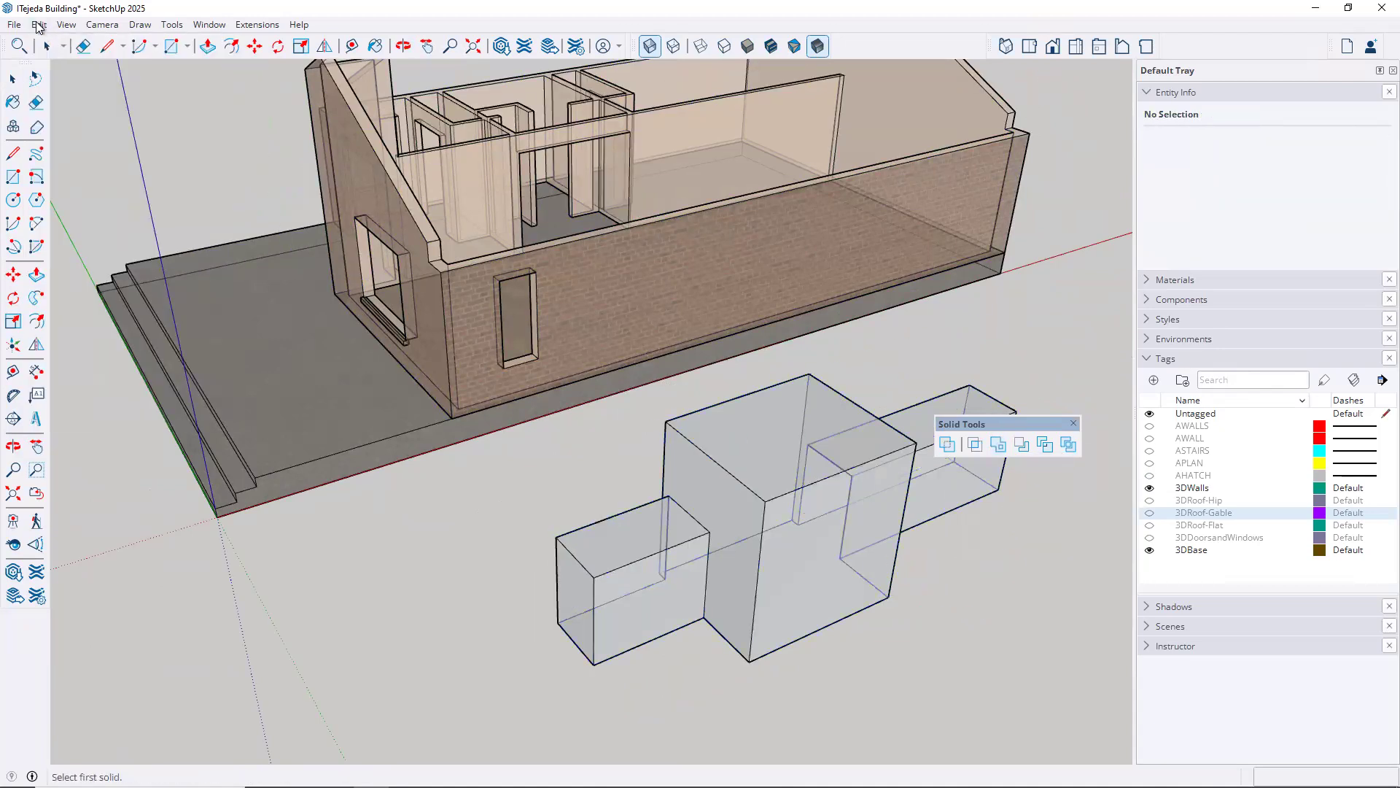
{"action": "left_click", "coordinate": [40, 27]}
{"action": "left_click", "coordinate": [47, 45]}
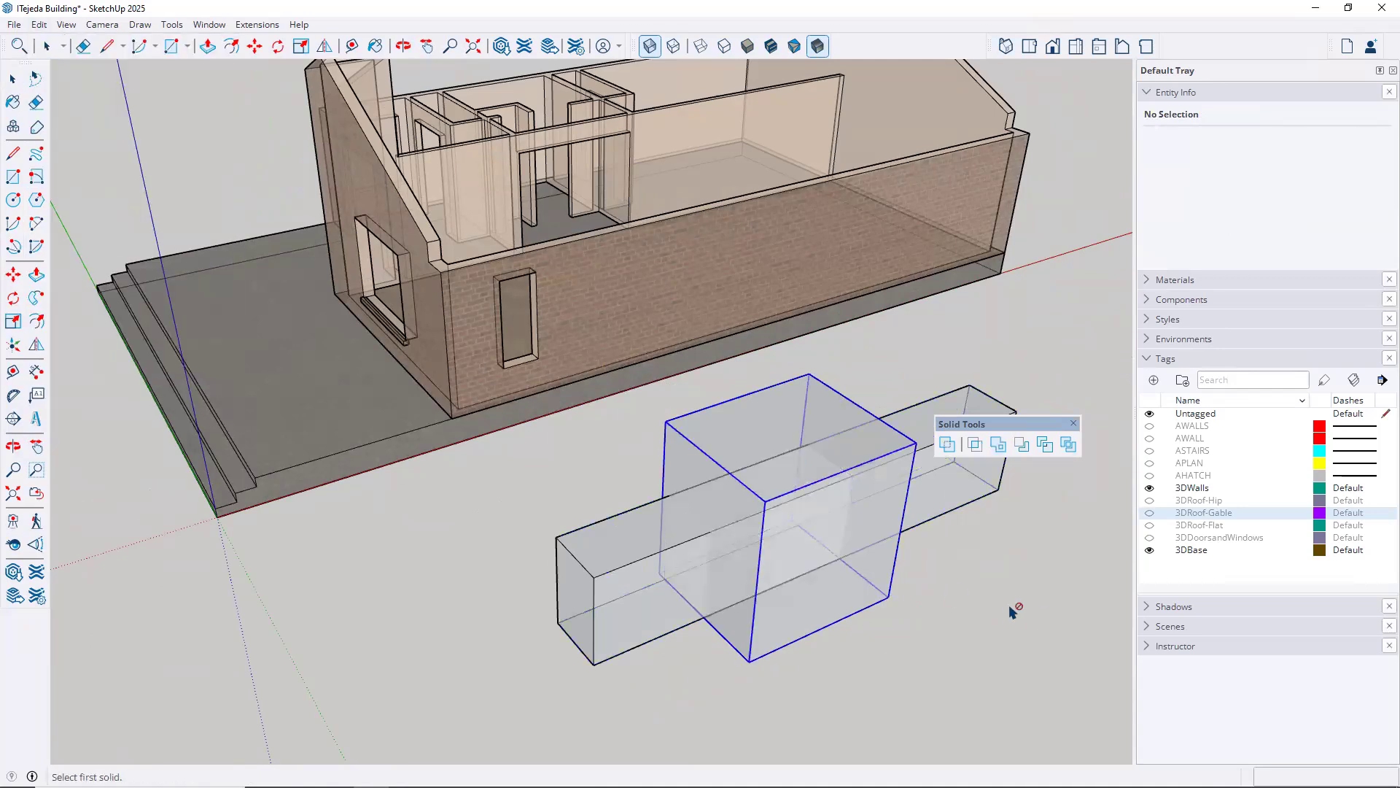
{"action": "key", "text": "space"}
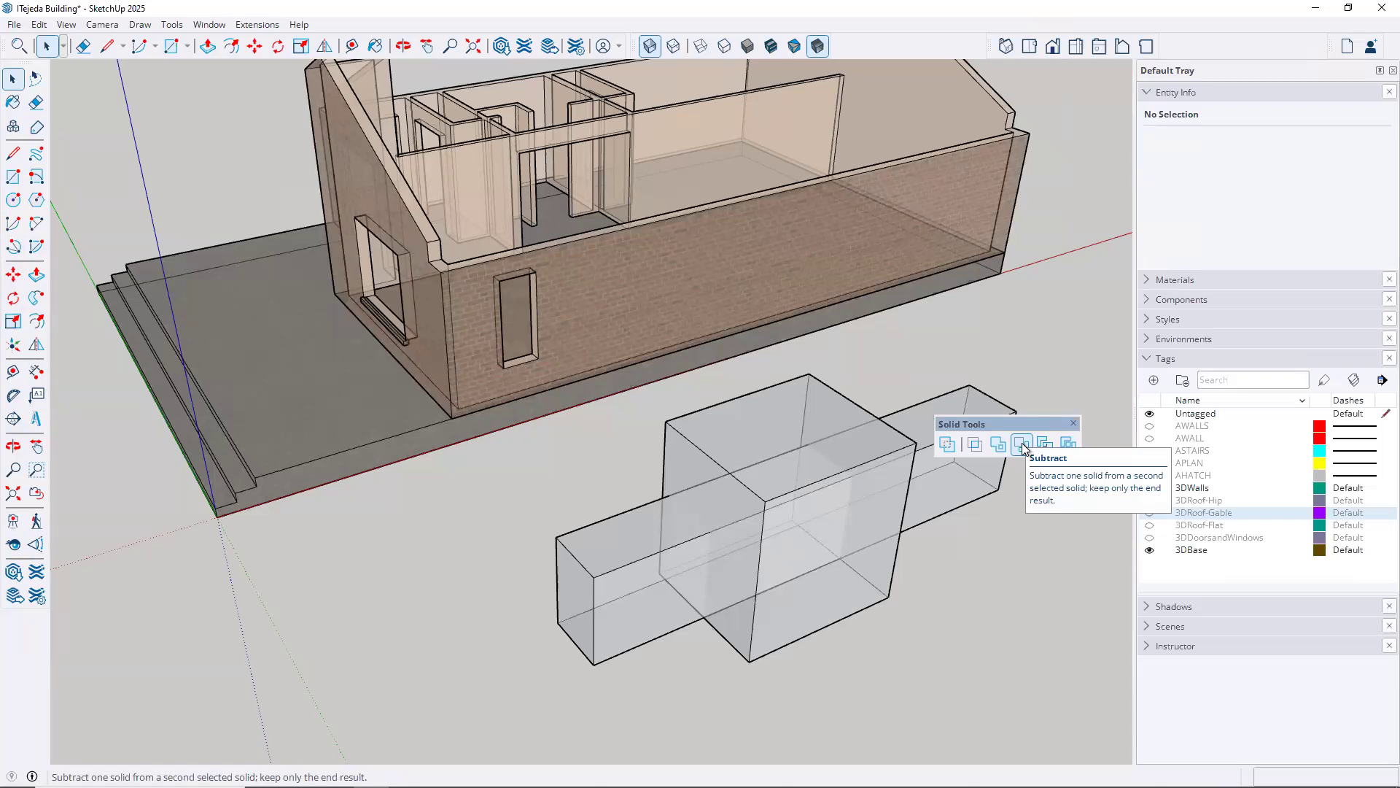
Move the Solid Tools clear of the long bar's far end and briefly select the bar to point it out
{"action": "left_click_drag", "start_coordinate": [1022, 426], "coordinate": [1031, 338]}
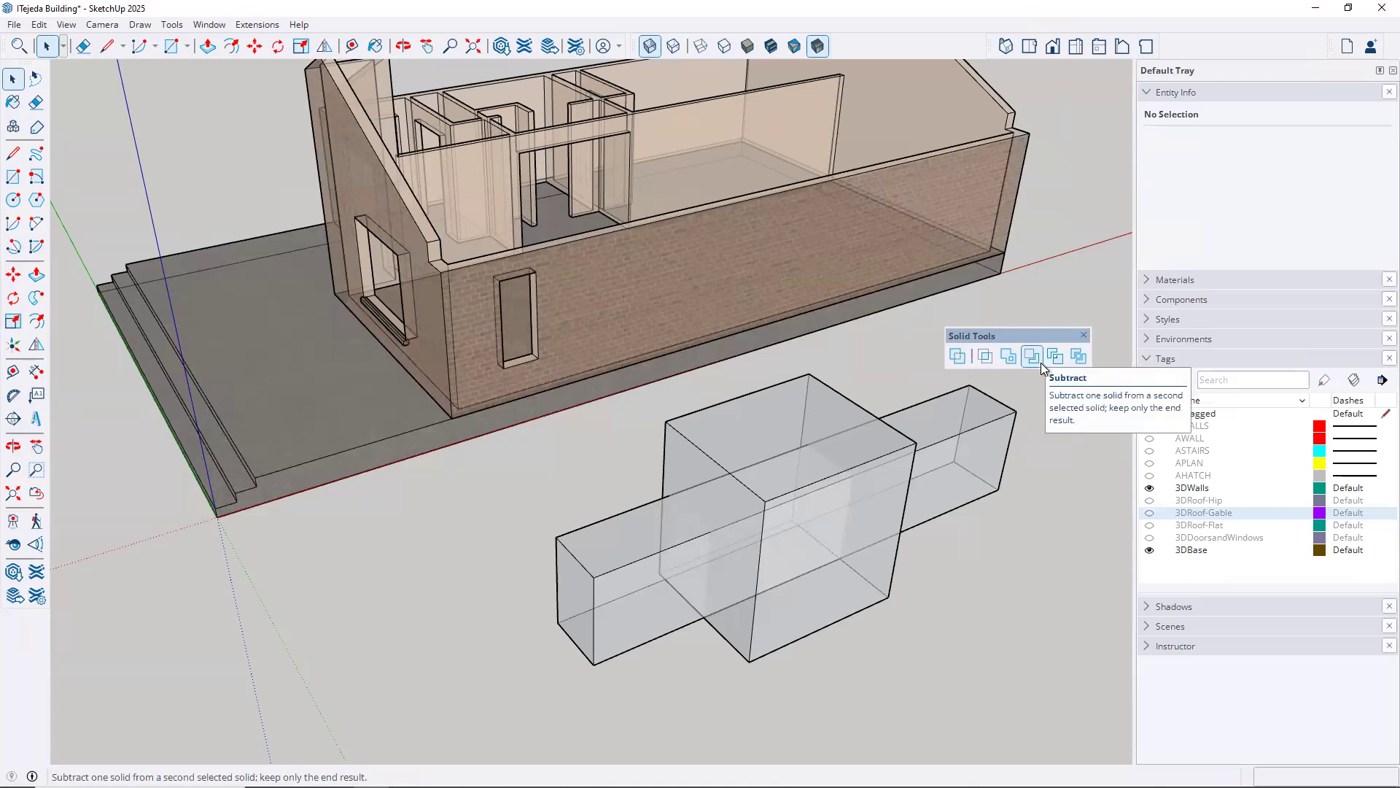
{"action": "left_click", "coordinate": [962, 453]}
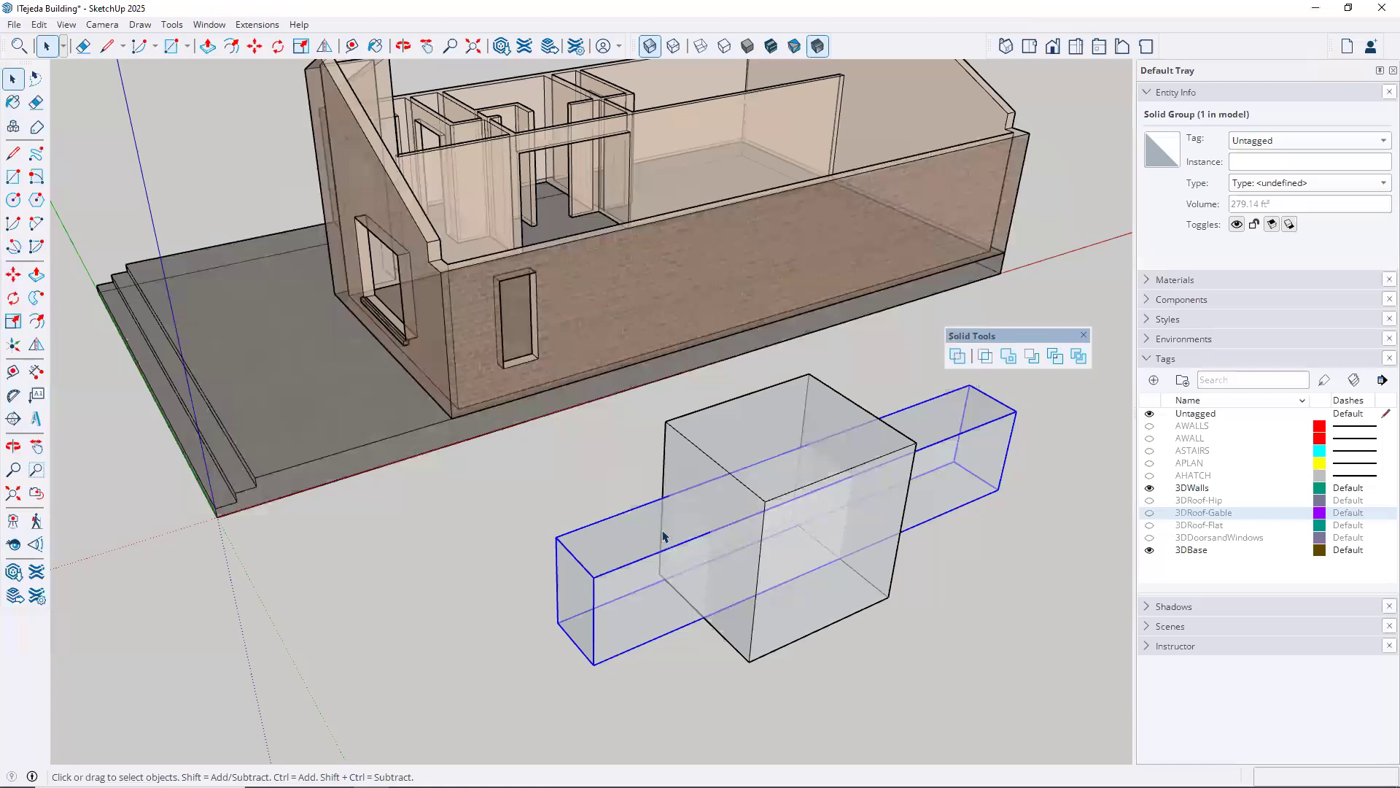
{"action": "left_click", "coordinate": [611, 477]}
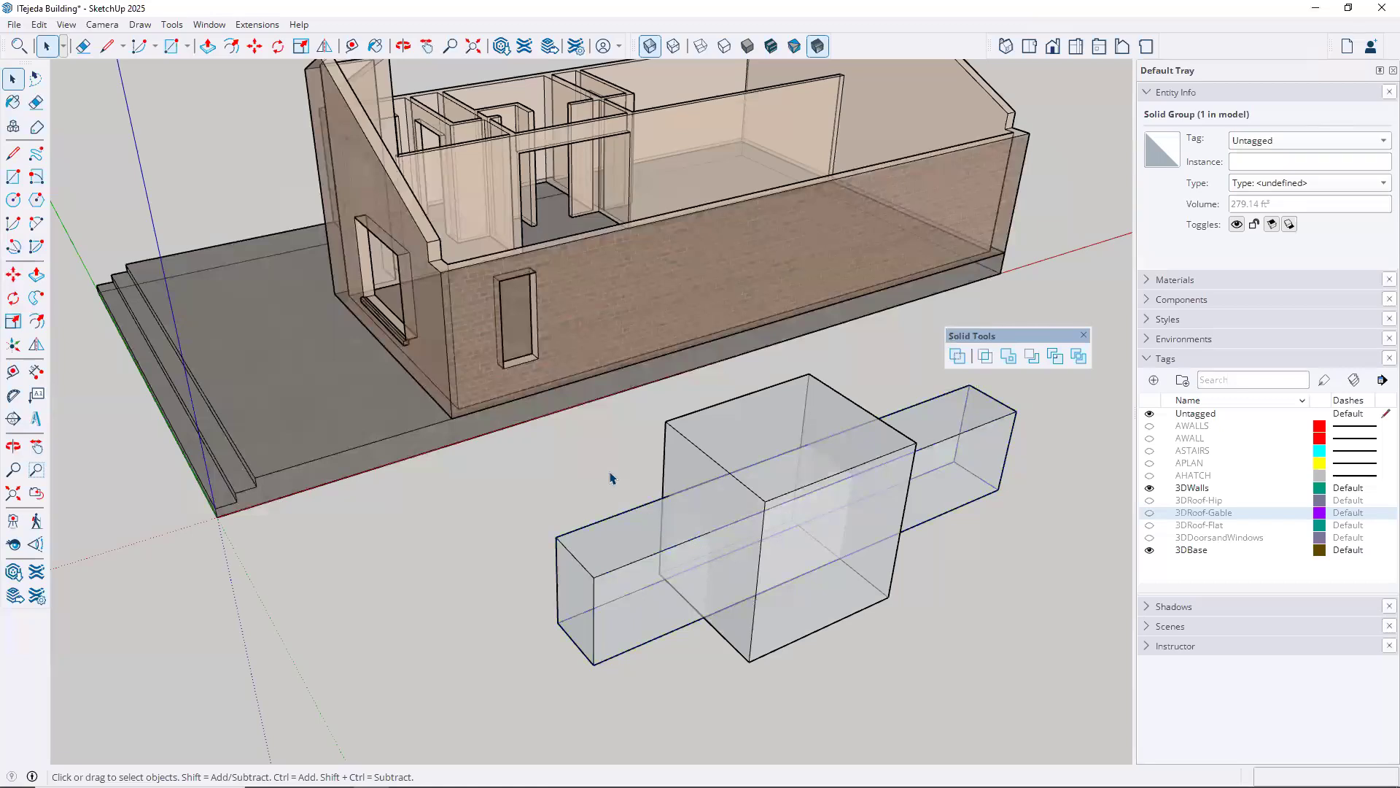
Subtract the long bar from the box and inspect the opening cut through the box
{"action": "left_click", "coordinate": [1031, 357]}
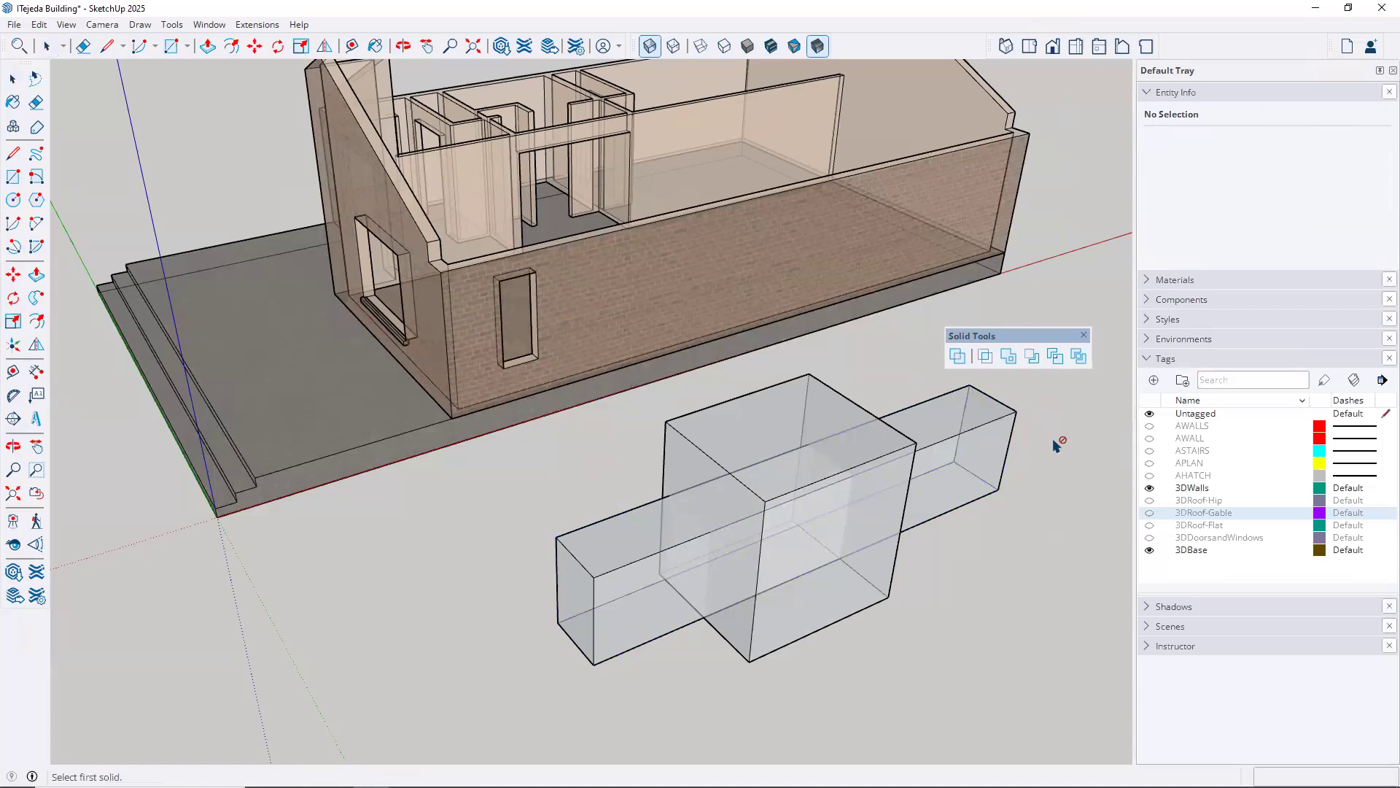
{"action": "left_click", "coordinate": [1031, 356]}
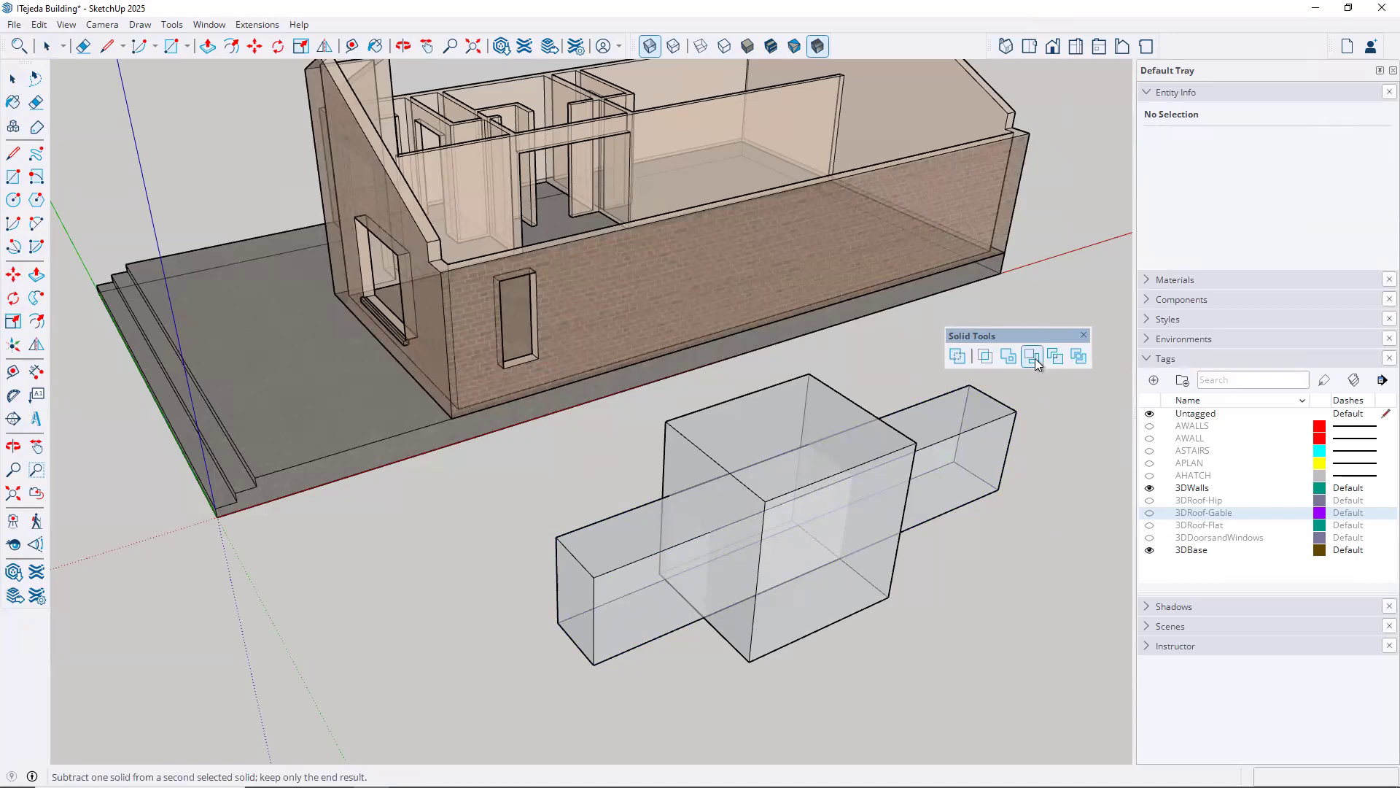
{"action": "left_click", "coordinate": [974, 431]}
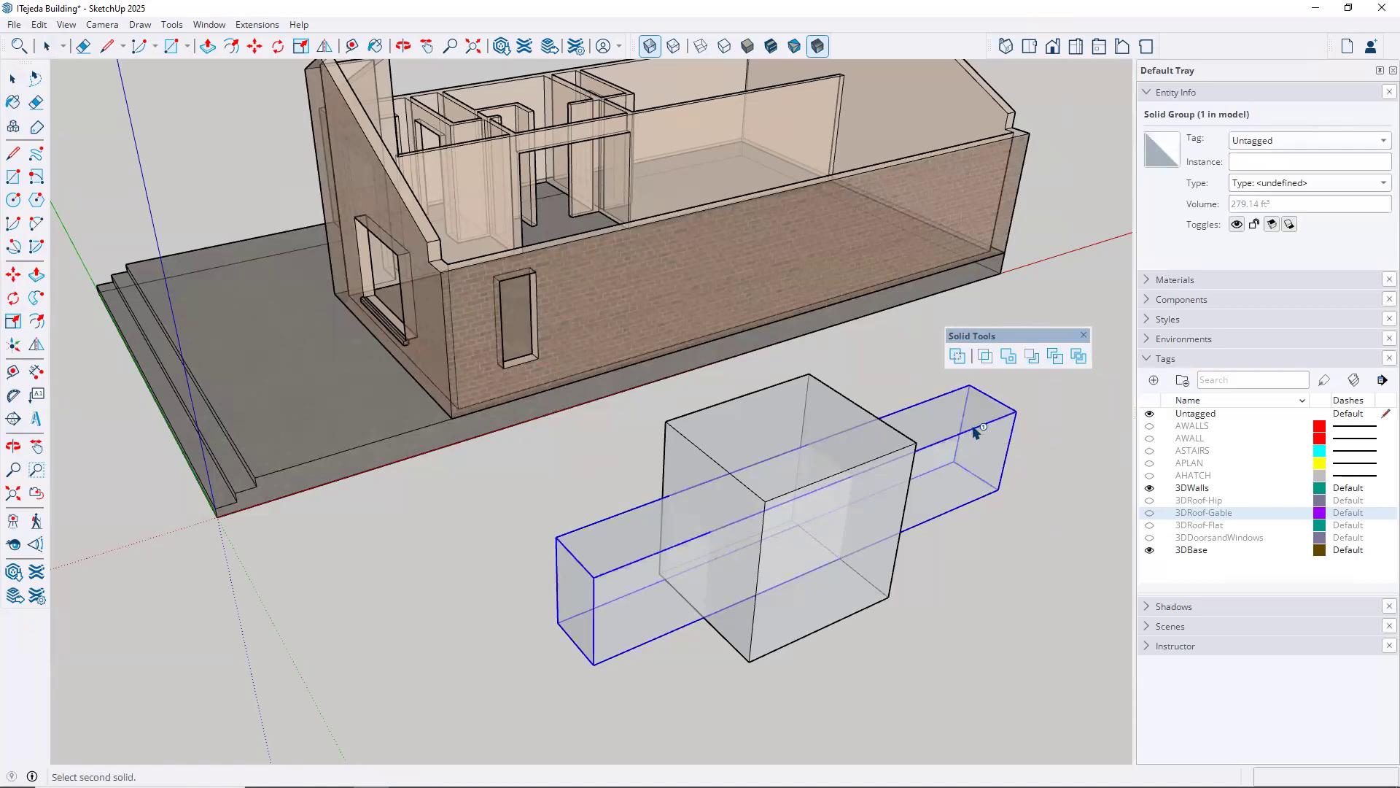
{"action": "left_click", "coordinate": [829, 391]}
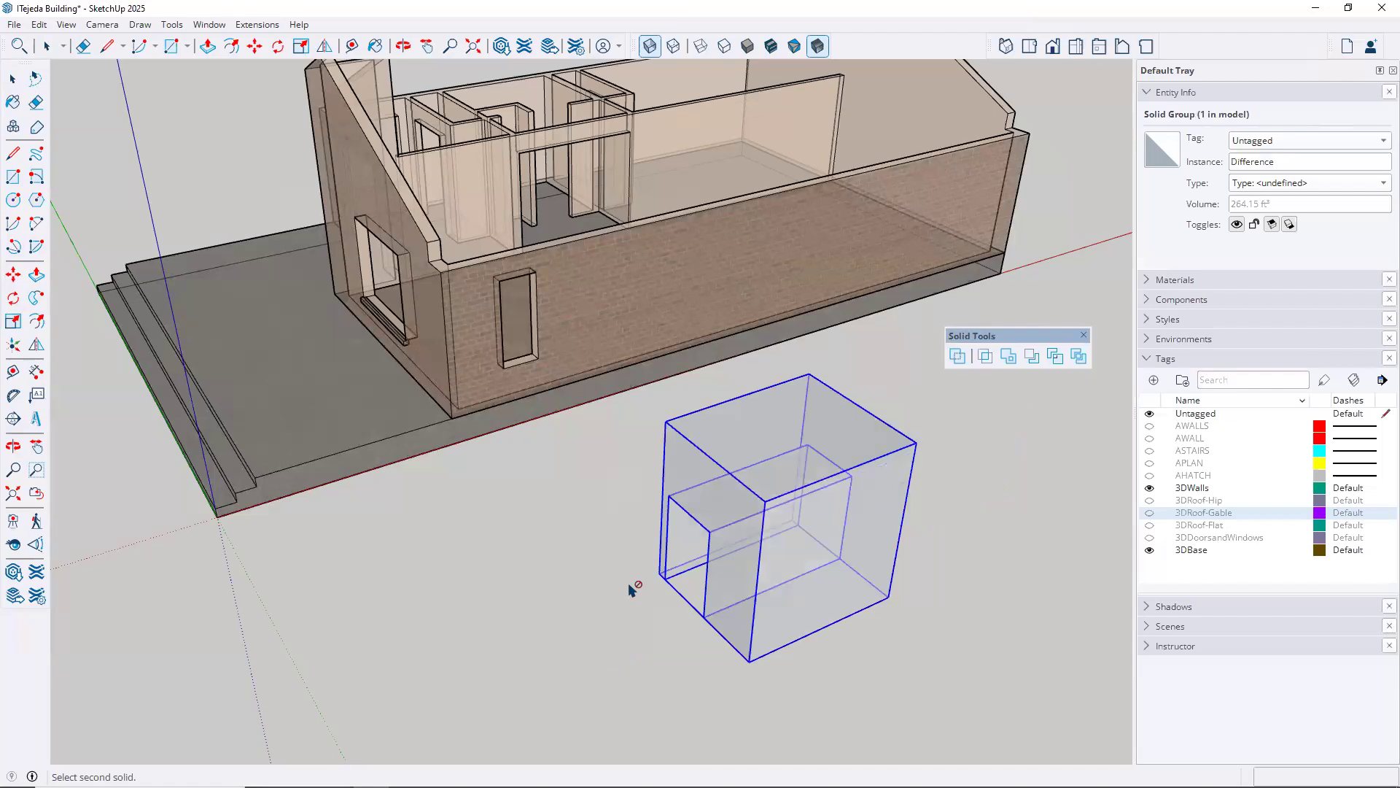
{"action": "key", "text": "Escape"}
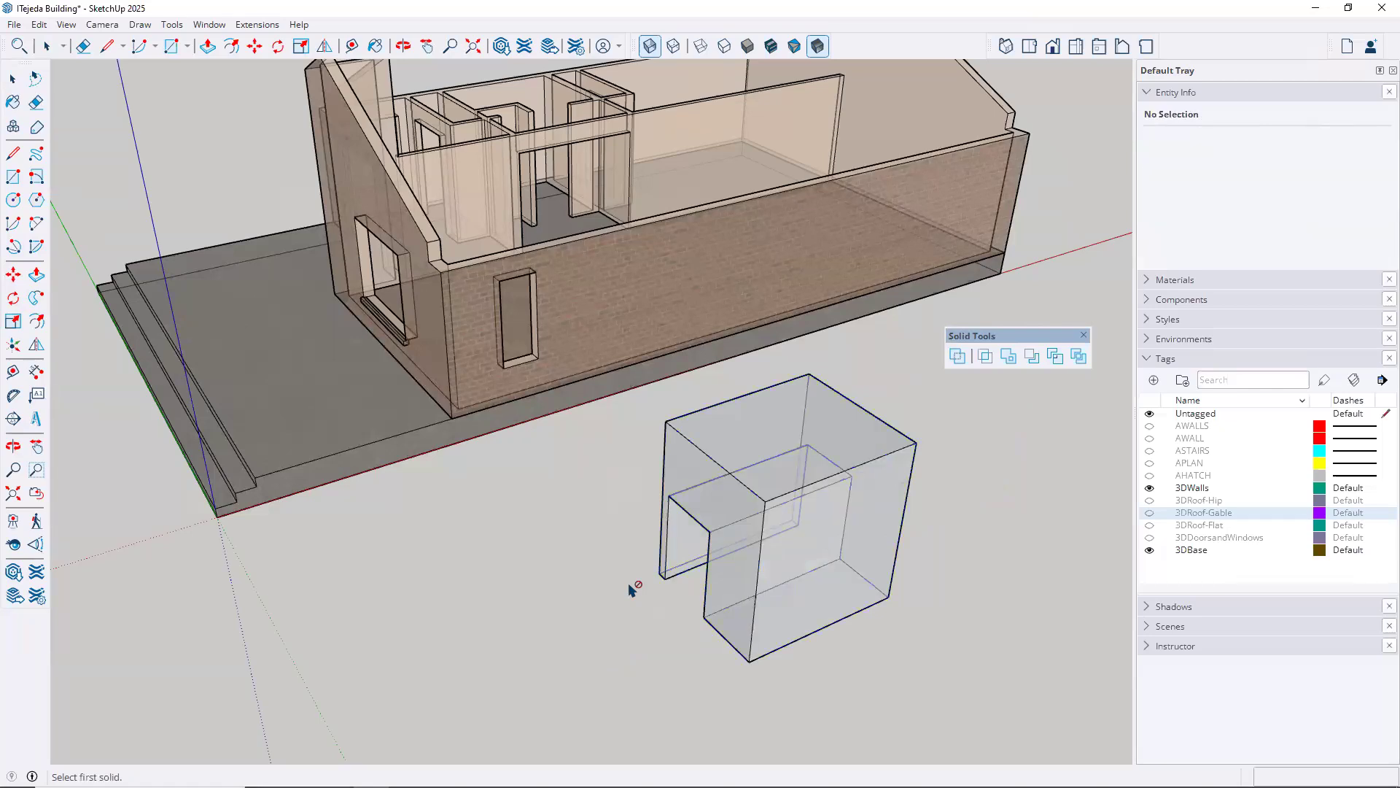
{"action": "key", "text": "space"}
{"action": "middle_click_drag", "start_coordinate": [665, 614], "coordinate": [744, 558]}
Undo the Subtract operation on the box
{"action": "key", "text": "space"}
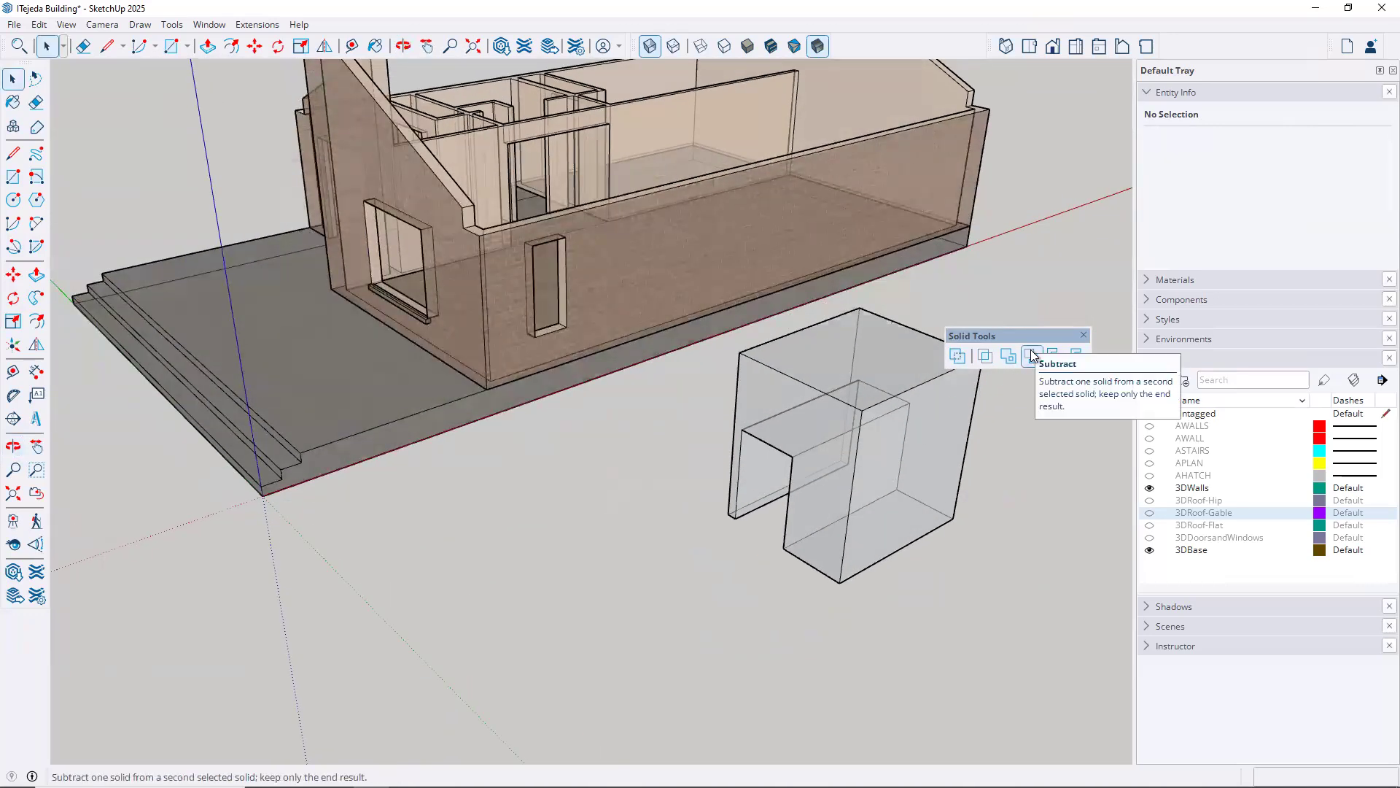
{"action": "left_click", "coordinate": [39, 24]}
{"action": "left_click", "coordinate": [73, 43]}
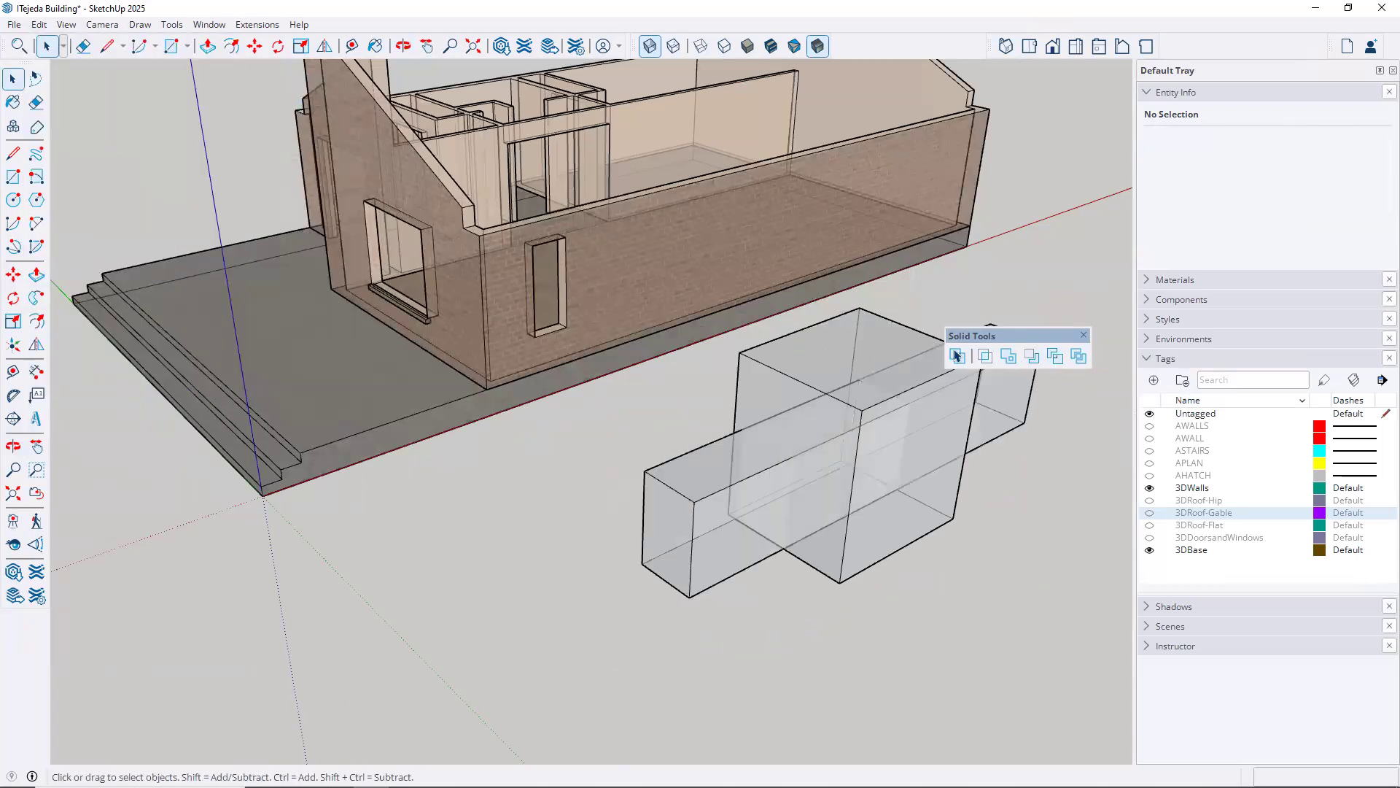
Trim the box with the long bar as the first solid, keeping the bar in place
{"action": "left_click", "coordinate": [1057, 357]}
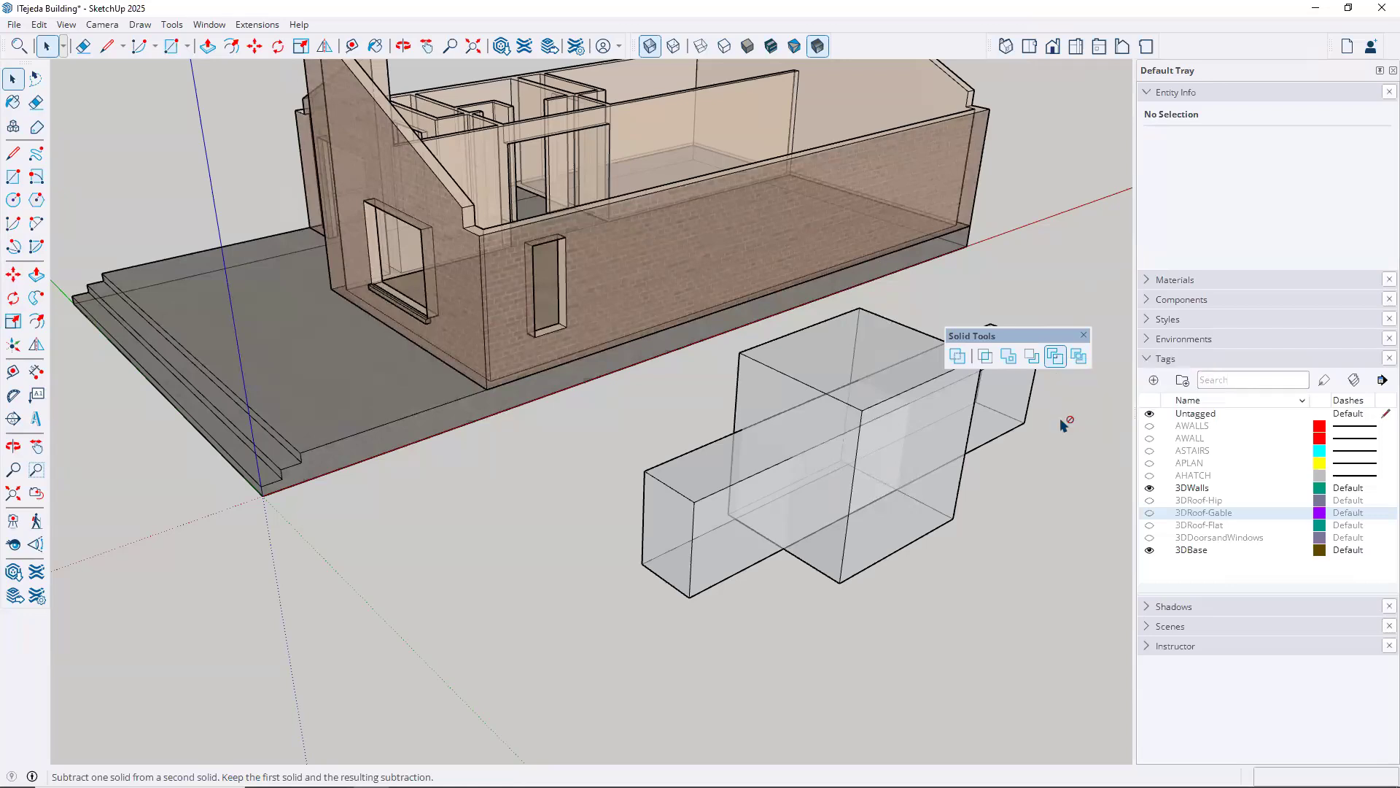
{"action": "left_click", "coordinate": [1021, 428]}
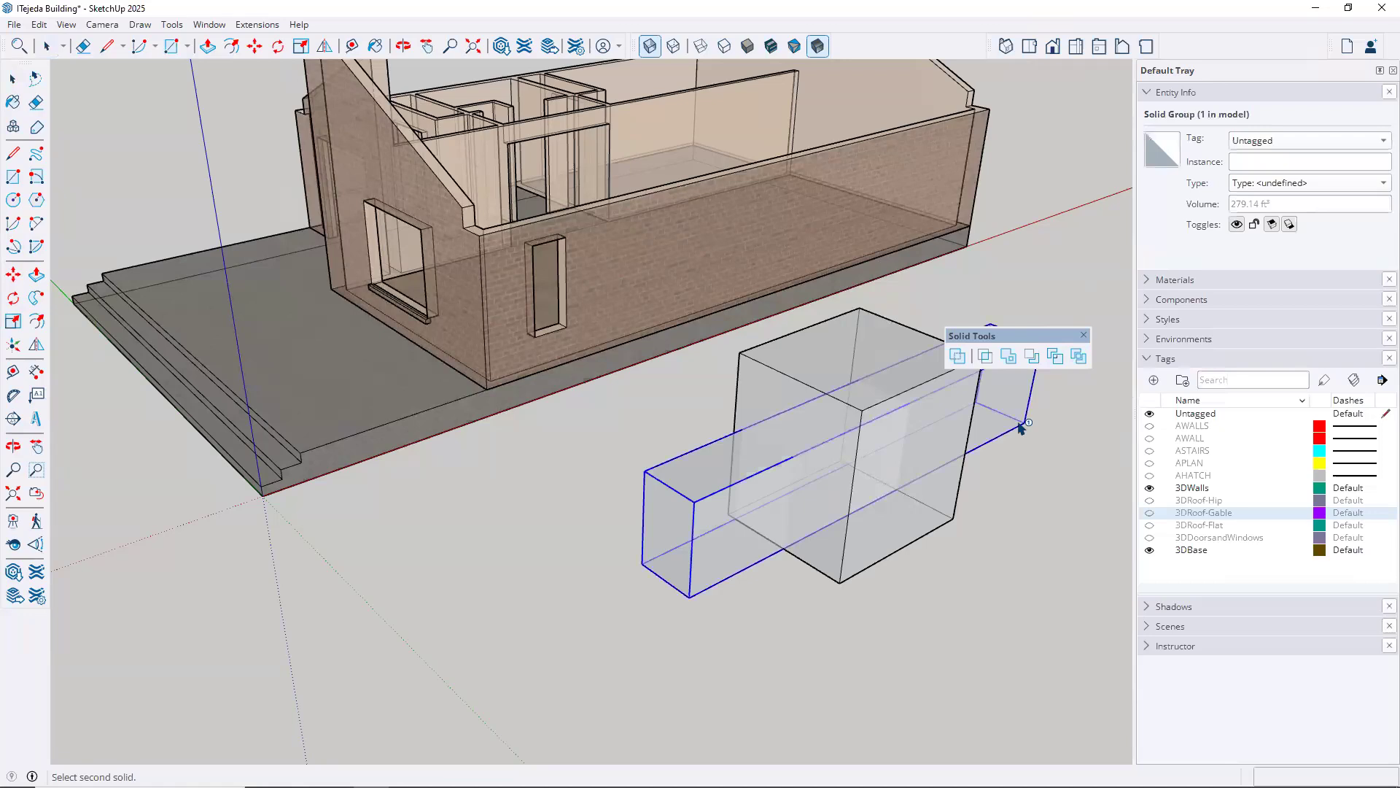
{"action": "left_click", "coordinate": [955, 510]}
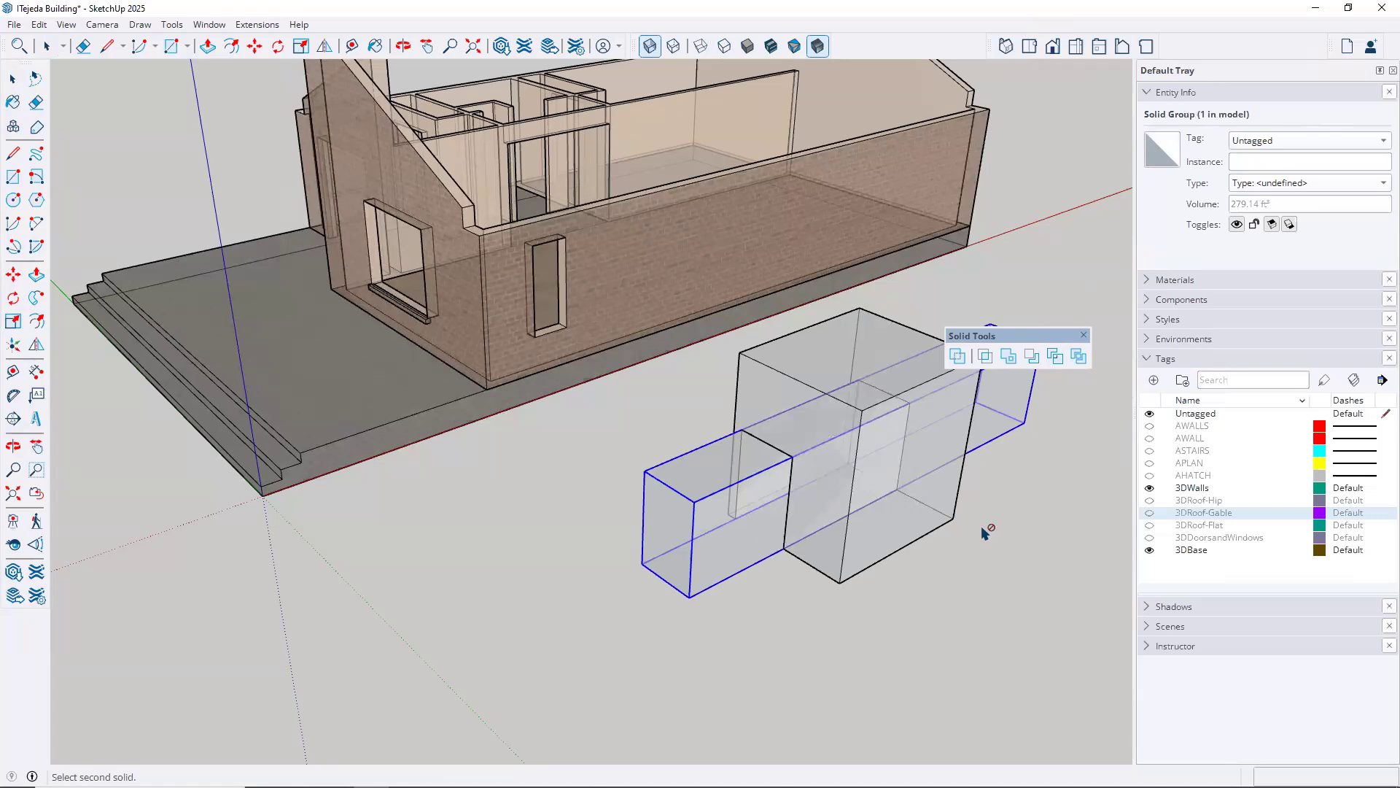
{"action": "key", "text": "space"}
{"action": "left_click", "coordinate": [984, 543]}
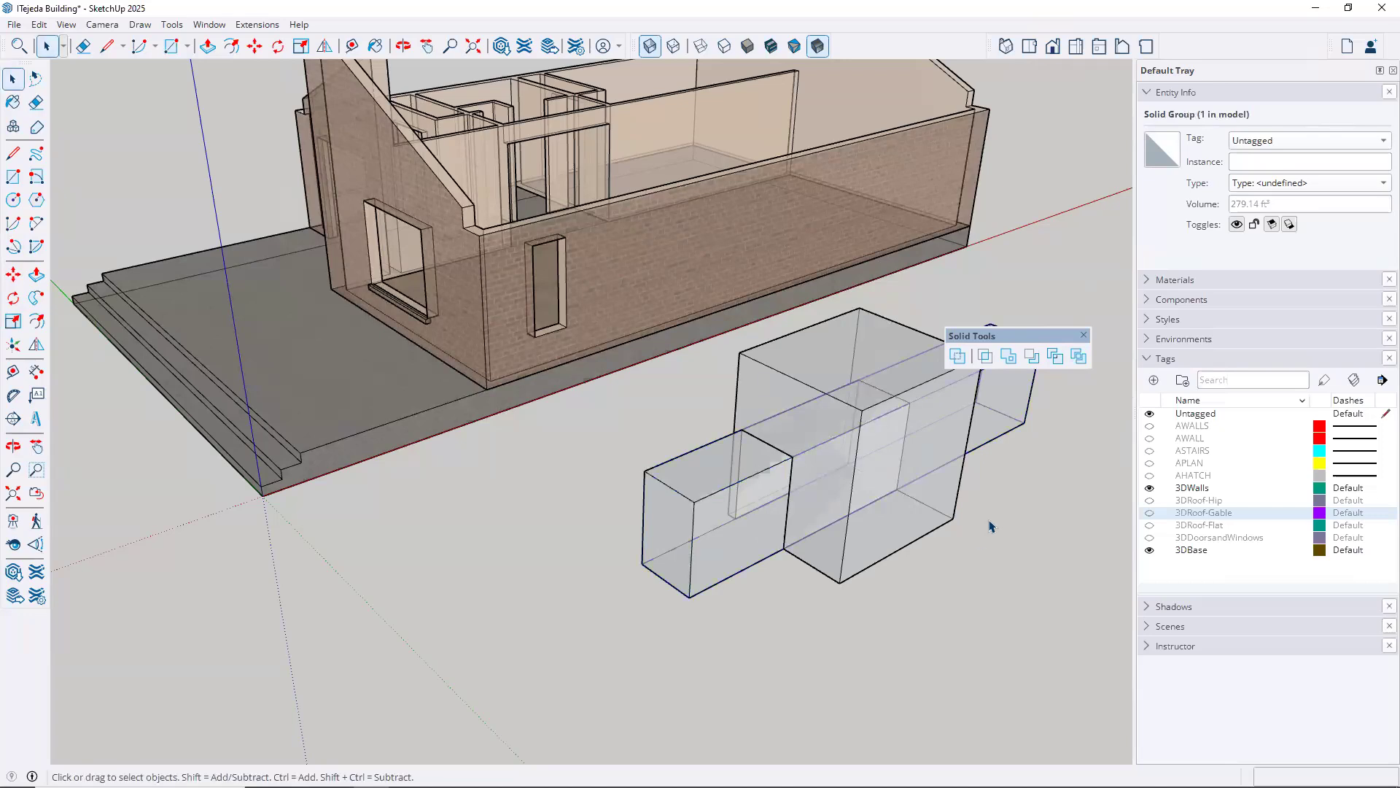
Move the trimmed box sideways off the long bar and inspect the opening cut through it
{"action": "middle_click_drag", "start_coordinate": [724, 593], "coordinate": [704, 529]}
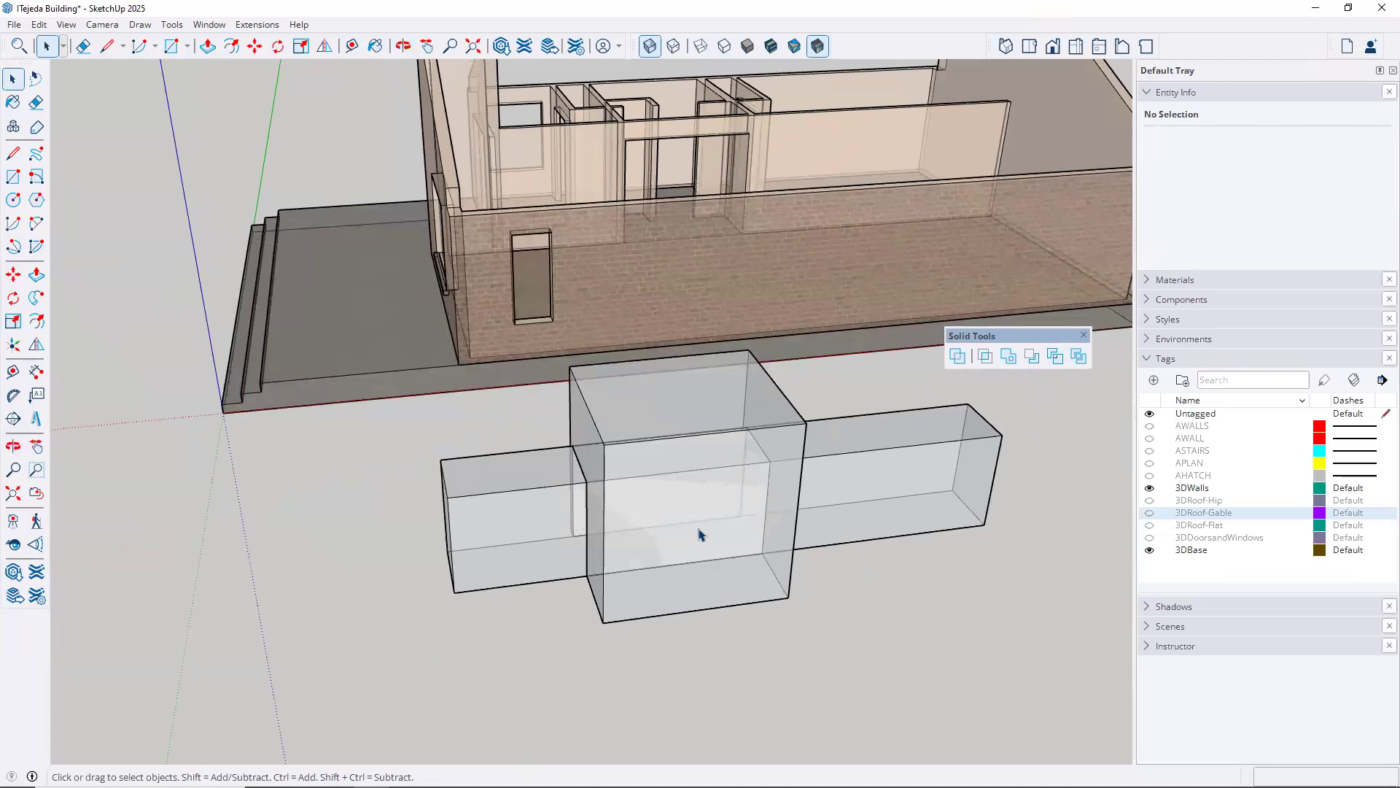
{"action": "left_click", "coordinate": [664, 620]}
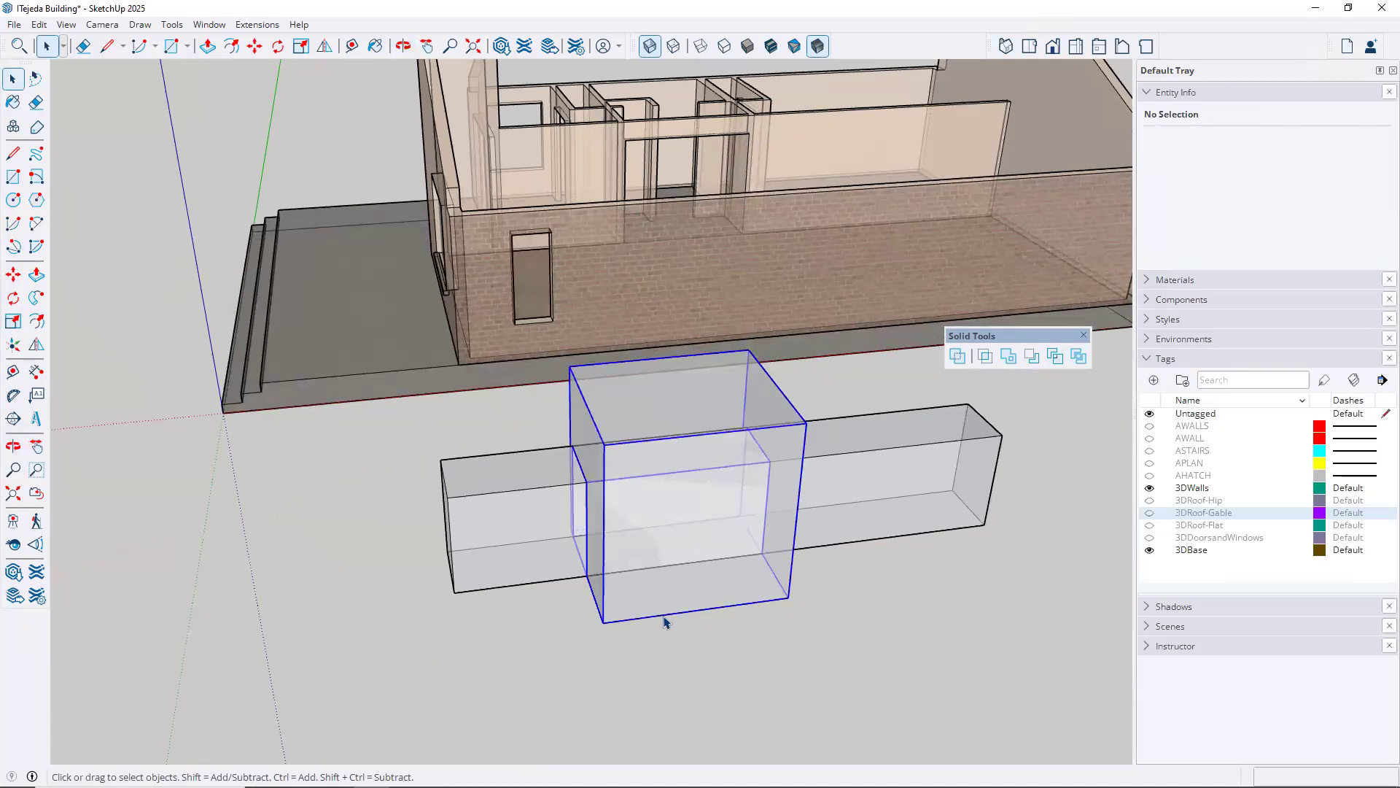
{"action": "key", "text": "m"}
{"action": "left_click", "coordinate": [762, 669]}
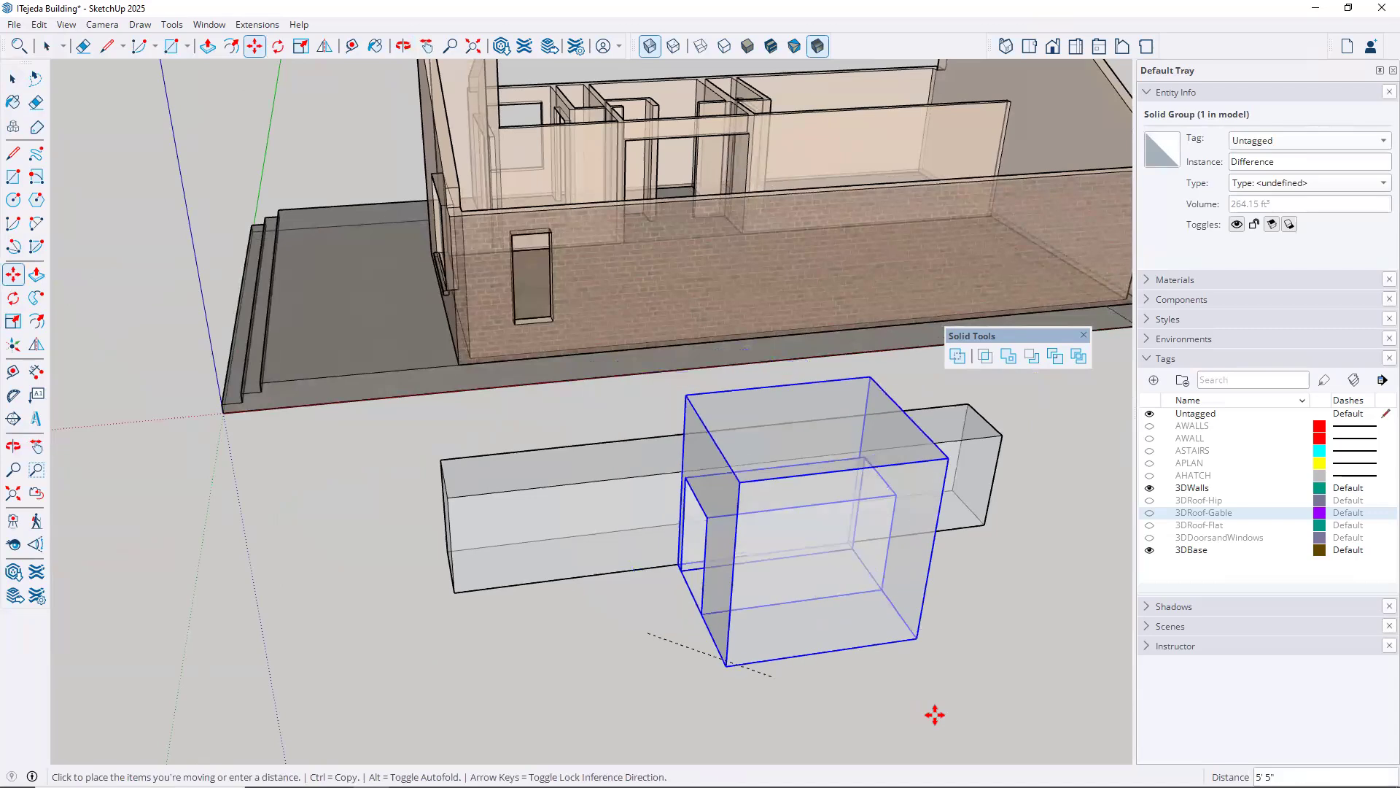
{"action": "scroll", "coordinate": [809, 606], "scroll_direction": "down", "scroll_amount": 3}
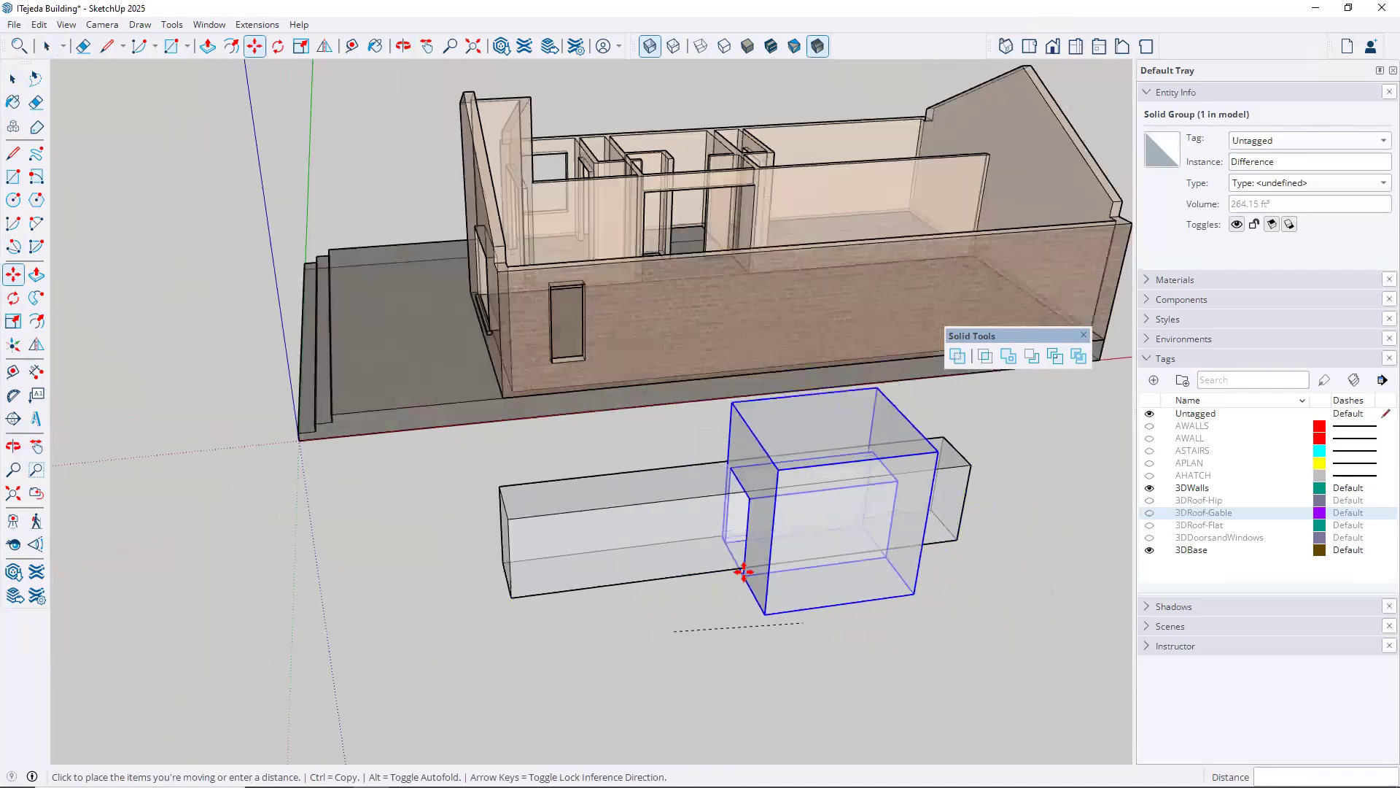
{"action": "middle_click_drag", "start_coordinate": [733, 536], "coordinate": [1084, 581]}
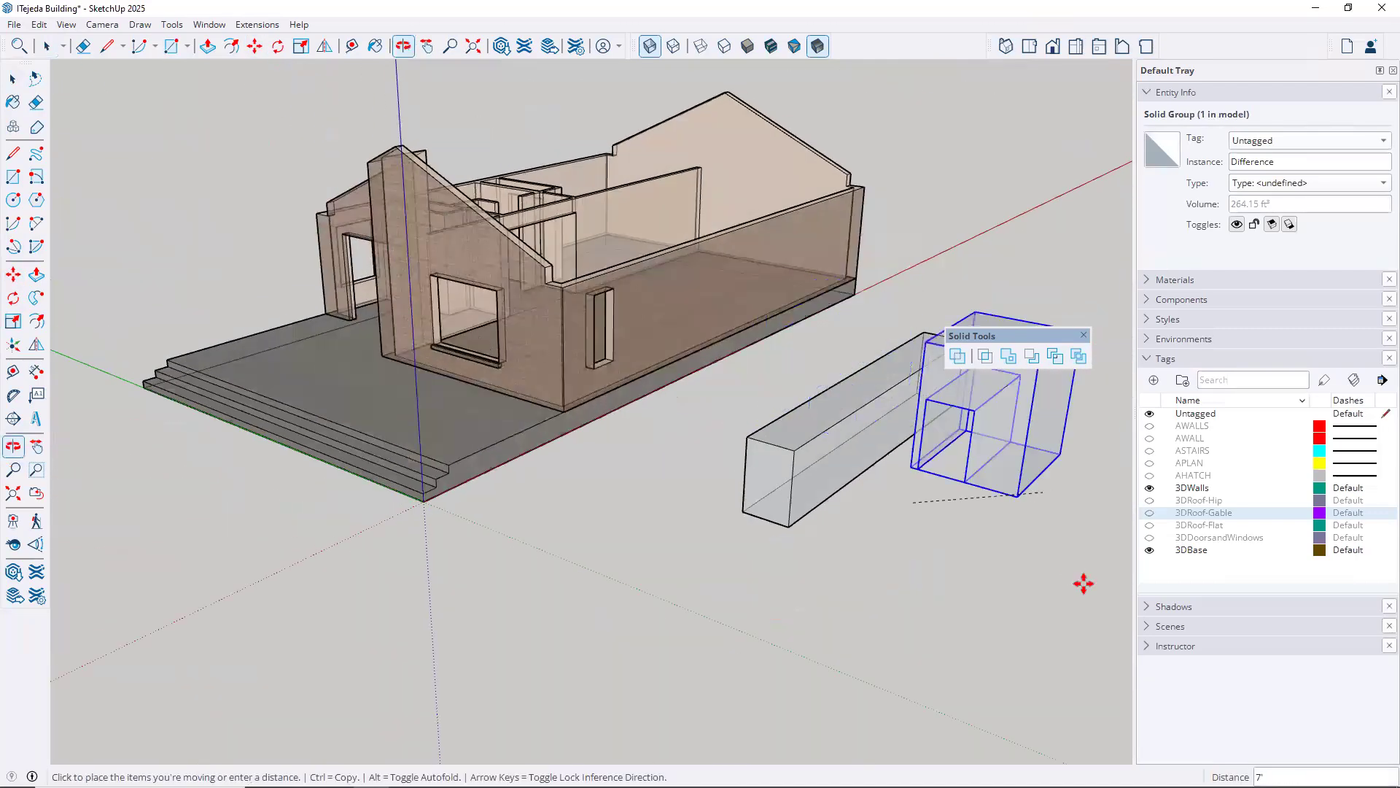
{"action": "left_click", "coordinate": [1078, 568]}
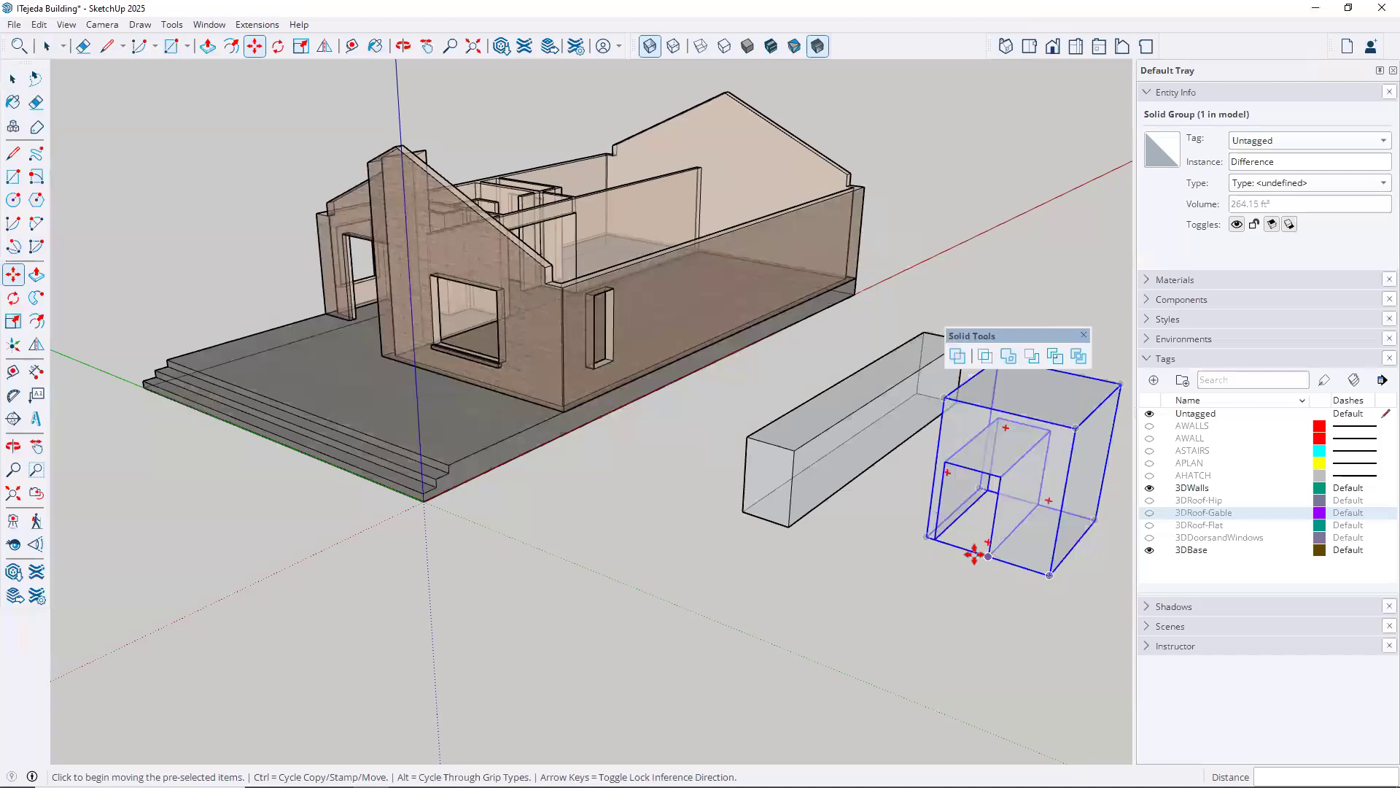
{"action": "scroll", "coordinate": [970, 547], "scroll_direction": "up", "scroll_amount": 2}
{"action": "middle_click_drag", "start_coordinate": [885, 500], "coordinate": [814, 300]}
{"action": "mouse_move", "coordinate": [731, 406]}
{"action": "middle_mouse_down"}
{"action": "mouse_move", "coordinate": [757, 422]}
{"action": "mouse_move", "coordinate": [858, 412]}
{"action": "mouse_move", "coordinate": [866, 369]}
{"action": "middle_mouse_up"}
{"action": "key", "text": "space"}
{"action": "left_click", "coordinate": [837, 394]}
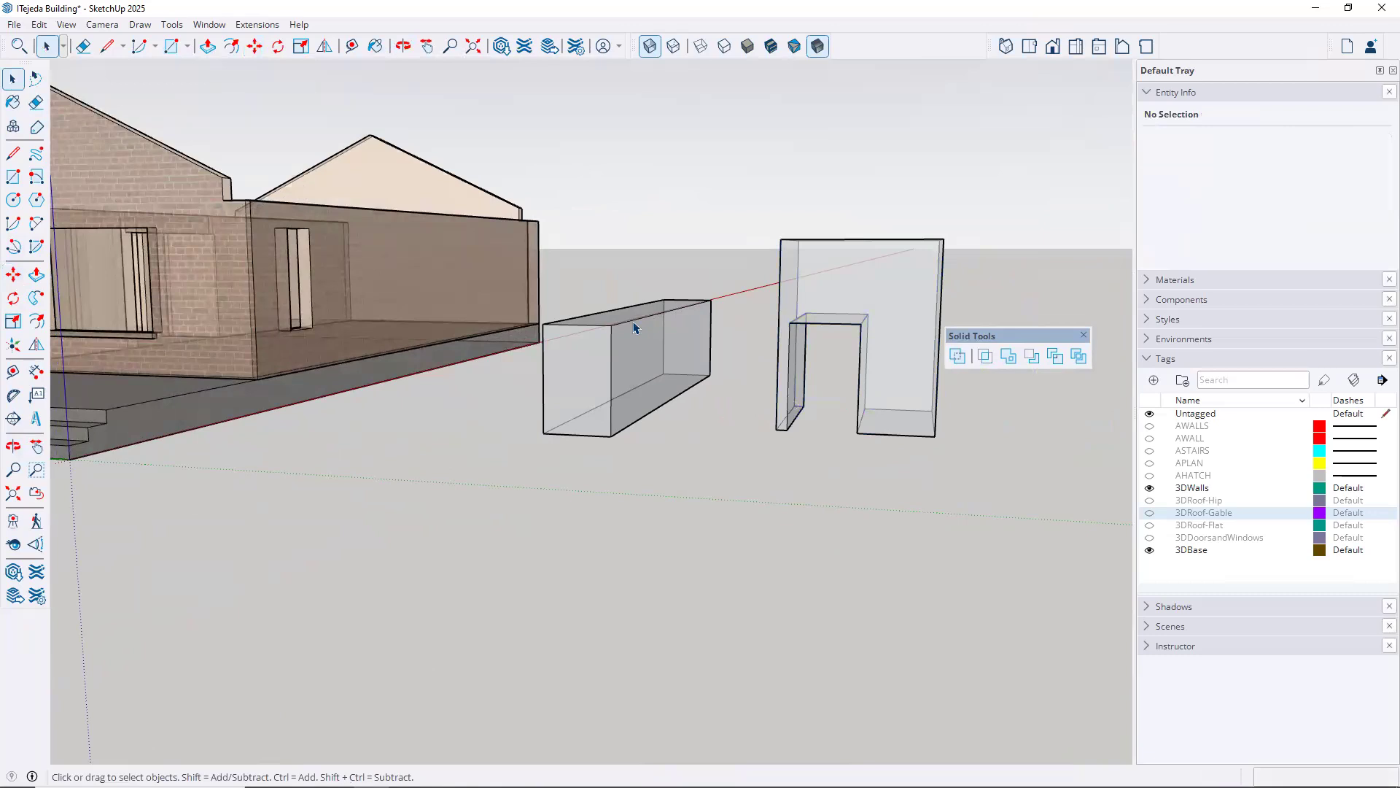
Undo the box's move and the Trim operation
{"action": "left_click", "coordinate": [38, 24]}
{"action": "left_click", "coordinate": [49, 42]}
{"action": "left_click", "coordinate": [38, 24]}
{"action": "left_click", "coordinate": [49, 43]}
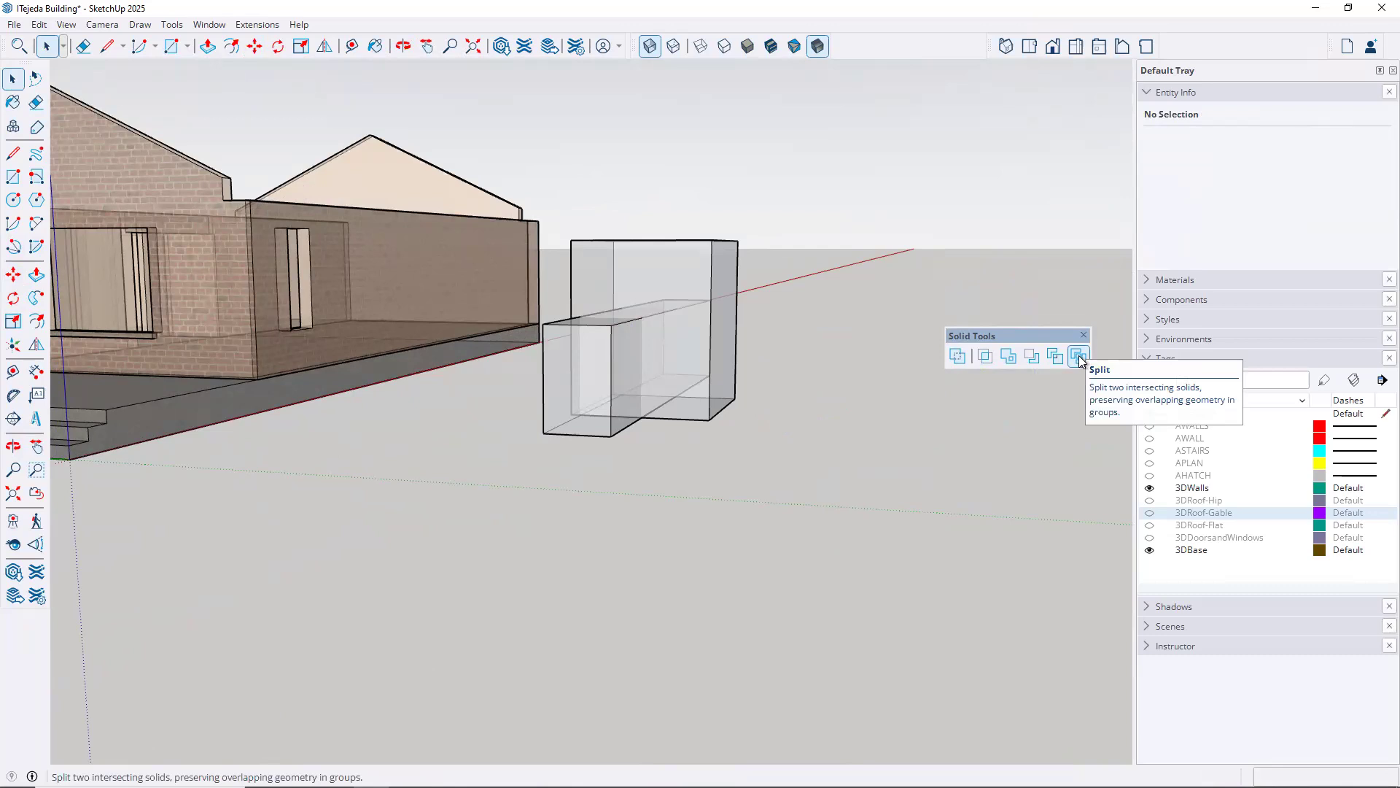
Split the two intersecting solids, picking the long bar as the first solid and the box as the second
{"action": "key", "text": "o"}
{"action": "left_click_drag", "start_coordinate": [806, 407], "coordinate": [797, 350]}
{"action": "key", "text": "space"}
{"action": "left_click", "coordinate": [809, 351]}
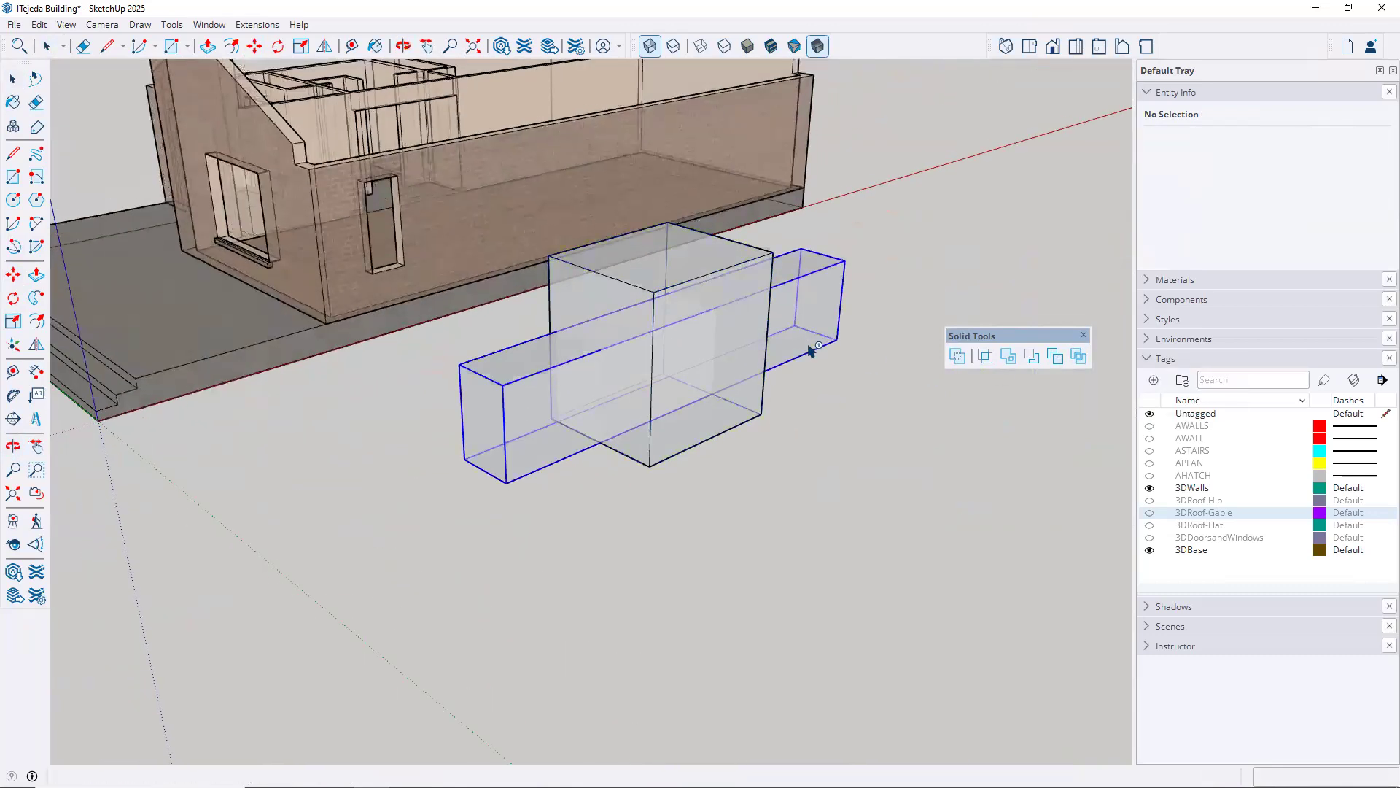
{"action": "left_click", "coordinate": [812, 351]}
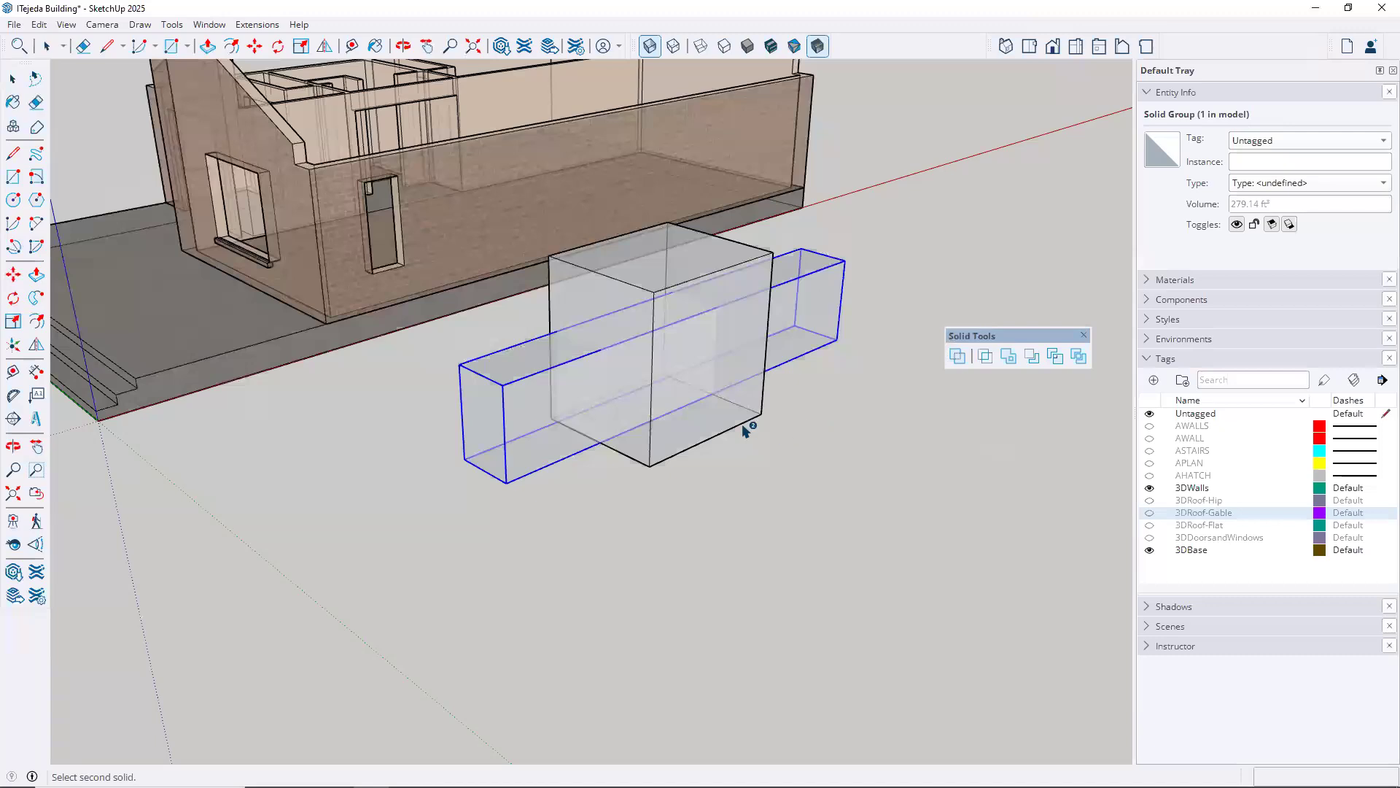
{"action": "left_click", "coordinate": [743, 425]}
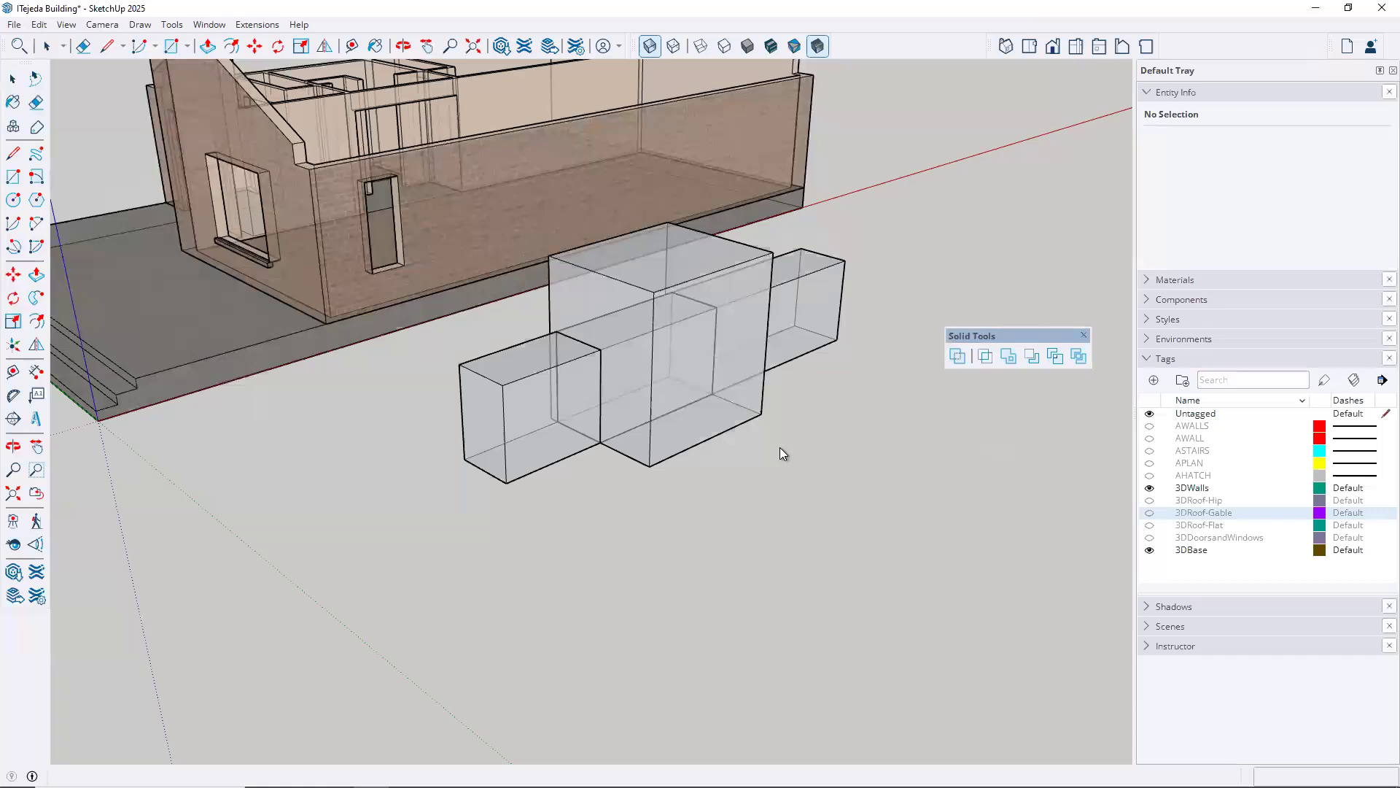
Move the cut box 12' 5 1/2" away from the bar along the green axis and inspect its opening
{"action": "key", "text": "space"}
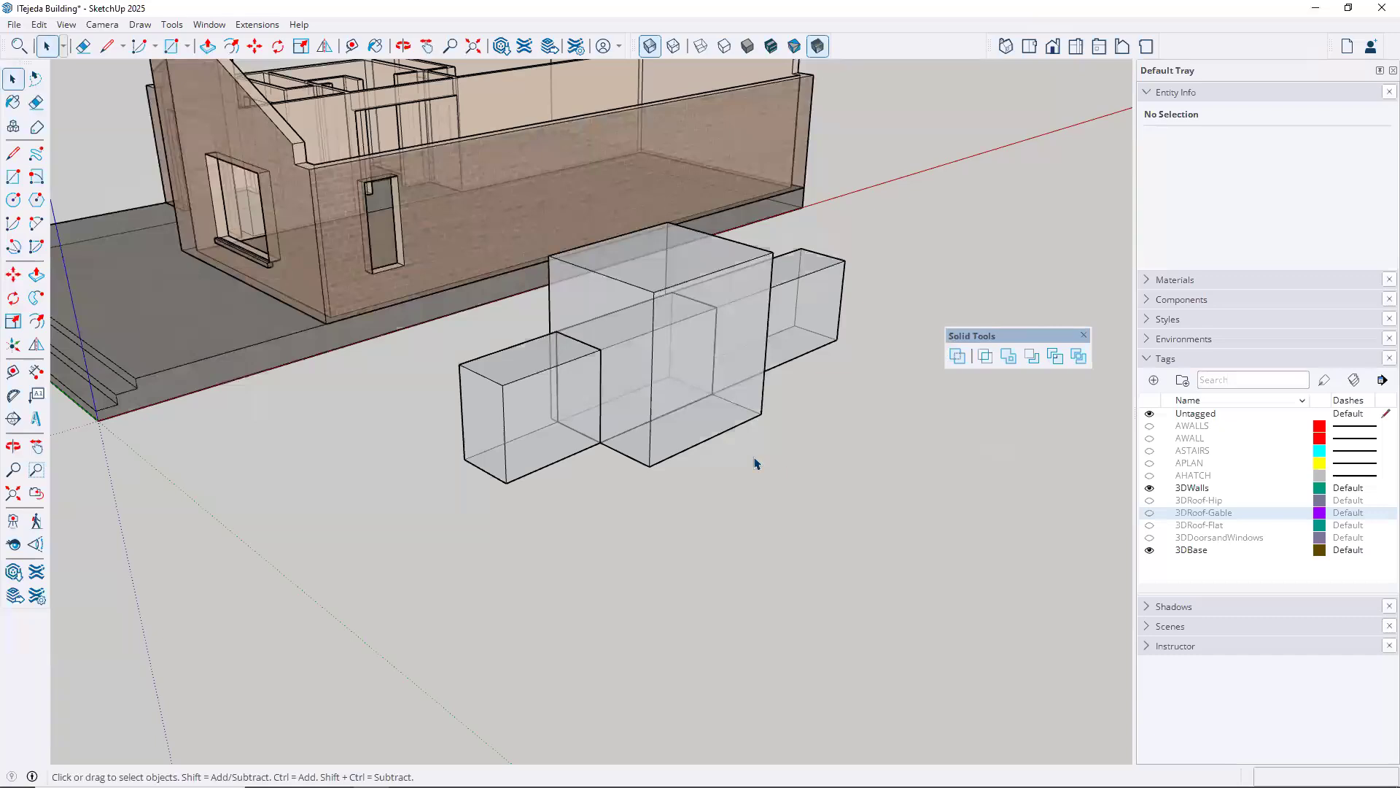
{"action": "left_click", "coordinate": [741, 439]}
{"action": "key", "text": "m"}
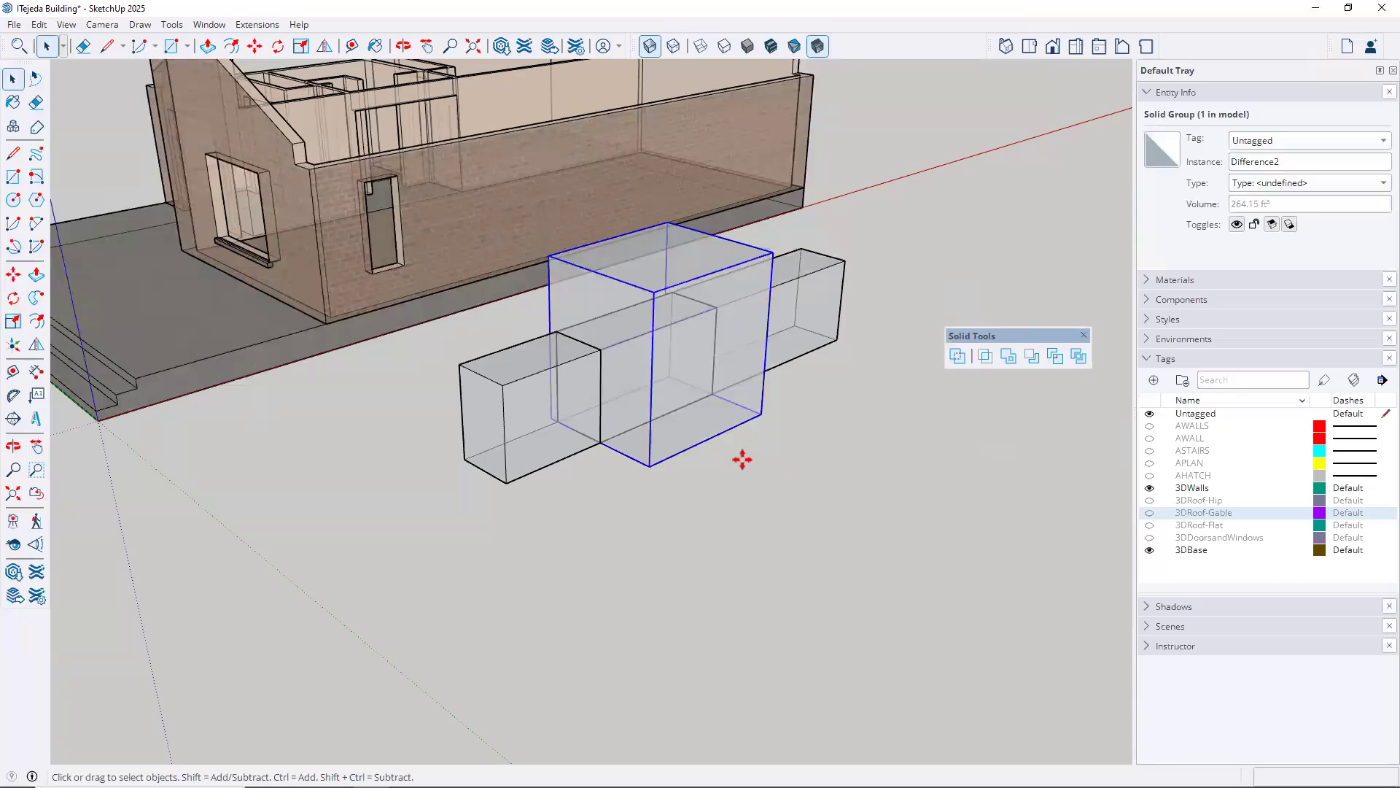
{"action": "left_click", "coordinate": [775, 500]}
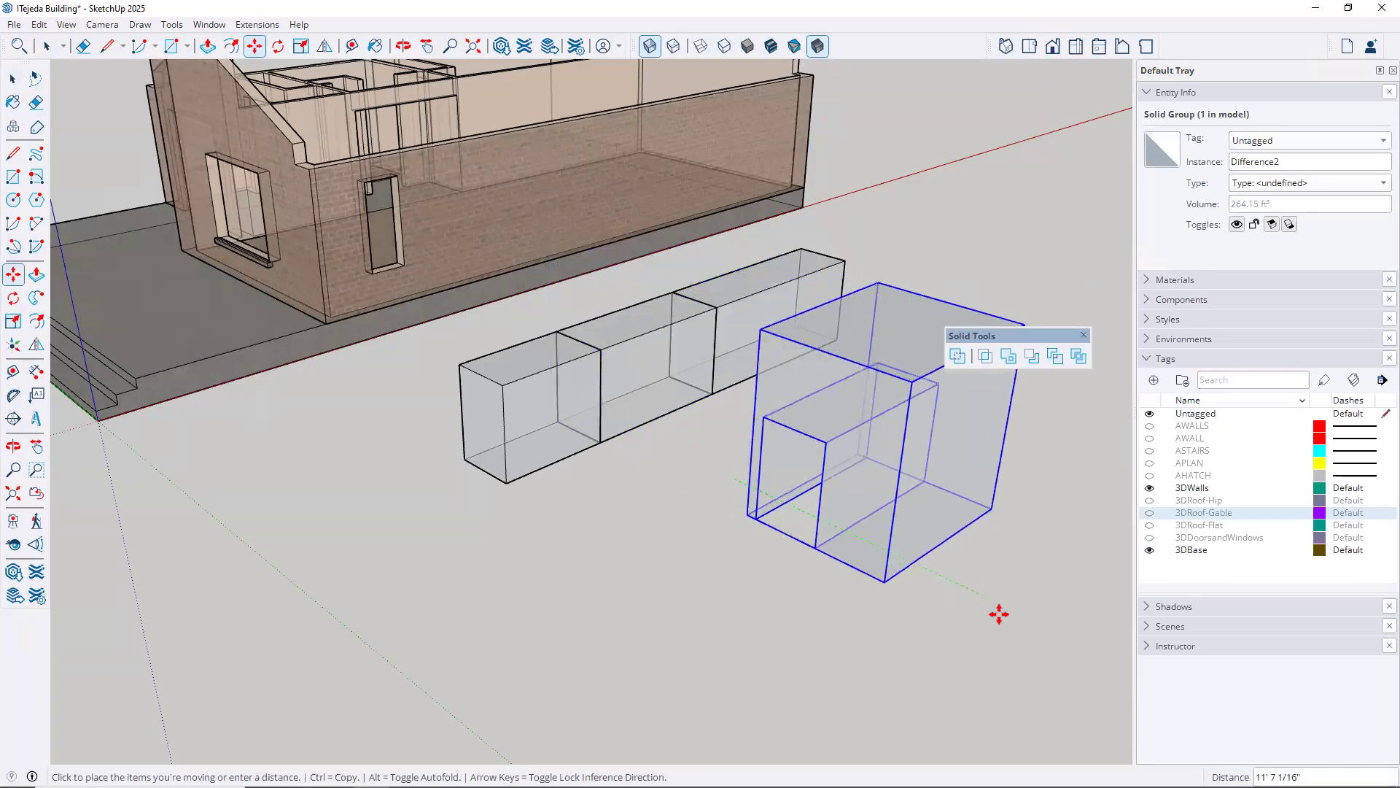
{"action": "left_click", "coordinate": [809, 591]}
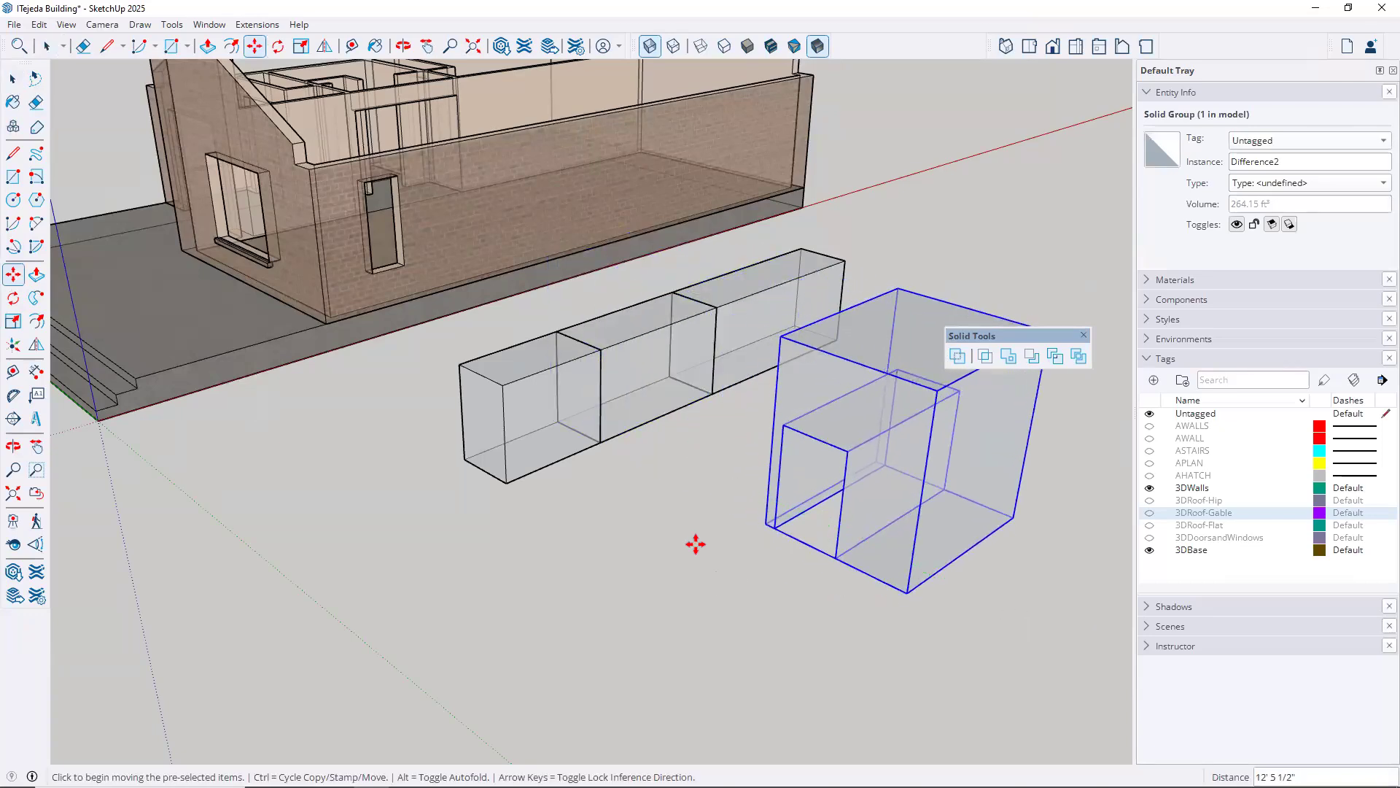
{"action": "key", "text": "ctrl+t"}
{"action": "key", "text": "o"}
{"action": "left_click_drag", "start_coordinate": [649, 431], "coordinate": [922, 313]}
{"action": "key", "text": "m"}
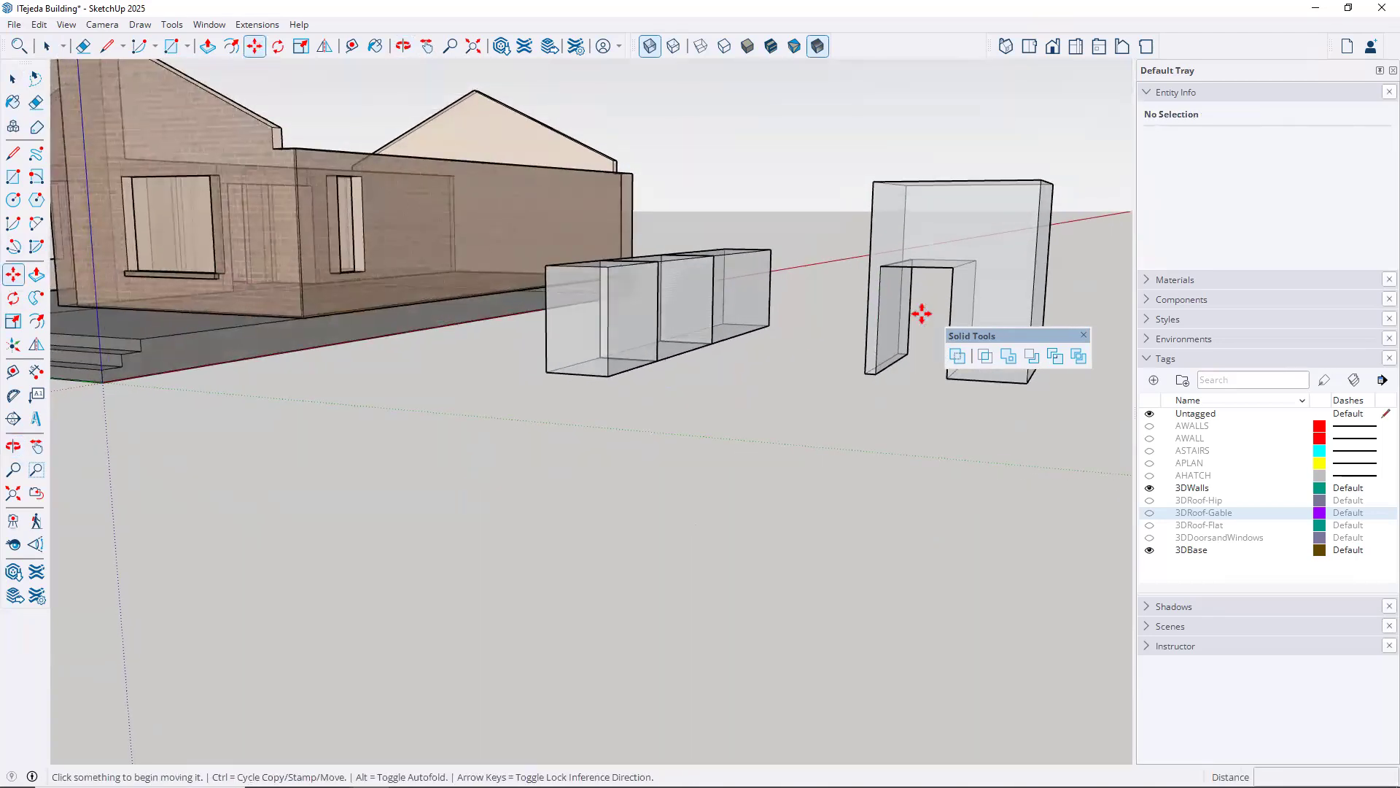
Move the bar's middle intersection piece 5' 9 3/8" along the green axis, out from between the two end pieces
{"action": "middle_click_drag", "start_coordinate": [682, 456], "coordinate": [625, 328]}
{"action": "key", "text": "space"}
{"action": "left_click", "coordinate": [625, 326]}
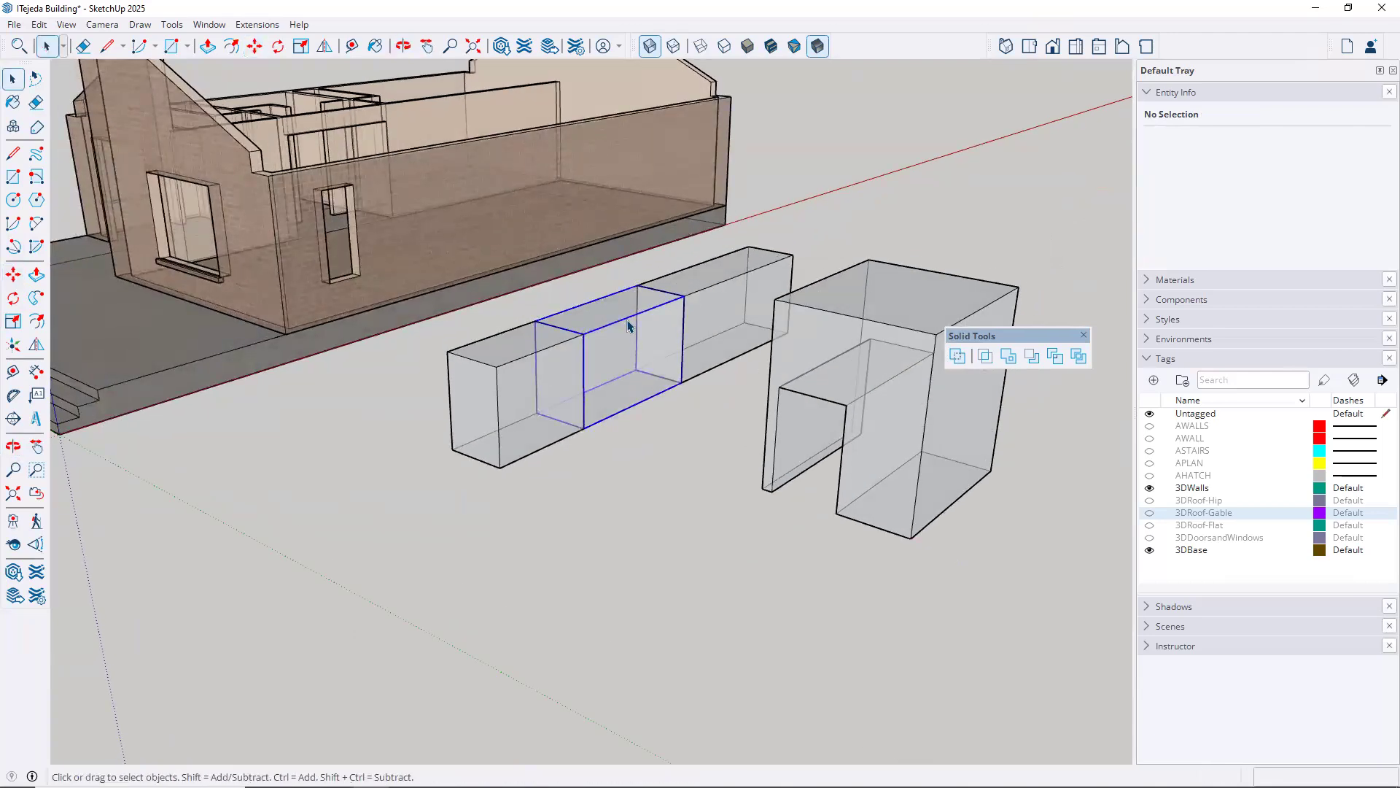
{"action": "key", "text": "m"}
{"action": "left_click", "coordinate": [581, 530]}
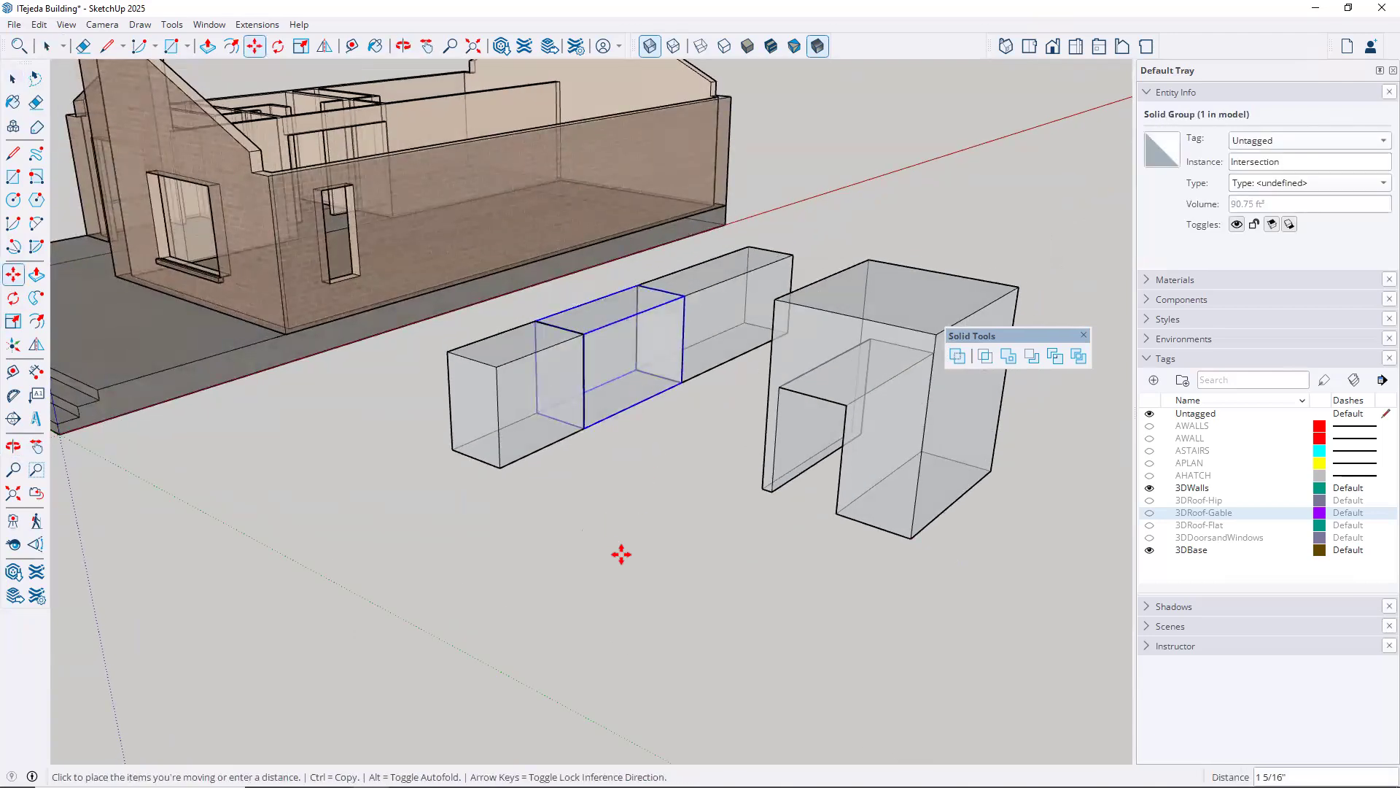
{"action": "left_click", "coordinate": [710, 585]}
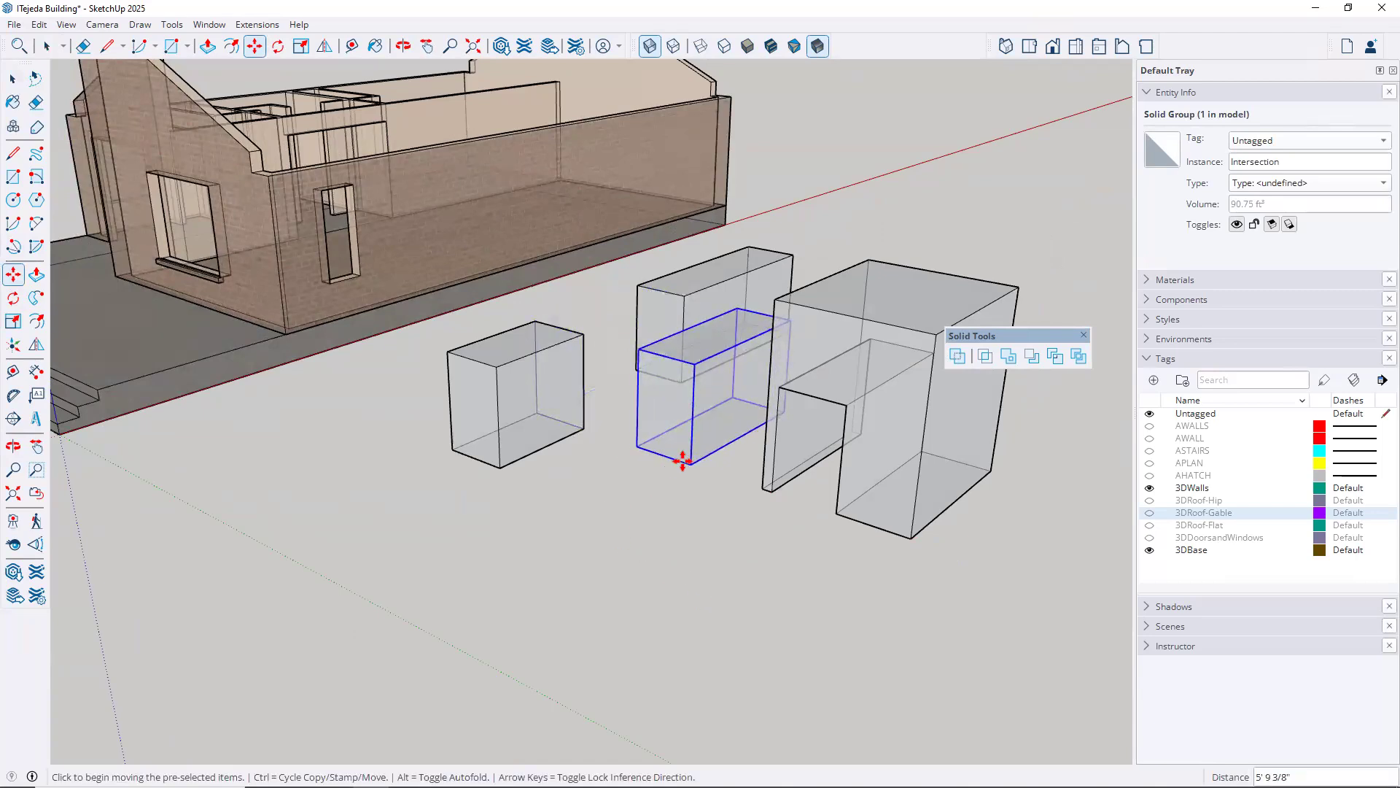
Turn off X-ray mode and view the separated split solids with opaque faces from above
{"action": "middle_click_drag", "start_coordinate": [619, 515], "coordinate": [541, 566]}
{"action": "key", "text": "m"}
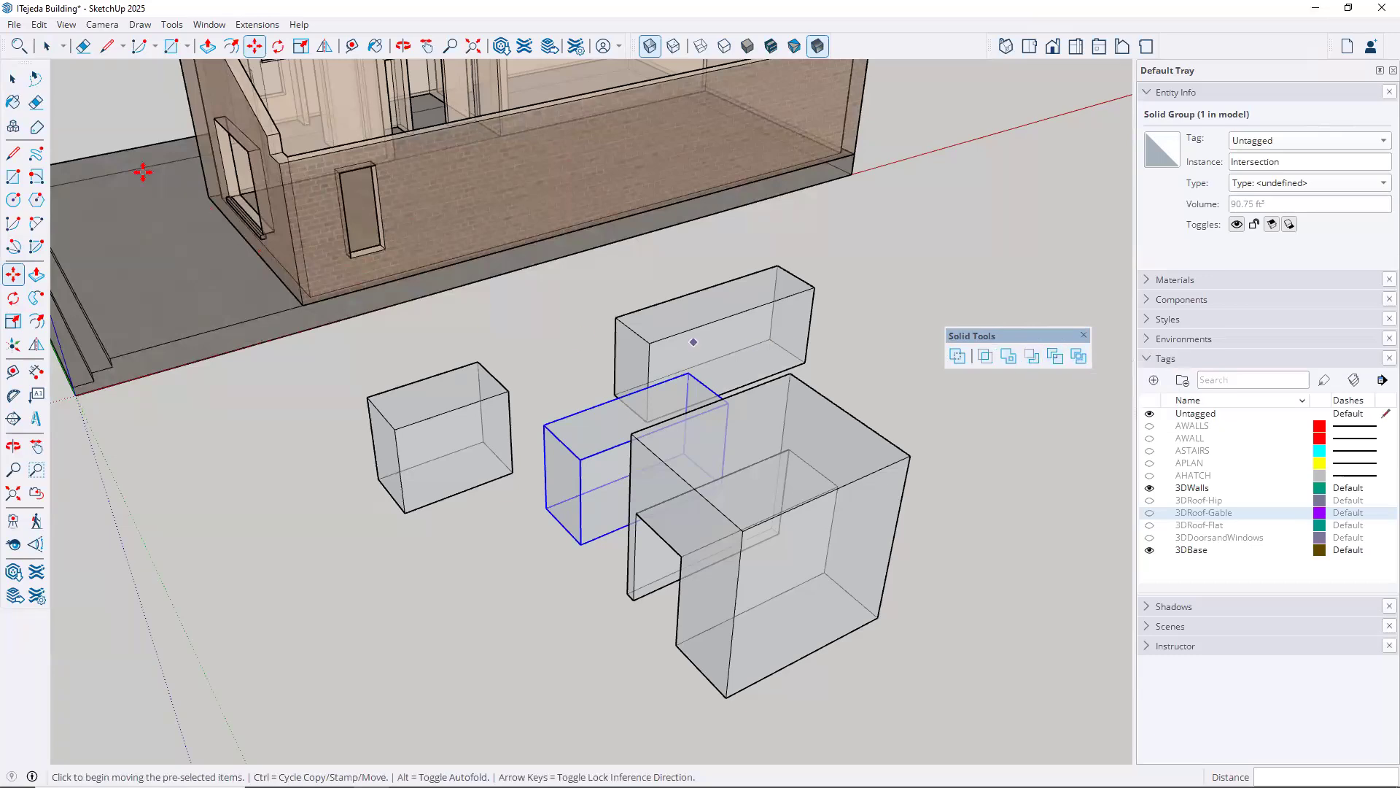
{"action": "left_click", "coordinate": [12, 78]}
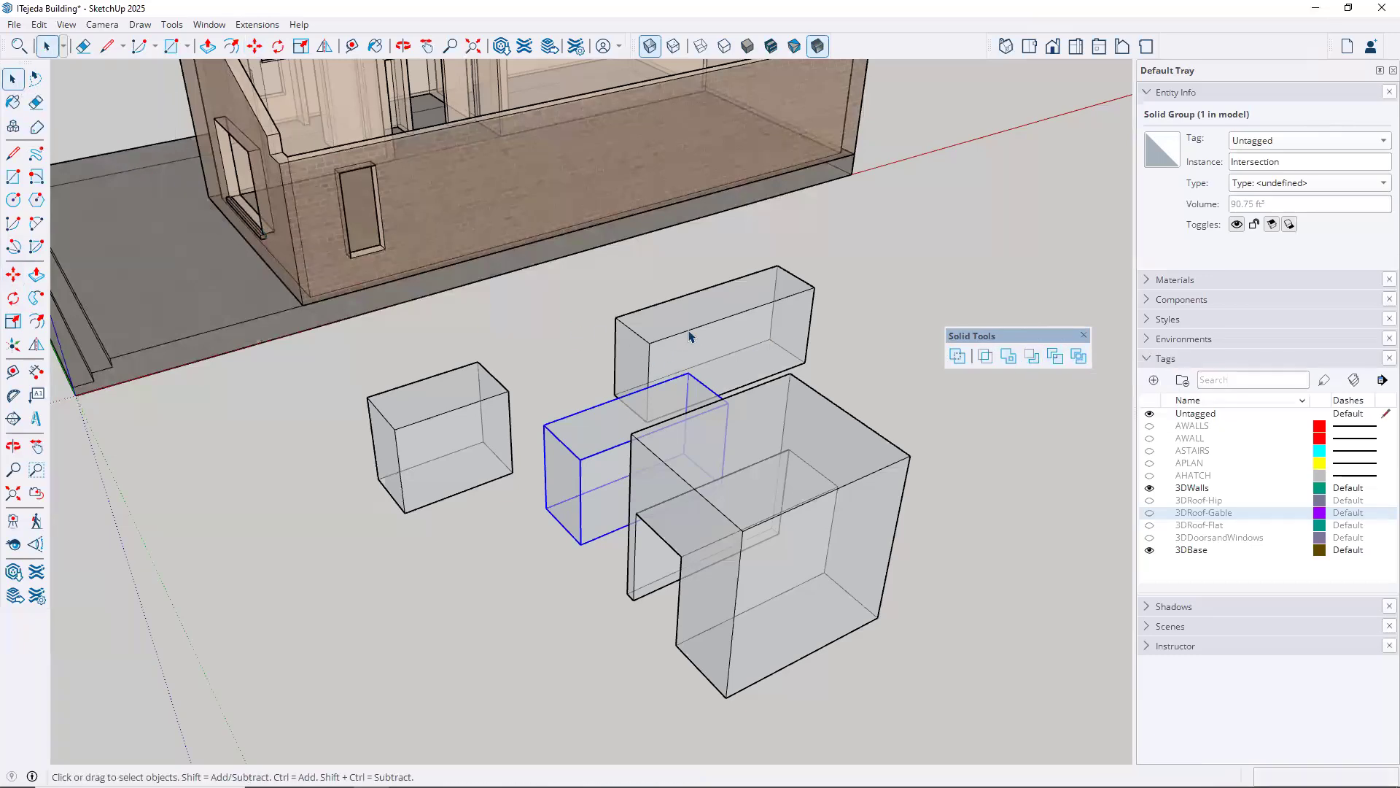
{"action": "left_click", "coordinate": [649, 46]}
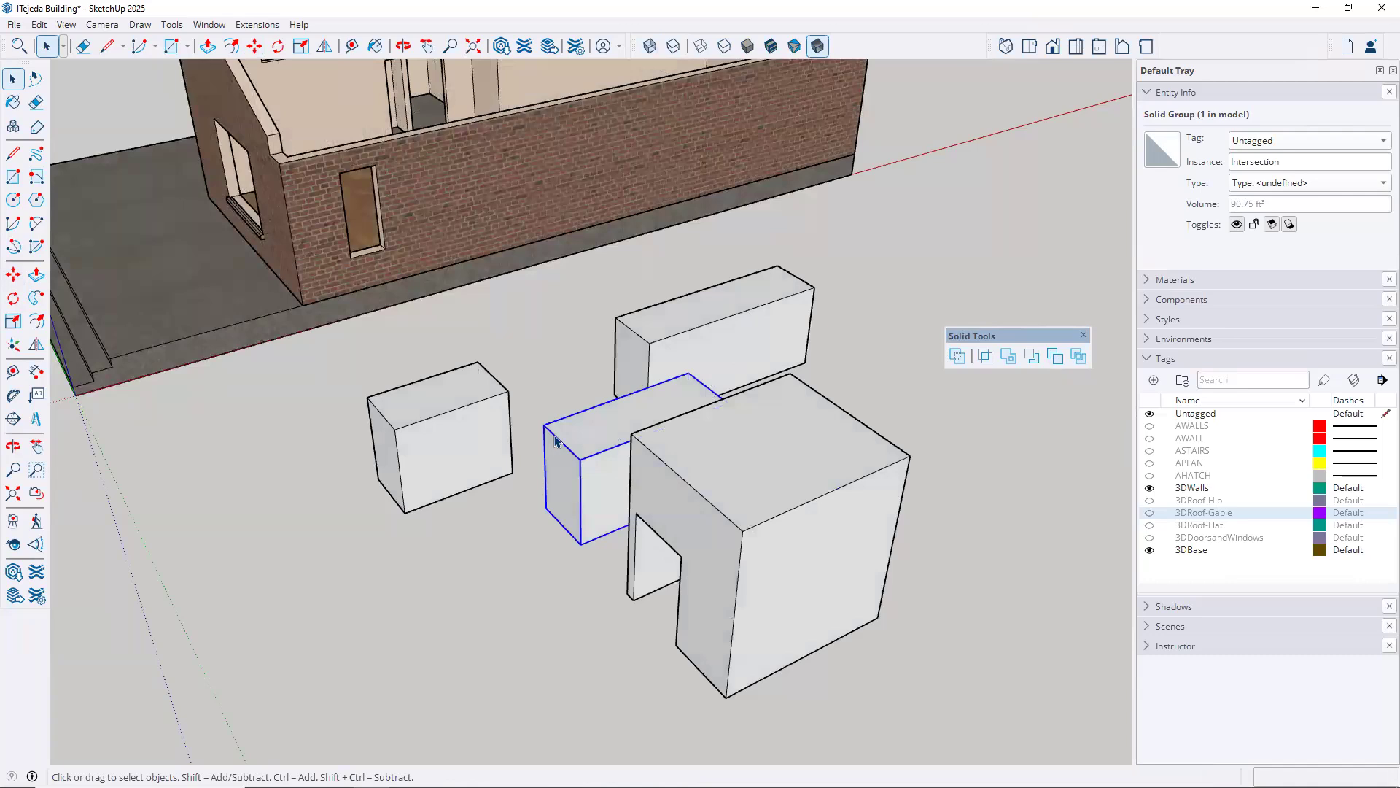
{"action": "scroll", "coordinate": [598, 450], "scroll_direction": "down", "scroll_amount": 1}
{"action": "scroll", "coordinate": [598, 450], "scroll_direction": "down", "scroll_amount": 2}
{"action": "middle_click_drag", "start_coordinate": [684, 541], "coordinate": [581, 394]}
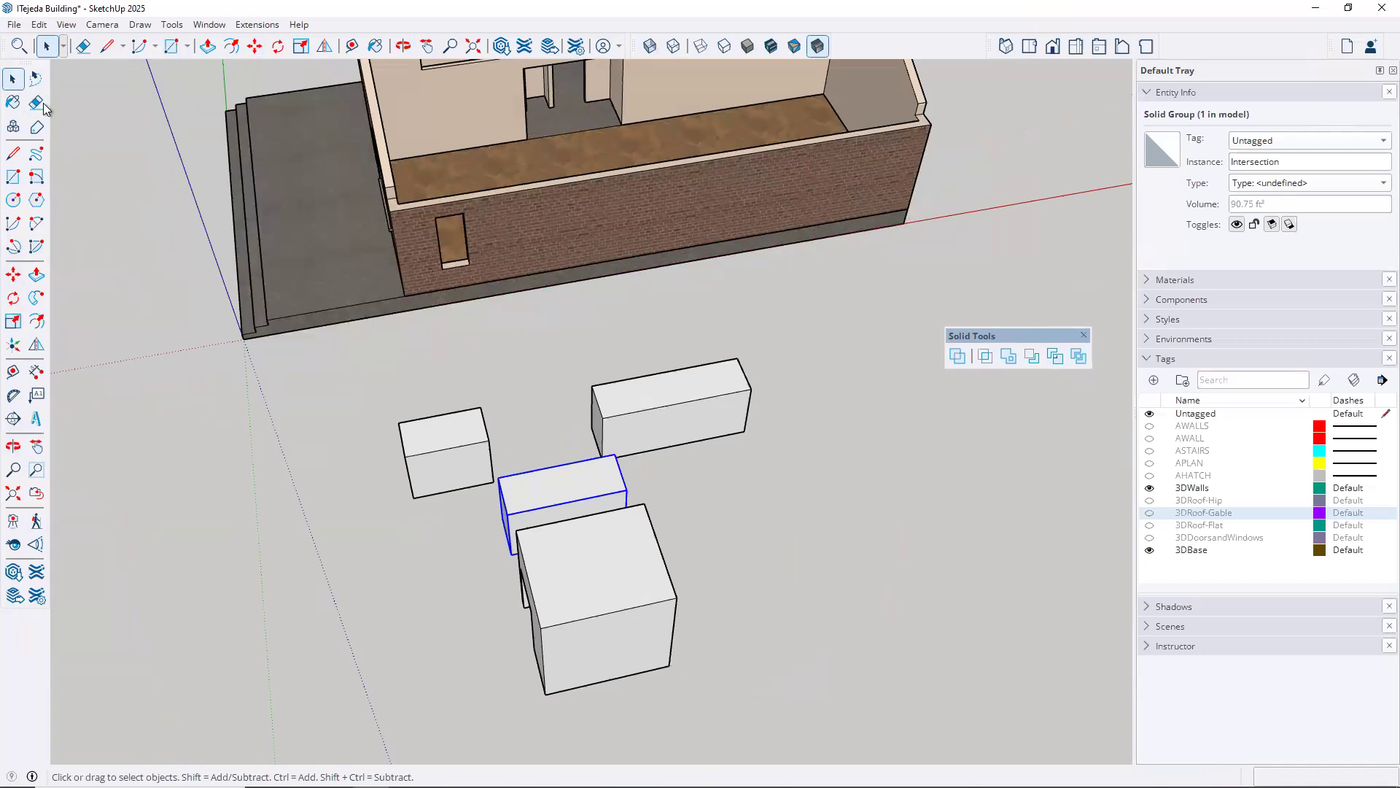
Lasso-select all the split solids beside the building and delete them
{"action": "left_click", "coordinate": [38, 81]}
{"action": "mouse_move", "coordinate": [351, 506]}
{"action": "left_mouse_down"}
{"action": "mouse_move", "coordinate": [435, 385]}
{"action": "mouse_move", "coordinate": [598, 350]}
{"action": "mouse_move", "coordinate": [728, 353]}
{"action": "mouse_move", "coordinate": [822, 400]}
{"action": "mouse_move", "coordinate": [685, 665]}
{"action": "mouse_move", "coordinate": [625, 725]}
{"action": "mouse_move", "coordinate": [496, 722]}
{"action": "mouse_move", "coordinate": [453, 636]}
{"action": "left_mouse_up"}
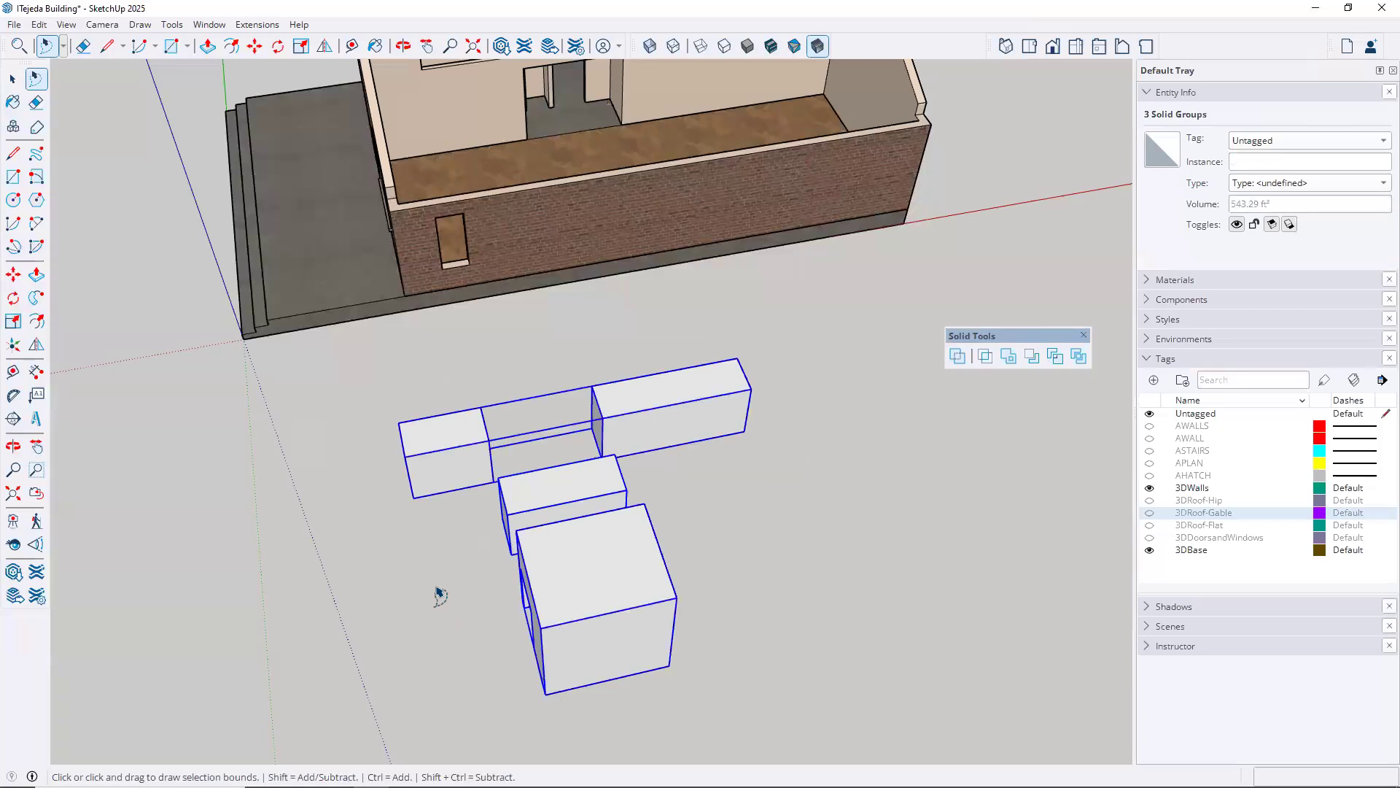
{"action": "key", "text": "Delete"}
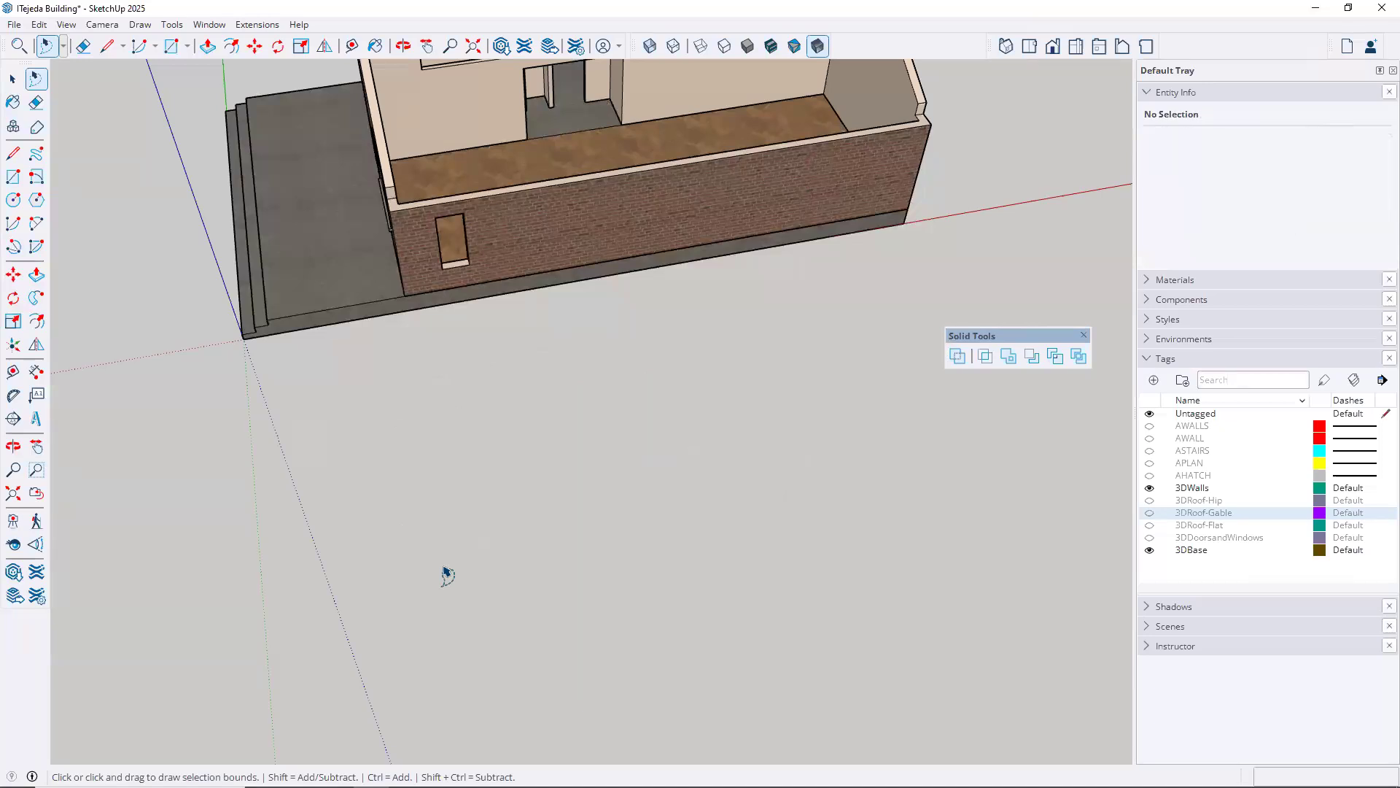
{"action": "left_click", "coordinate": [13, 81]}
Hide the 3DBase tag so the interior walls are shown without the floors
{"action": "middle_click_drag", "start_coordinate": [594, 319], "coordinate": [549, 374]}
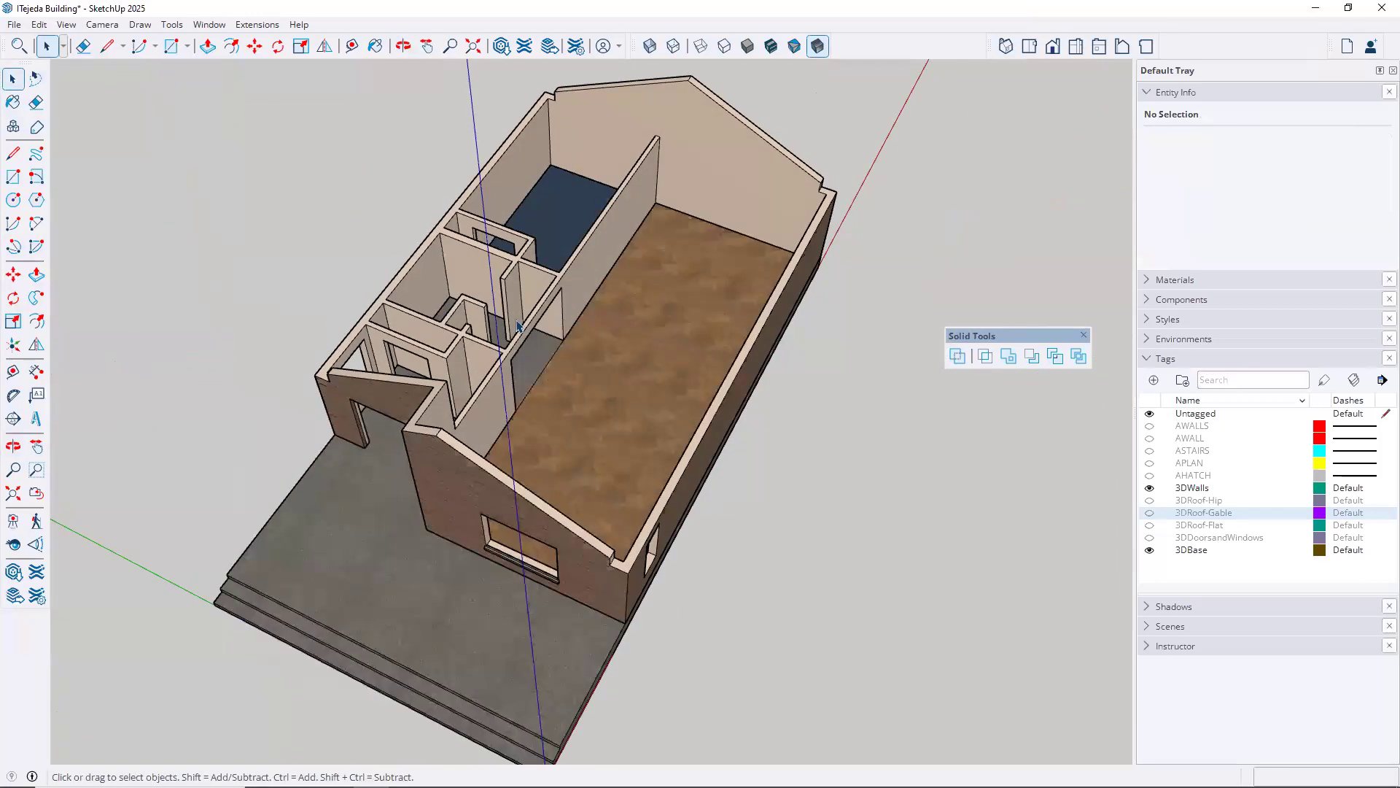
{"action": "scroll", "coordinate": [518, 326], "scroll_direction": "up", "scroll_amount": 3}
{"action": "scroll", "coordinate": [494, 304], "scroll_direction": "up", "scroll_amount": 2}
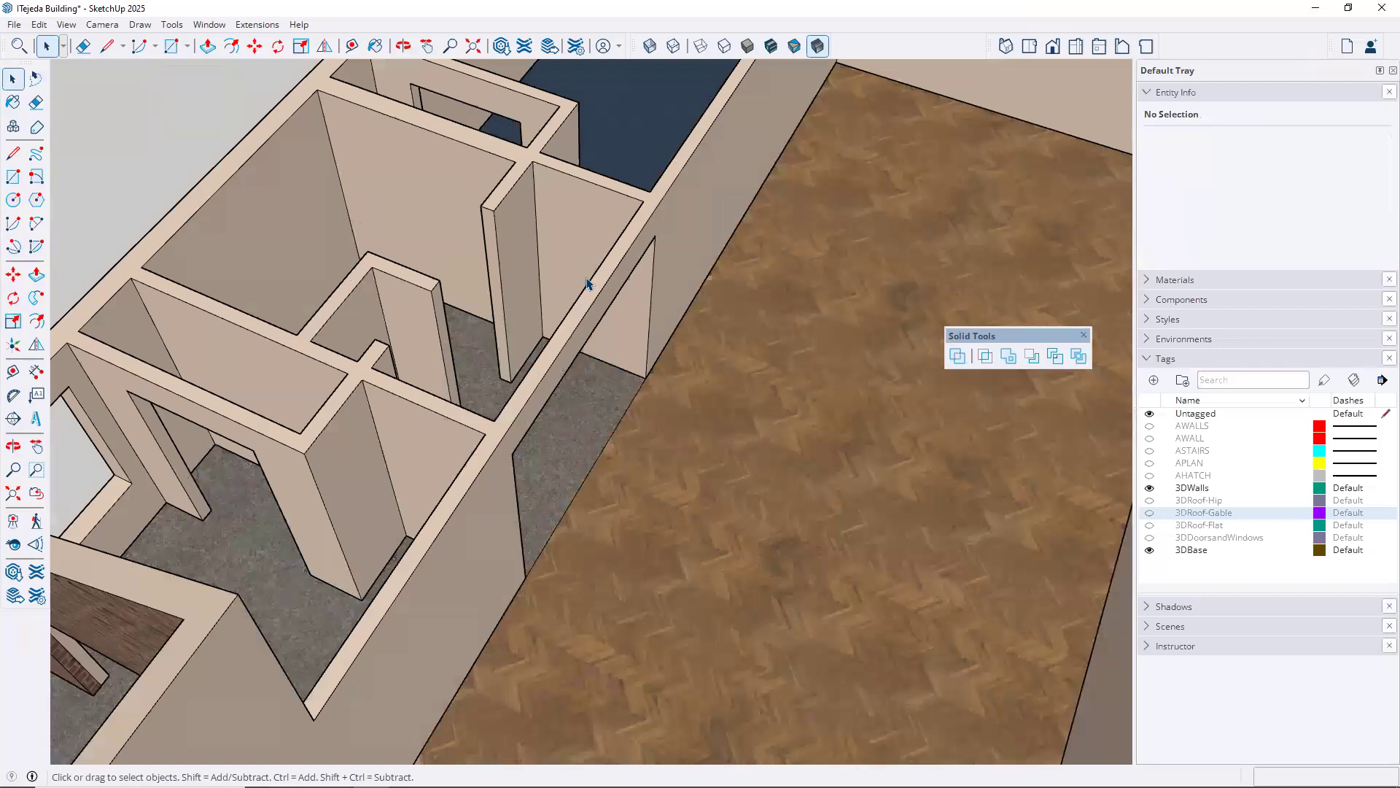
{"action": "middle_click_drag", "start_coordinate": [576, 363], "coordinate": [631, 377]}
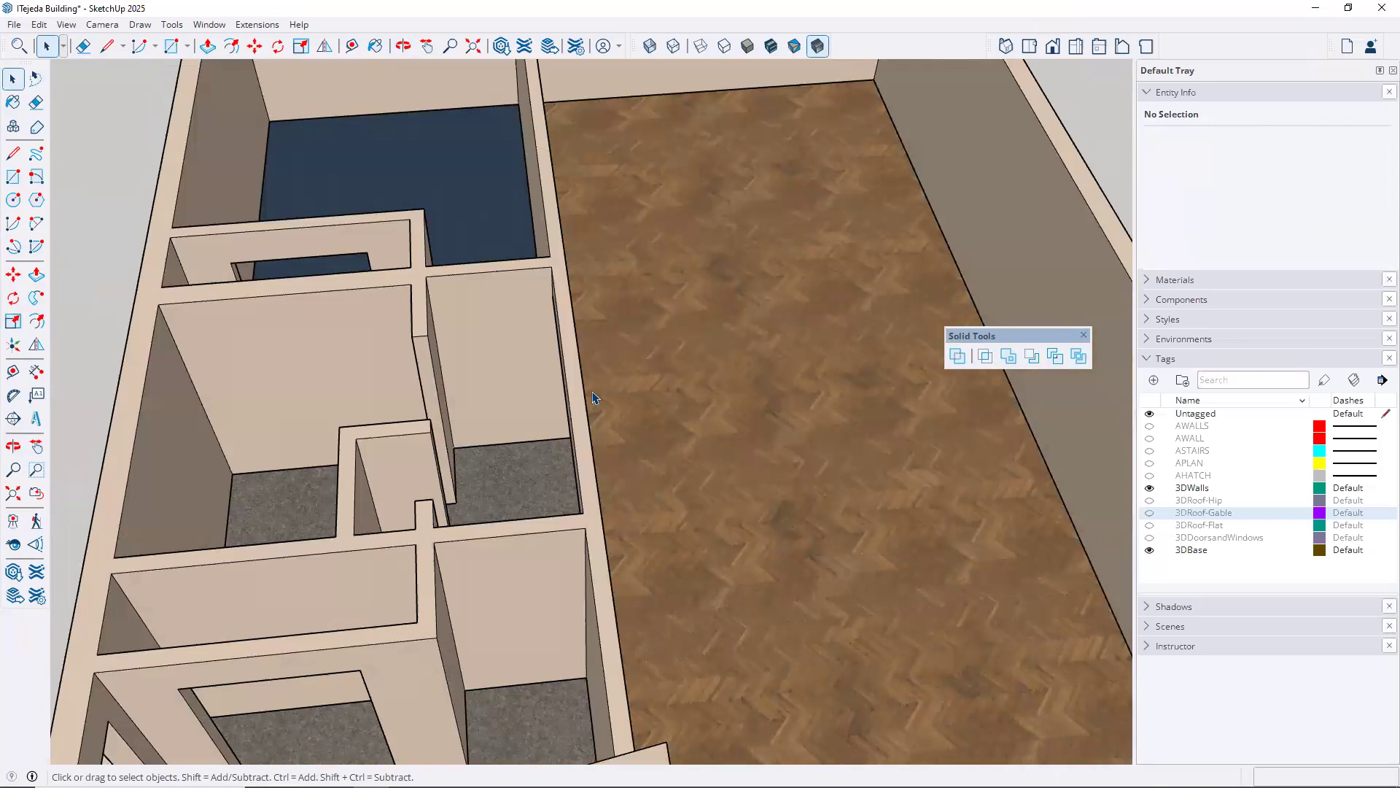
{"action": "left_click", "coordinate": [1149, 549]}
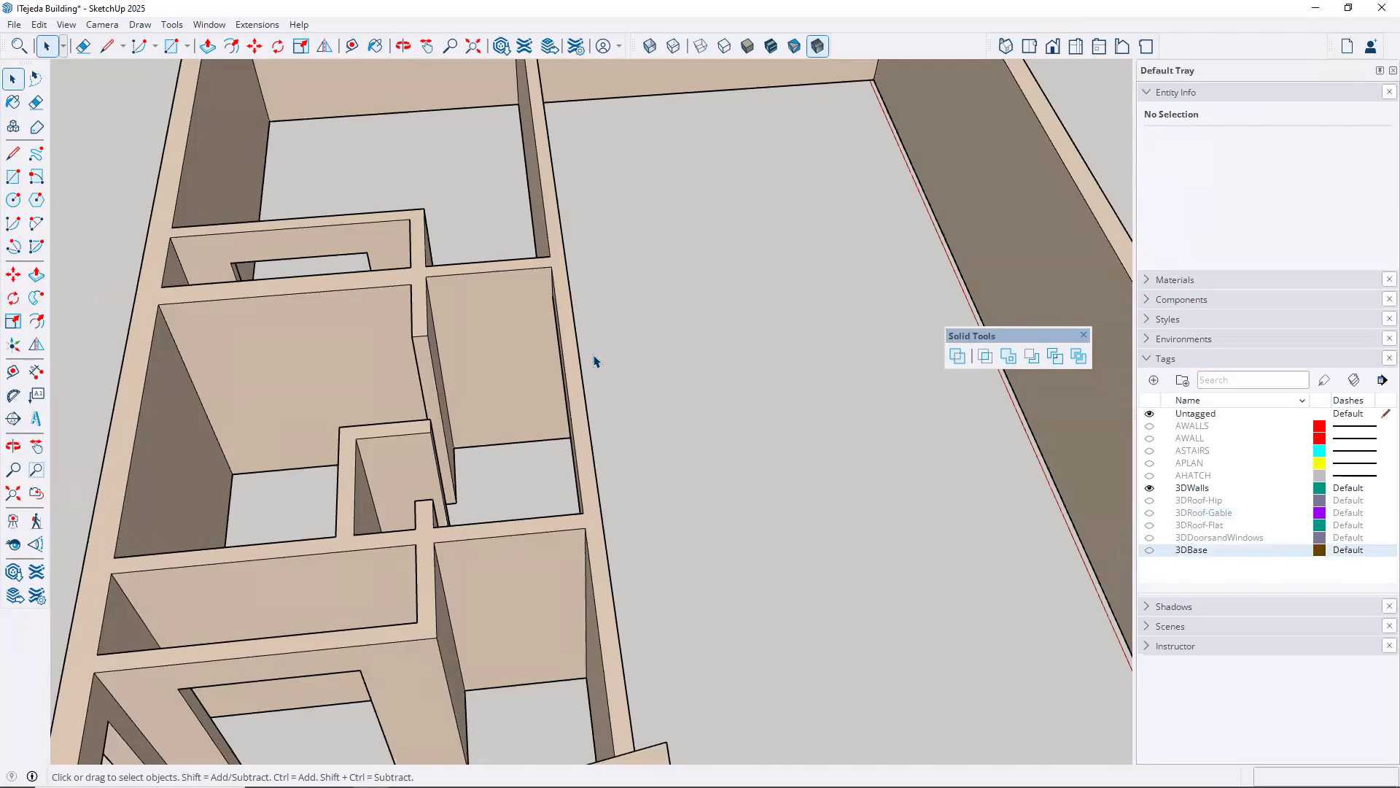
Open the walls group, select the face of the short cross wall beside the corridor to examine it, and exit the group
{"action": "middle_click_drag", "start_coordinate": [557, 378], "coordinate": [688, 487]}
{"action": "scroll", "coordinate": [687, 485], "scroll_direction": "up", "scroll_amount": 3}
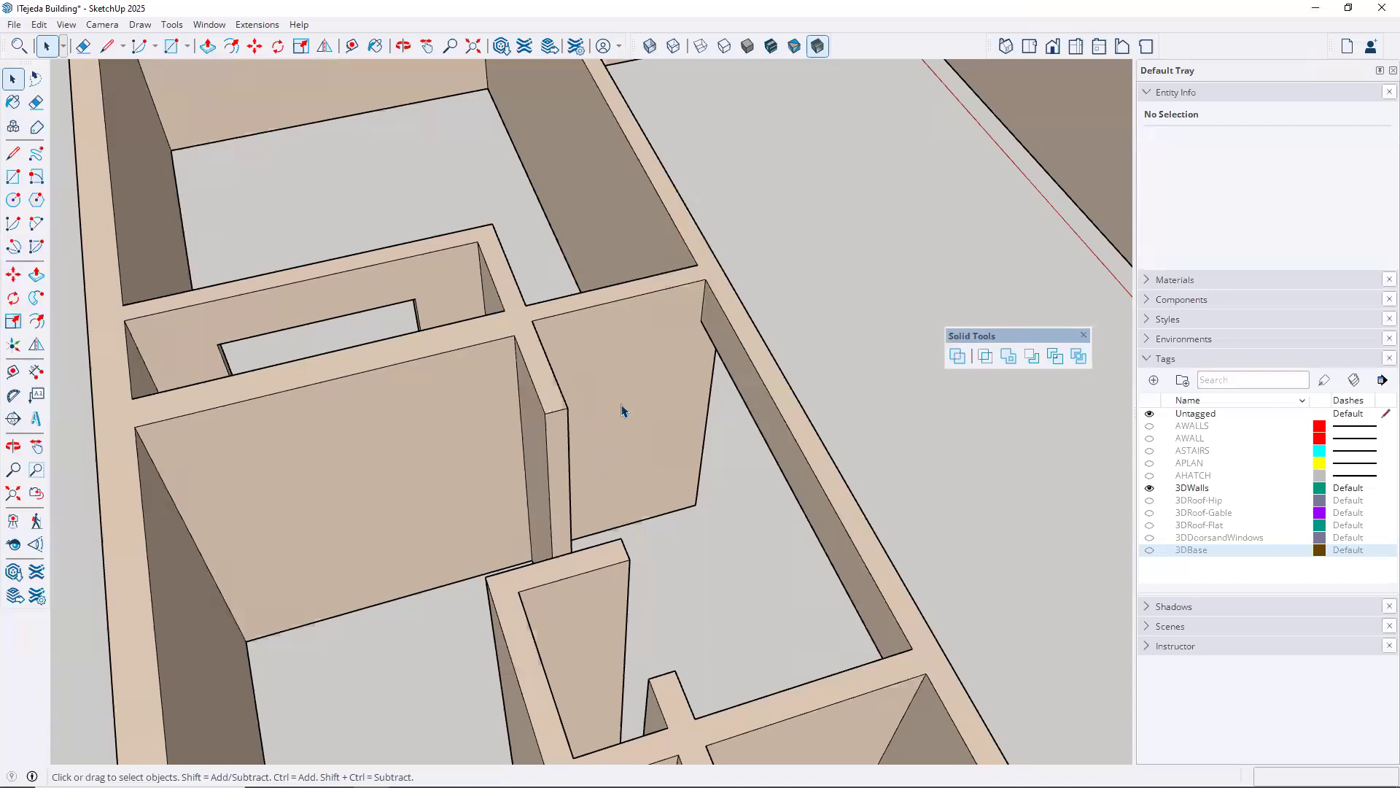
{"action": "double_click", "coordinate": [654, 512]}
{"action": "left_click", "coordinate": [627, 423]}
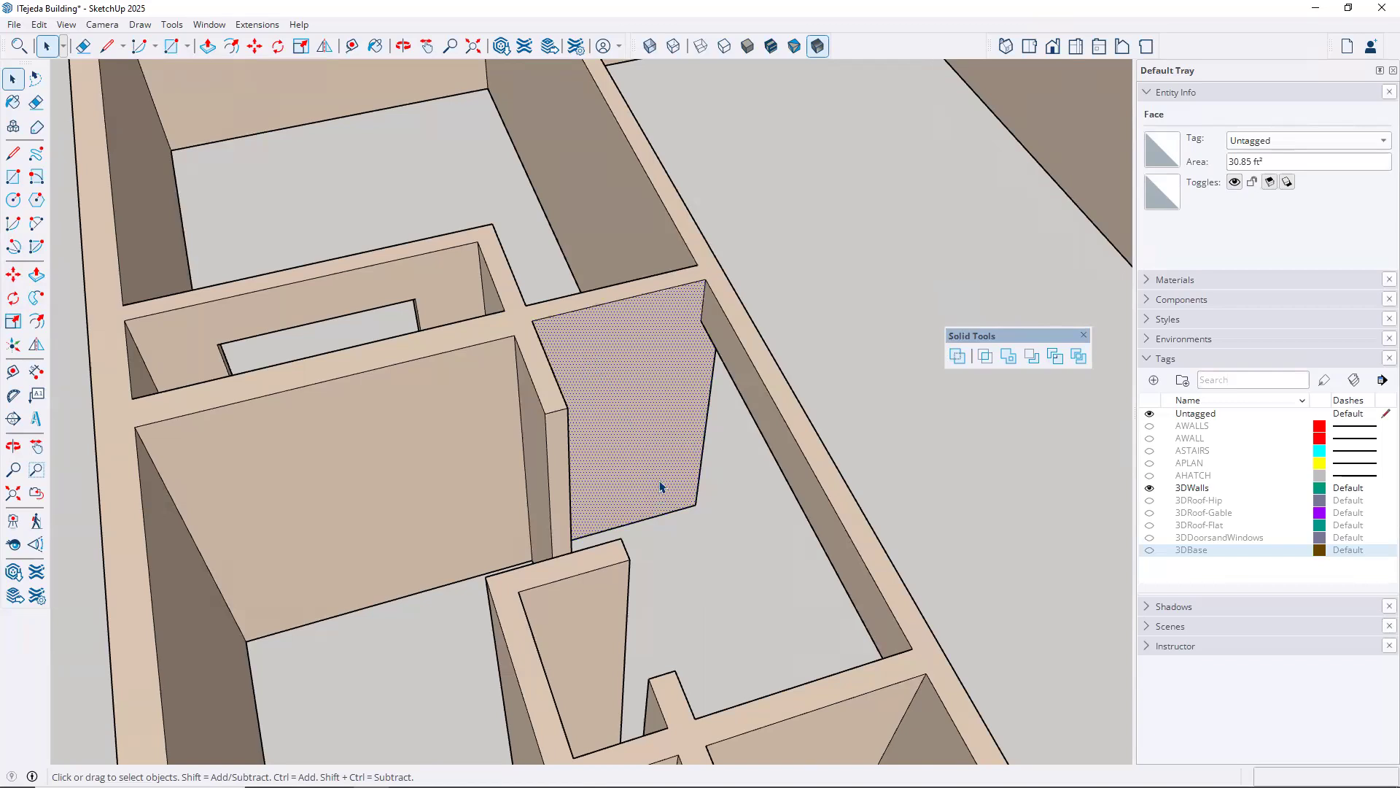
{"action": "scroll", "coordinate": [642, 394], "scroll_direction": "down", "scroll_amount": 5}
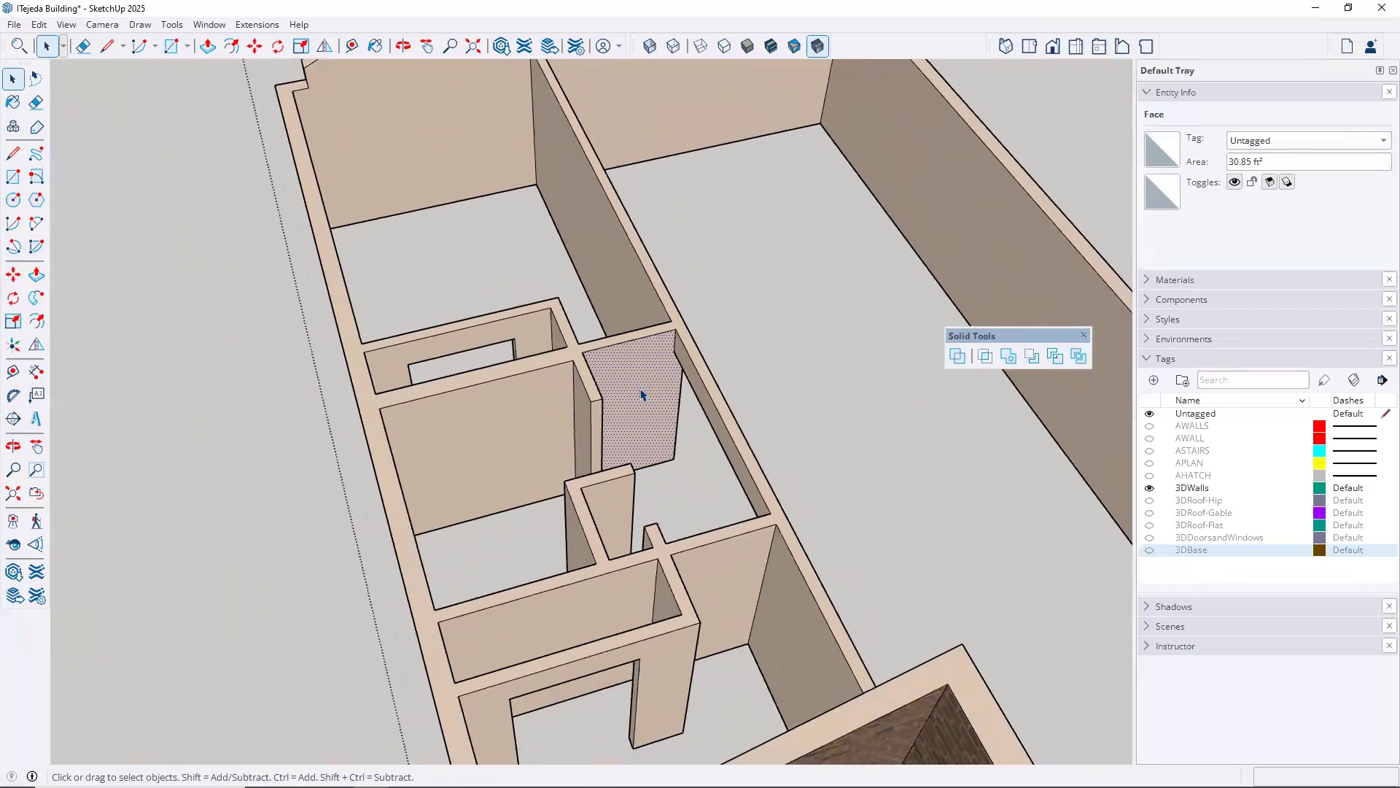
{"action": "left_click", "coordinate": [253, 455]}
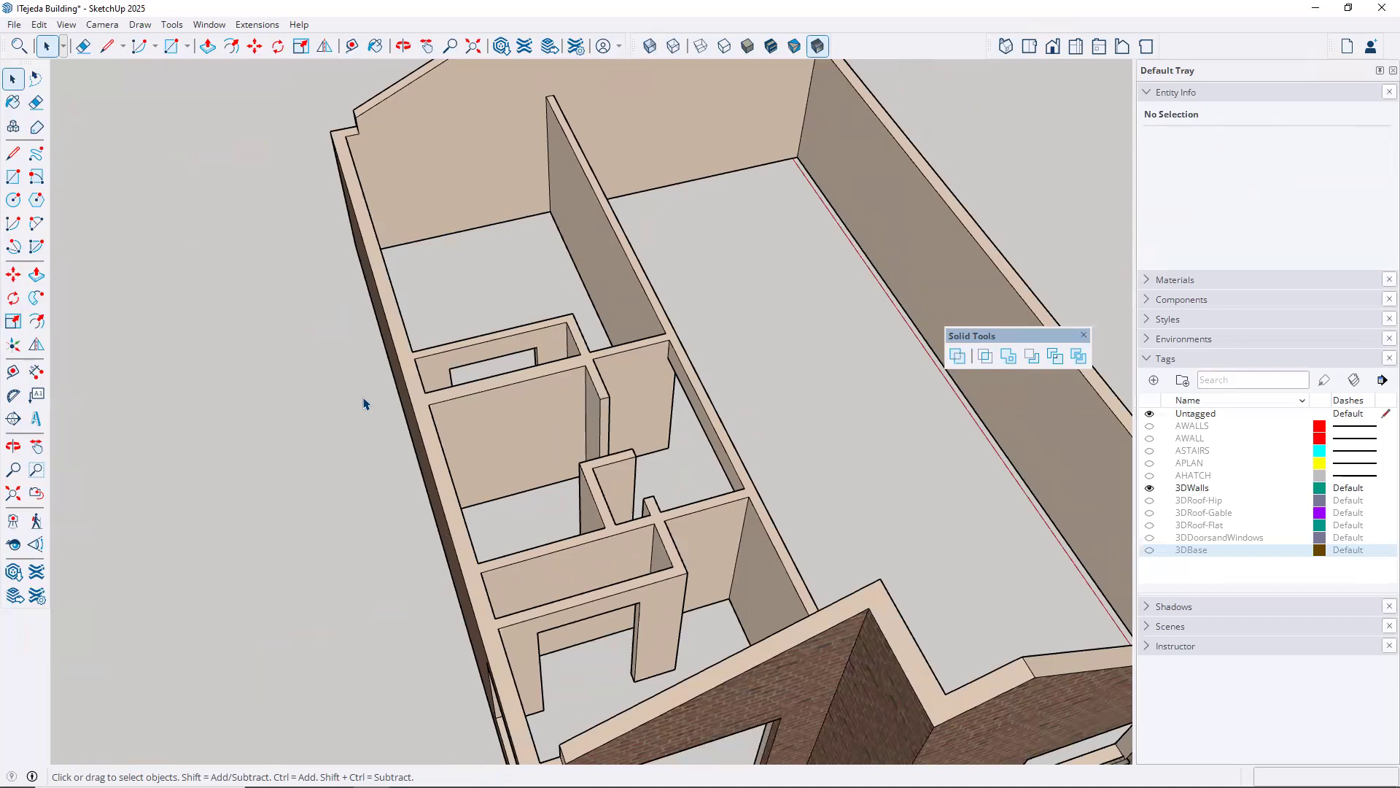
Hide the 3DWalls tag and show the APLAN, AWALL and AWALLS tags so only the 2D plan is displayed
{"action": "left_click", "coordinate": [1150, 489]}
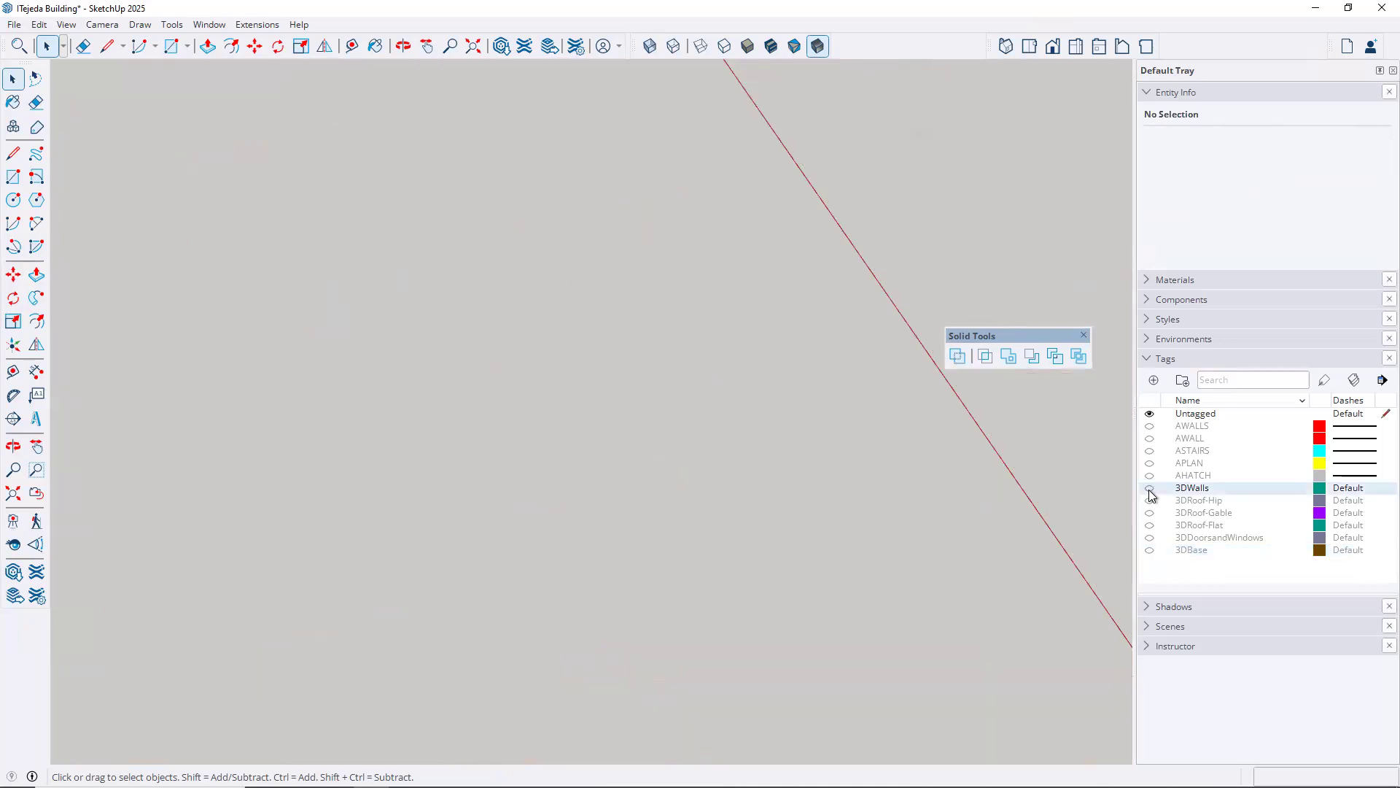
{"action": "left_click", "coordinate": [1150, 464]}
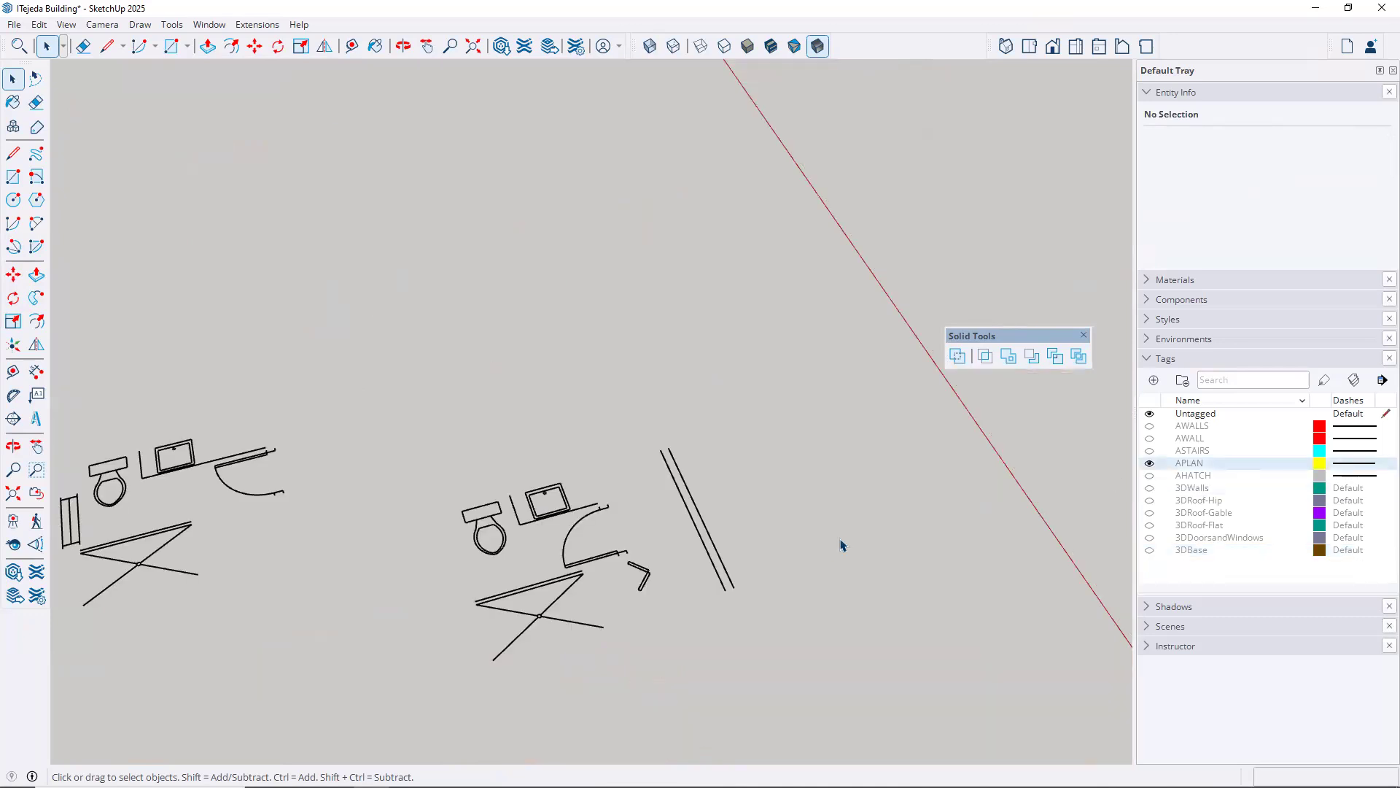
{"action": "left_click", "coordinate": [1150, 438]}
{"action": "left_click", "coordinate": [1150, 426]}
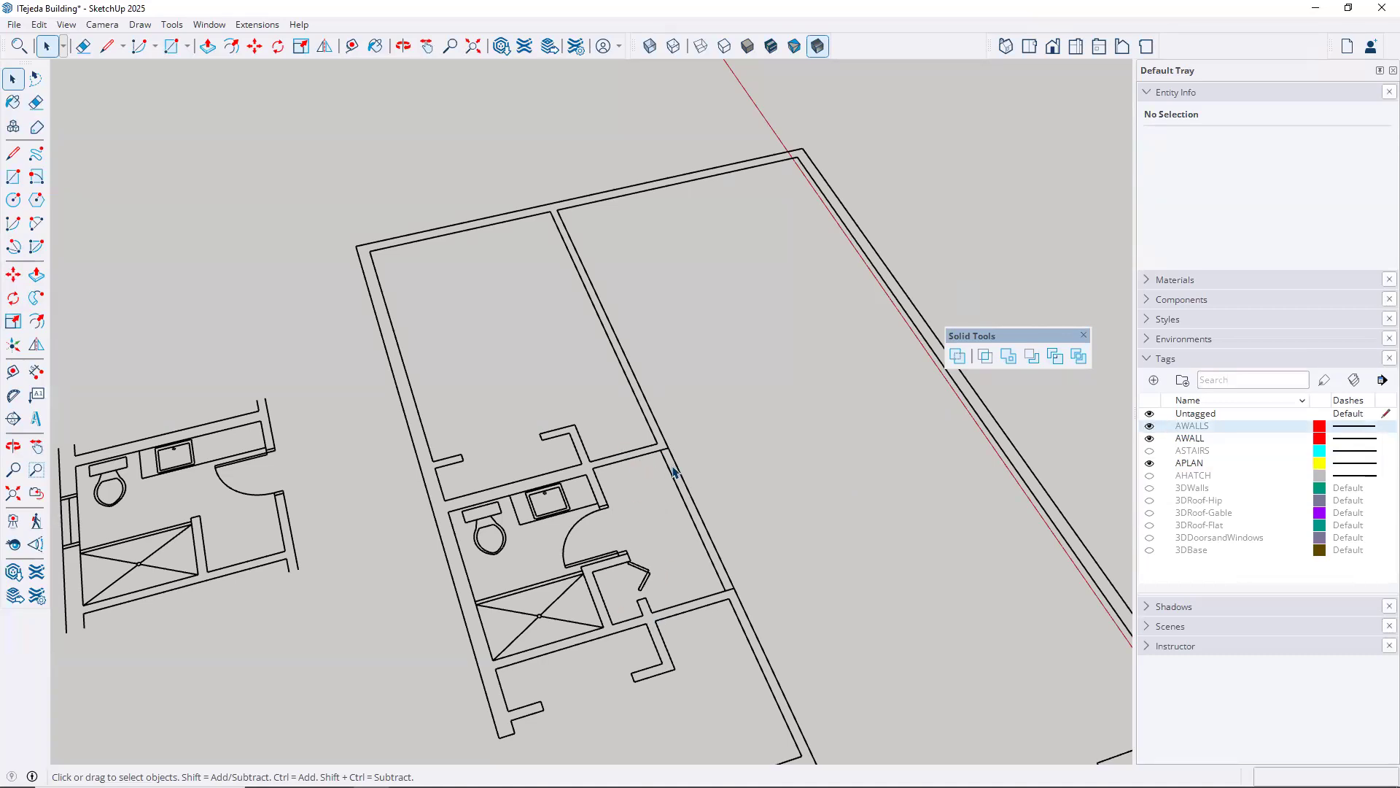
Examine the short cross wall beside the corridor in the 2D plan, briefly showing the 3DWalls tag to compare it with the 3D walls
{"action": "scroll", "coordinate": [674, 472], "scroll_direction": "down", "scroll_amount": 2}
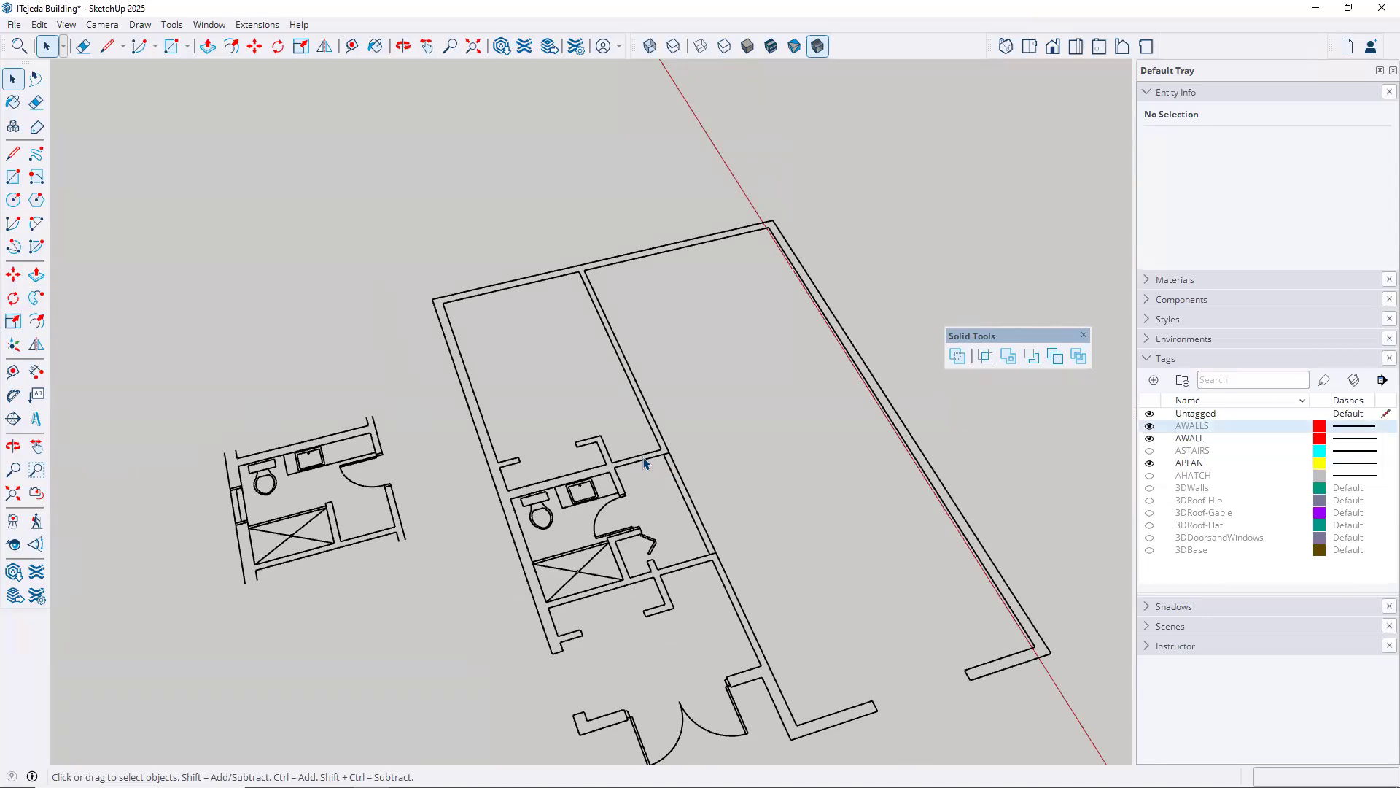
{"action": "scroll", "coordinate": [644, 462], "scroll_direction": "up", "scroll_amount": 5}
{"action": "scroll", "coordinate": [643, 463], "scroll_direction": "up", "scroll_amount": 3}
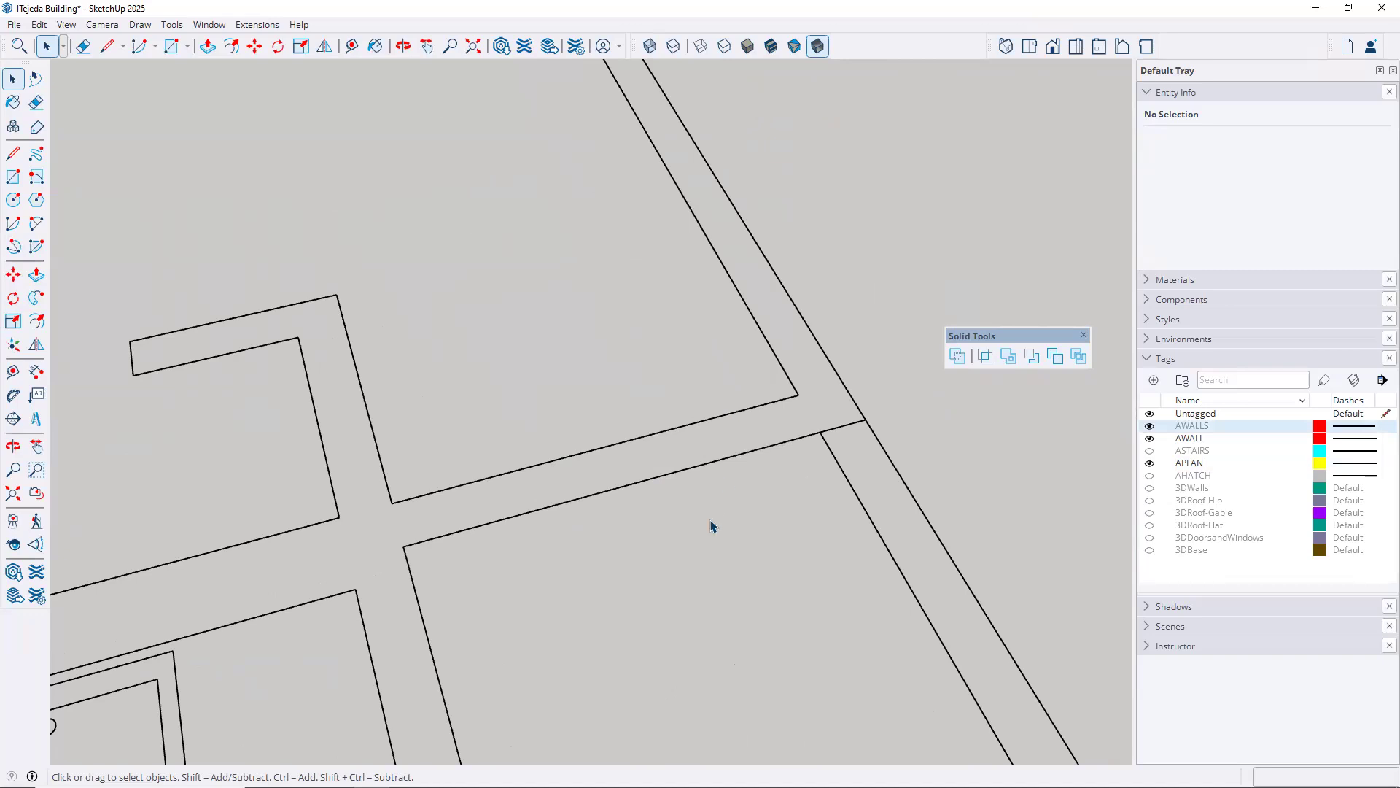
{"action": "middle_click_drag", "start_coordinate": [625, 288], "coordinate": [433, 589]}
{"action": "scroll", "coordinate": [466, 565], "scroll_direction": "down", "scroll_amount": 3}
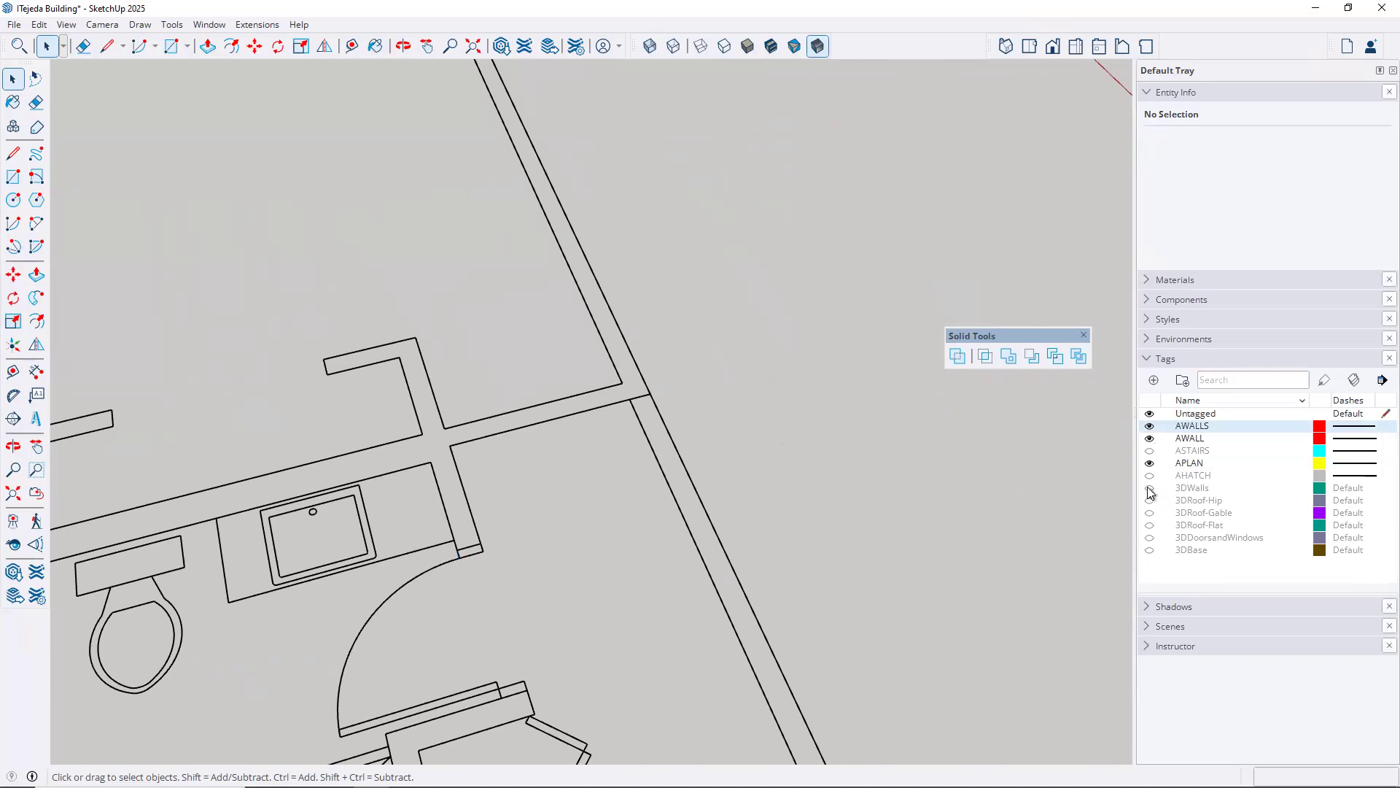
{"action": "left_click", "coordinate": [1150, 489]}
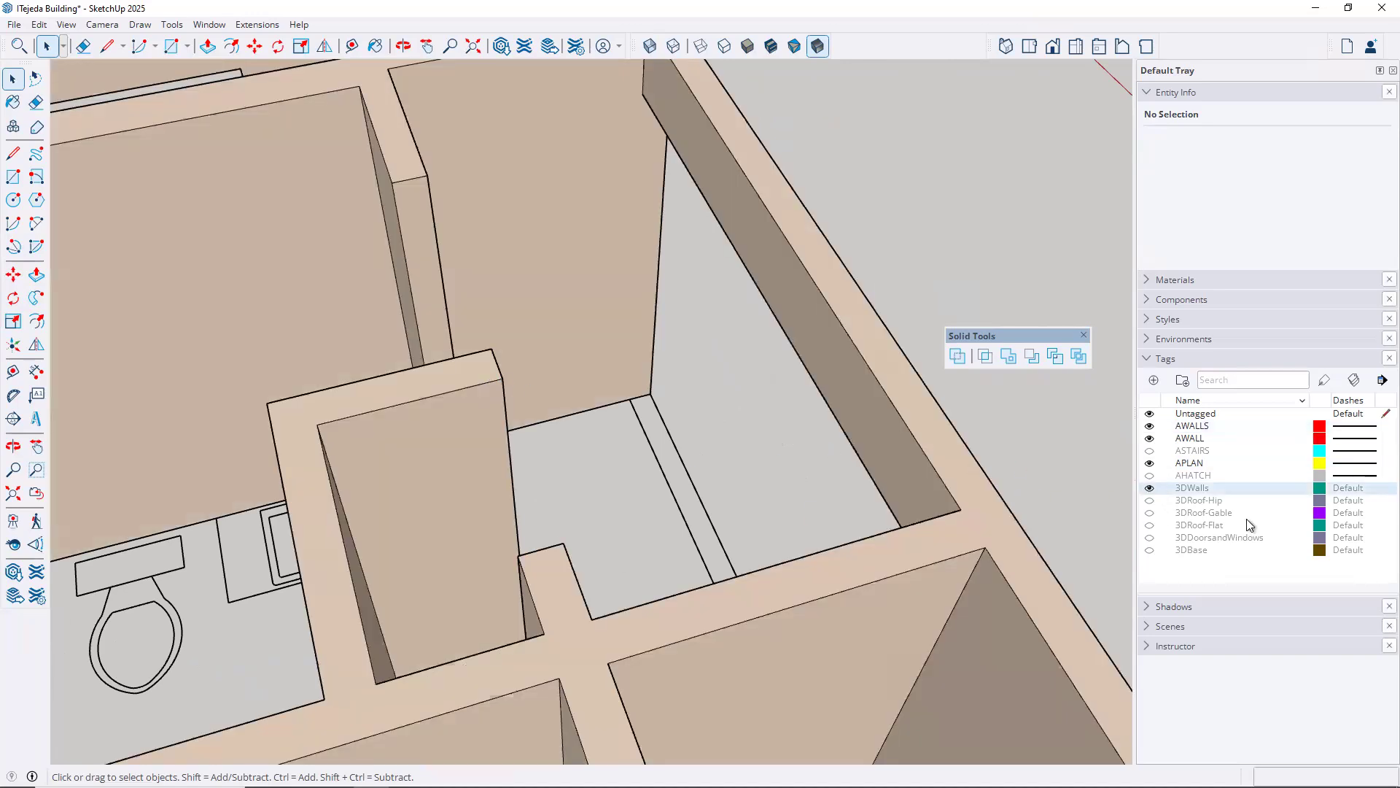
{"action": "left_click", "coordinate": [1152, 488]}
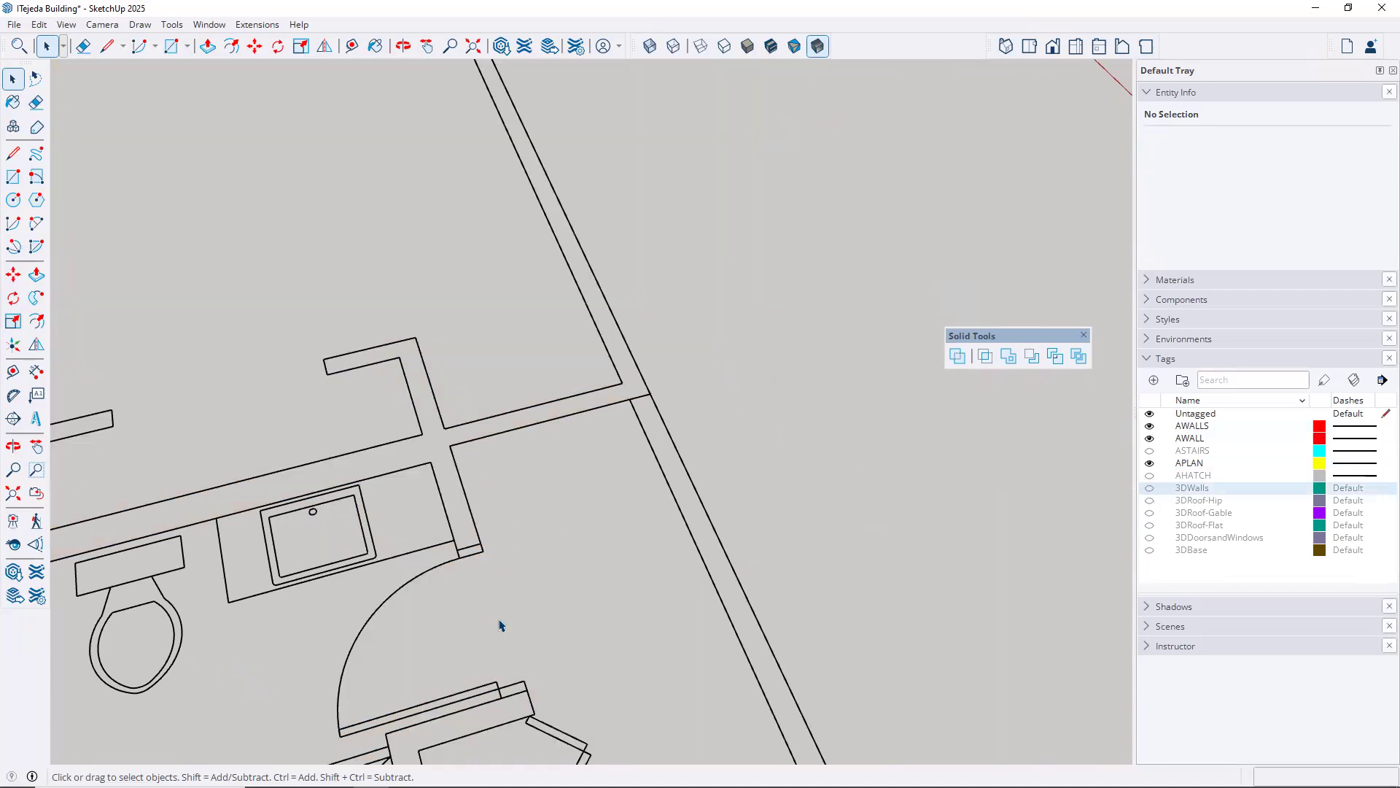
Measure the inner side of the corridor's short cross wall between its two corners with Tape Measure, leaving no guide
{"action": "middle_click_drag", "start_coordinate": [565, 442], "coordinate": [440, 462]}
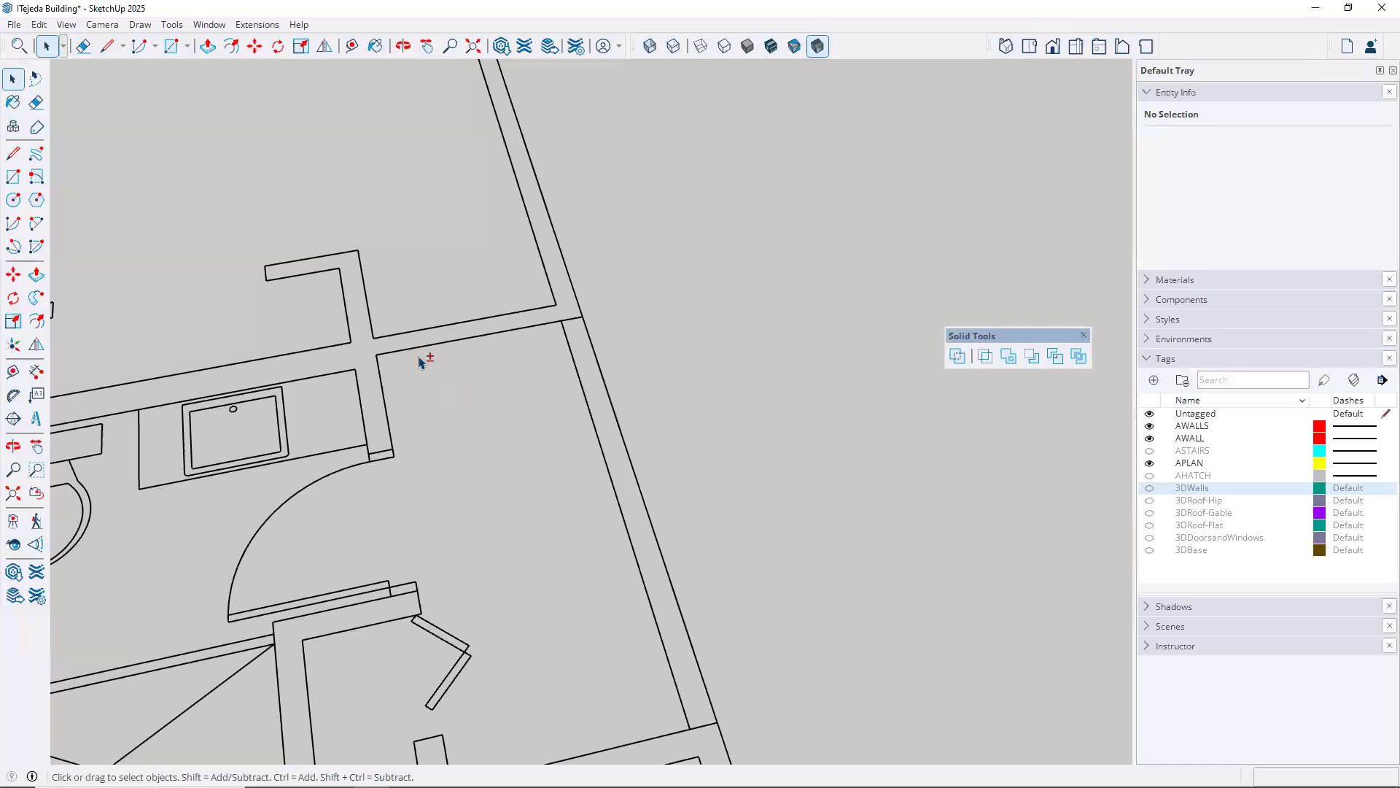
{"action": "scroll", "coordinate": [412, 347], "scroll_direction": "up", "scroll_amount": 2}
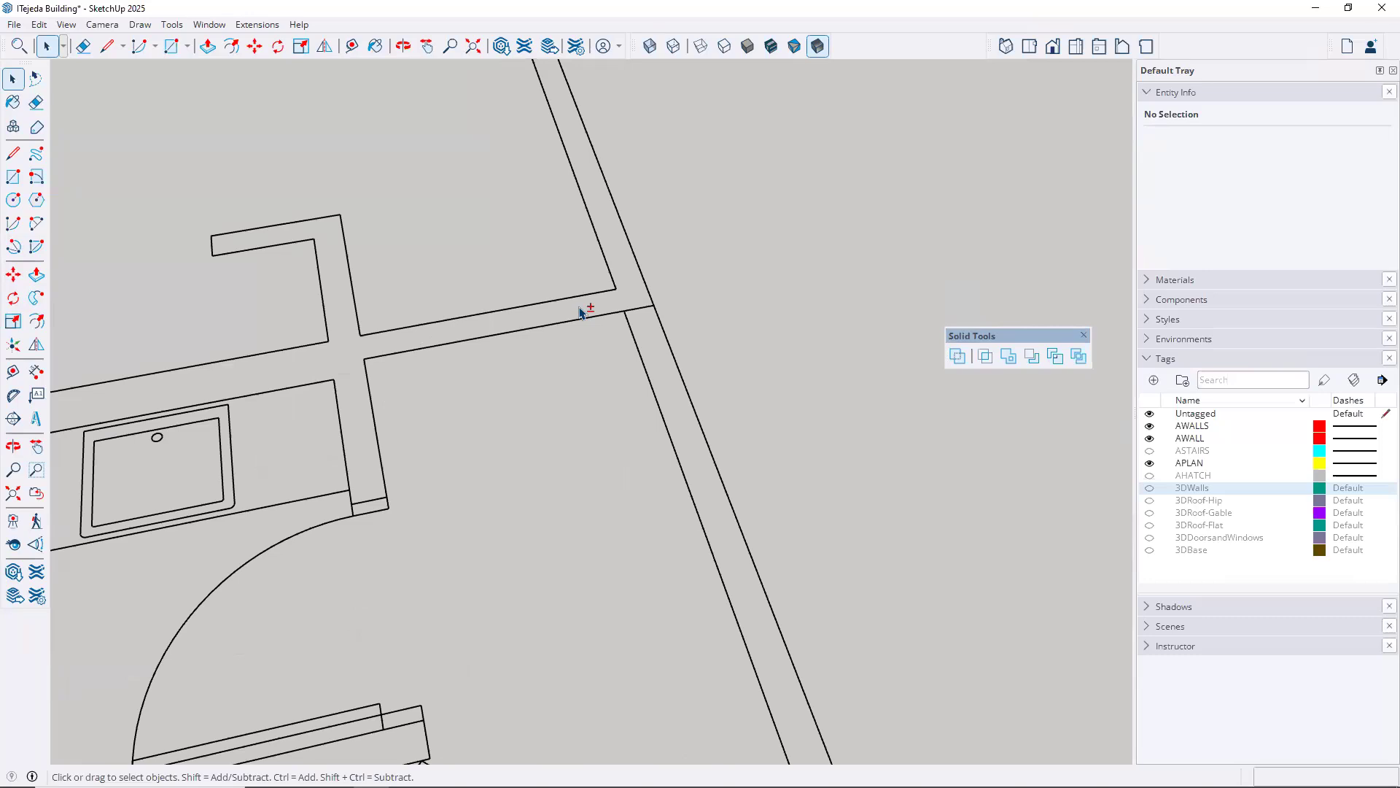
{"action": "left_click", "coordinate": [351, 46]}
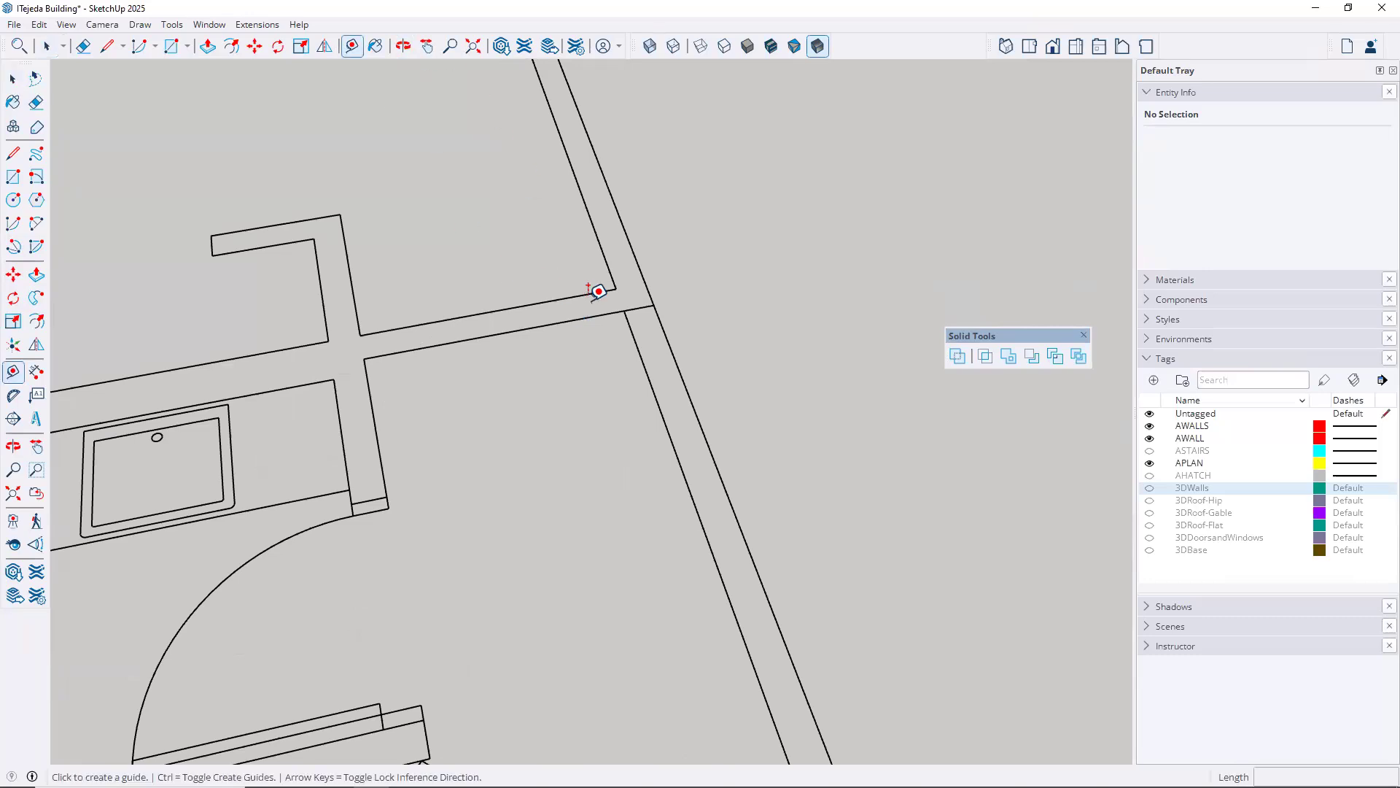
{"action": "left_click", "coordinate": [623, 311]}
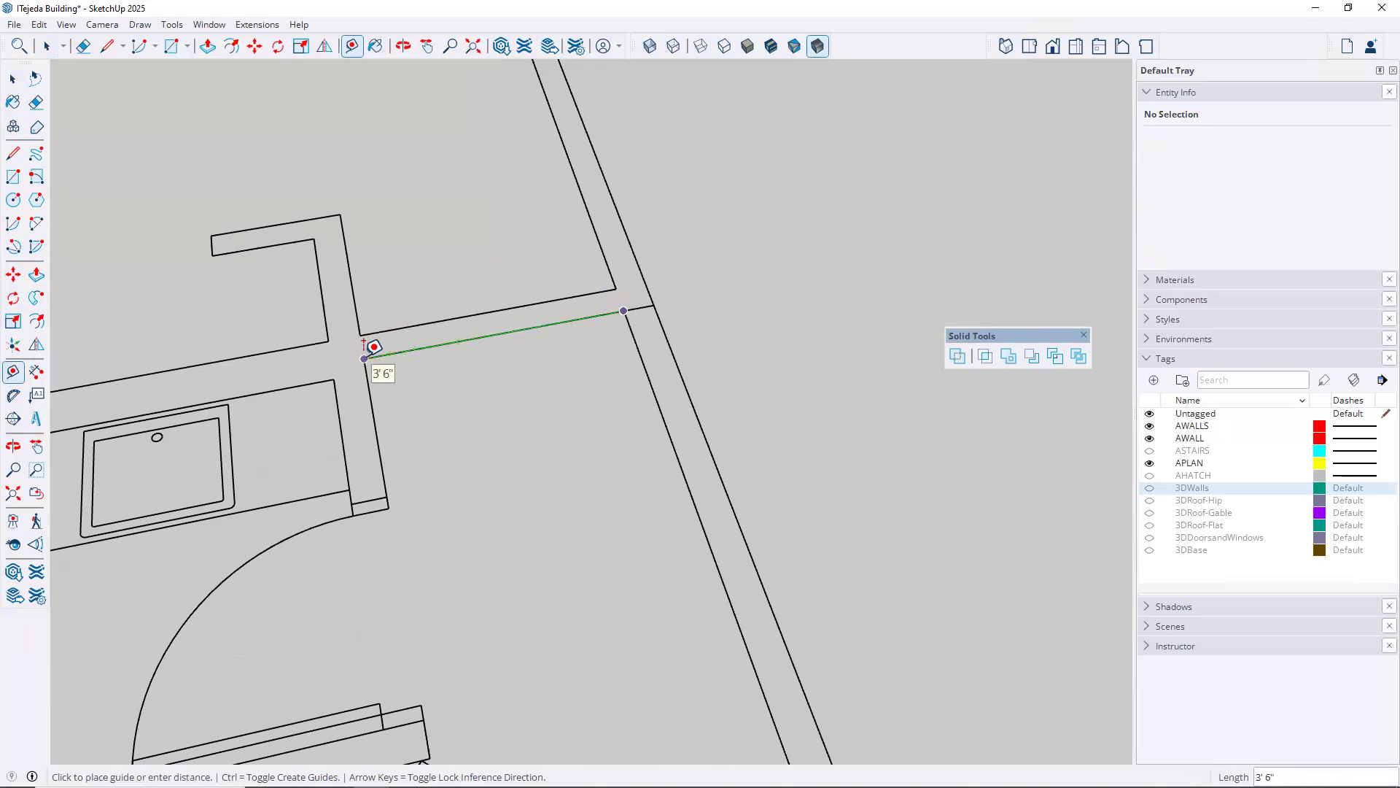
{"action": "key", "text": "Escape"}
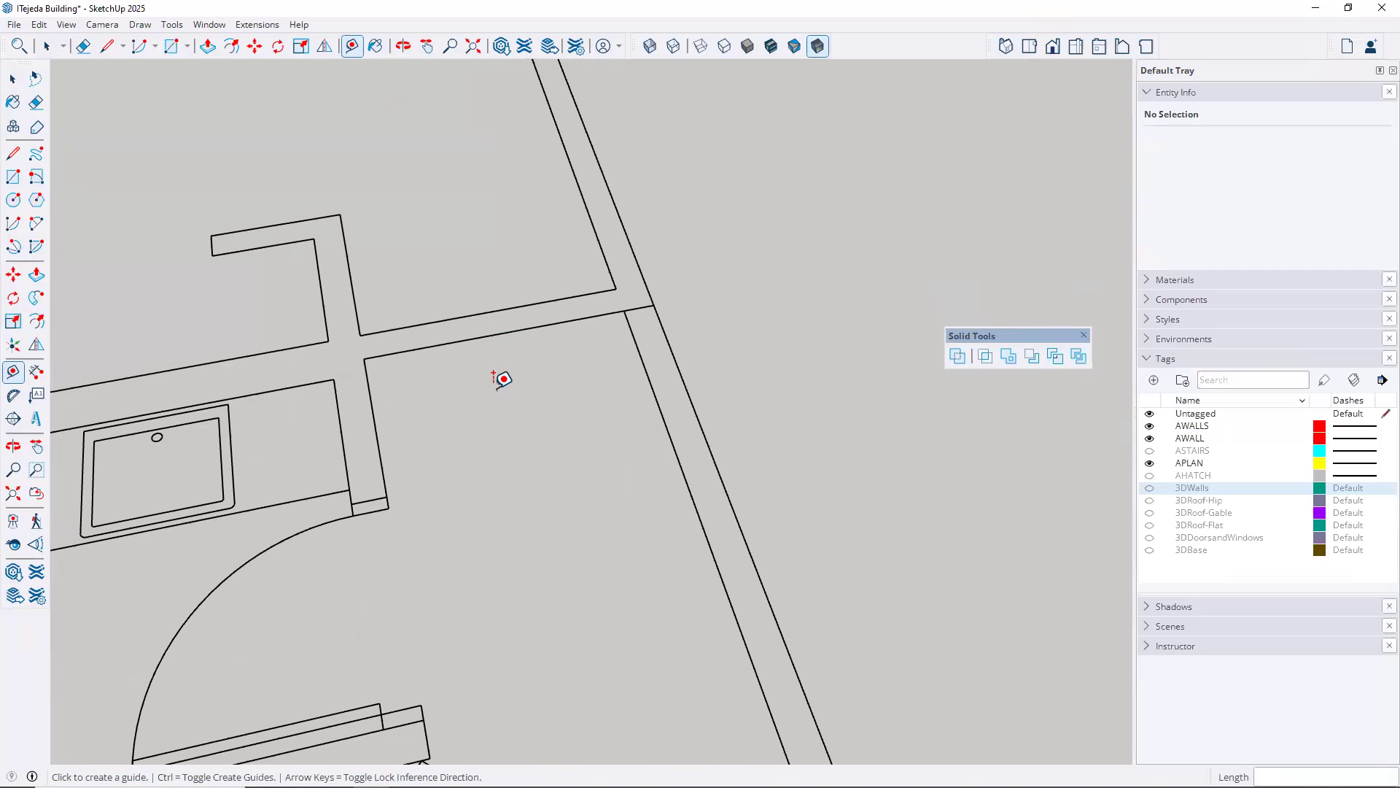
{"action": "left_click", "coordinate": [13, 80]}
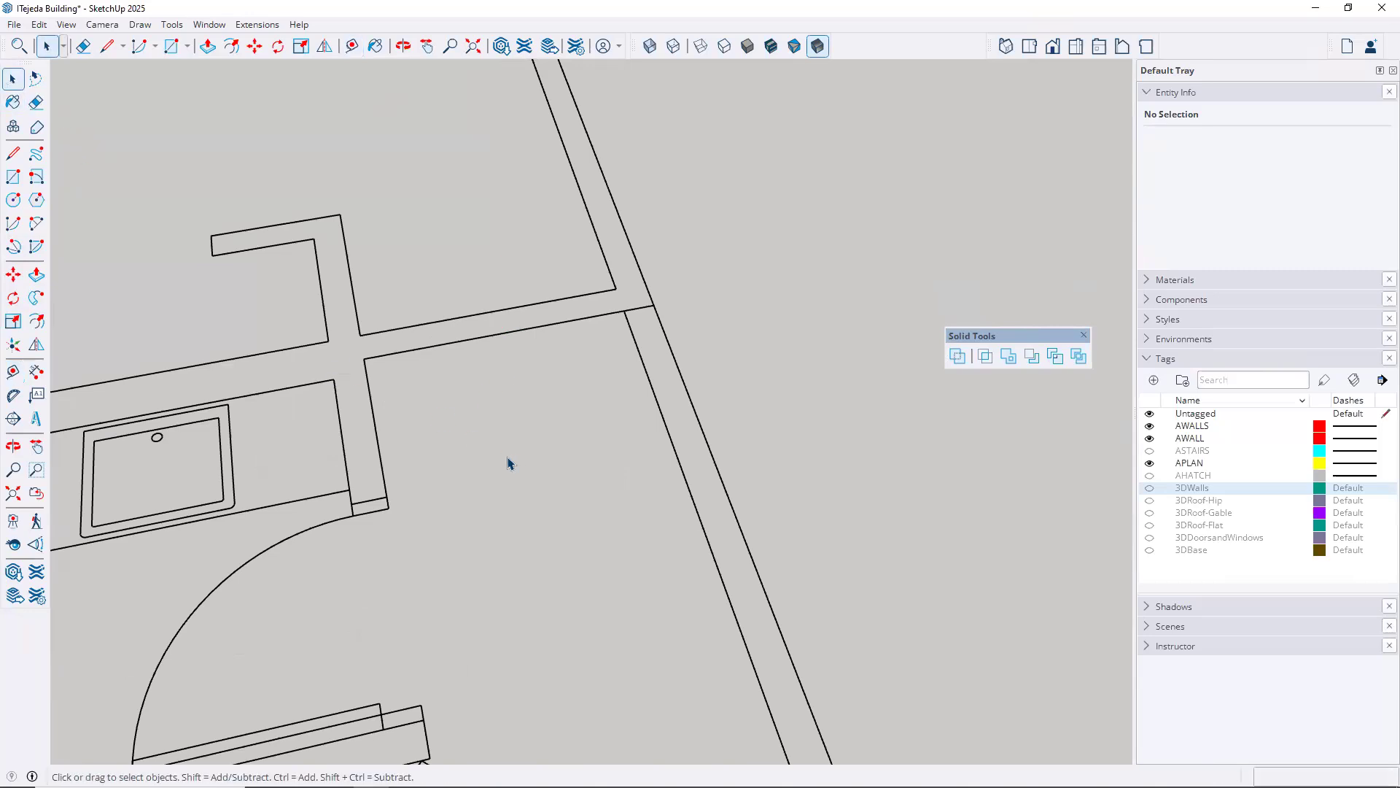
Draw a closed rectangle with lines in the corridor near the cross wall, 2'10" long and about 1'3" deep, aligned to the axes
{"action": "key", "text": "l"}
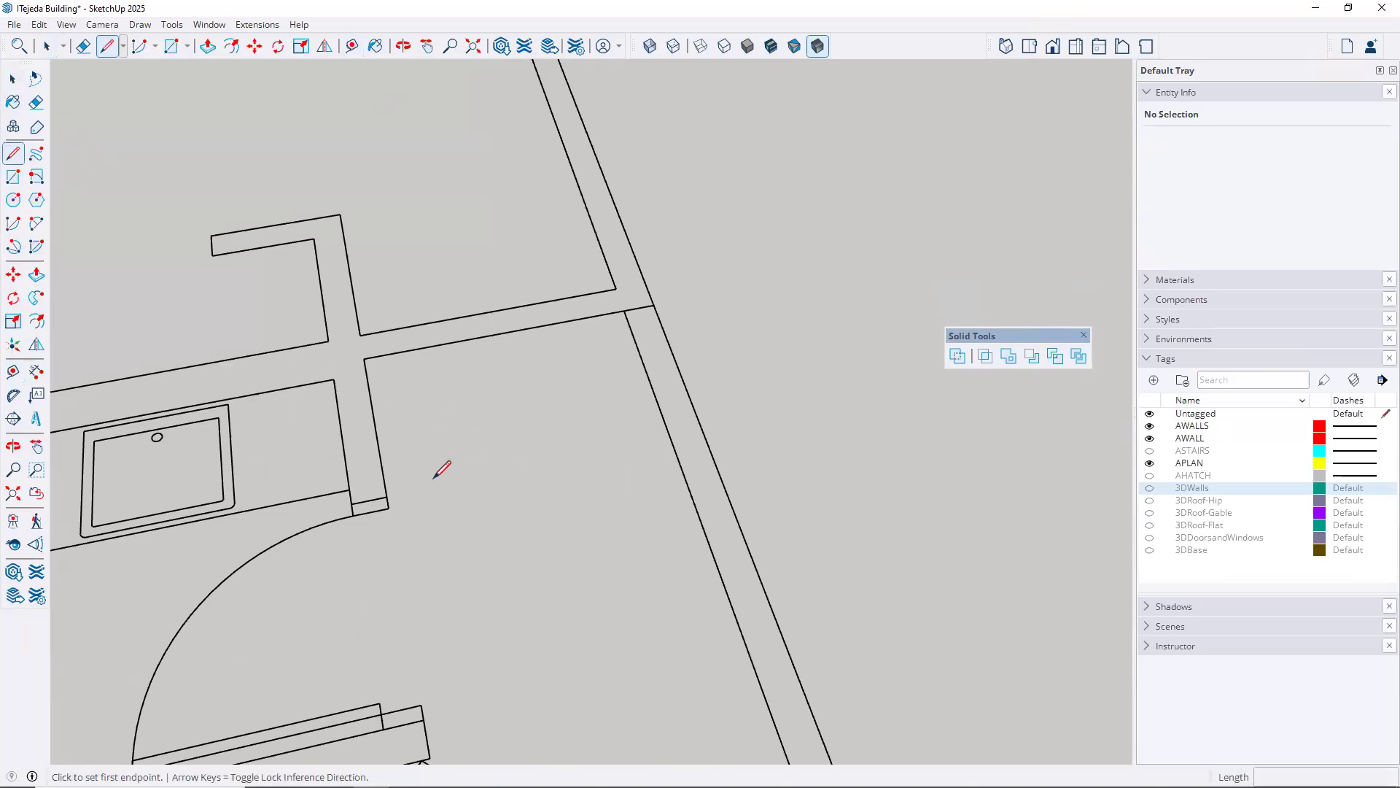
{"action": "left_click", "coordinate": [433, 479]}
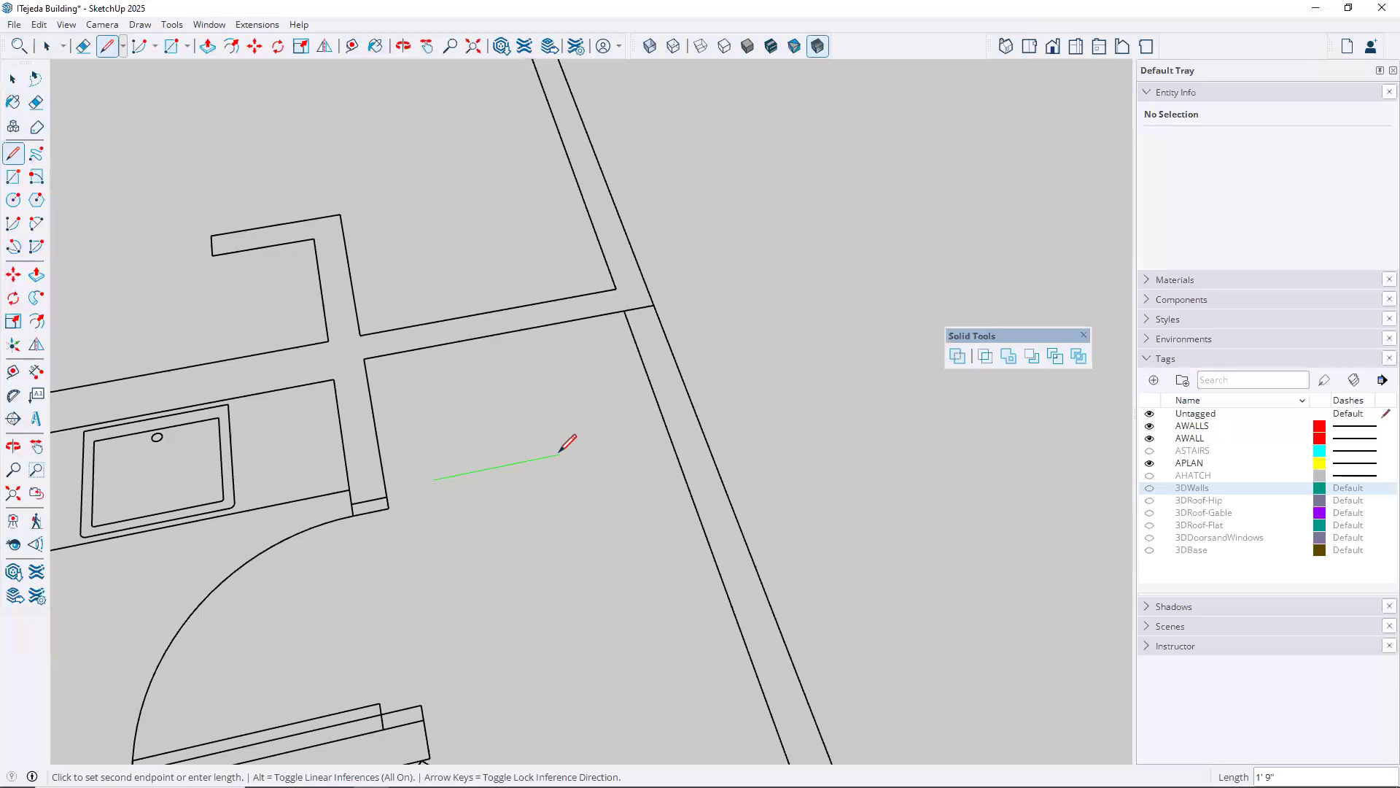
{"action": "type", "text": "2'10"}
{"action": "key", "text": "Return"}
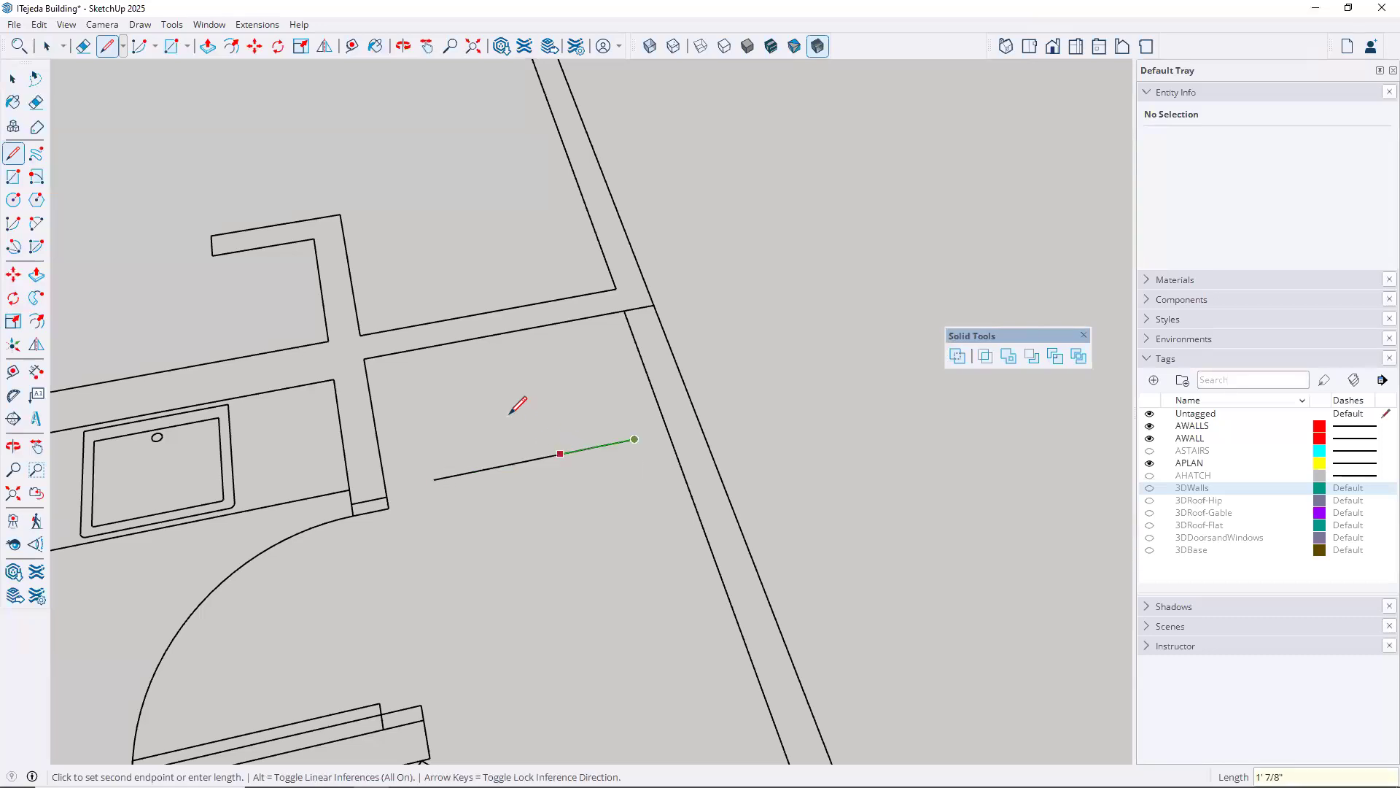
{"action": "left_click", "coordinate": [612, 371]}
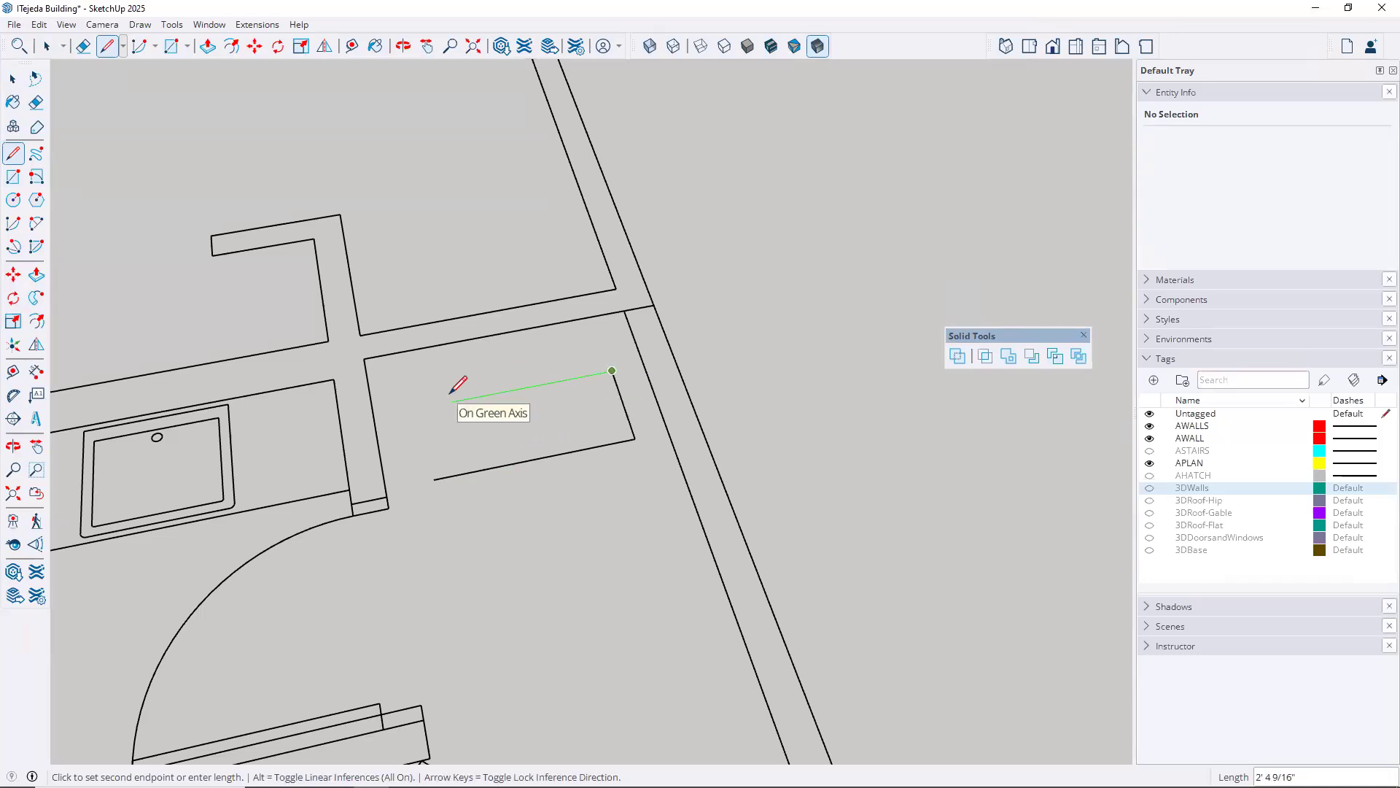
{"action": "key", "text": "Left"}
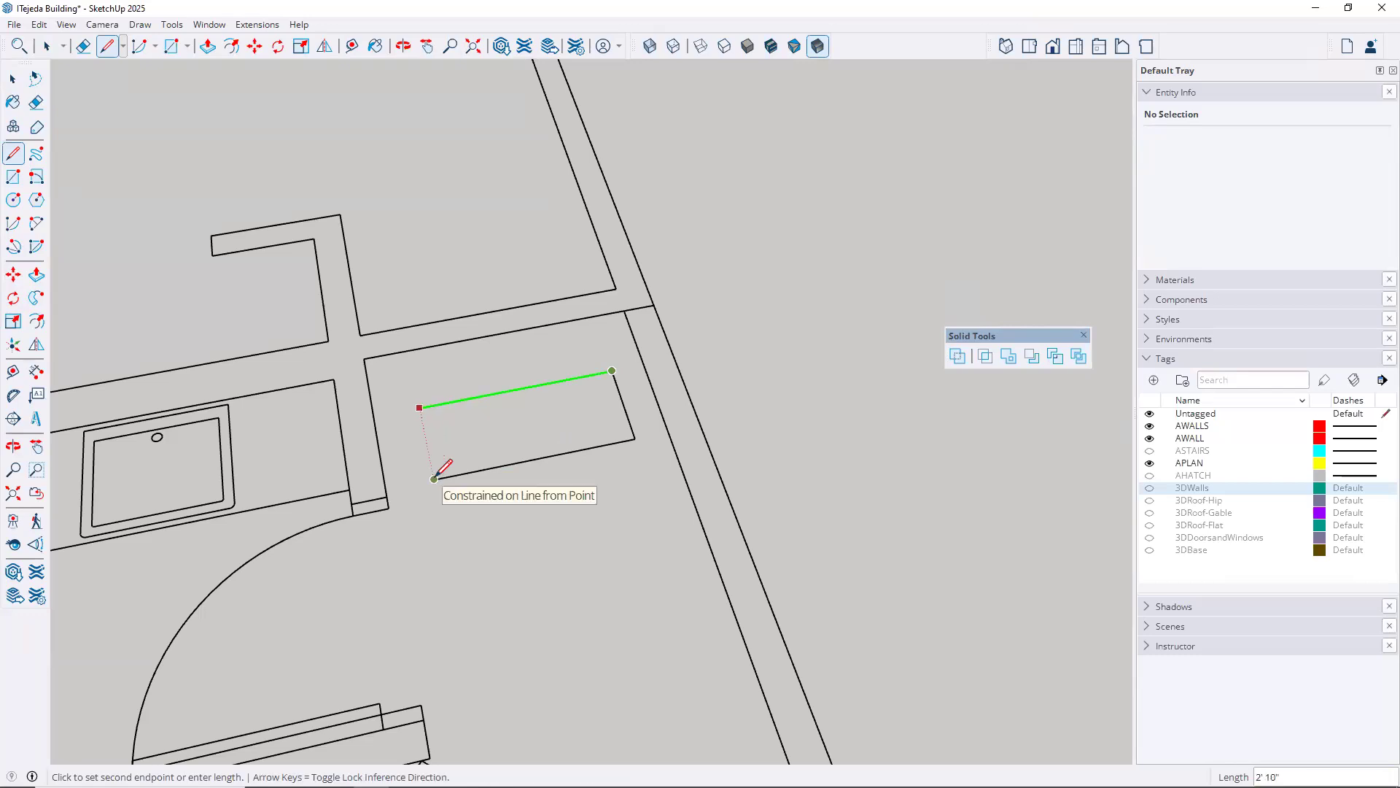
{"action": "left_click", "coordinate": [423, 430]}
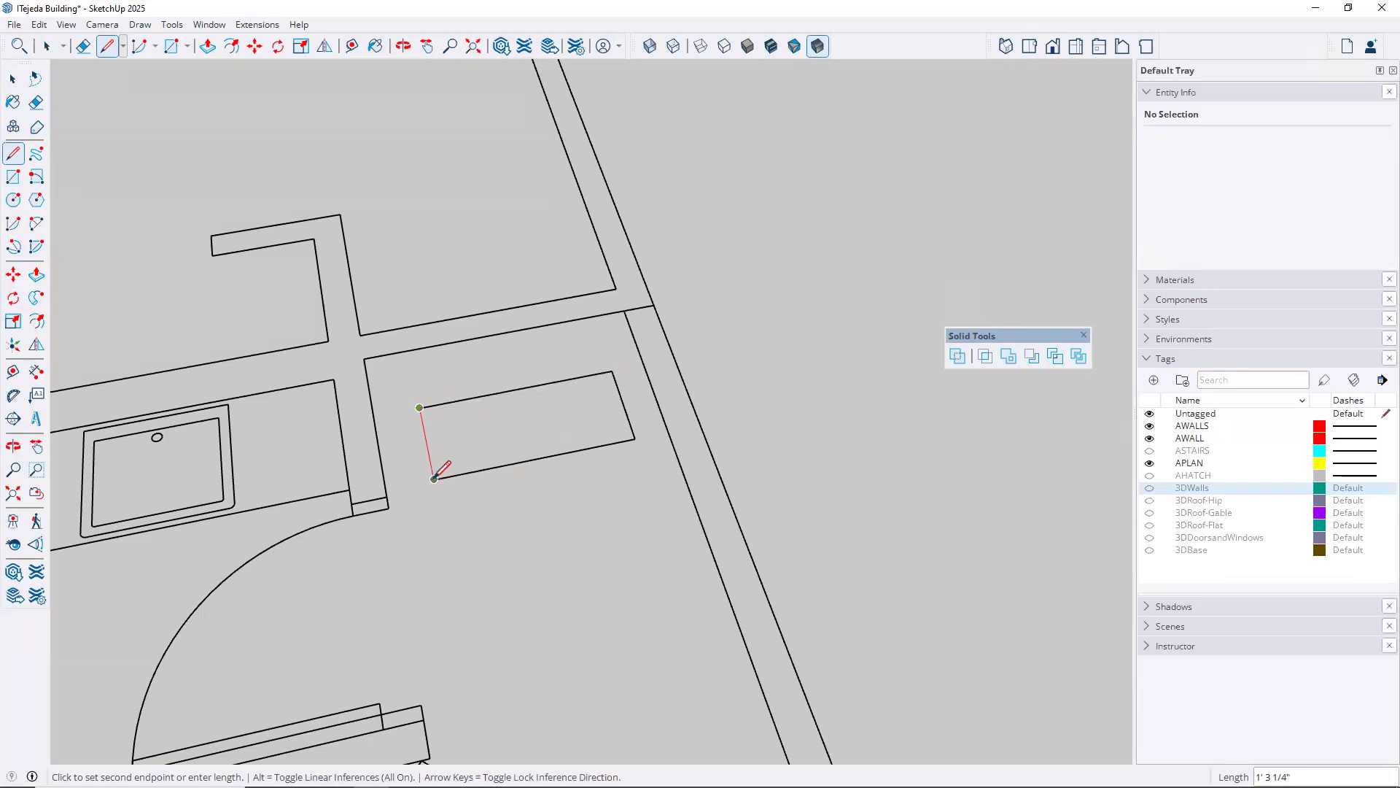
{"action": "left_click", "coordinate": [435, 478]}
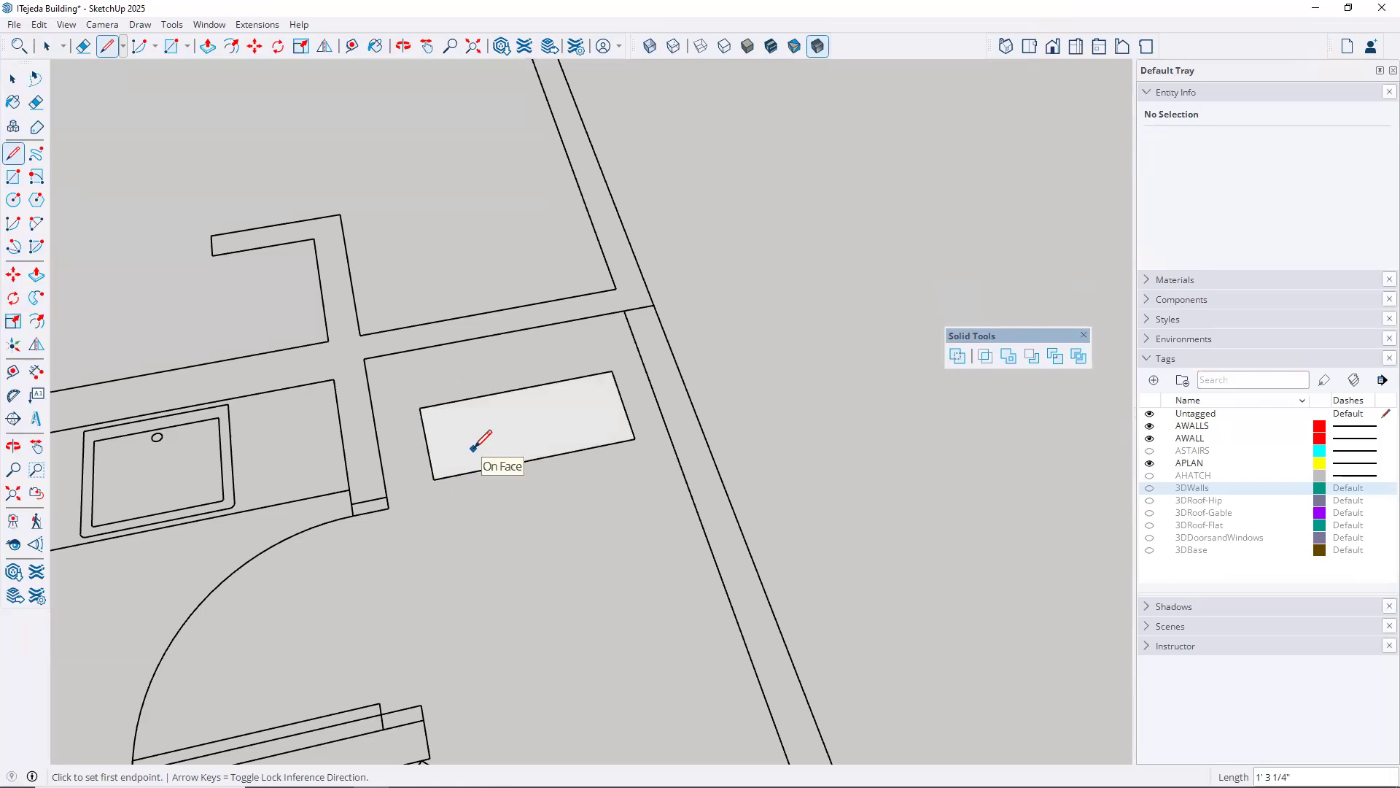
Push/Pull the rectangular face up 6'10" into a door-sized box
{"action": "key", "text": "p"}
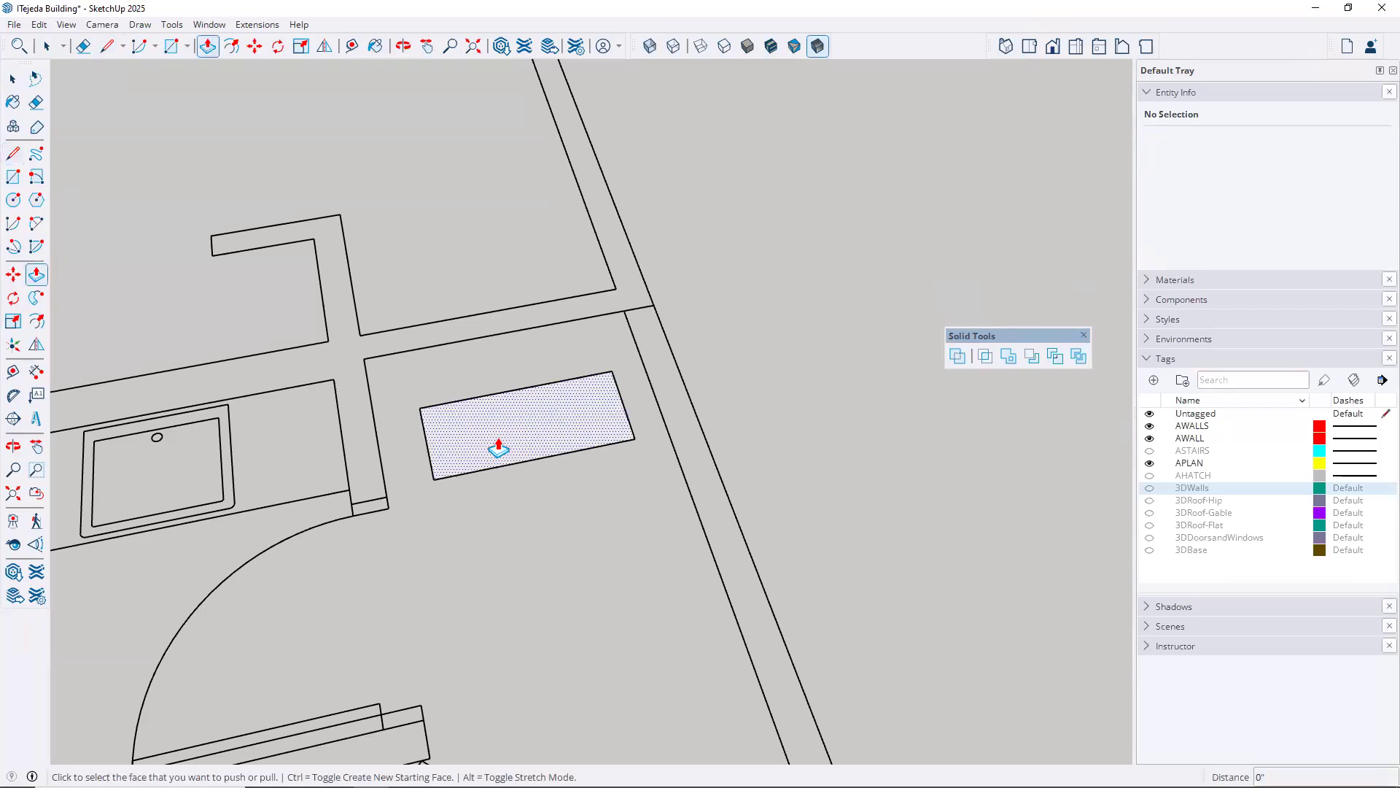
{"action": "left_click", "coordinate": [499, 446]}
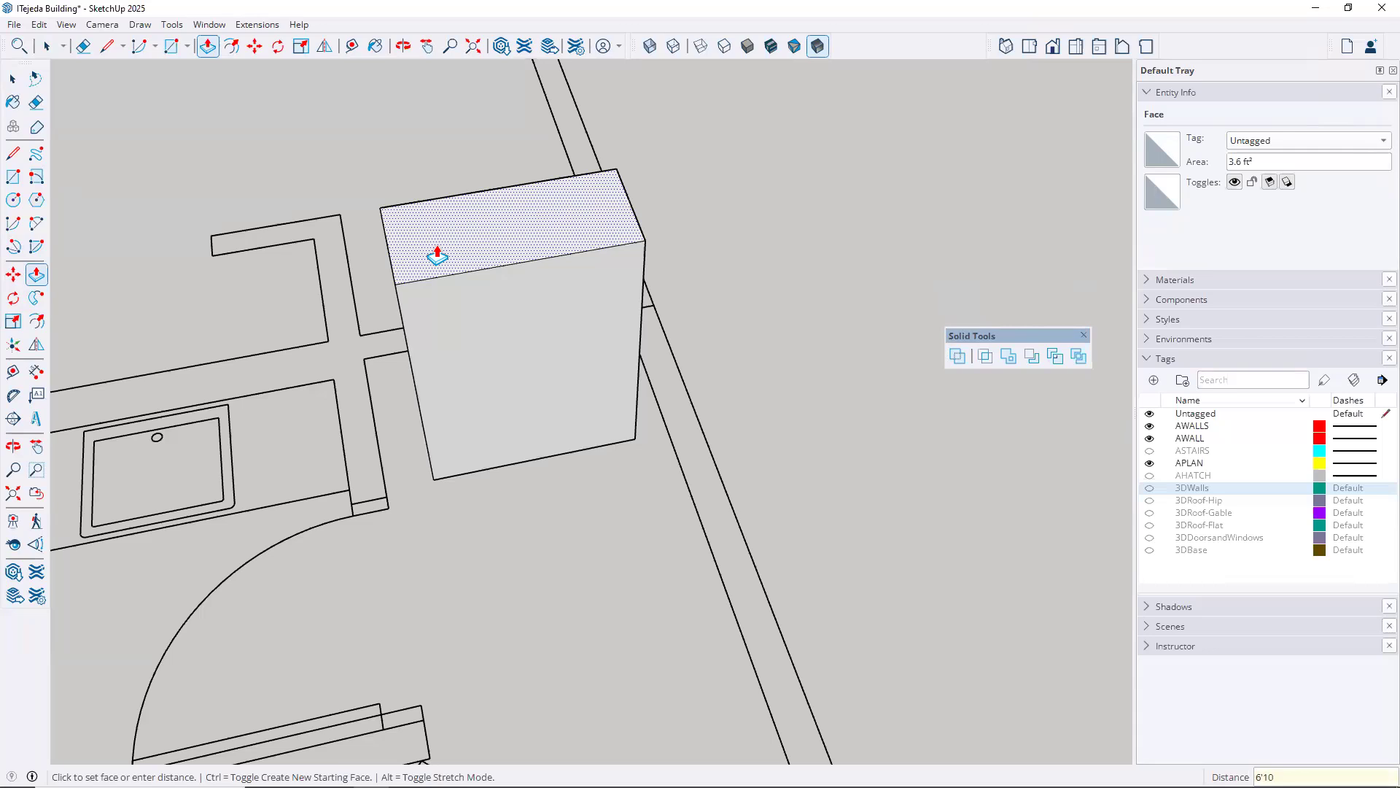
{"action": "key", "text": "Return"}
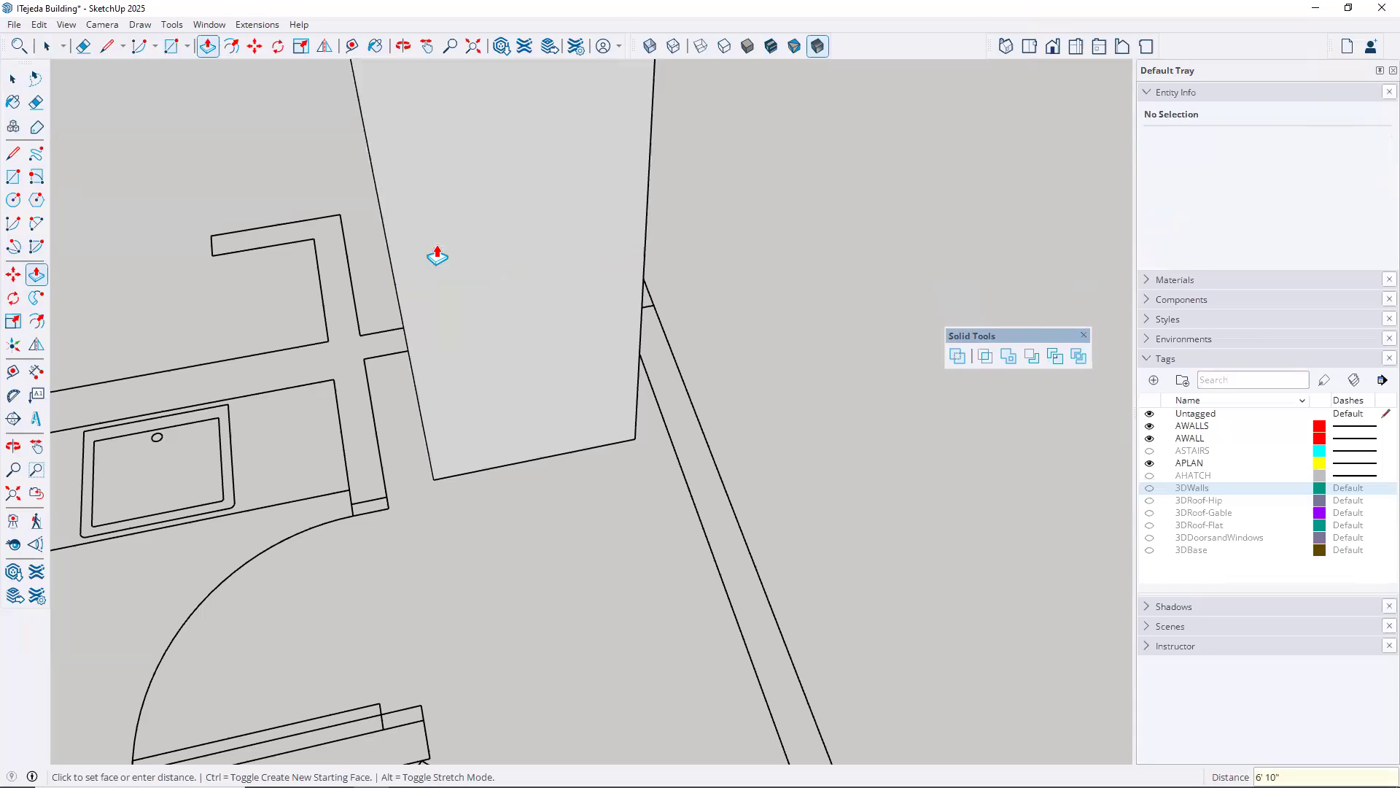
{"action": "scroll", "coordinate": [596, 312], "scroll_direction": "down", "scroll_amount": 1}
{"action": "scroll", "coordinate": [596, 312], "scroll_direction": "down", "scroll_amount": 3}
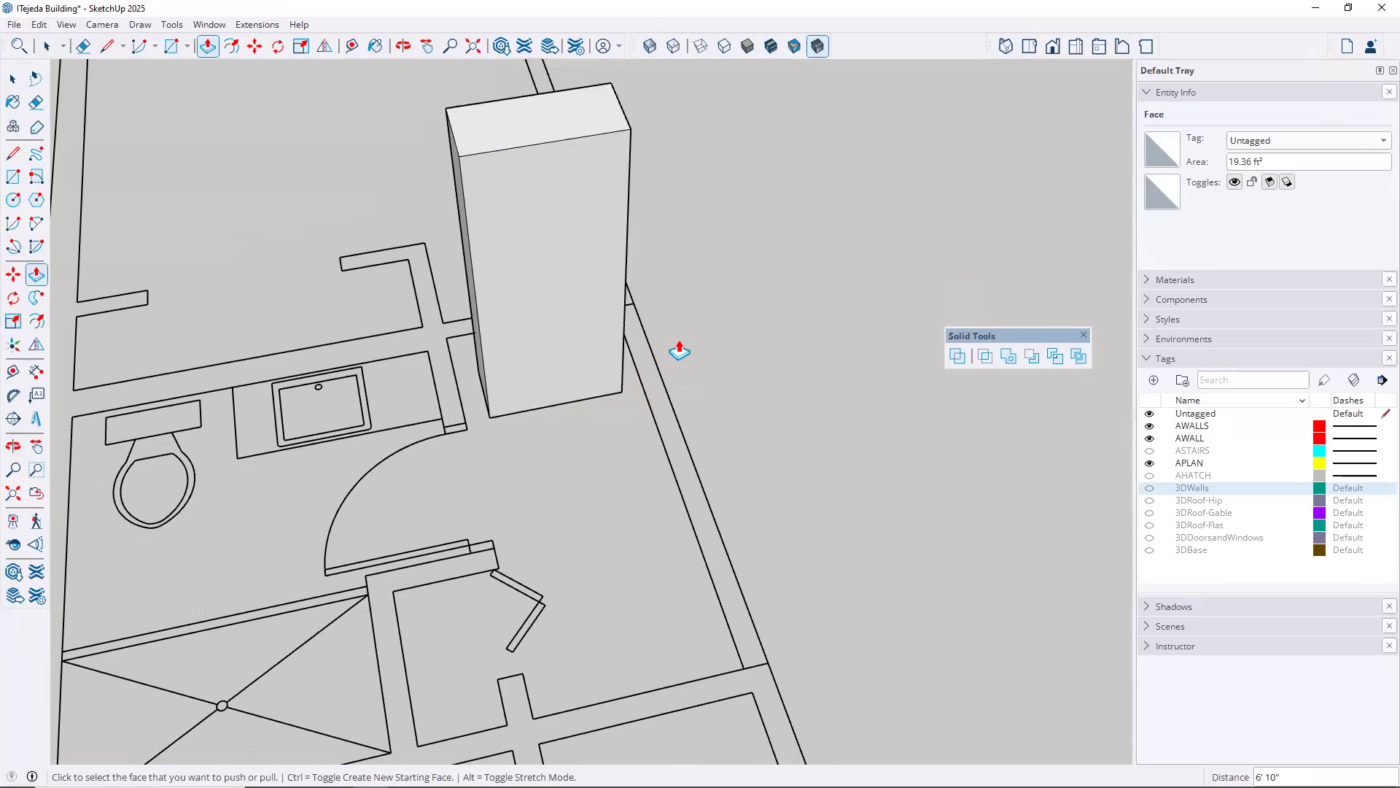
Check the box's height with Tape Measure along a vertical edge from a low side view, leaving no guide
{"action": "middle_click_drag", "start_coordinate": [668, 447], "coordinate": [363, 420]}
{"action": "middle_click_drag", "start_coordinate": [287, 443], "coordinate": [745, 625]}
{"action": "key", "text": "p"}
{"action": "key", "text": "p"}
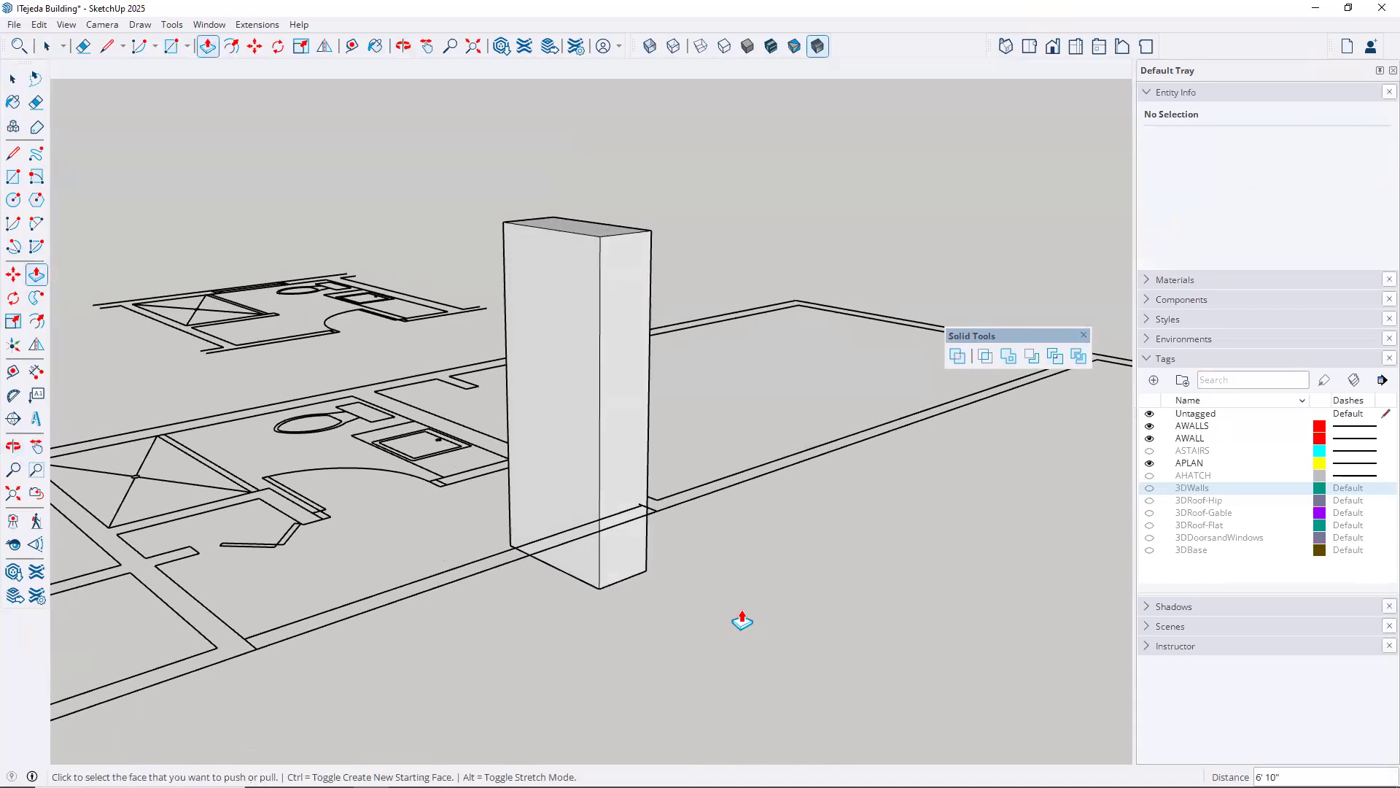
{"action": "left_click", "coordinate": [352, 46]}
{"action": "left_click", "coordinate": [646, 569]}
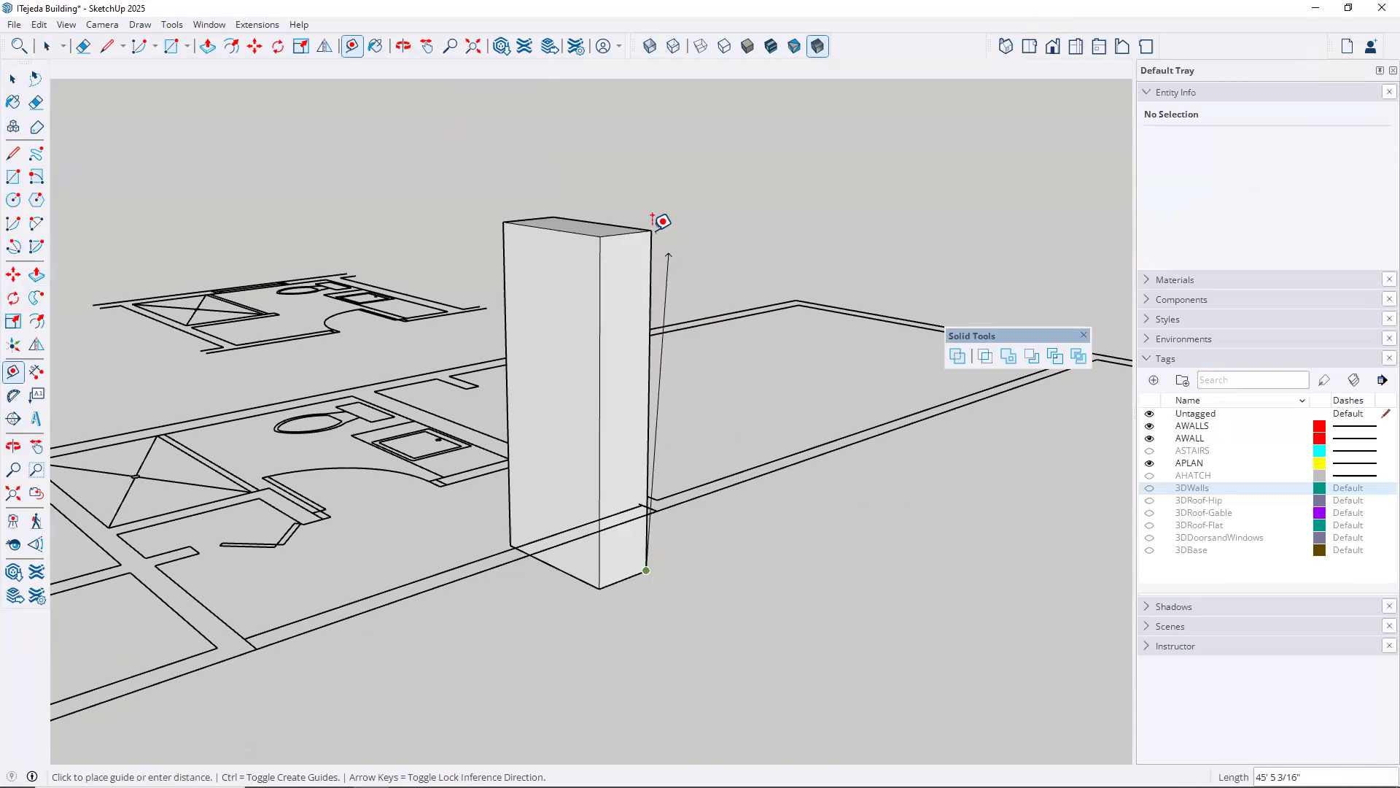
{"action": "key", "text": "space"}
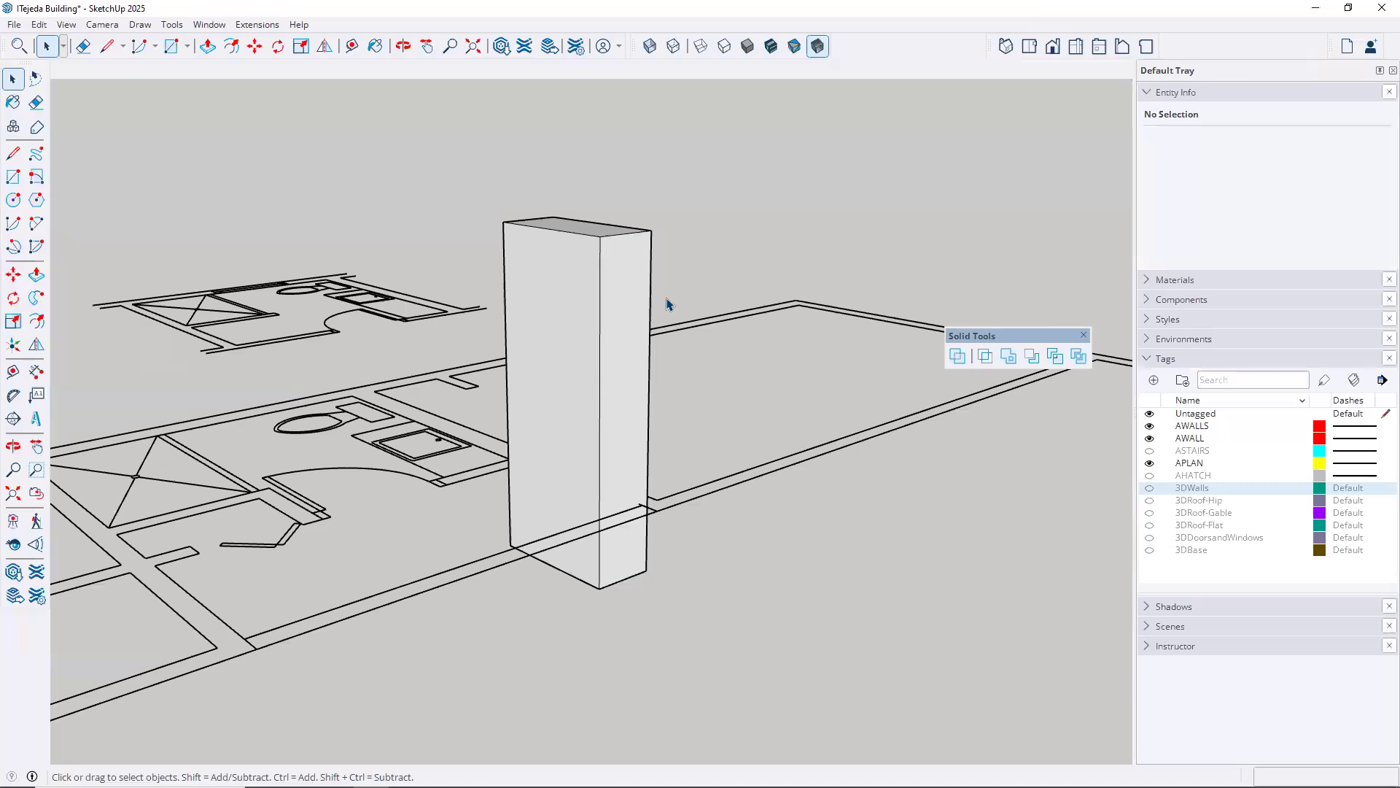
Make the whole box a group and move it straight up by 1'6"
{"action": "triple_click", "coordinate": [621, 276]}
{"action": "right_click", "coordinate": [621, 276]}
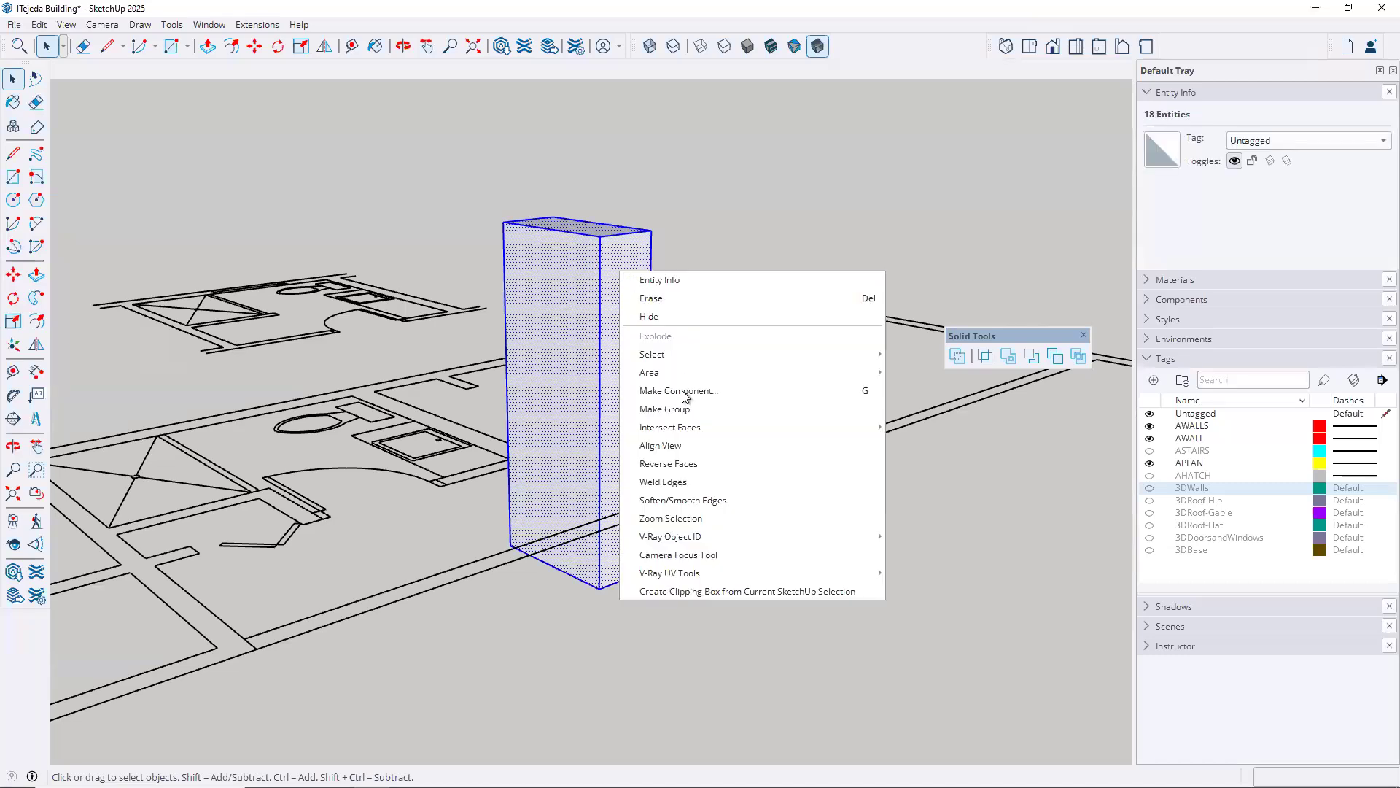
{"action": "key", "text": "Return"}
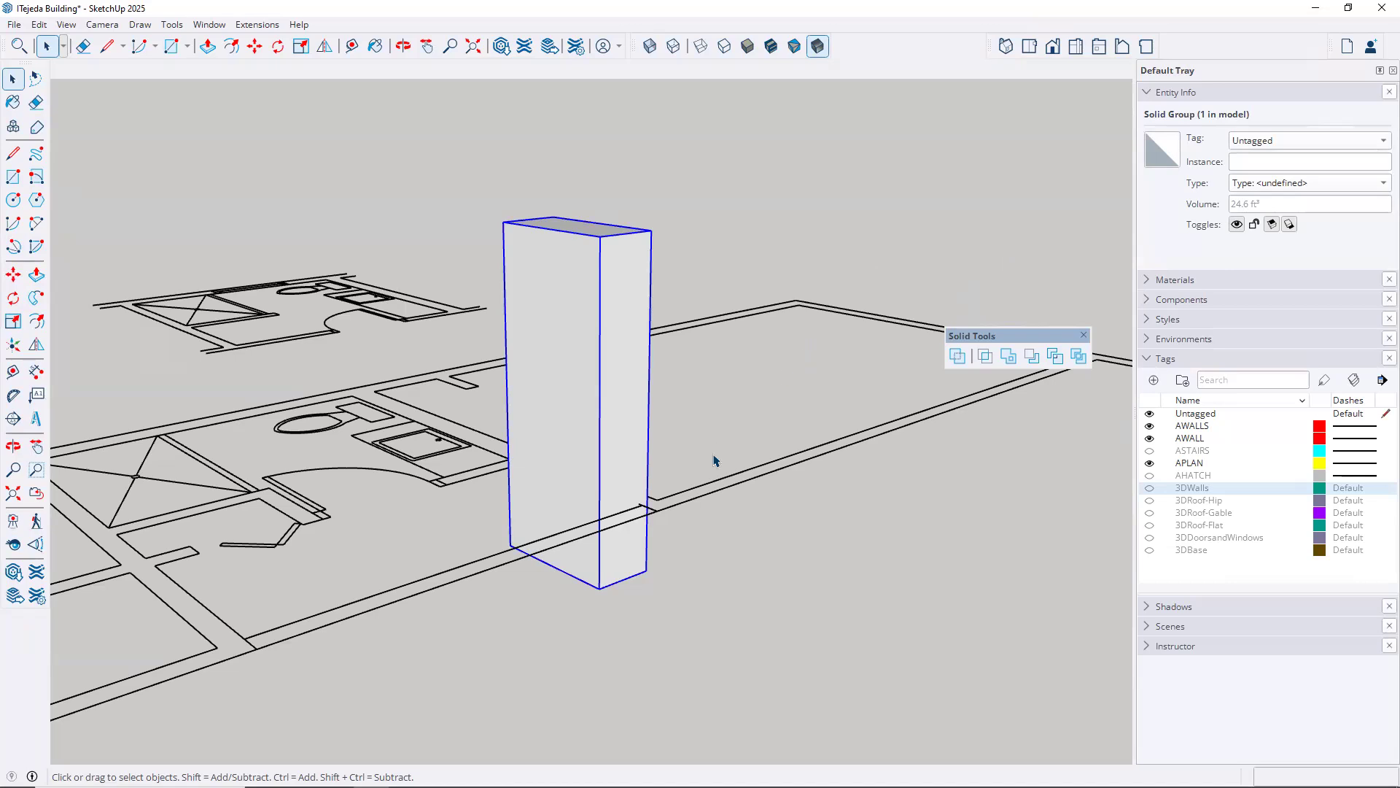
{"action": "key", "text": "m"}
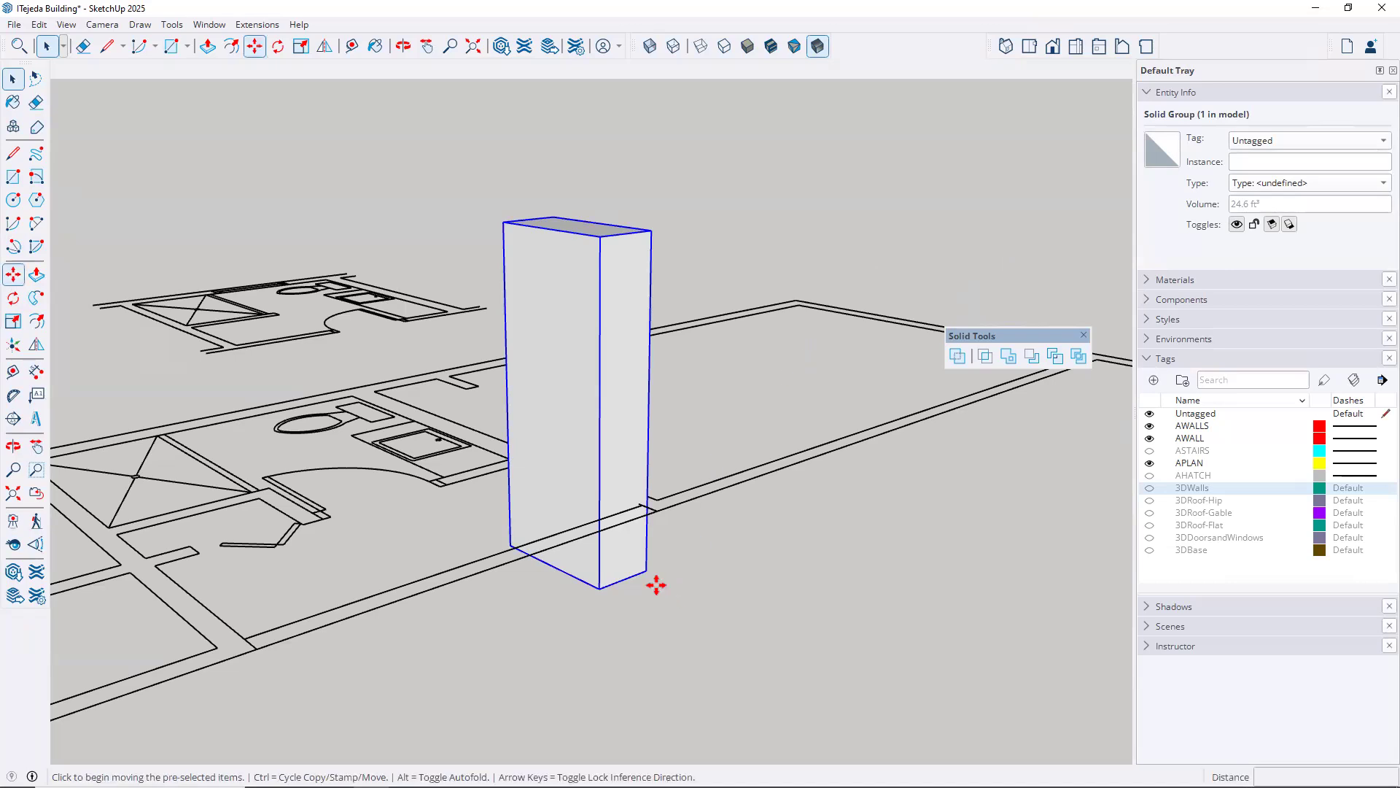
{"action": "left_click", "coordinate": [649, 574]}
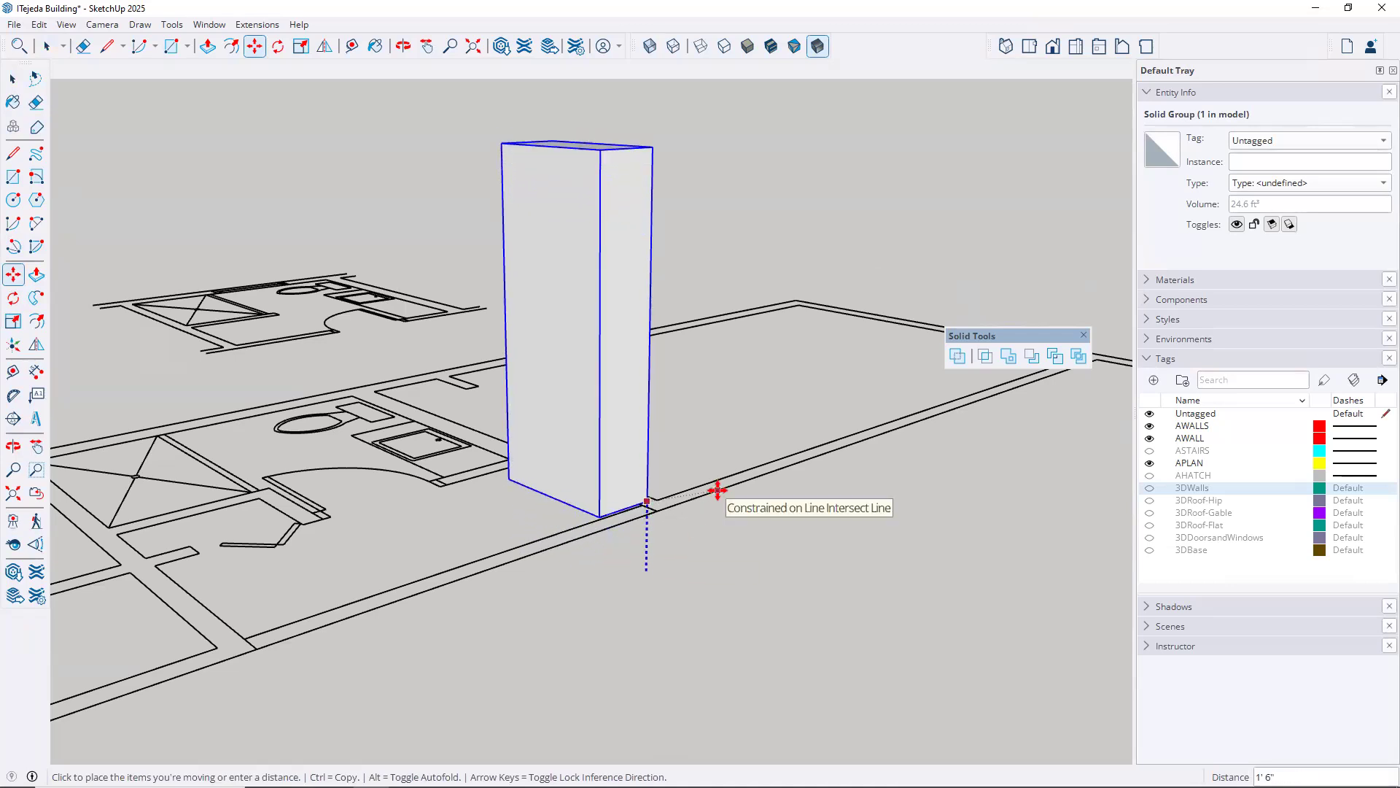
{"action": "left_click", "coordinate": [717, 490]}
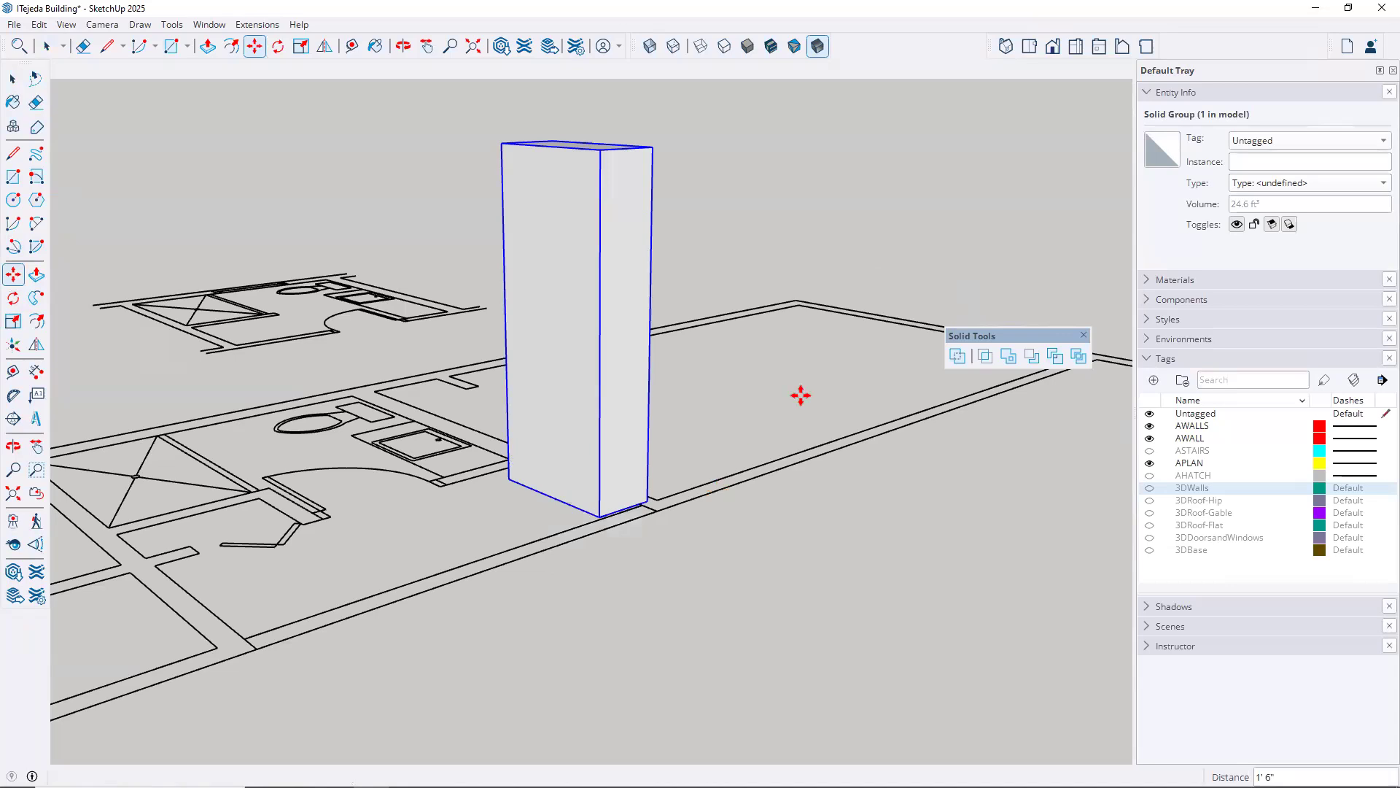
Hide the APLAN, AWALL and AWALLS tags and show the 3DWalls tag
{"action": "left_click", "coordinate": [1150, 464]}
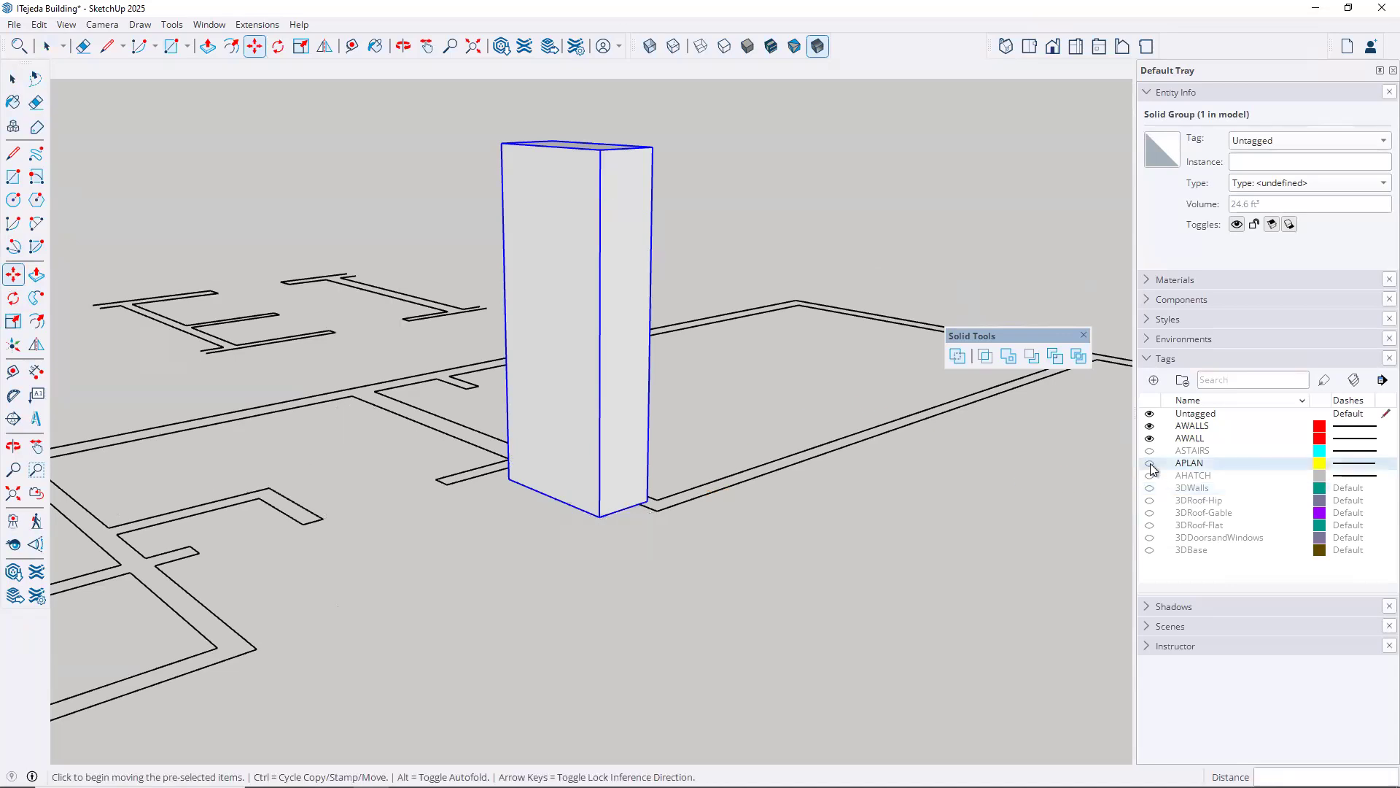
{"action": "left_click", "coordinate": [1150, 438]}
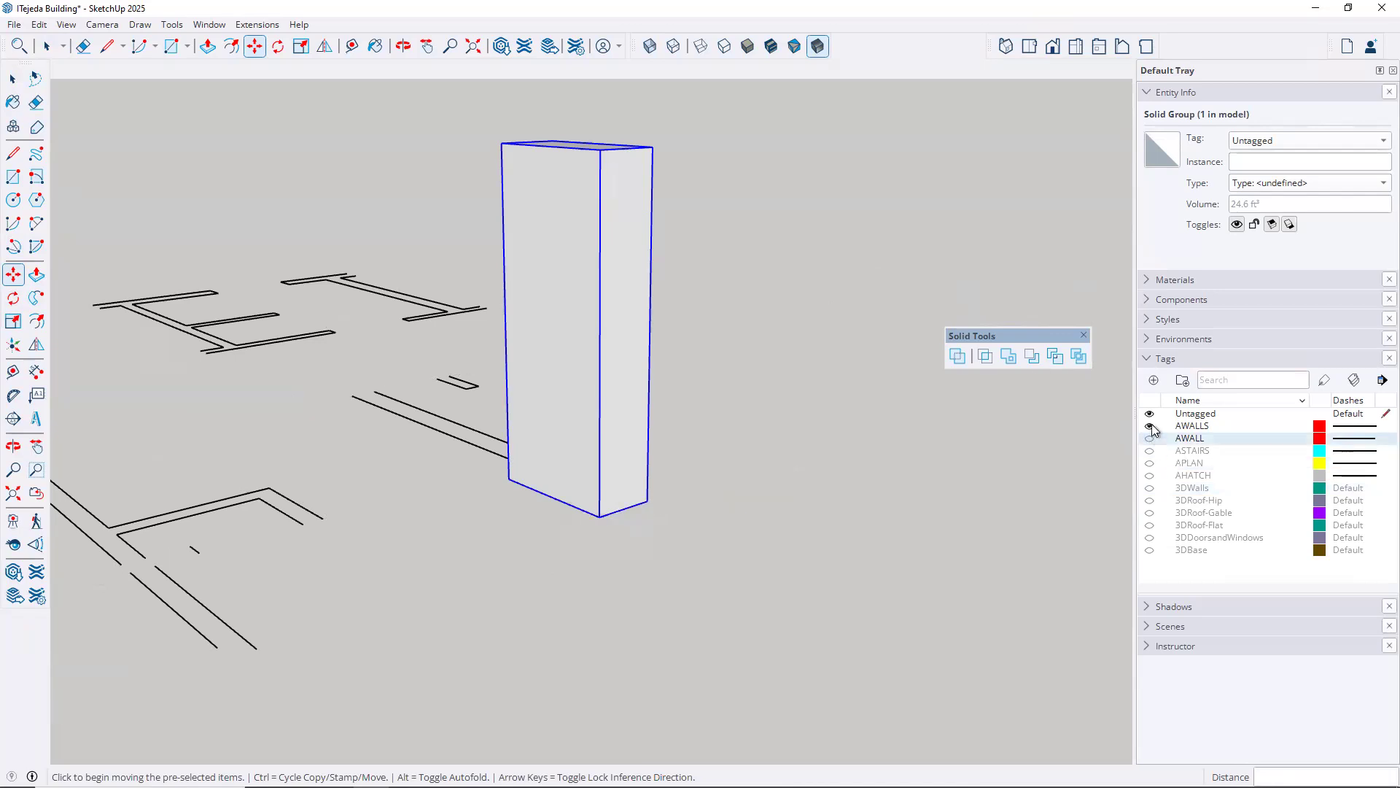
{"action": "left_click", "coordinate": [1150, 425]}
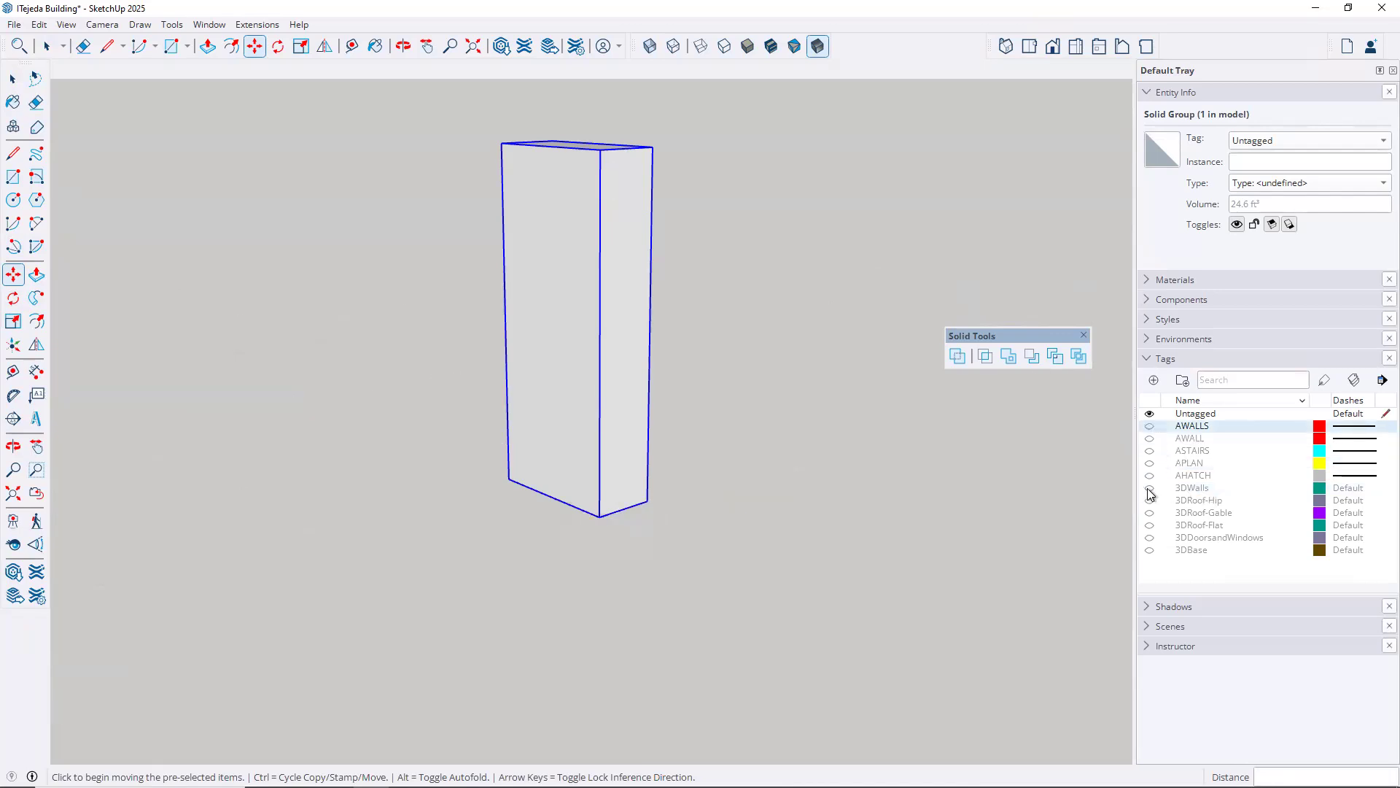
{"action": "left_click", "coordinate": [1150, 488]}
Move the box horizontally about 3 3/4" from its bottom edge midpoint to the bottom edge of the cross wall
{"action": "middle_click_drag", "start_coordinate": [721, 503], "coordinate": [705, 380]}
{"action": "scroll", "coordinate": [577, 400], "scroll_direction": "up", "scroll_amount": 5}
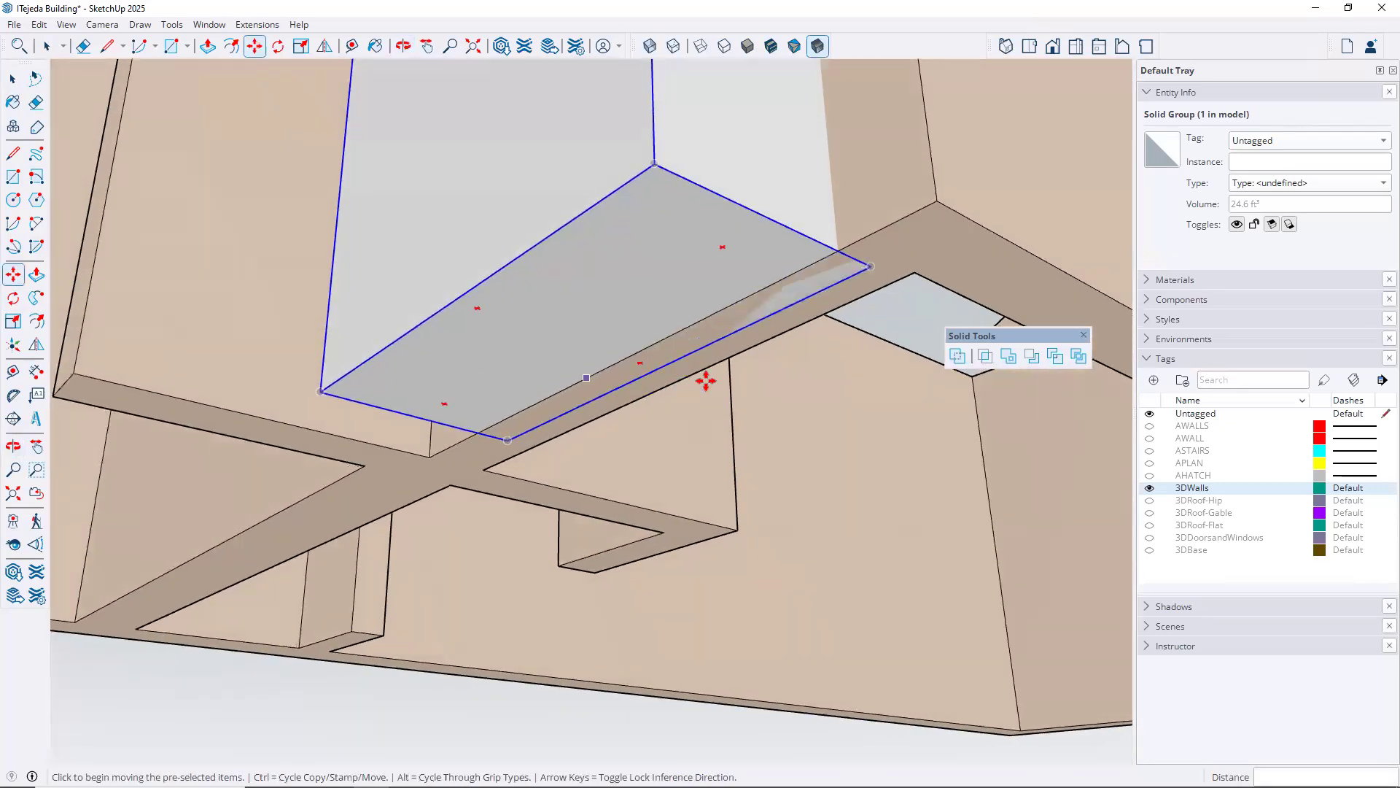
{"action": "scroll", "coordinate": [706, 379], "scroll_direction": "up", "scroll_amount": 3}
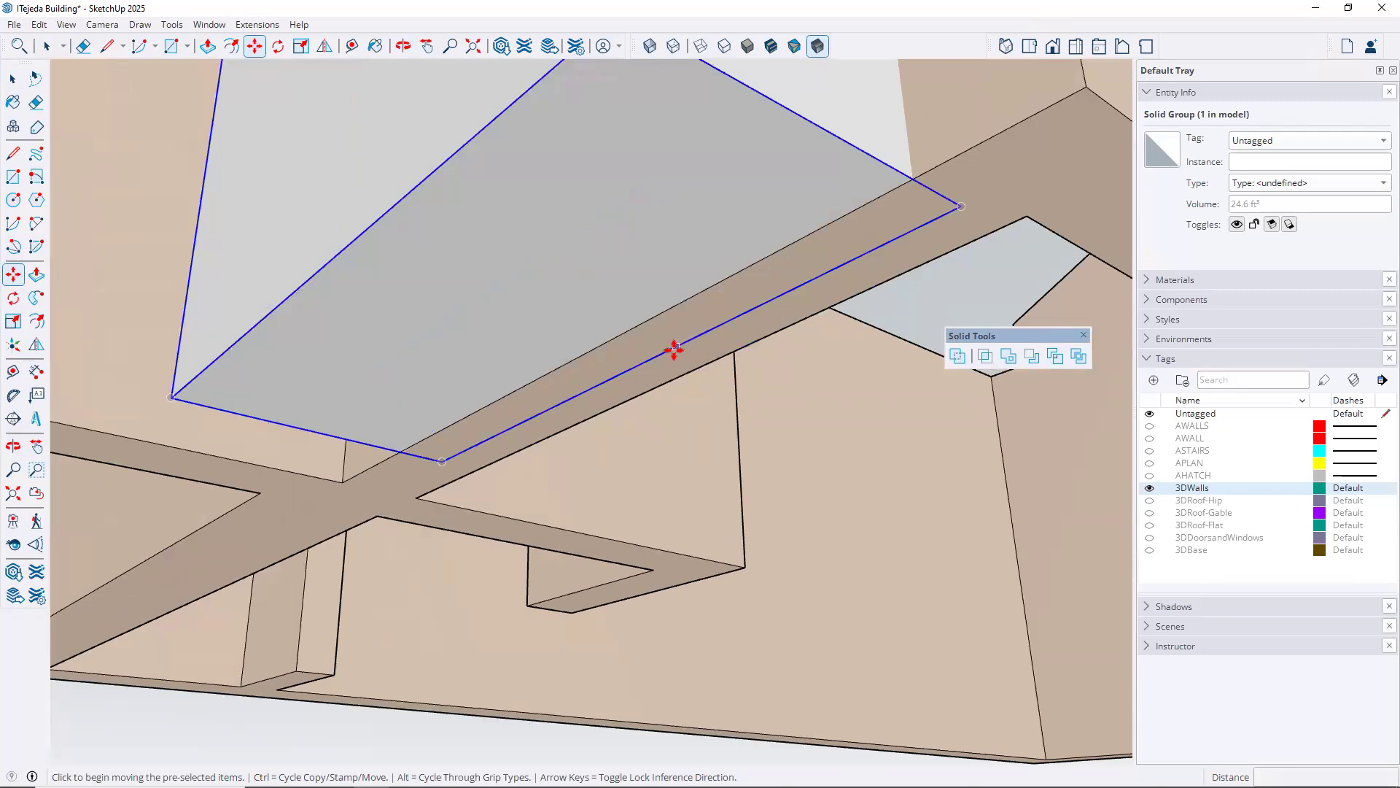
{"action": "left_click", "coordinate": [640, 368]}
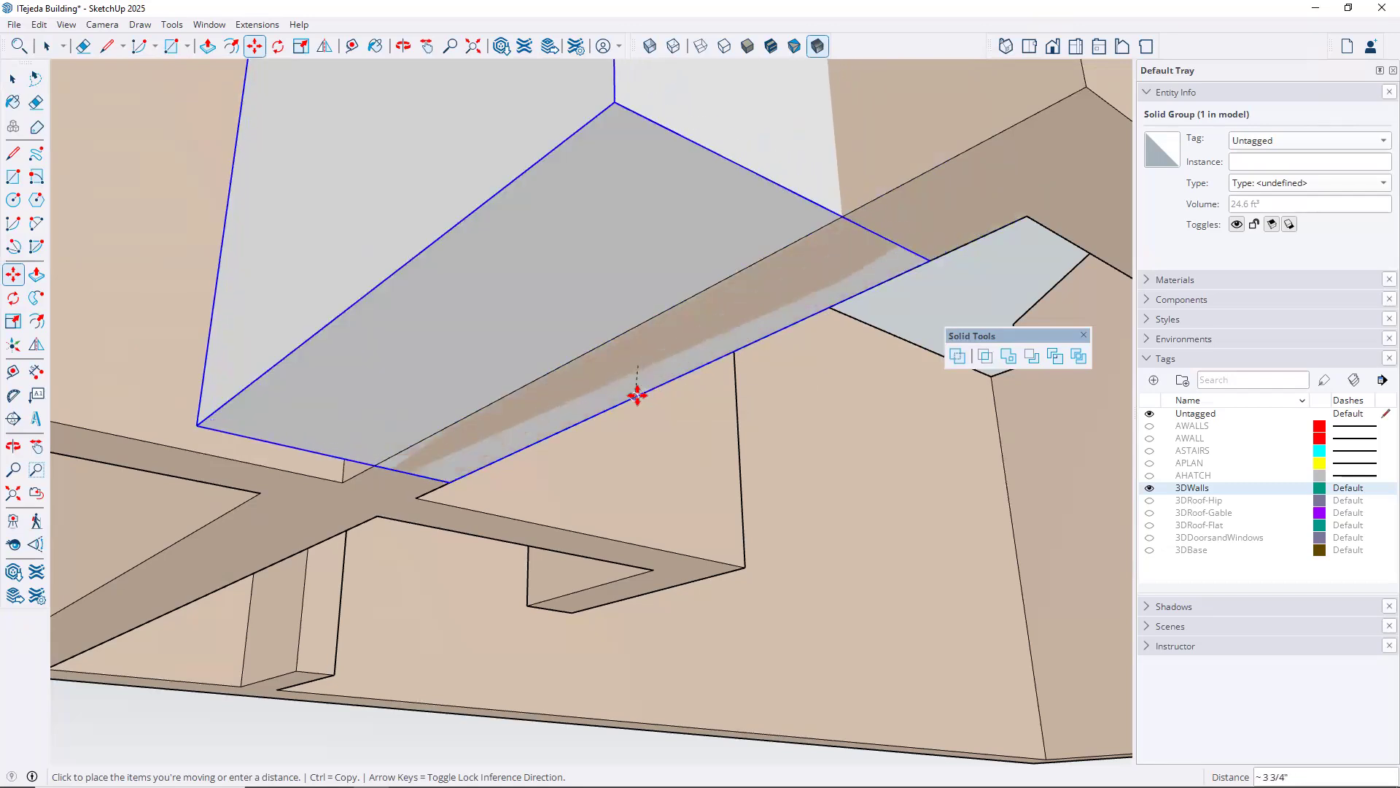
{"action": "left_click", "coordinate": [629, 403]}
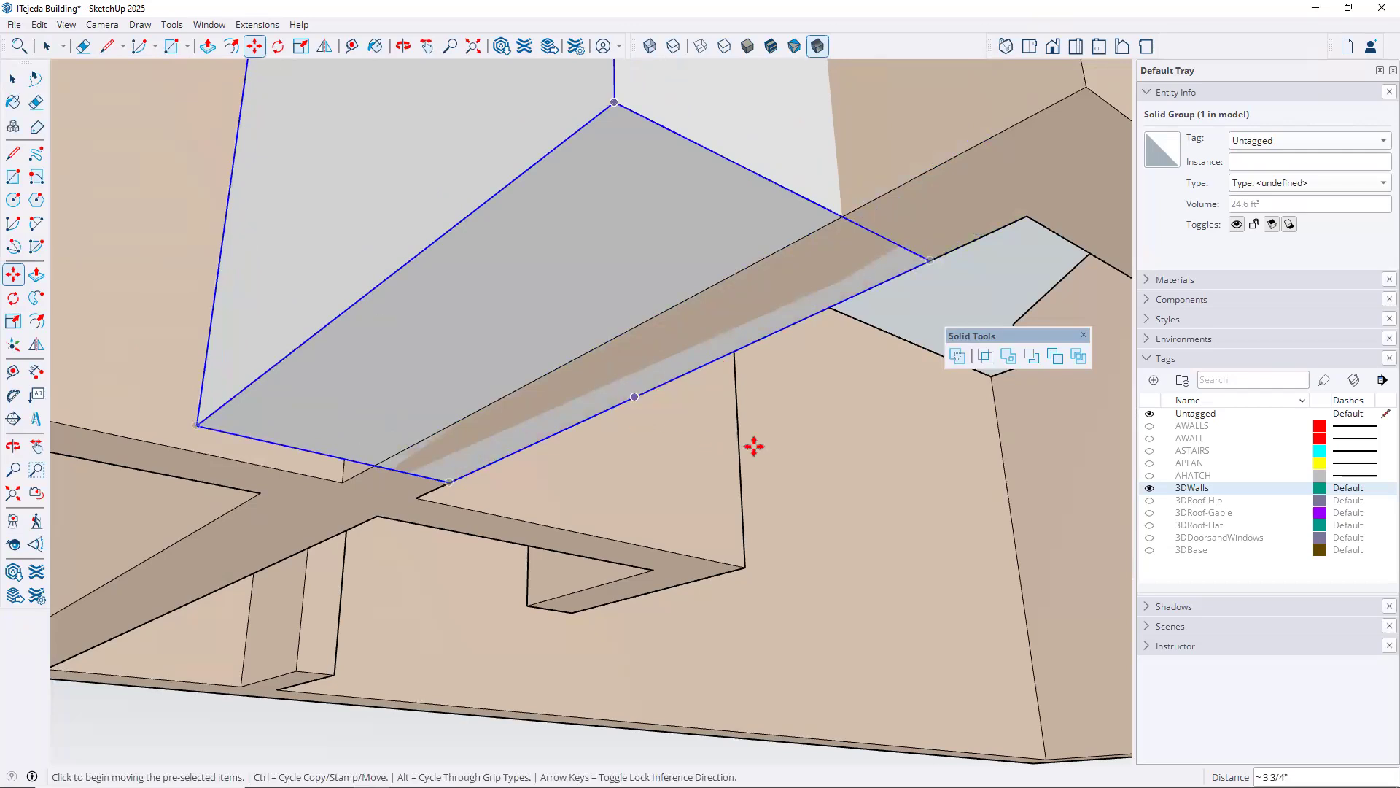
Move the box about 5 1/4" across the cross wall's thickness so it protrudes from both wall faces
{"action": "mouse_move", "coordinate": [810, 454]}
{"action": "middle_mouse_down"}
{"action": "mouse_move", "coordinate": [736, 406]}
{"action": "mouse_move", "coordinate": [660, 415]}
{"action": "mouse_move", "coordinate": [678, 415]}
{"action": "middle_mouse_up"}
{"action": "scroll", "coordinate": [674, 433], "scroll_direction": "down", "scroll_amount": 4}
{"action": "middle_click_drag", "start_coordinate": [678, 490], "coordinate": [610, 406]}
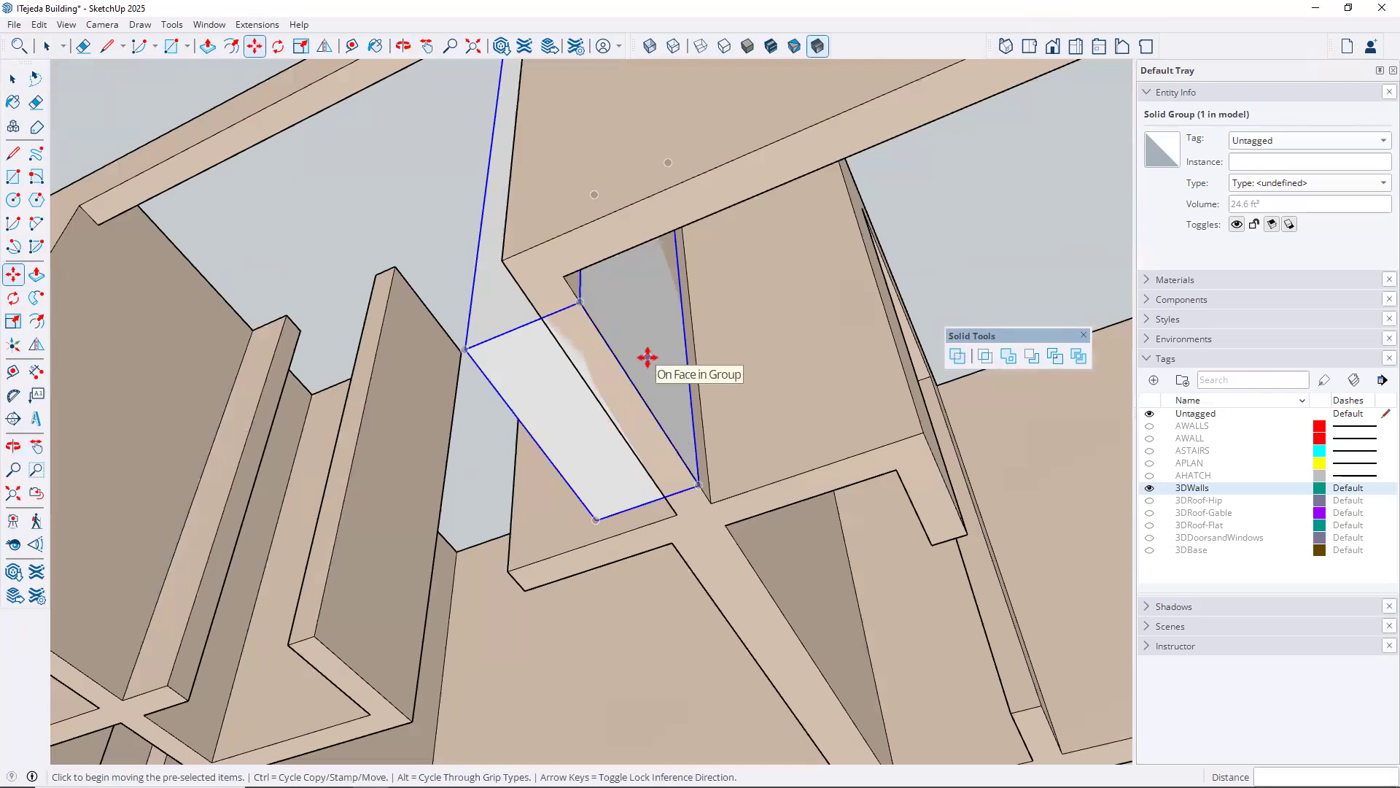
{"action": "middle_click_drag", "start_coordinate": [711, 369], "coordinate": [736, 429]}
{"action": "scroll", "coordinate": [736, 429], "scroll_direction": "down", "scroll_amount": 5}
{"action": "middle_click_drag", "start_coordinate": [759, 484], "coordinate": [539, 659]}
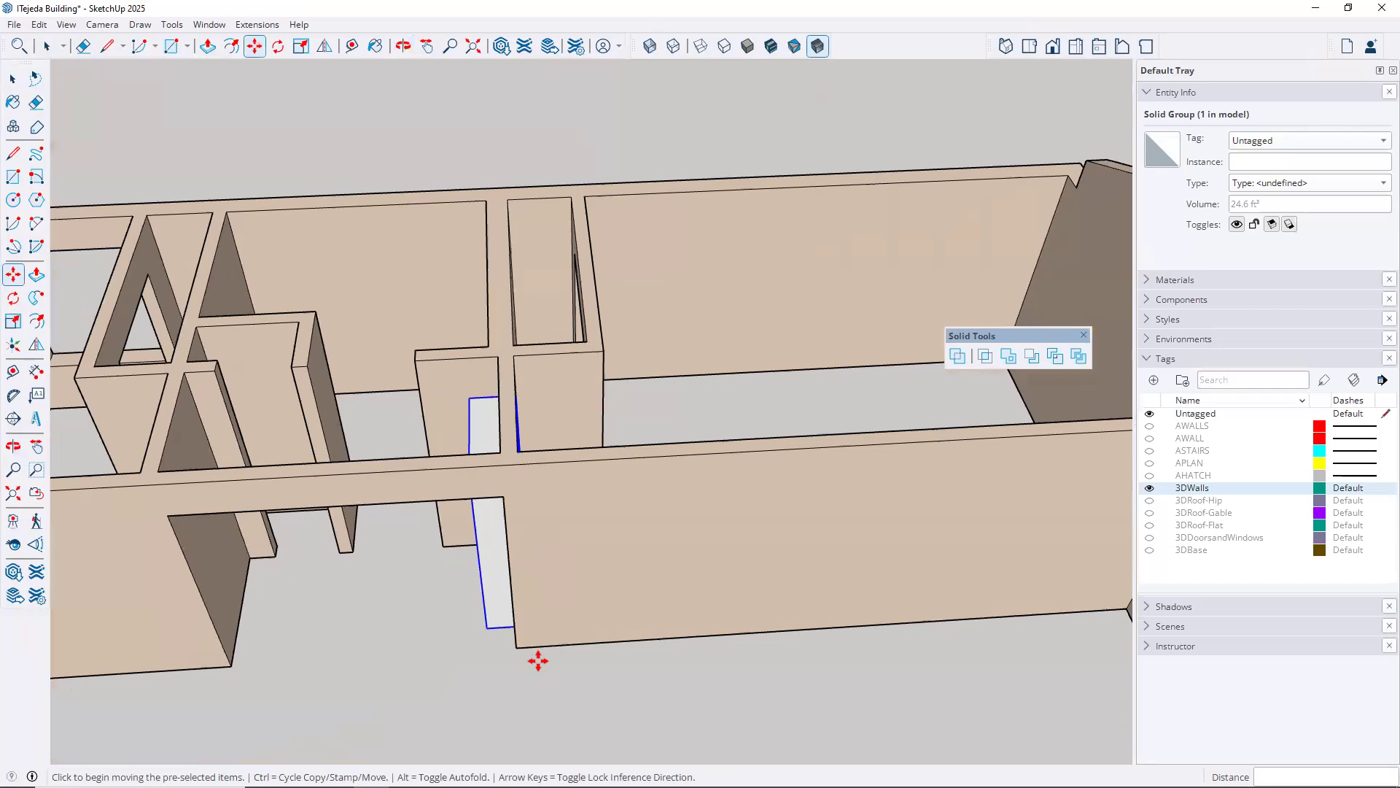
{"action": "left_click", "coordinate": [494, 688]}
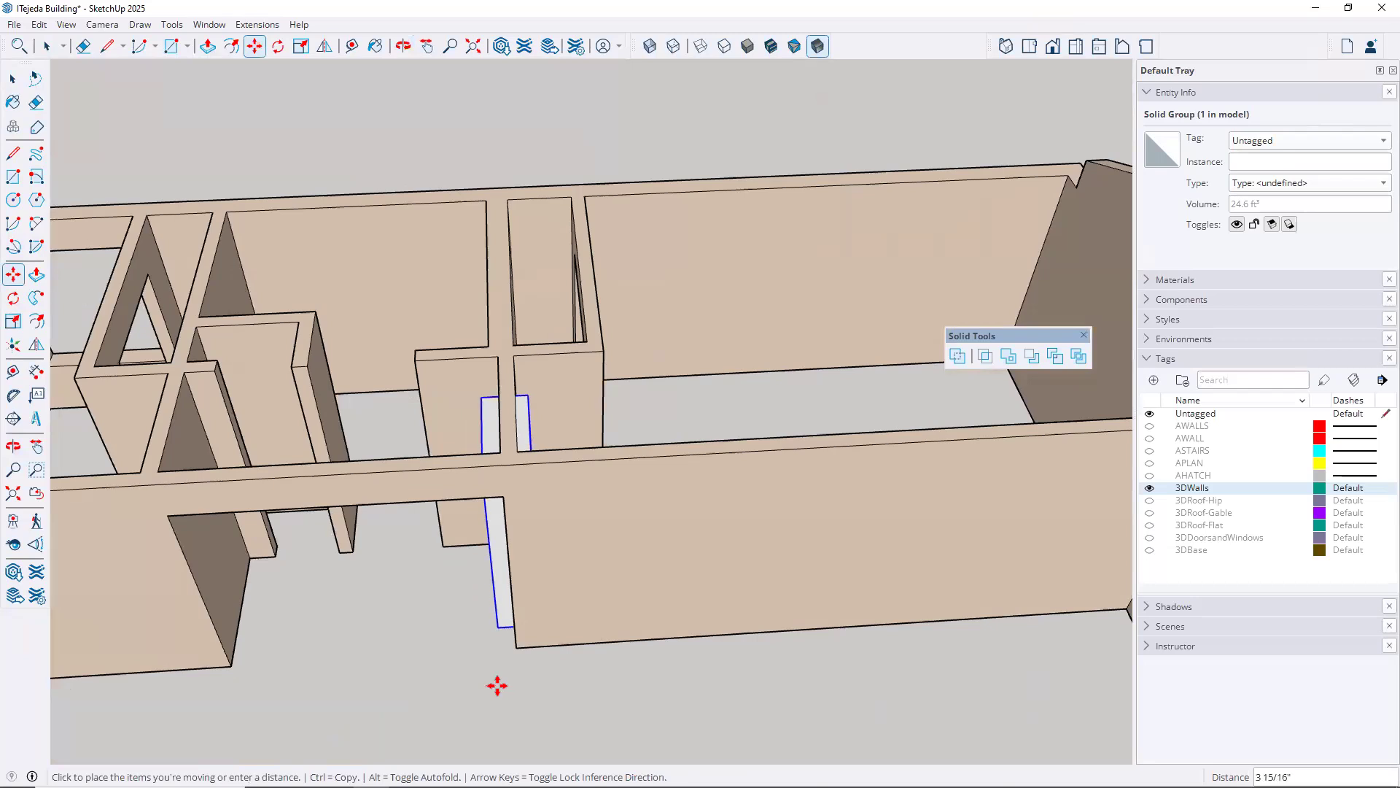
{"action": "left_click", "coordinate": [498, 683]}
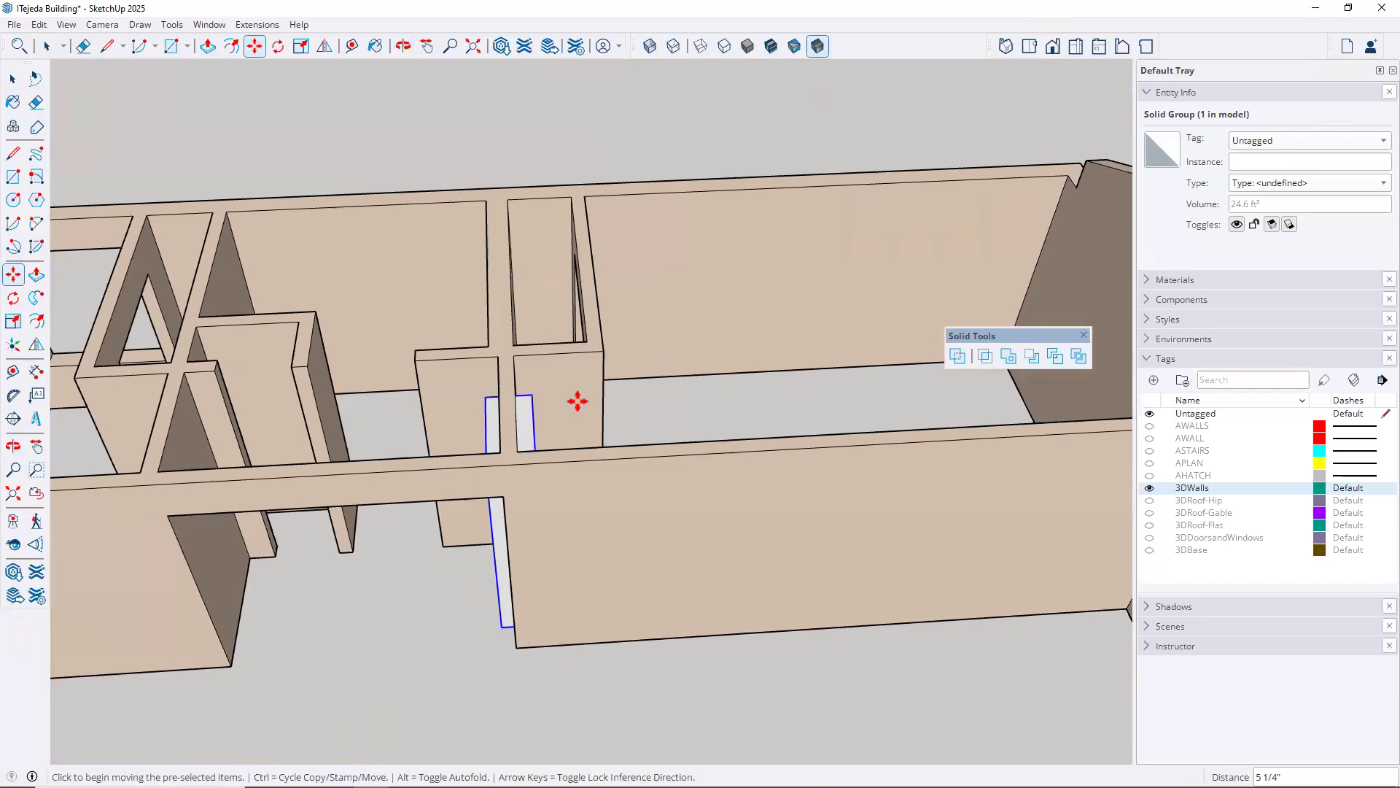
Subtract the door-sized box from the building's wall group and inspect the corridor opening from several sides
{"action": "scroll", "coordinate": [576, 401], "scroll_direction": "up", "scroll_amount": 3}
{"action": "middle_click_drag", "start_coordinate": [627, 437], "coordinate": [444, 570]}
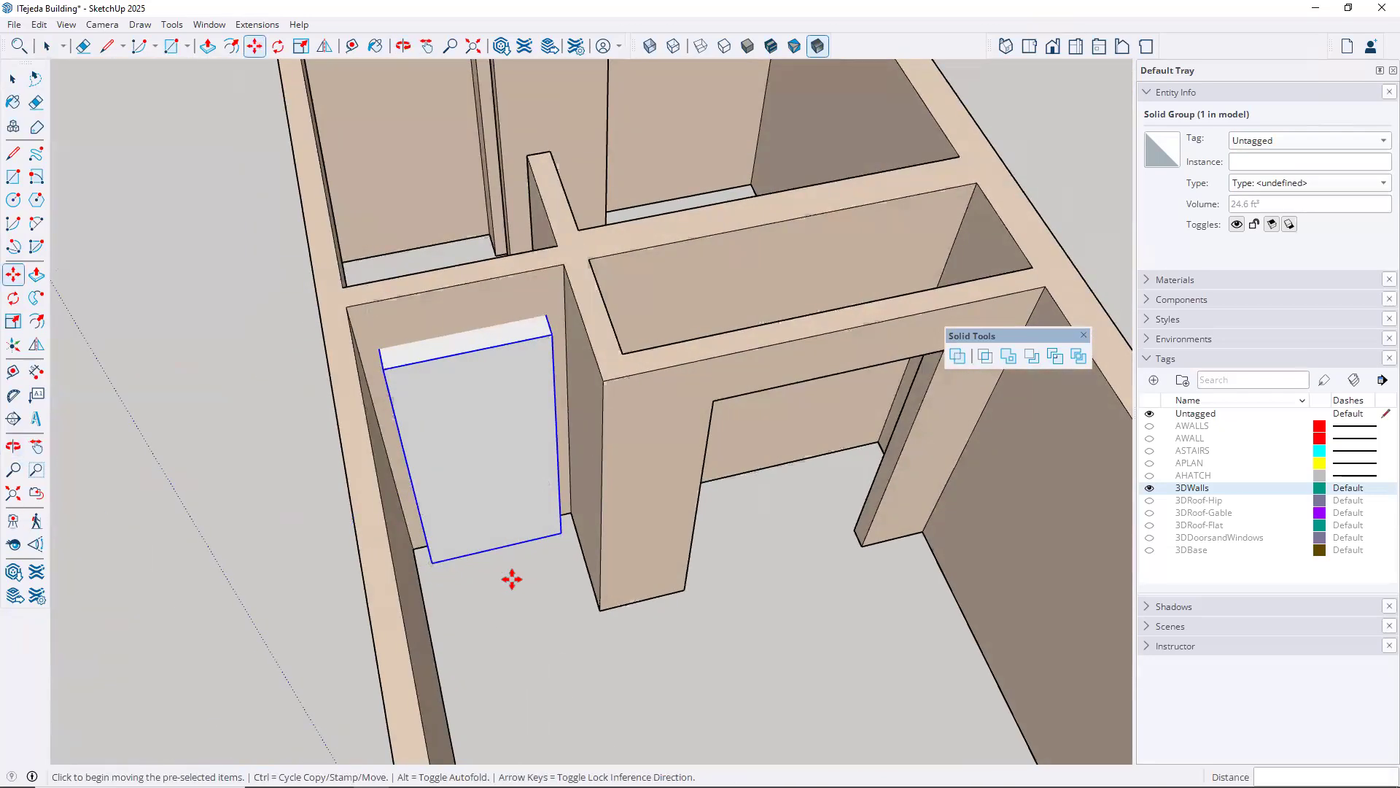
{"action": "key", "text": "space"}
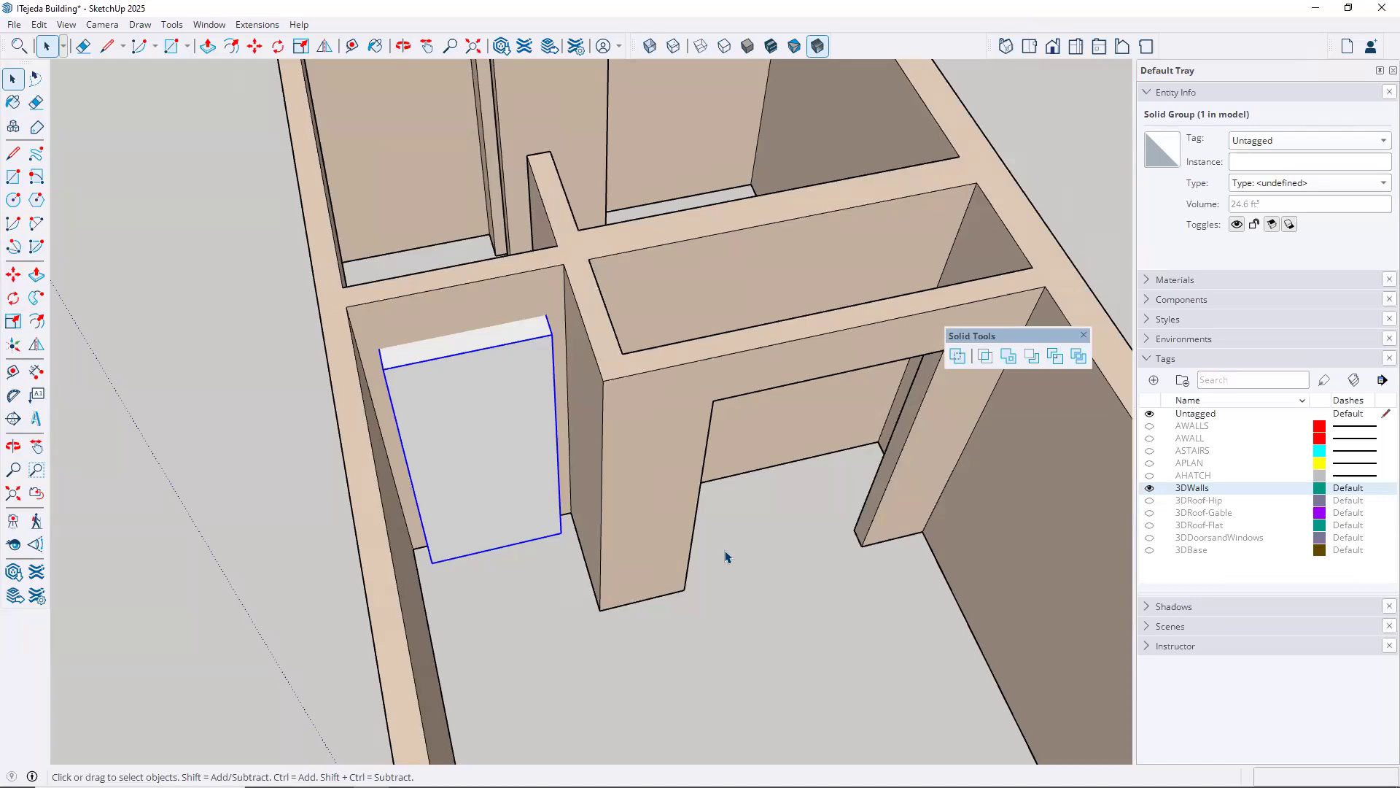
{"action": "left_click", "coordinate": [1033, 356]}
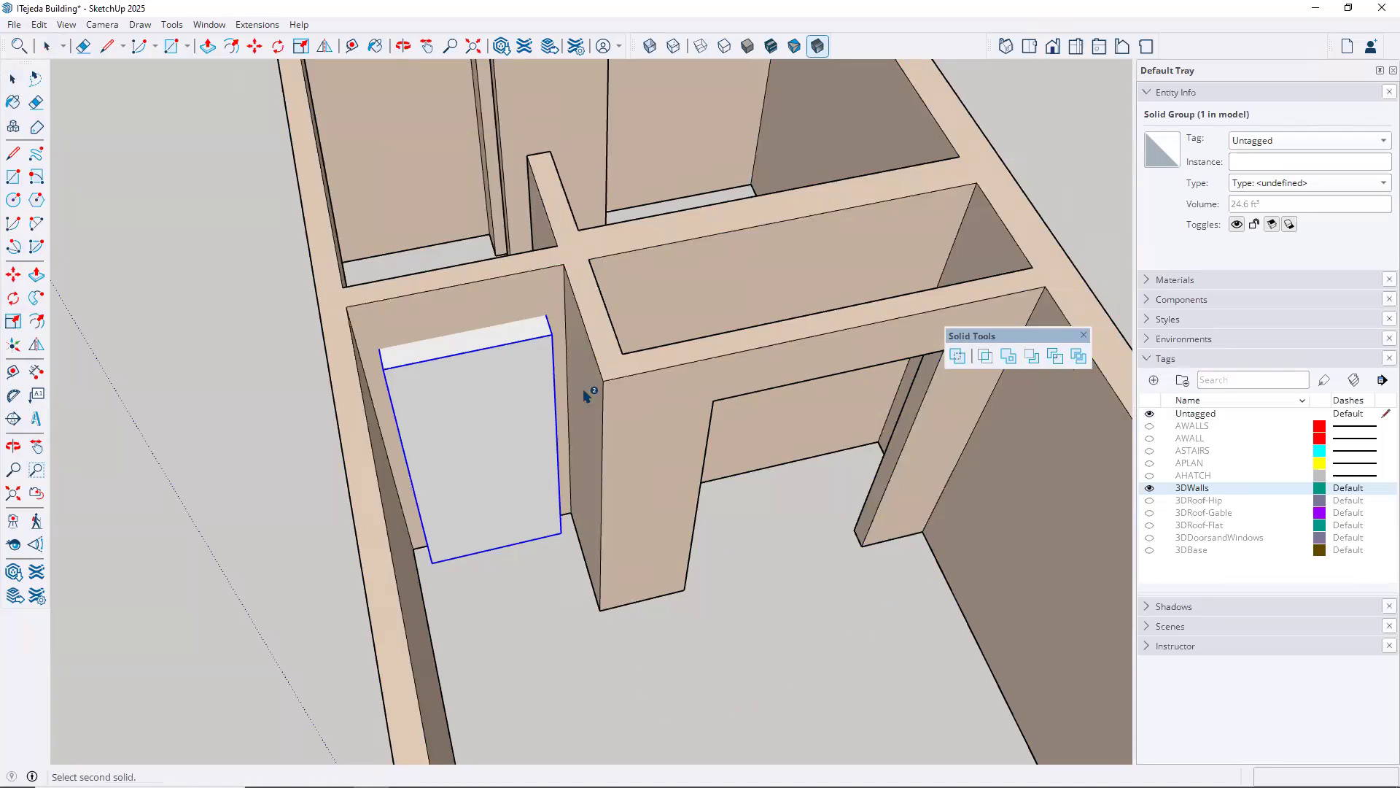
{"action": "left_click", "coordinate": [622, 378]}
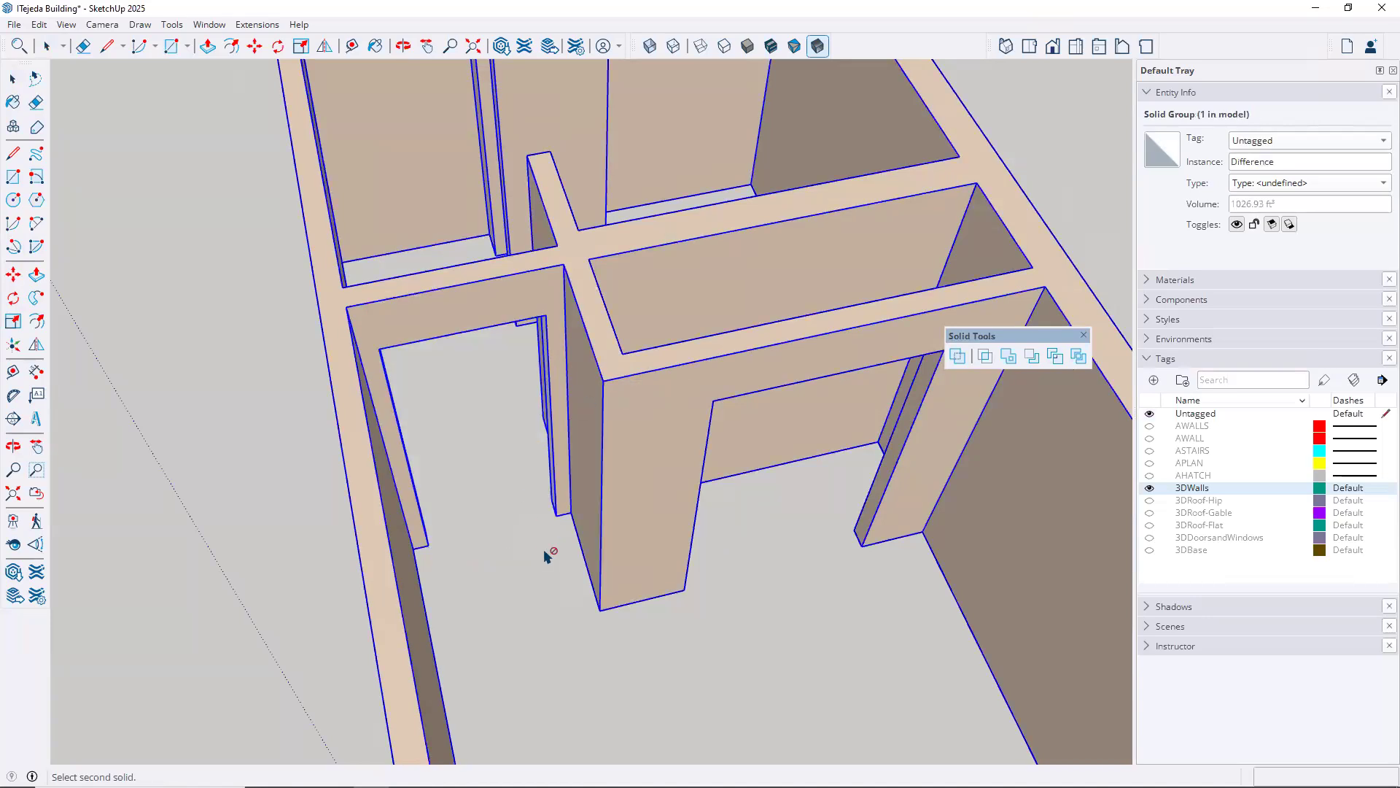
{"action": "middle_click_drag", "start_coordinate": [656, 509], "coordinate": [594, 436]}
{"action": "scroll", "coordinate": [625, 495], "scroll_direction": "down", "scroll_amount": 8}
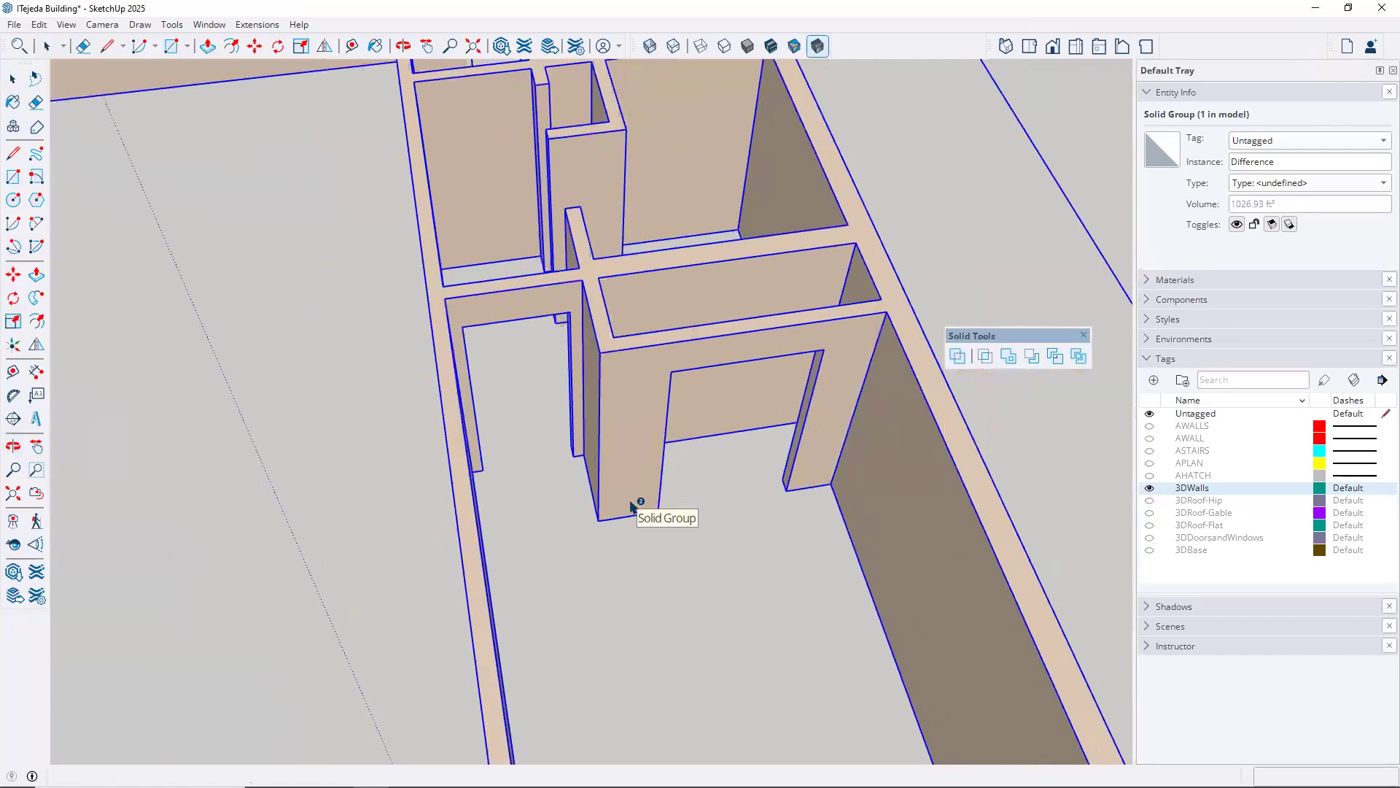
{"action": "scroll", "coordinate": [563, 429], "scroll_direction": "down", "scroll_amount": 3}
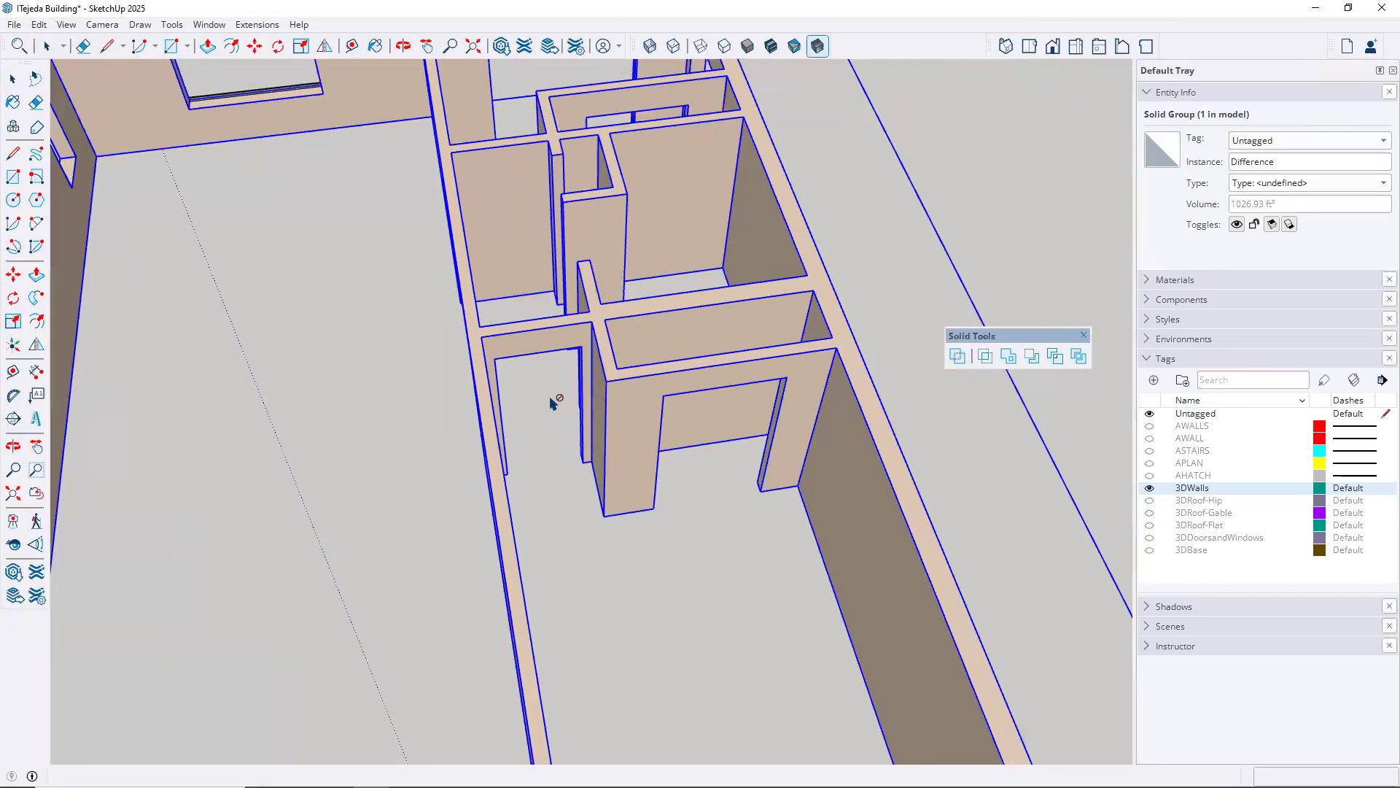
{"action": "middle_click_drag", "start_coordinate": [589, 507], "coordinate": [651, 527]}
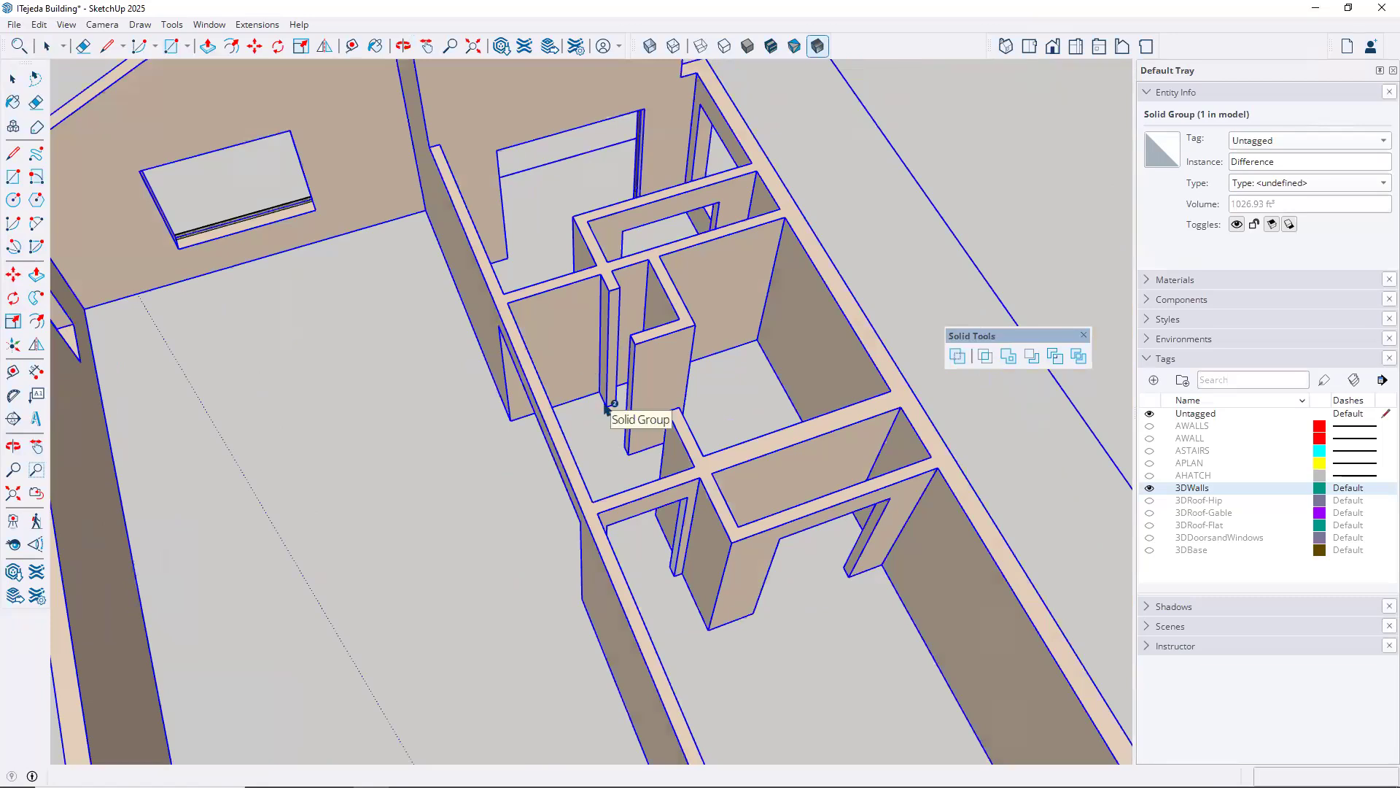
Undo the subtraction of the box from the walls and leave the Subtract tool
{"action": "left_click", "coordinate": [40, 25]}
{"action": "left_click", "coordinate": [53, 43]}
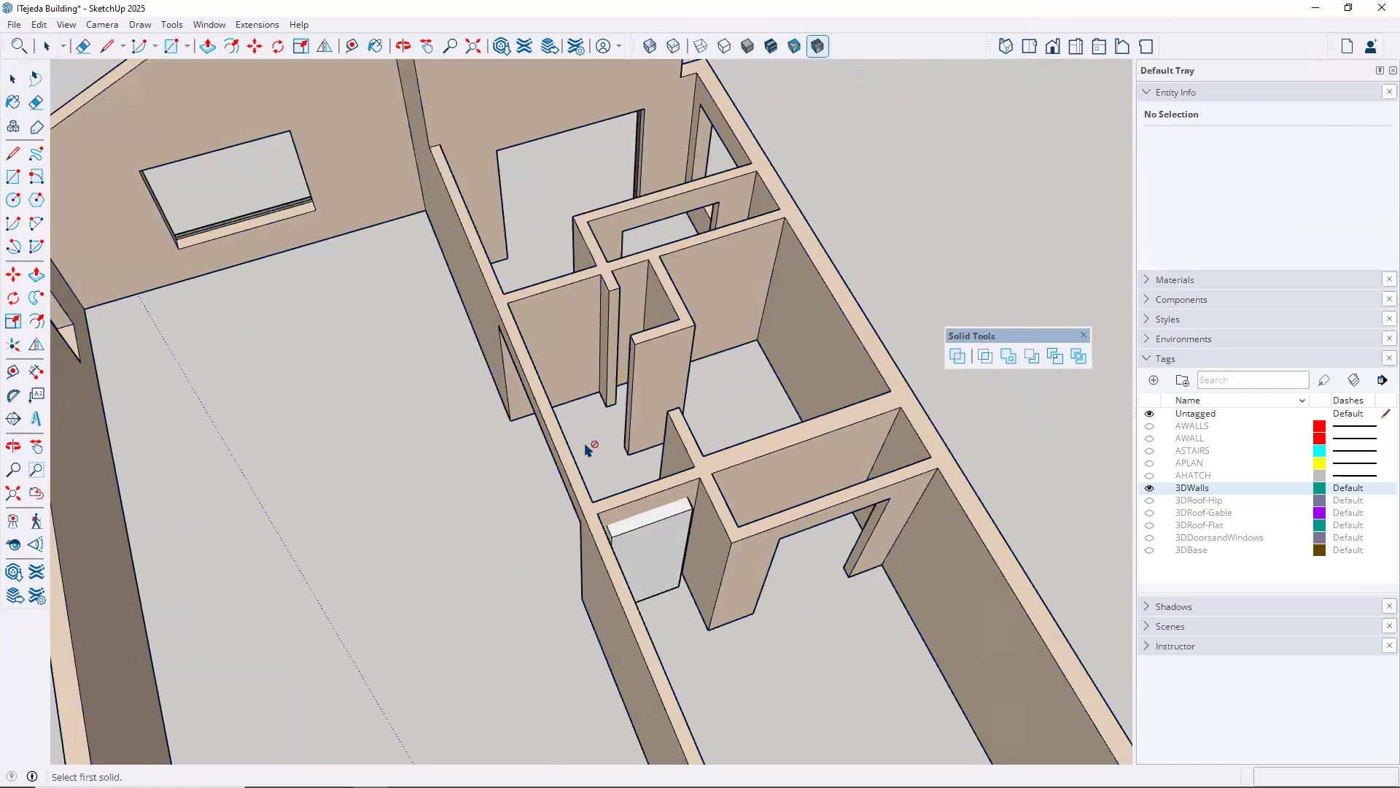
{"action": "key", "text": "space"}
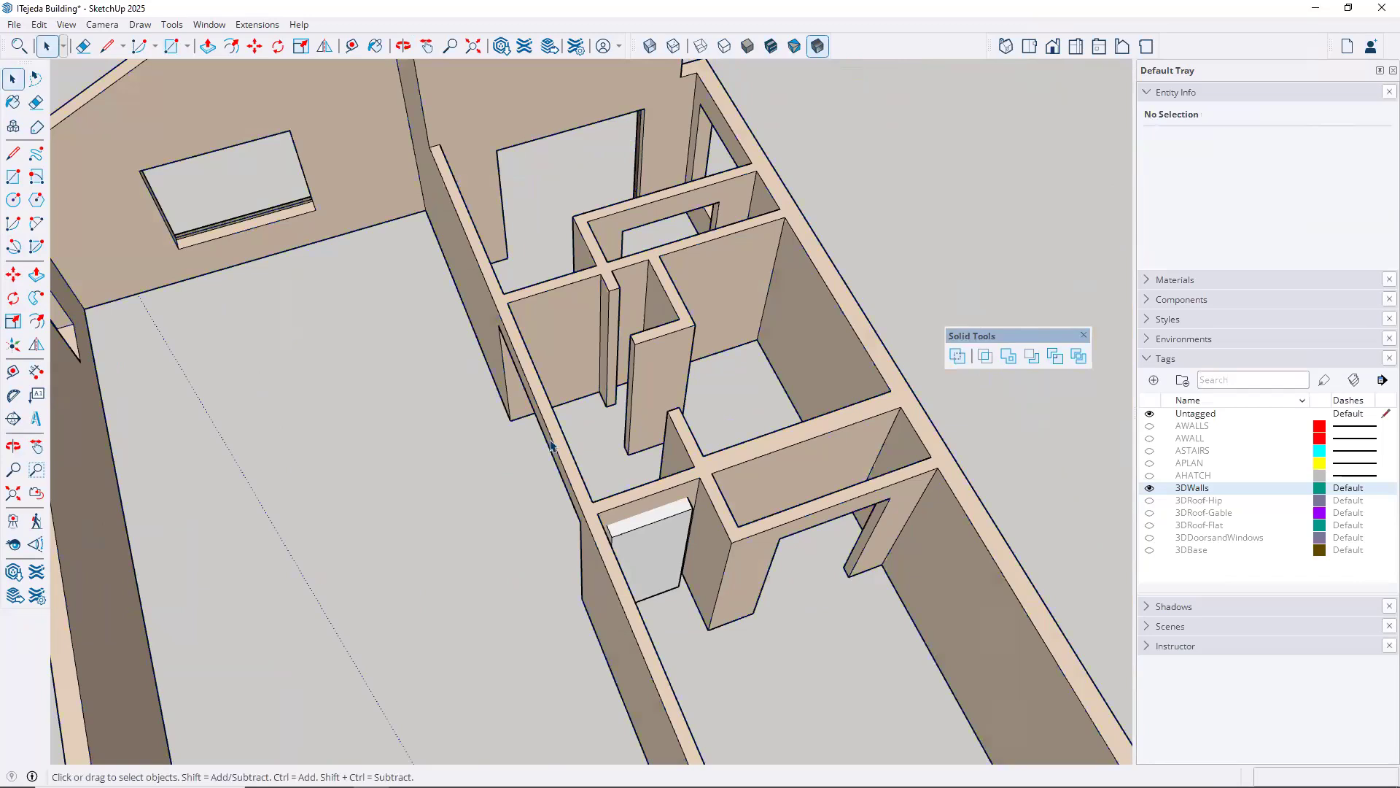
Inside the box group, Push/Pull the corridor-side face about 11' 9 13/16" through the second cross wall, then close the group
{"action": "middle_click_drag", "start_coordinate": [474, 501], "coordinate": [941, 549]}
{"action": "middle_click_drag", "start_coordinate": [759, 501], "coordinate": [679, 486]}
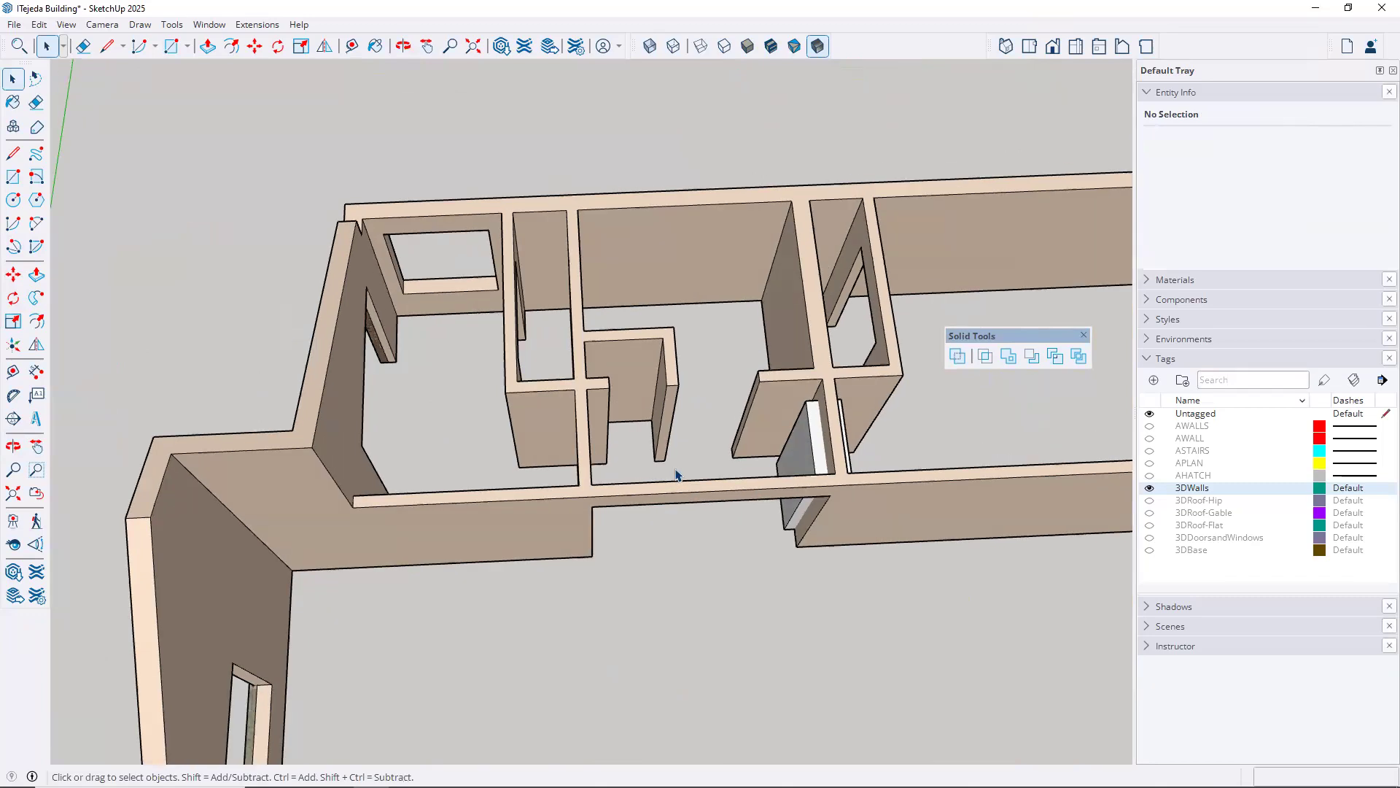
{"action": "scroll", "coordinate": [679, 474], "scroll_direction": "up", "scroll_amount": 2}
{"action": "middle_click_drag", "start_coordinate": [488, 448], "coordinate": [891, 375]}
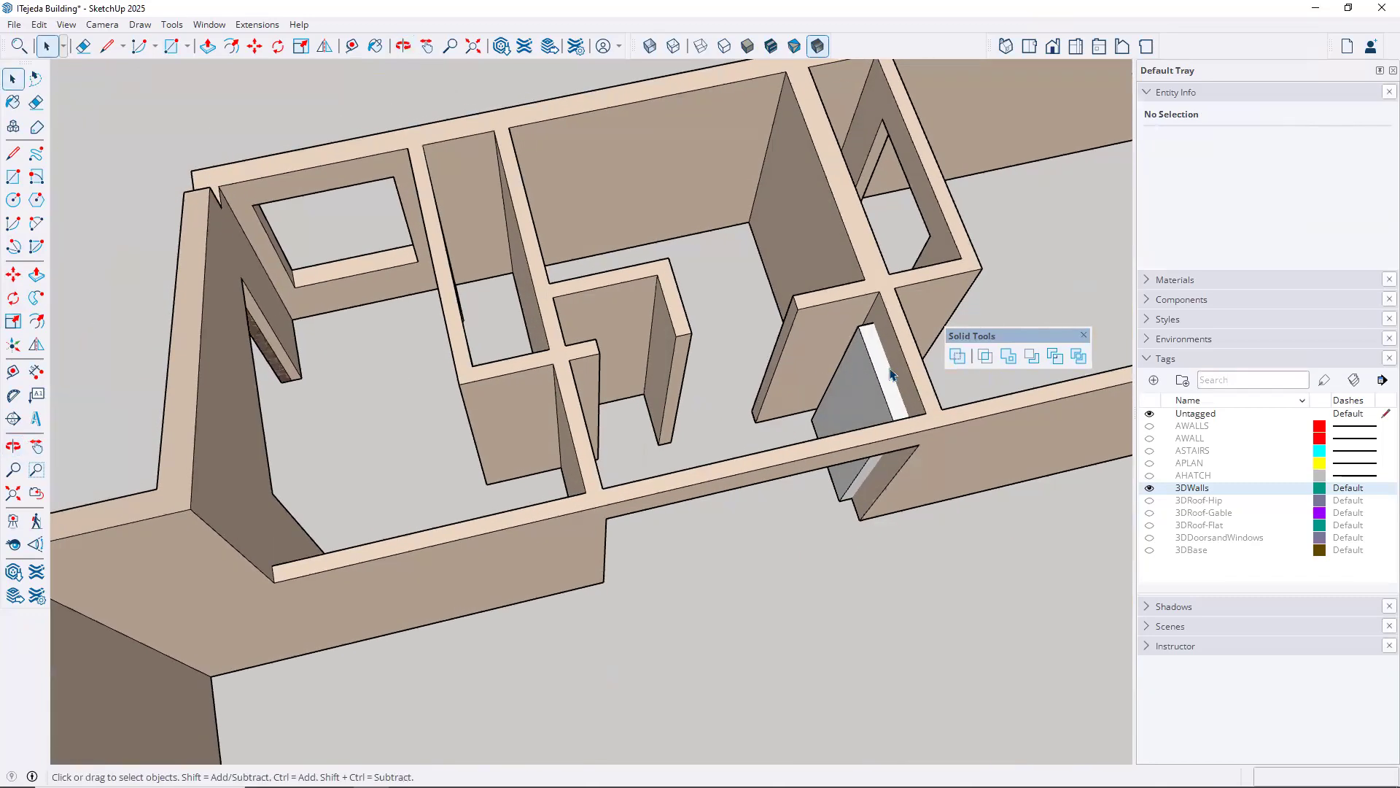
{"action": "double_click", "coordinate": [861, 380]}
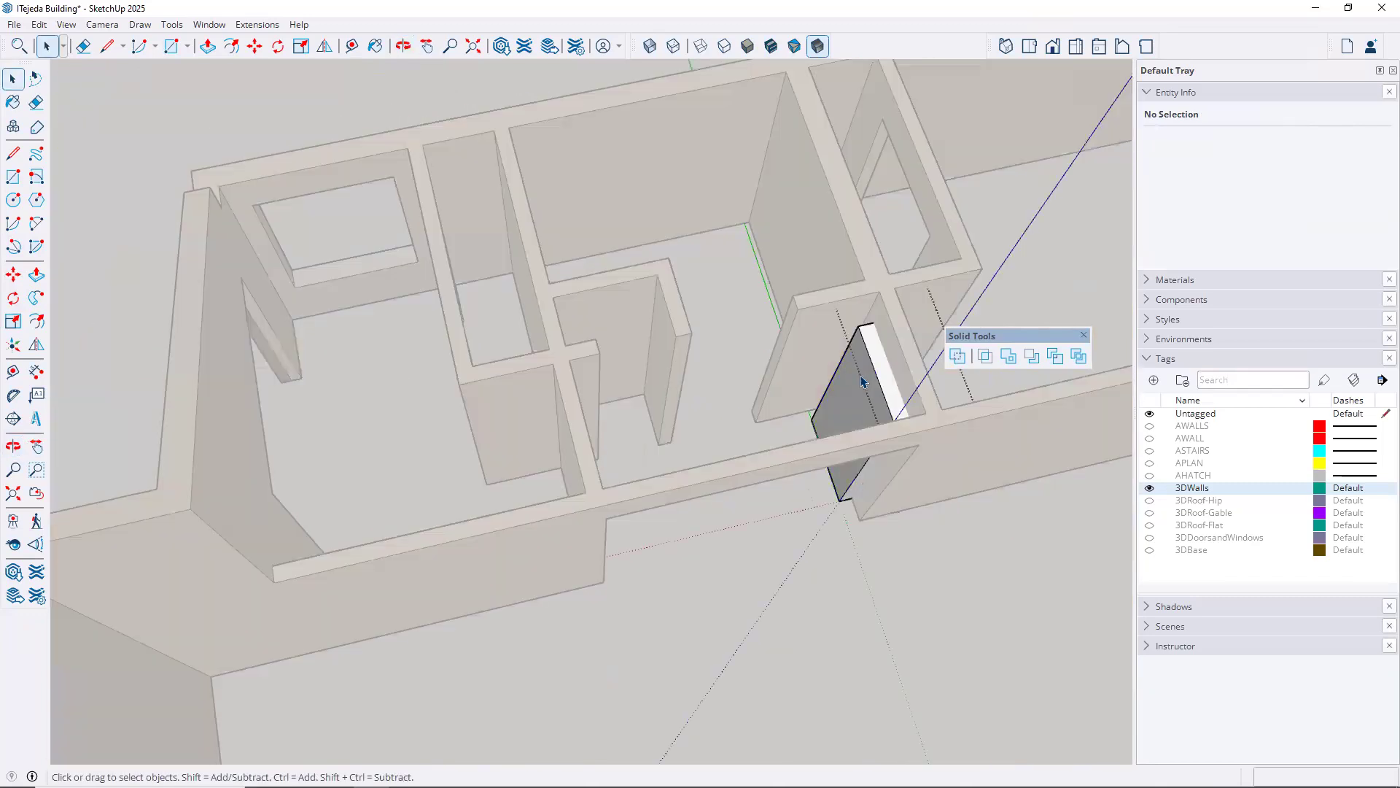
{"action": "key", "text": "p"}
{"action": "left_click", "coordinate": [862, 380]}
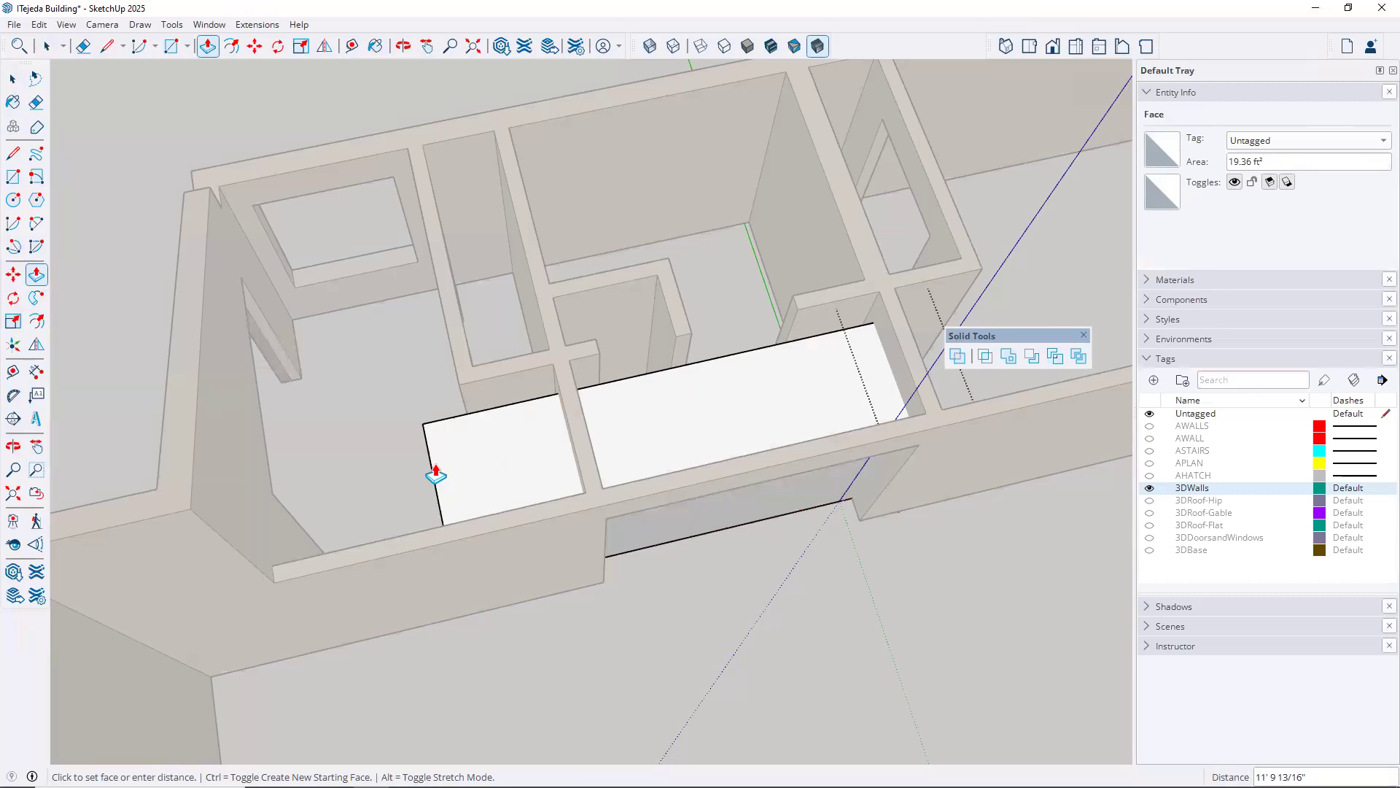
{"action": "left_click", "coordinate": [435, 474]}
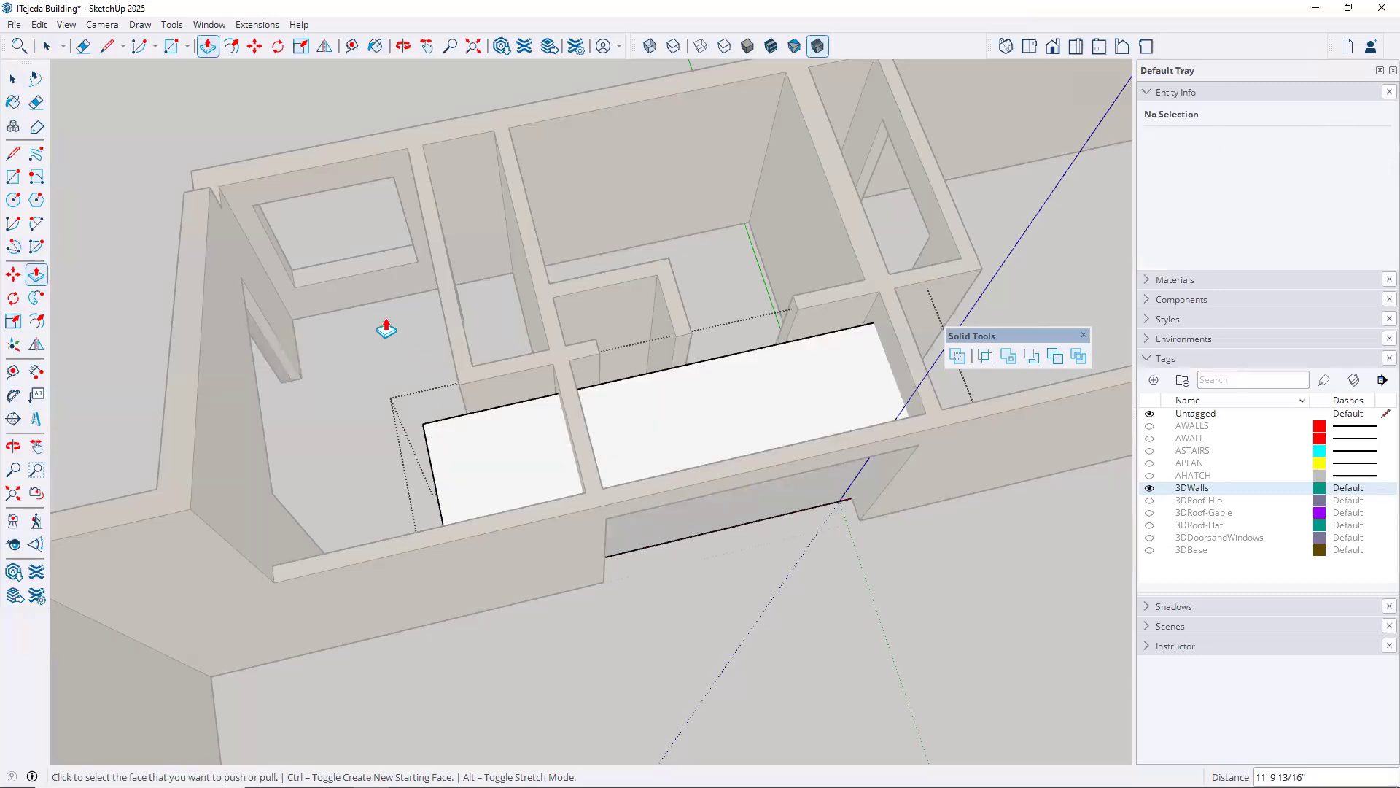
{"action": "key", "text": "space"}
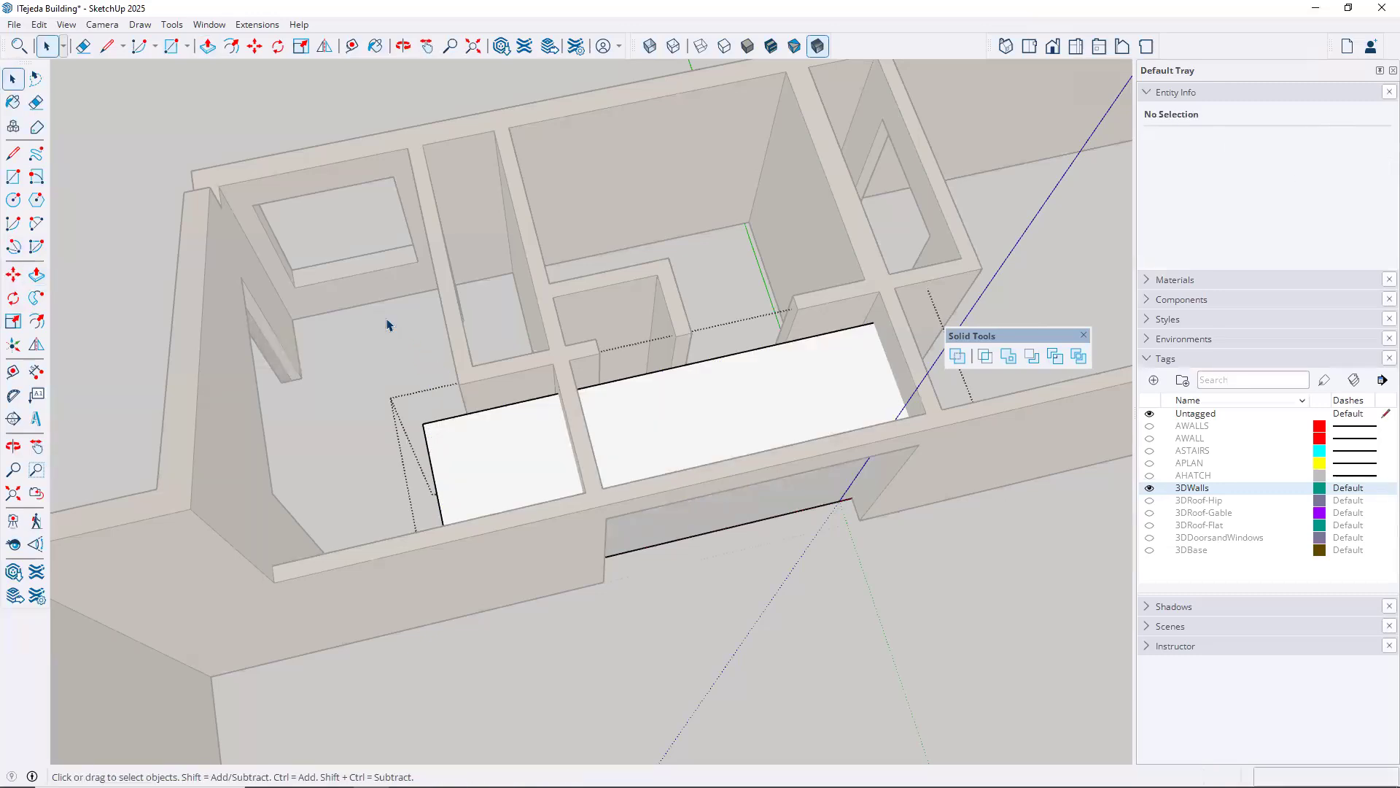
{"action": "left_click", "coordinate": [387, 320]}
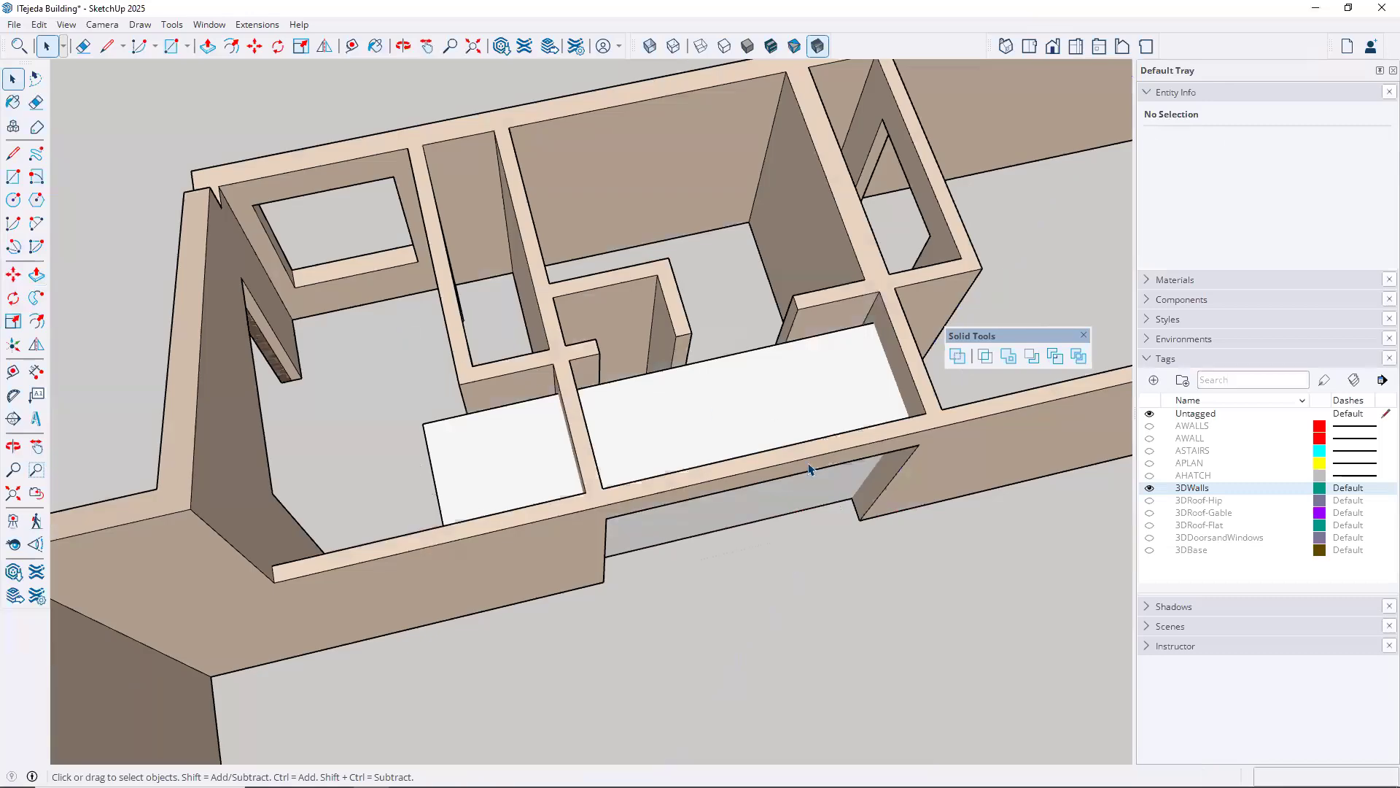
Subtract the lengthened box from the building's wall group to cut door openings through both corridor cross walls
{"action": "middle_click_drag", "start_coordinate": [703, 406], "coordinate": [822, 365]}
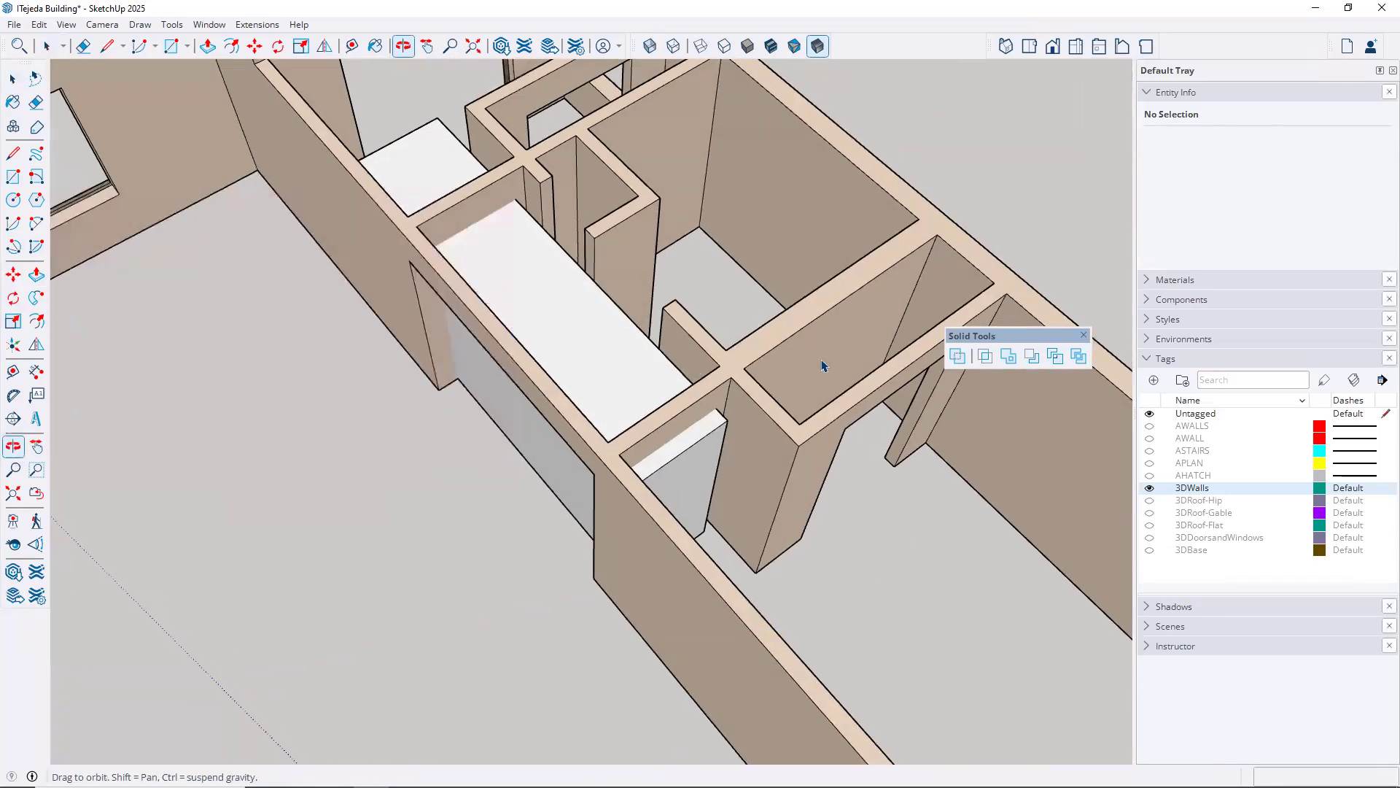
{"action": "left_click", "coordinate": [1033, 356]}
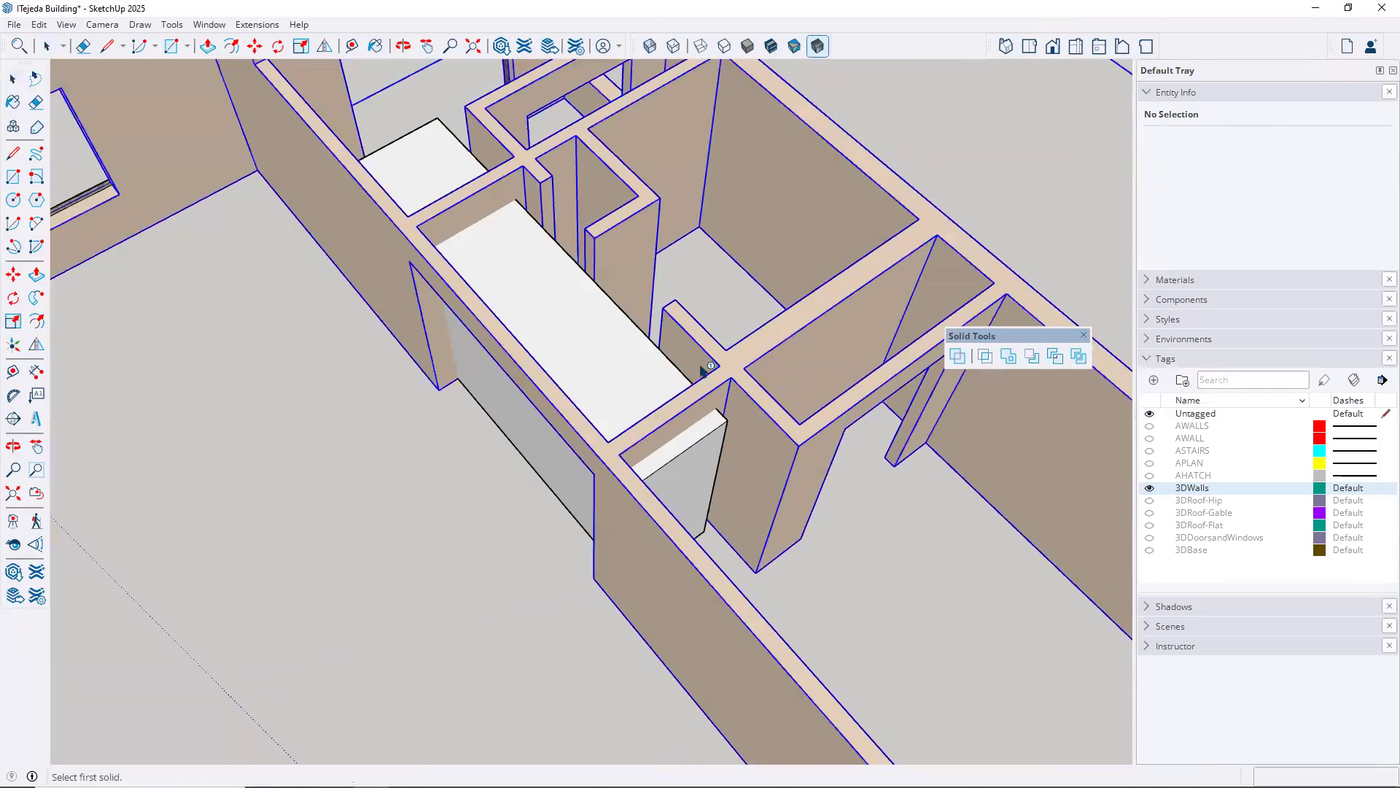
{"action": "left_click", "coordinate": [621, 340]}
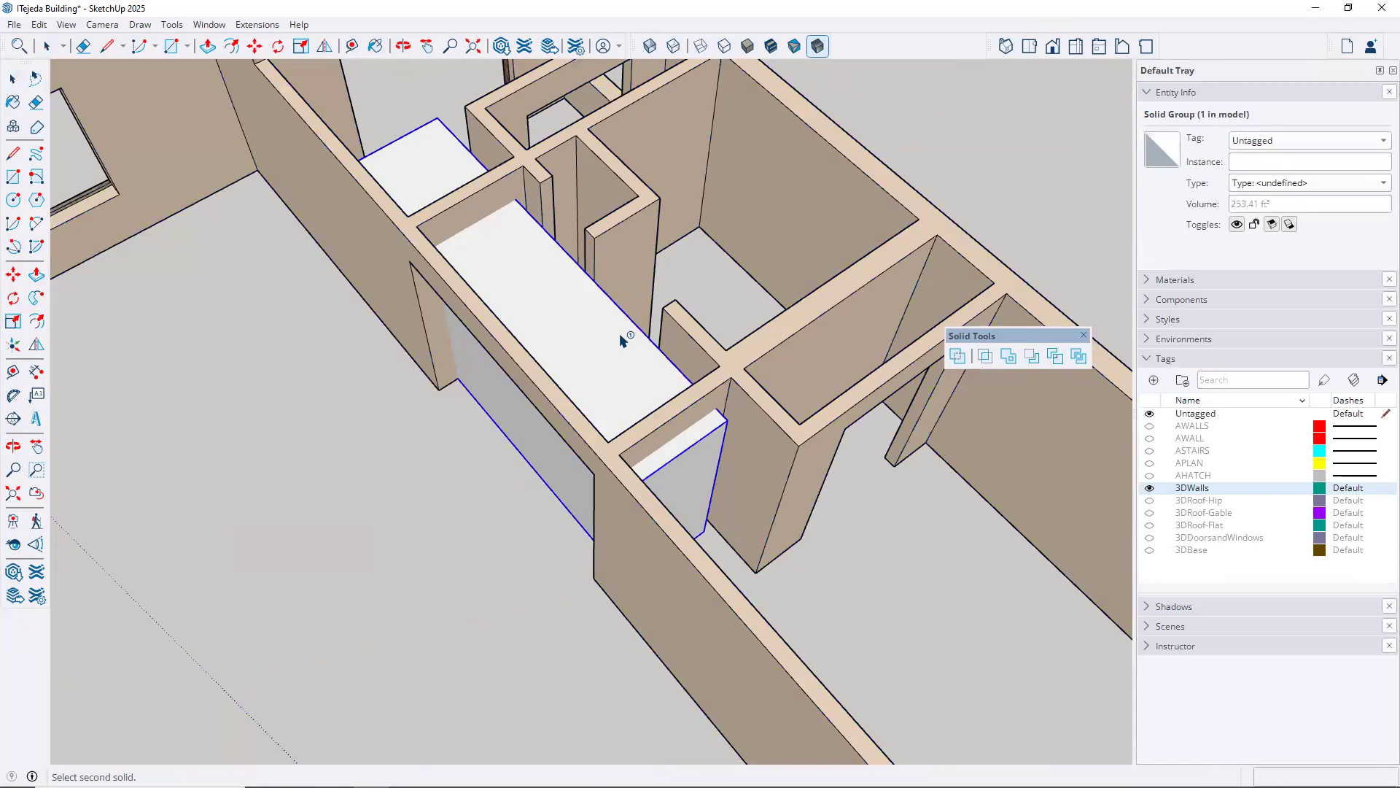
{"action": "left_click", "coordinate": [704, 338]}
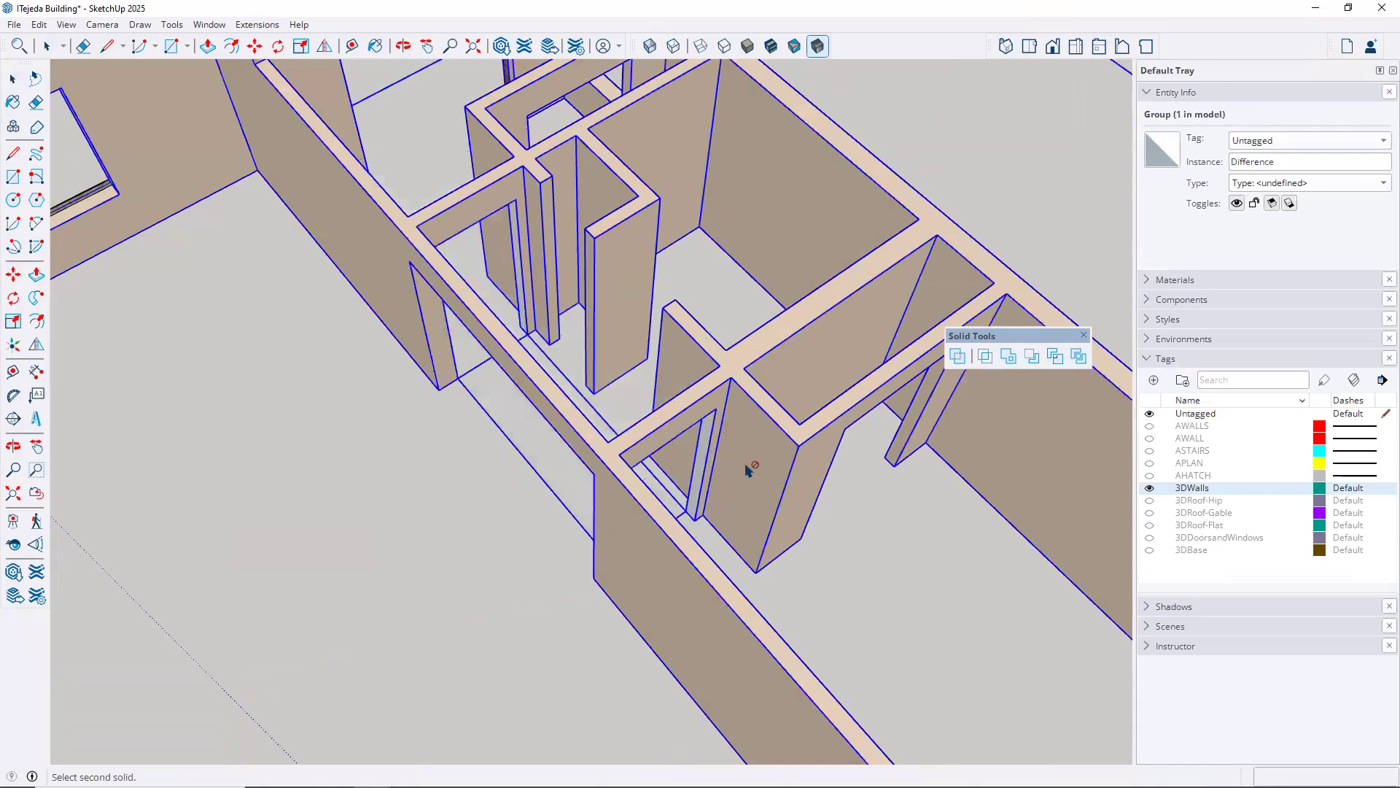
{"action": "middle_click_drag", "start_coordinate": [756, 550], "coordinate": [333, 469]}
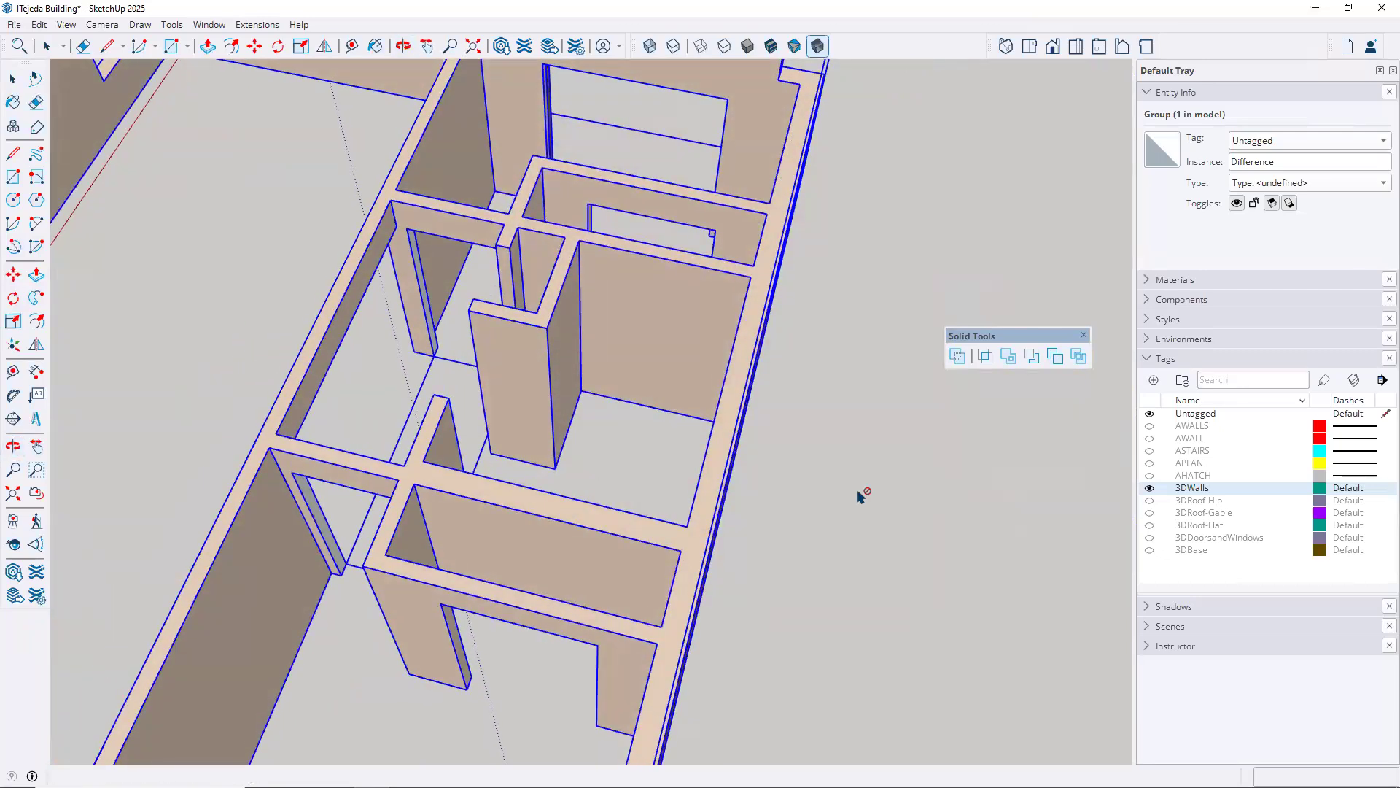
{"action": "key", "text": "space"}
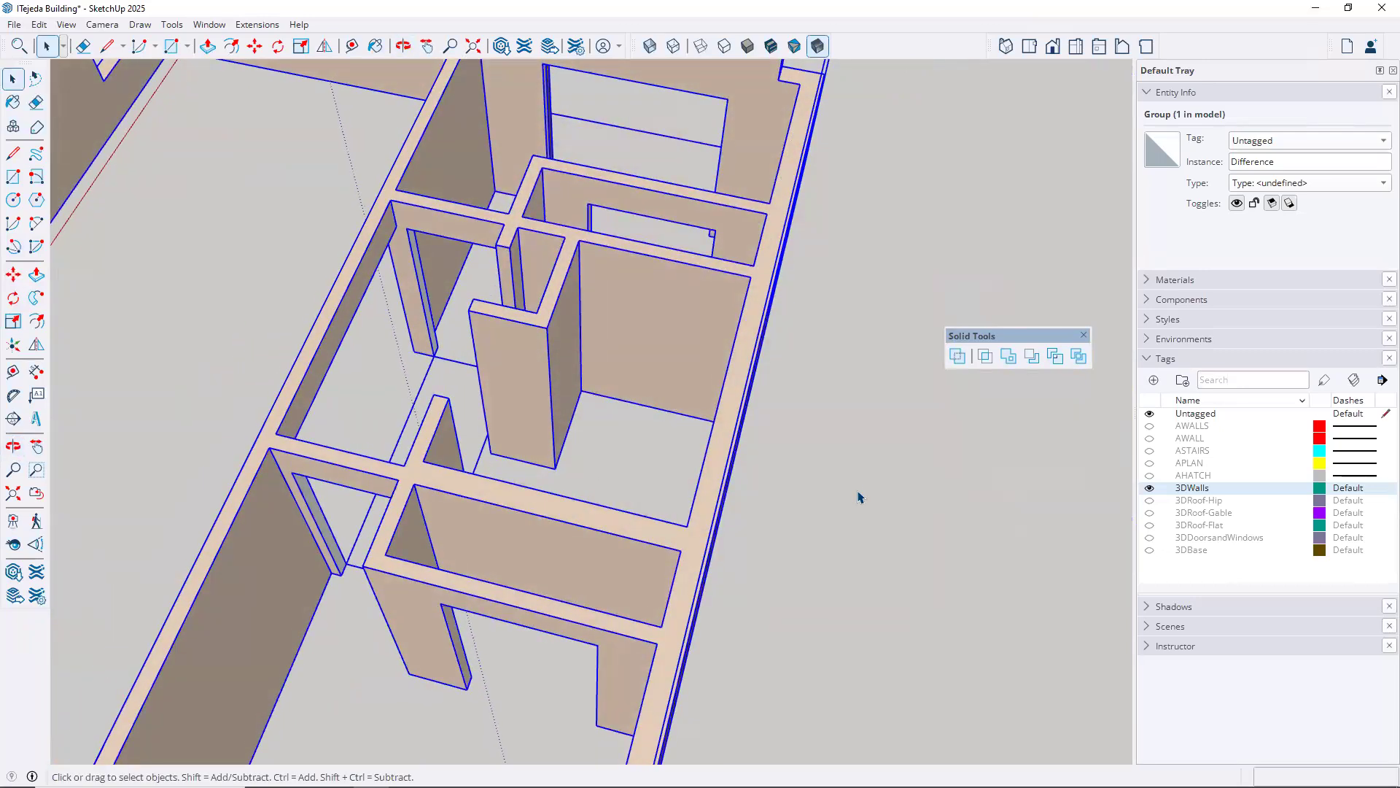
Inside the wall group, erase the leftover floor edges across the wide opening and corridor, then close the group
{"action": "left_click", "coordinate": [859, 497]}
{"action": "middle_click_drag", "start_coordinate": [636, 508], "coordinate": [722, 474]}
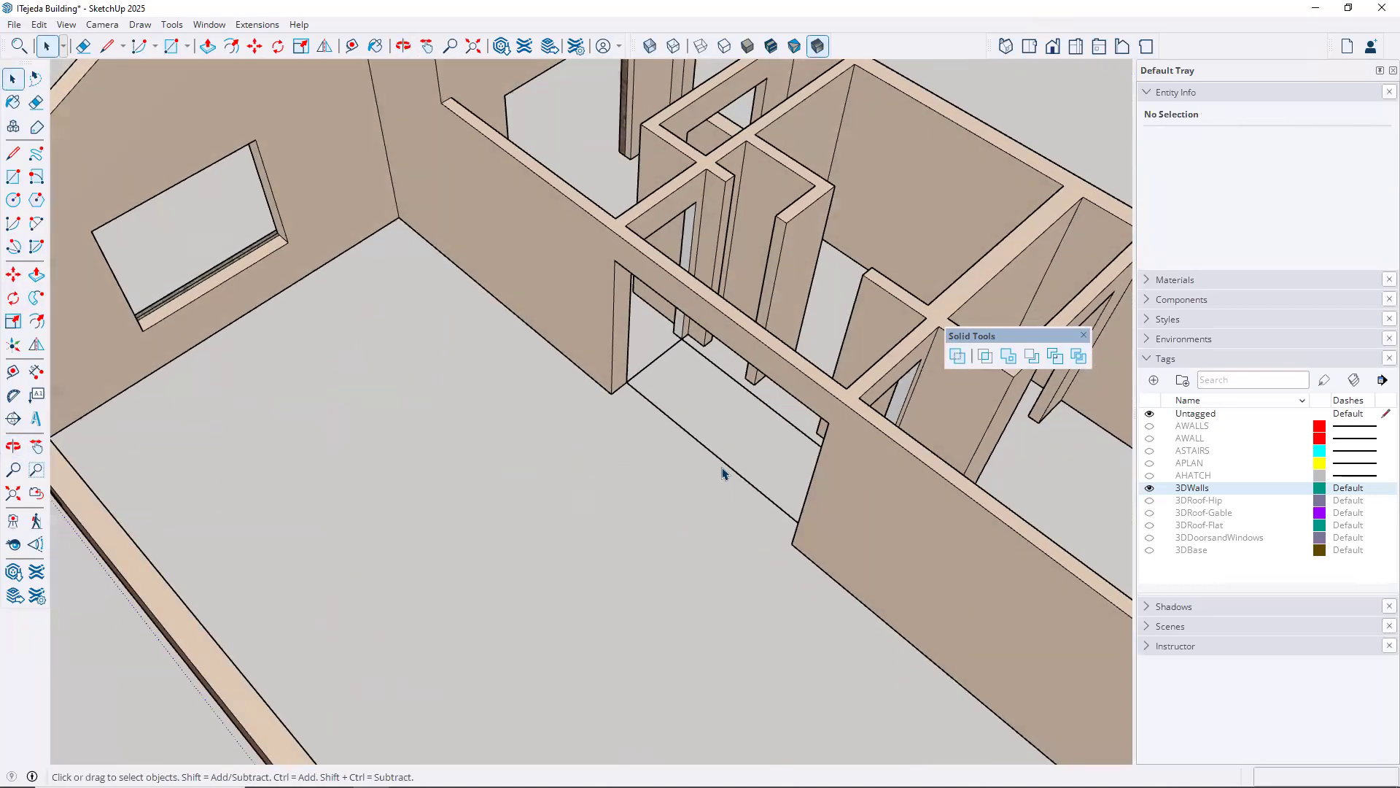
{"action": "left_click", "coordinate": [721, 465]}
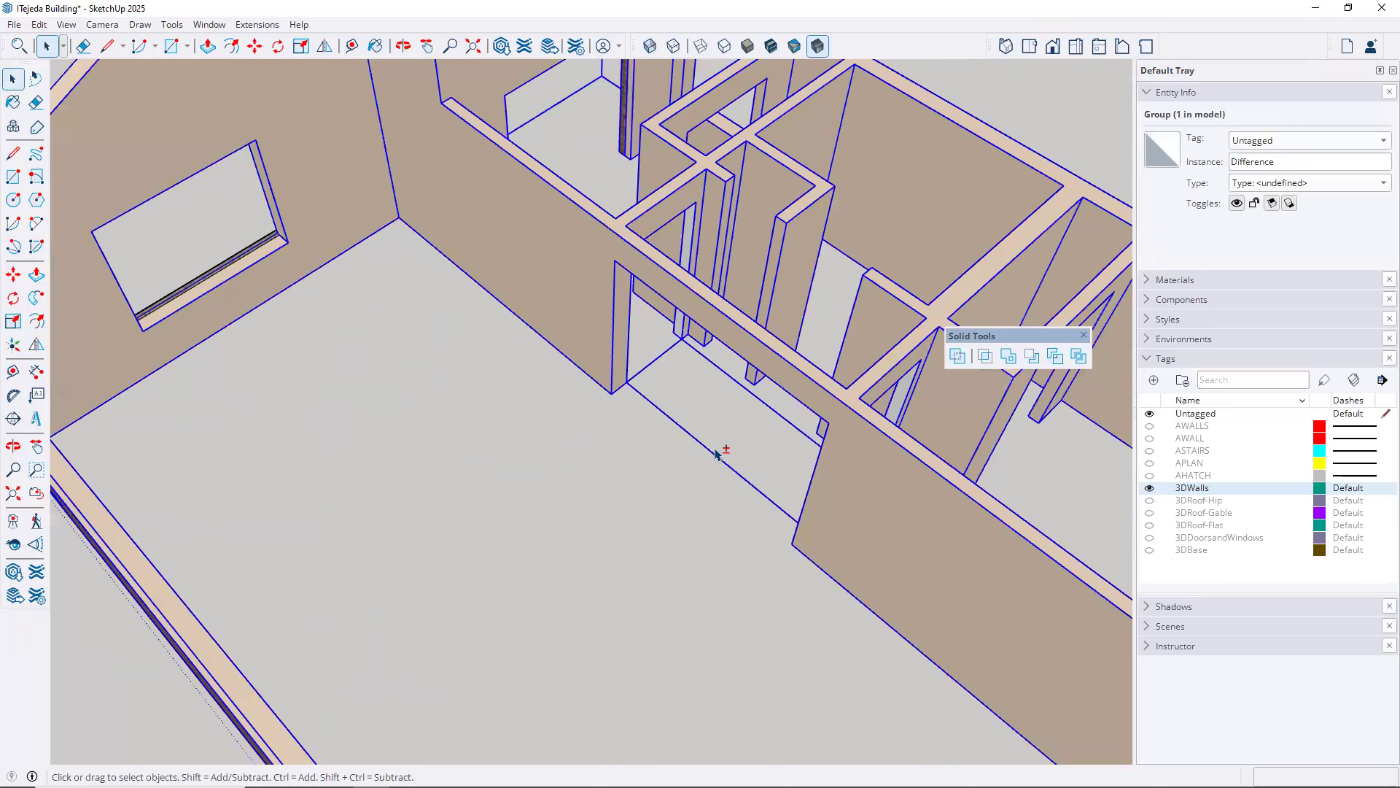
{"action": "mouse_move", "coordinate": [622, 469]}
{"action": "middle_mouse_down"}
{"action": "mouse_move", "coordinate": [562, 482]}
{"action": "mouse_move", "coordinate": [663, 400]}
{"action": "mouse_move", "coordinate": [645, 467]}
{"action": "middle_mouse_up"}
{"action": "scroll", "coordinate": [646, 468], "scroll_direction": "up", "scroll_amount": 3}
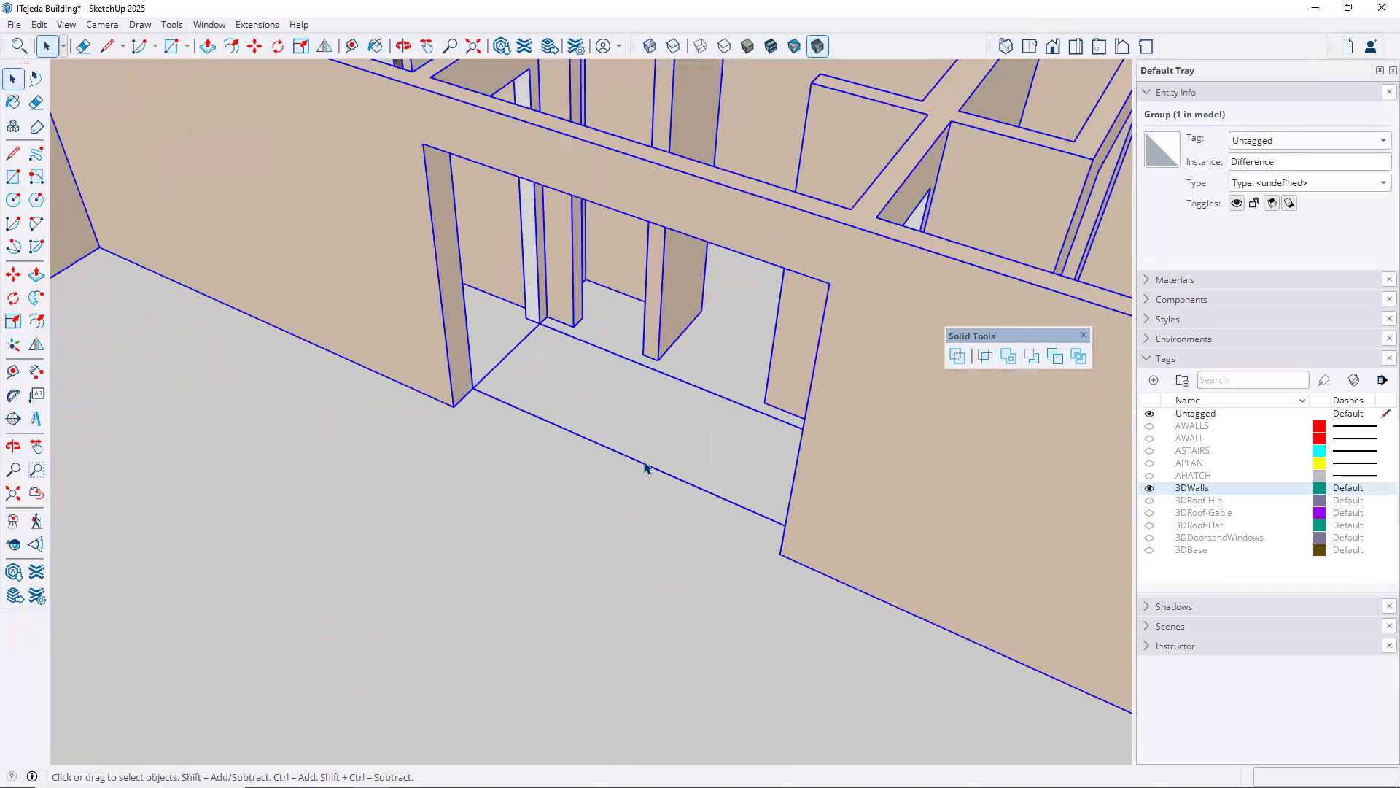
{"action": "scroll", "coordinate": [651, 447], "scroll_direction": "down", "scroll_amount": 2}
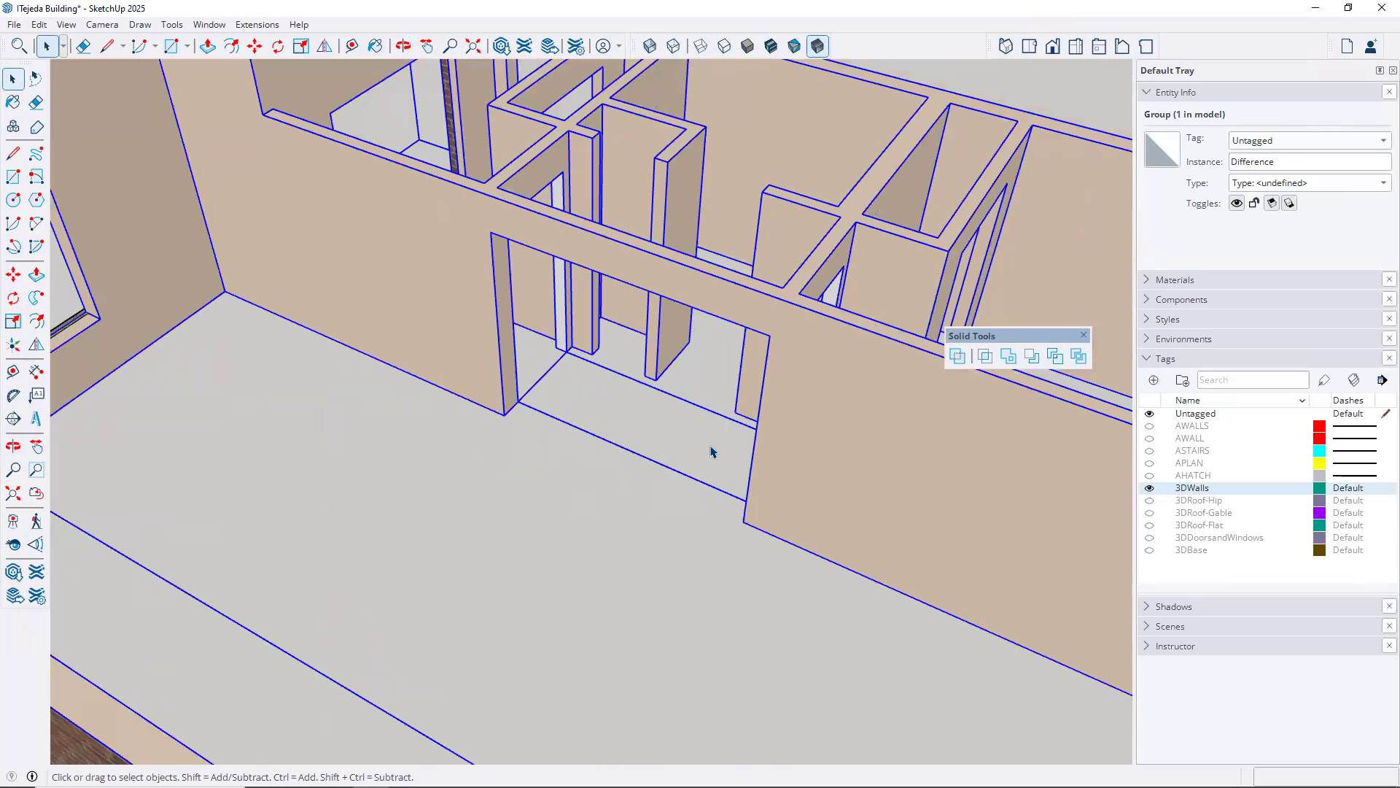
{"action": "double_click", "coordinate": [796, 467]}
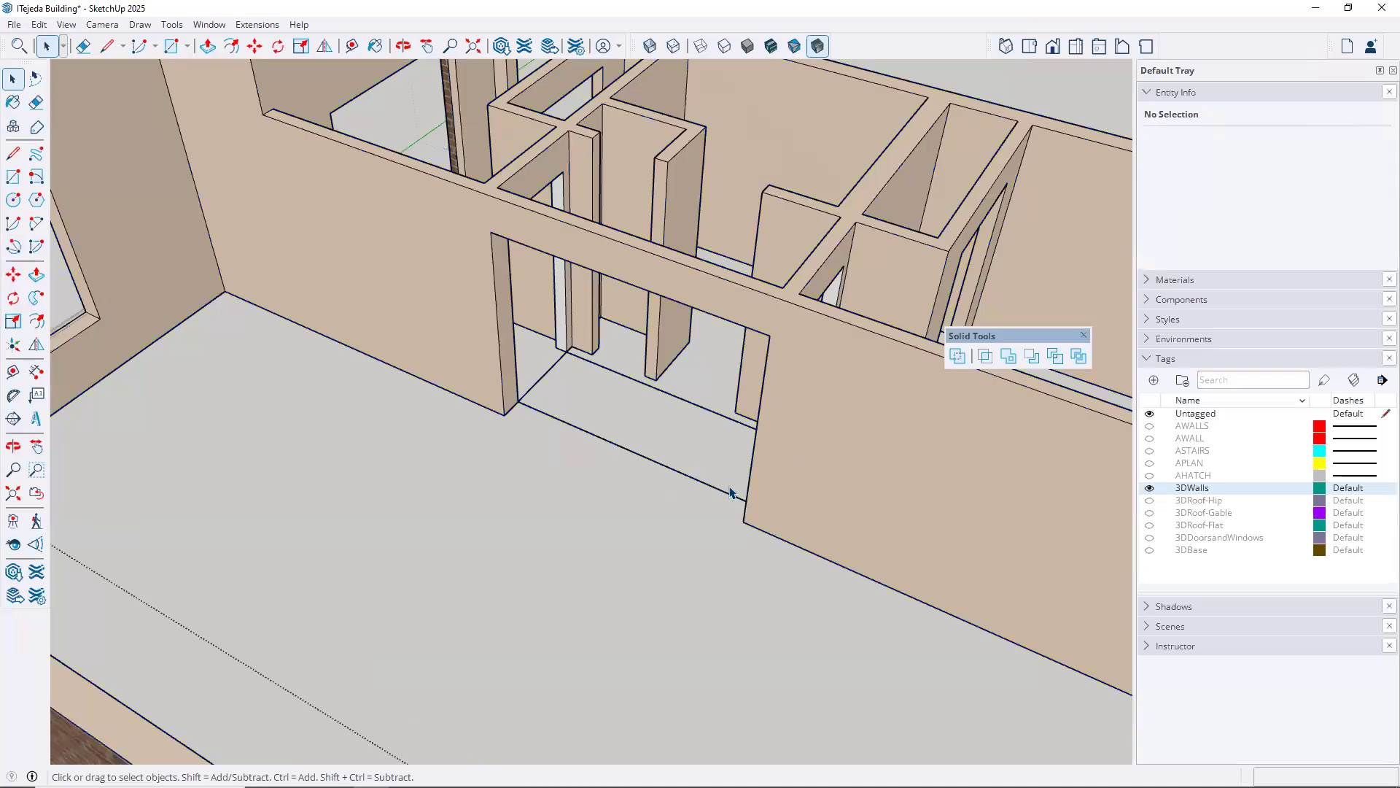
{"action": "key", "text": "e"}
{"action": "left_click", "coordinate": [684, 400]}
{"action": "left_click", "coordinate": [637, 431]}
{"action": "mouse_move", "coordinate": [556, 363]}
{"action": "left_mouse_down"}
{"action": "mouse_move", "coordinate": [631, 388]}
{"action": "mouse_move", "coordinate": [669, 353]}
{"action": "left_mouse_up"}
{"action": "mouse_move", "coordinate": [639, 427]}
{"action": "middle_mouse_down"}
{"action": "mouse_move", "coordinate": [612, 468]}
{"action": "mouse_move", "coordinate": [306, 554]}
{"action": "mouse_move", "coordinate": [316, 578]}
{"action": "mouse_move", "coordinate": [387, 609]}
{"action": "middle_mouse_up"}
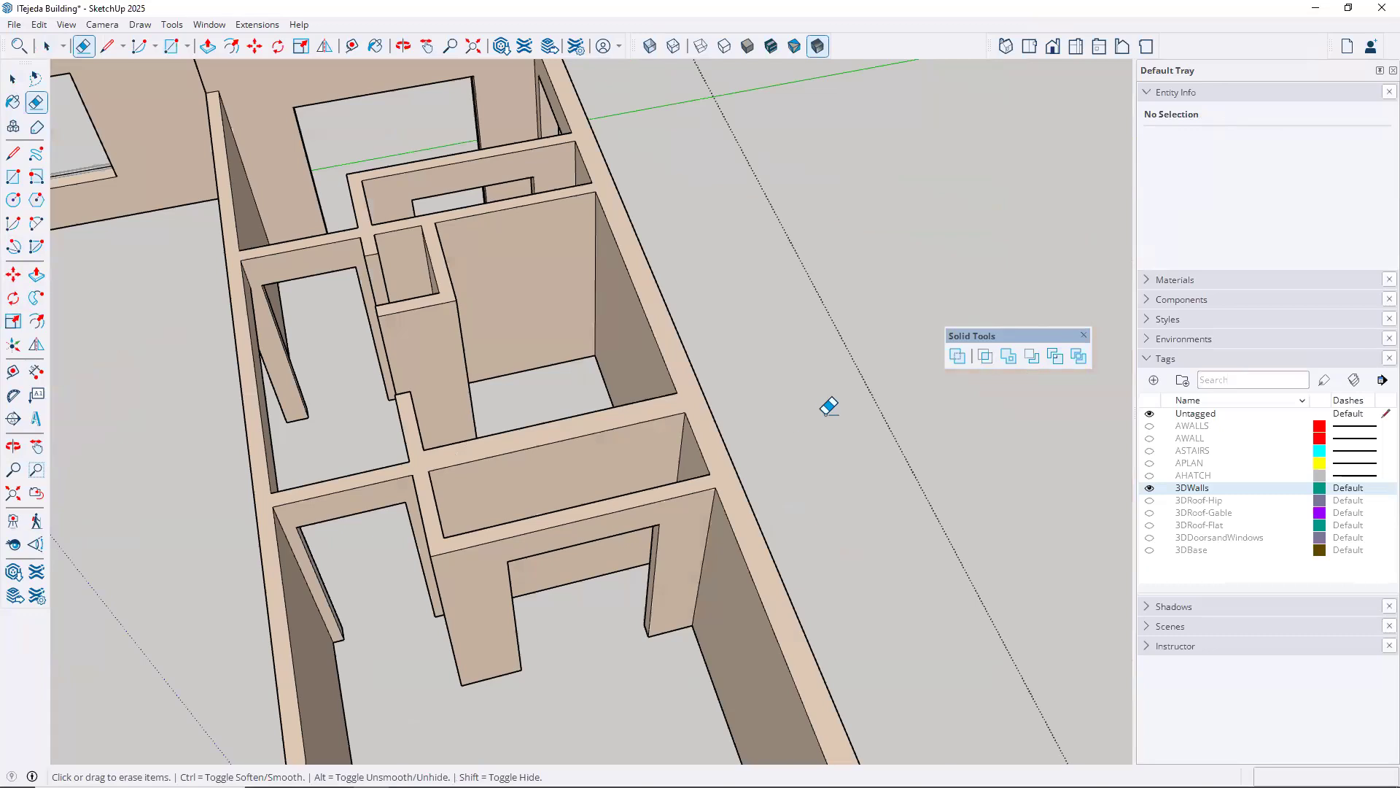
{"action": "key", "text": "space"}
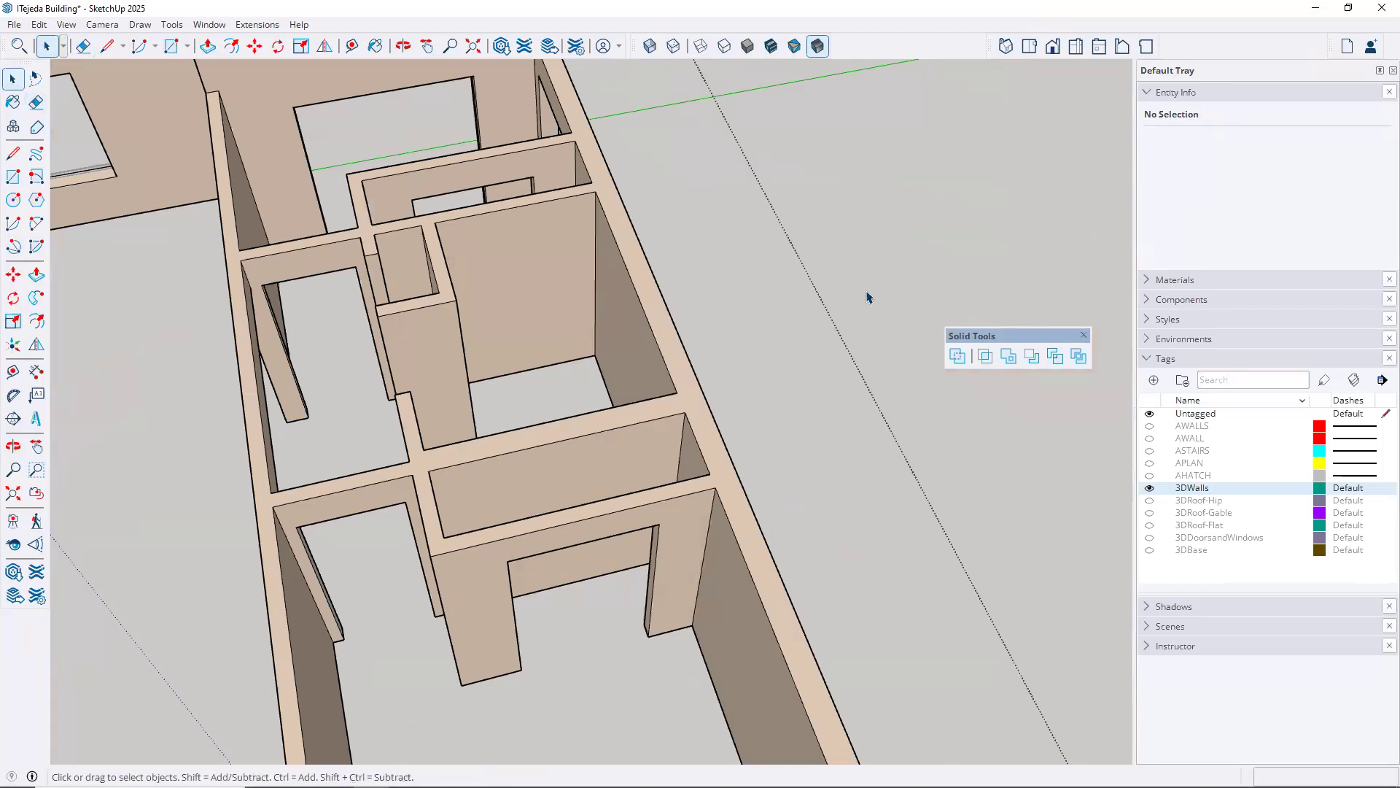
{"action": "left_click", "coordinate": [917, 255]}
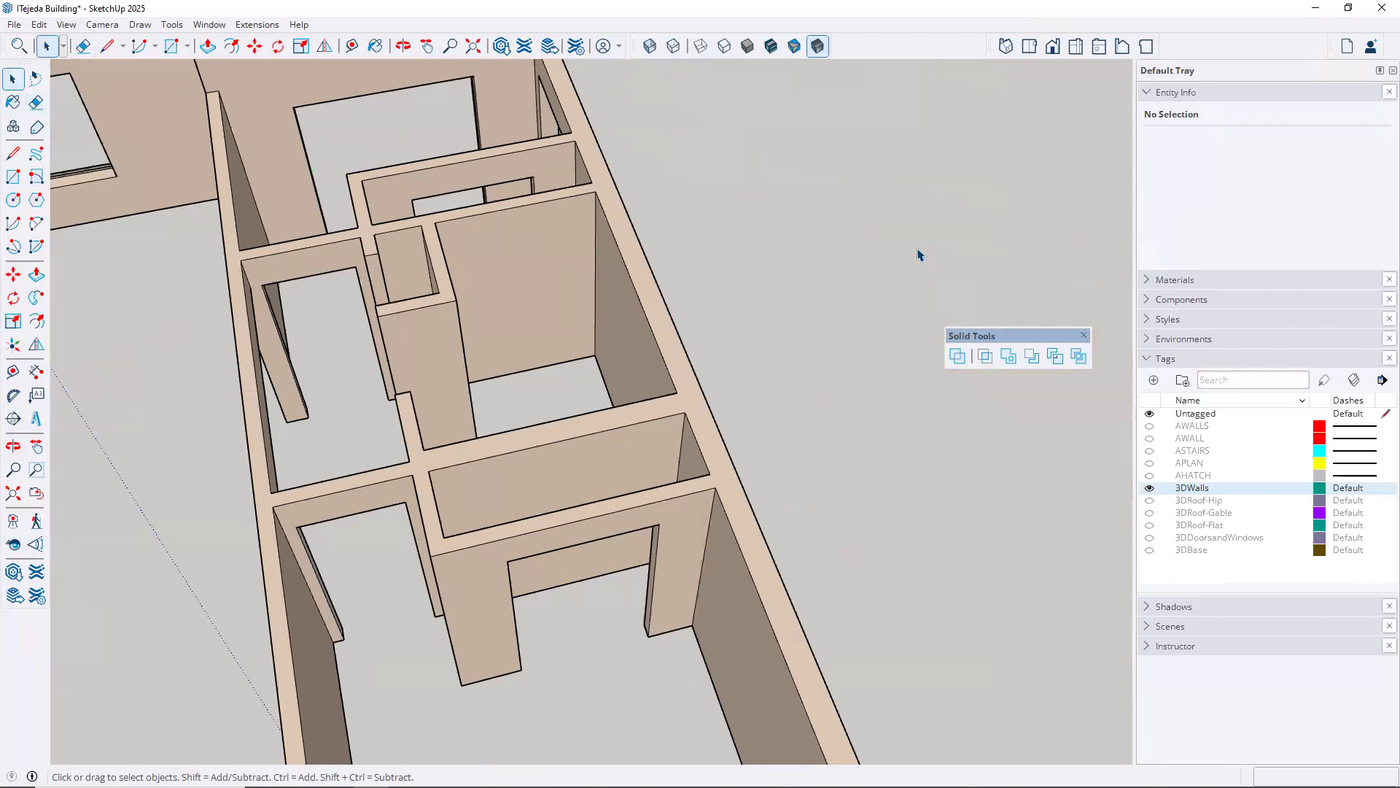
Check the wall group's solid status, then look over the building from the outside on several sides
{"action": "left_click", "coordinate": [697, 390]}
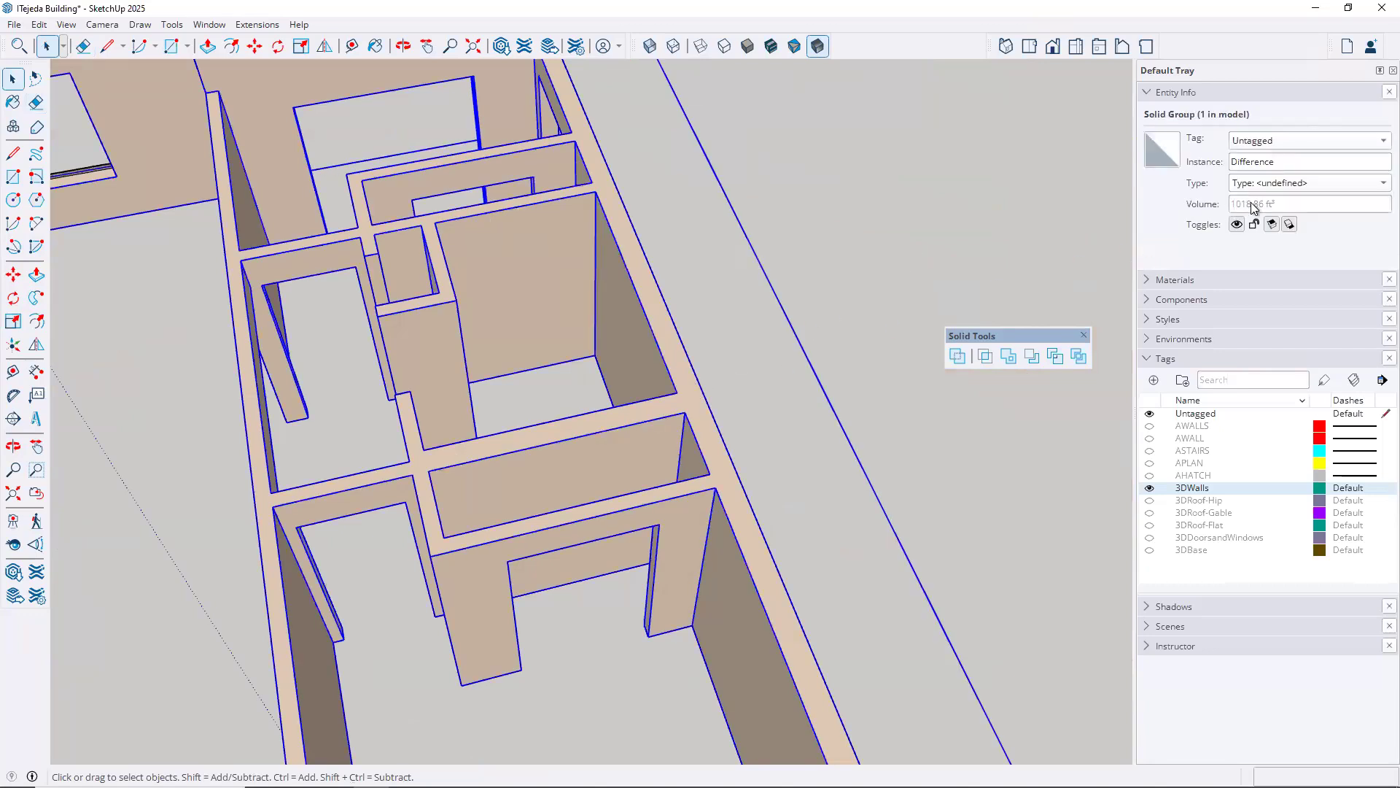
{"action": "left_click", "coordinate": [868, 336]}
{"action": "middle_click_drag", "start_coordinate": [865, 344], "coordinate": [711, 474]}
{"action": "middle_click_drag", "start_coordinate": [647, 437], "coordinate": [788, 267]}
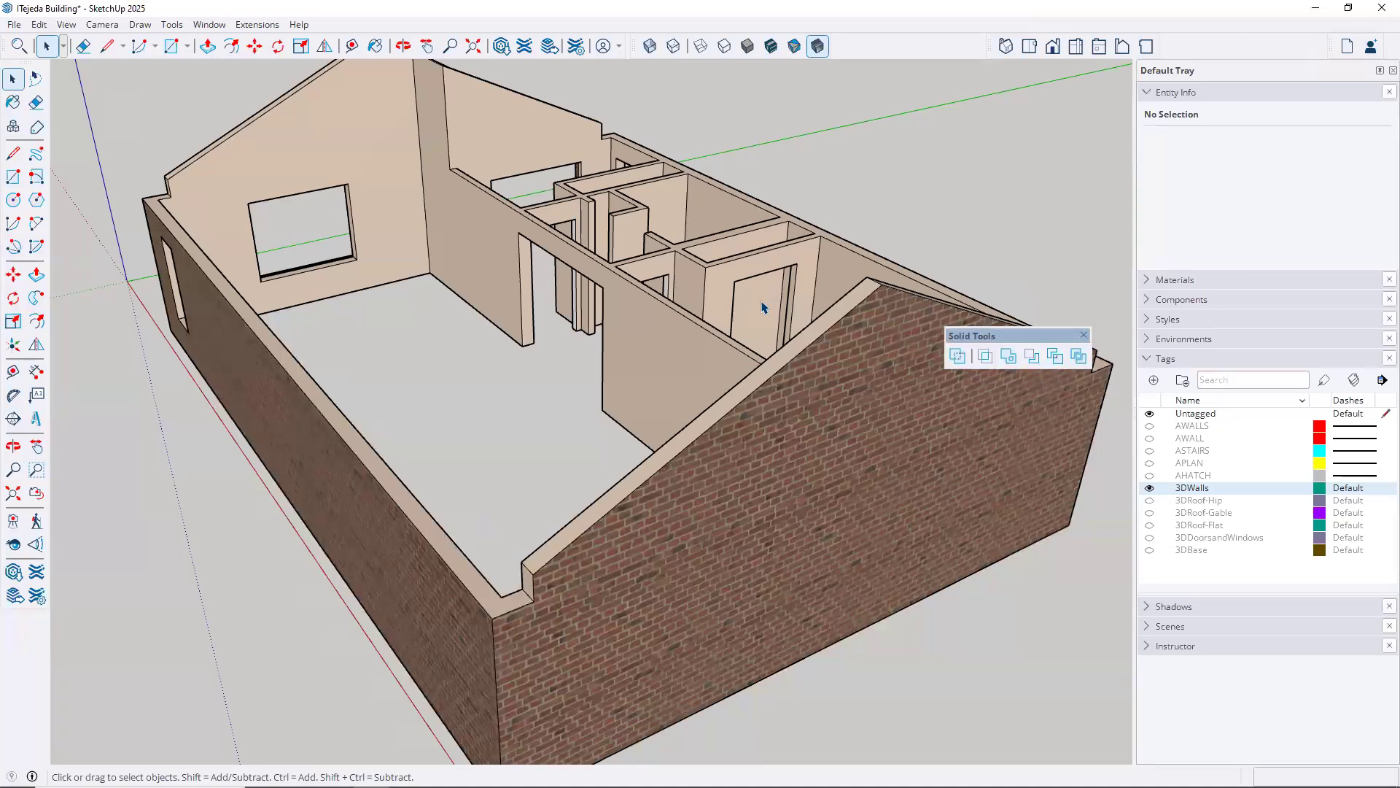
{"action": "scroll", "coordinate": [763, 307], "scroll_direction": "down", "scroll_amount": 3}
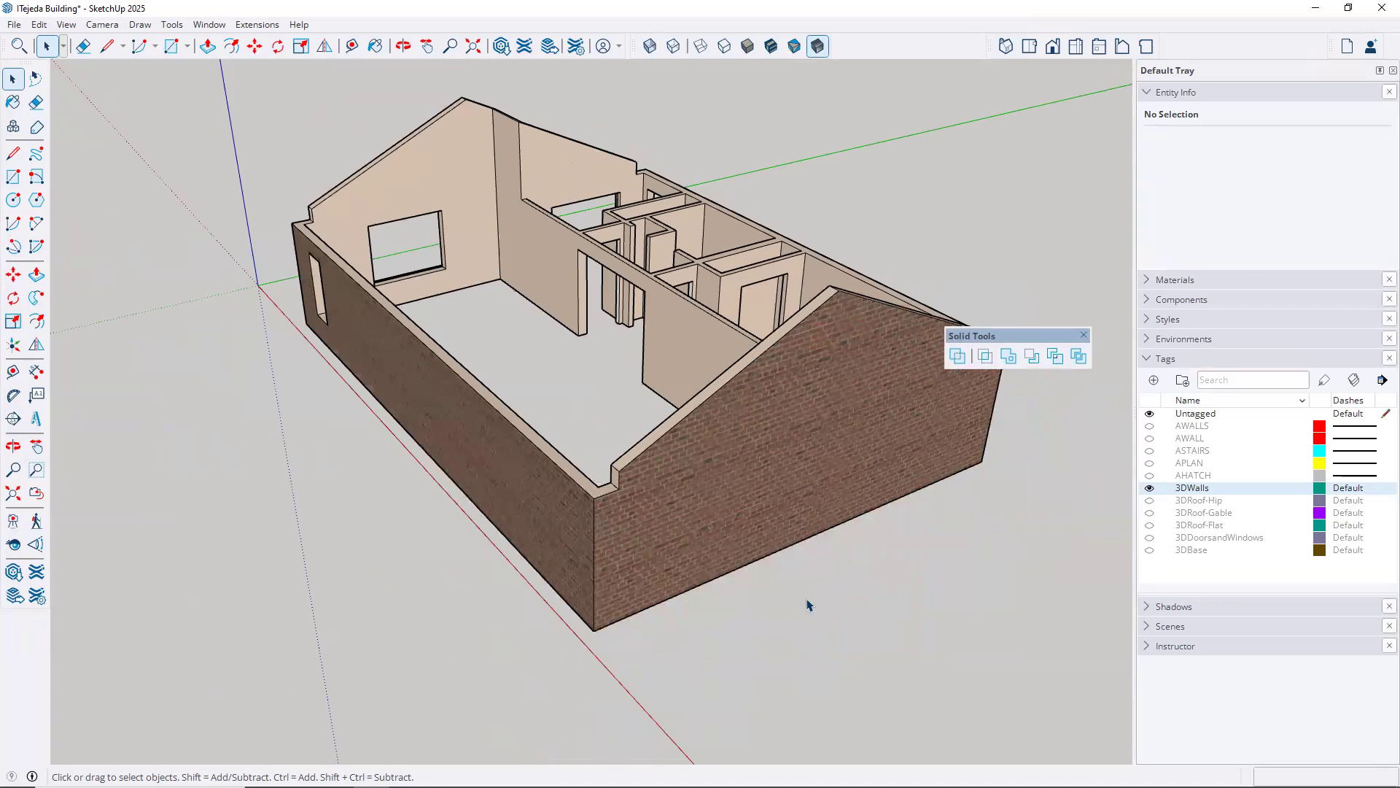
{"action": "middle_click_drag", "start_coordinate": [700, 637], "coordinate": [613, 470]}
{"action": "middle_click_drag", "start_coordinate": [711, 529], "coordinate": [593, 354]}
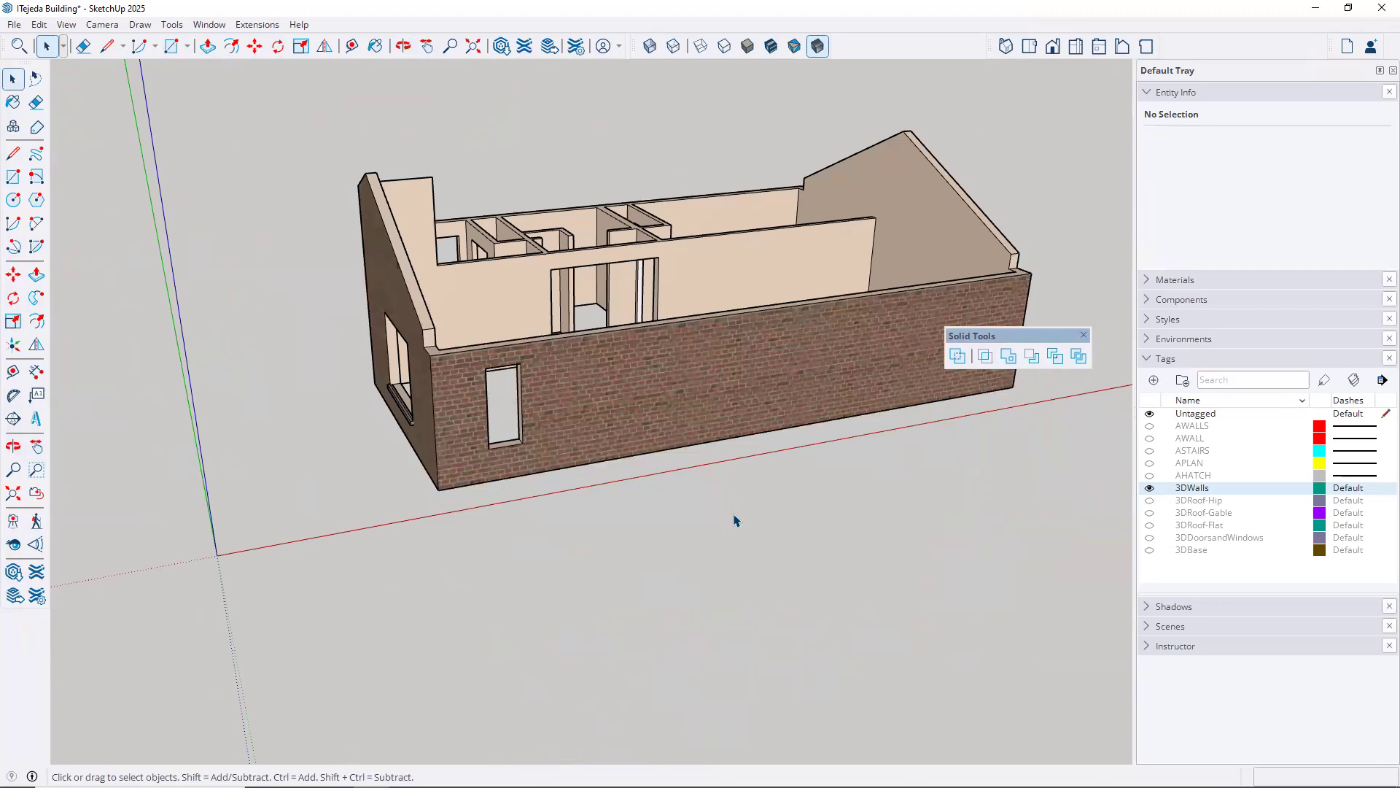
{"action": "middle_click_drag", "start_coordinate": [556, 478], "coordinate": [715, 594]}
{"action": "scroll", "coordinate": [716, 594], "scroll_direction": "down", "scroll_amount": 2}
{"action": "scroll", "coordinate": [713, 590], "scroll_direction": "up", "scroll_amount": 1}
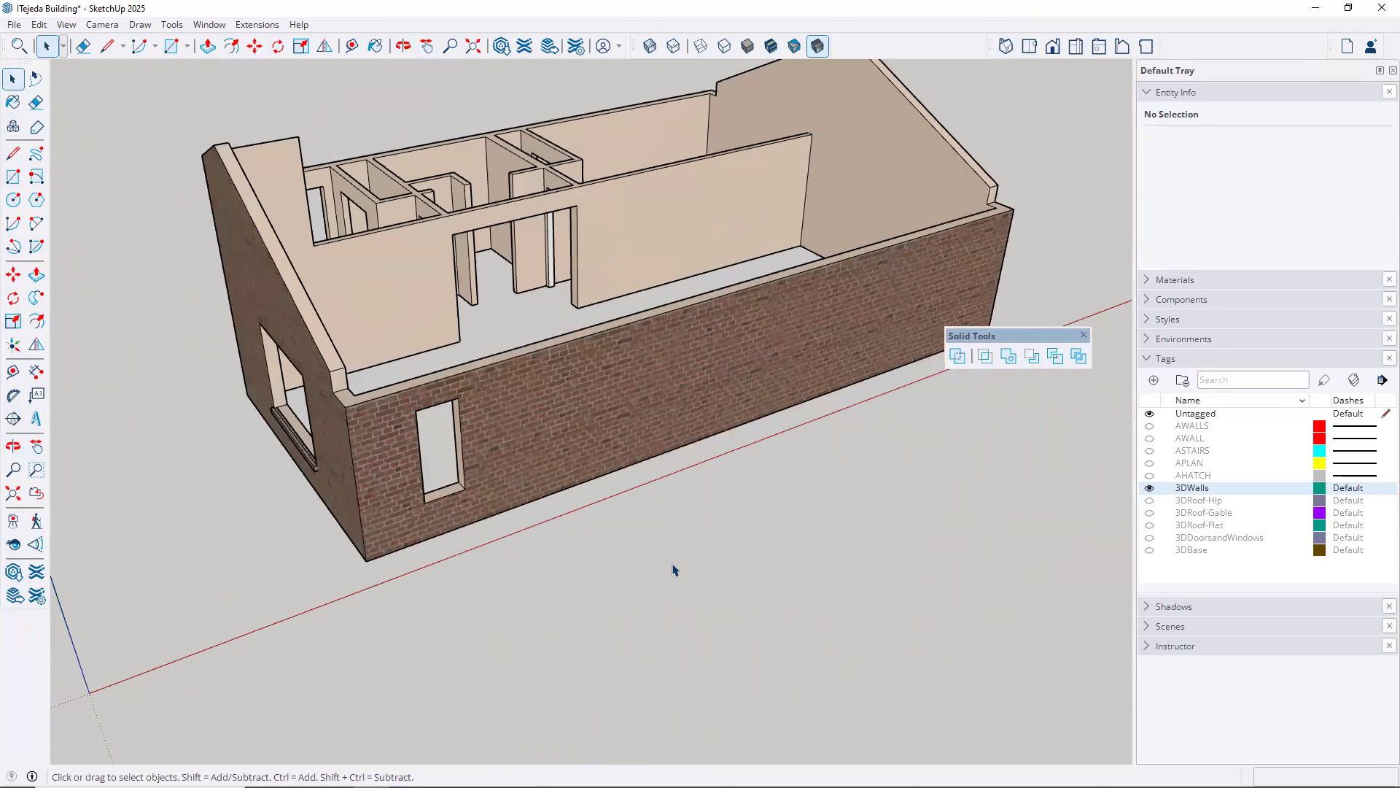
Draw an upright rectangle 4' wide and 5' high with the Line tool in front of the long brick wall
{"action": "left_click", "coordinate": [13, 155]}
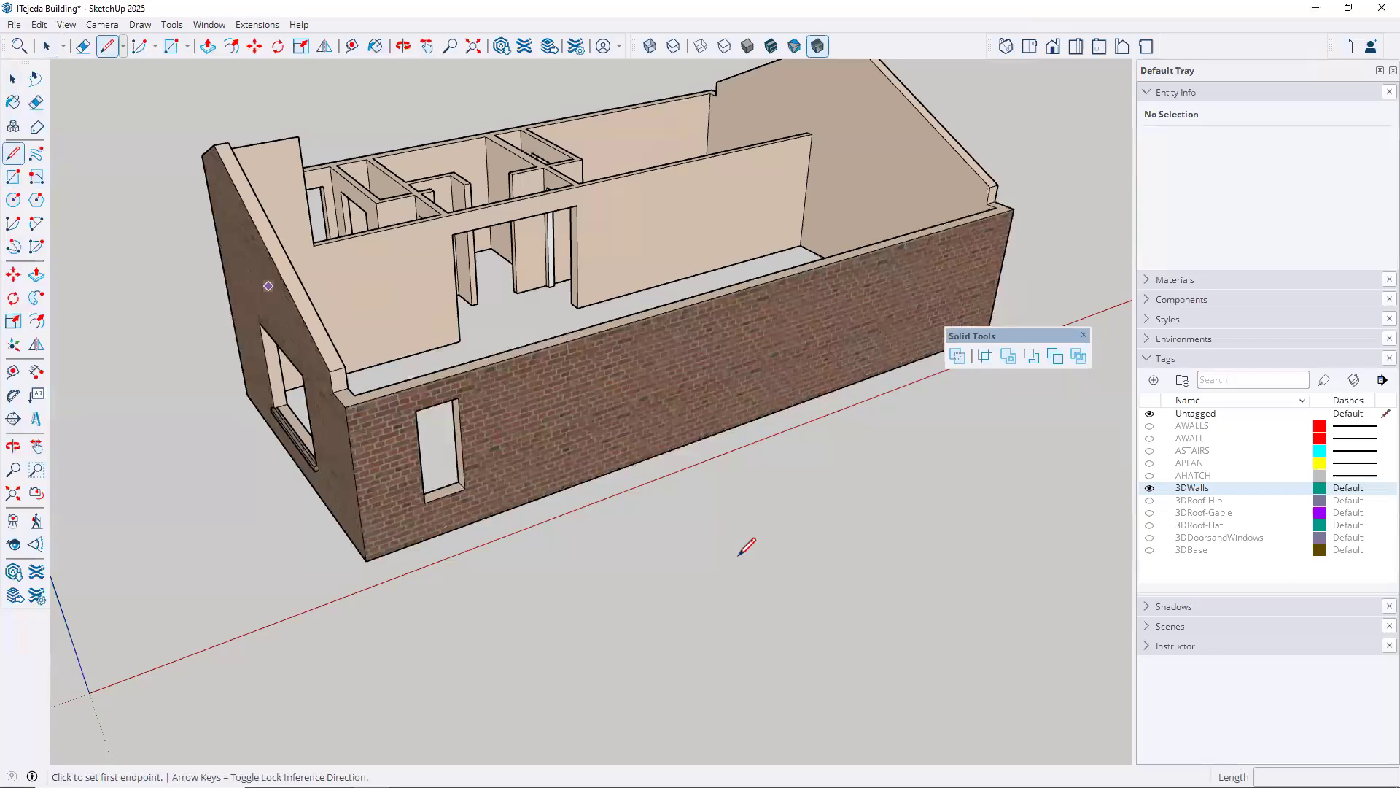
{"action": "left_click", "coordinate": [746, 652]}
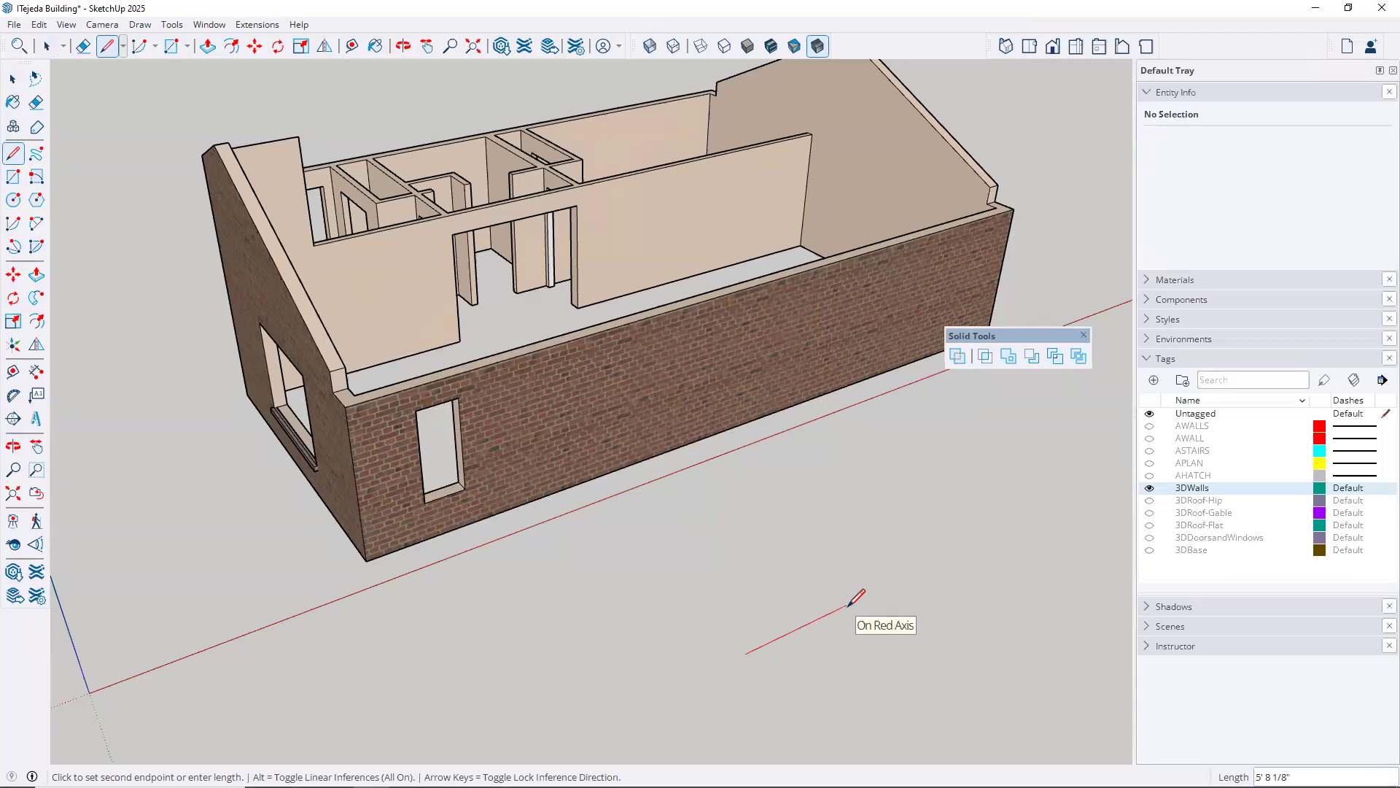
{"action": "type", "text": "4'"}
{"action": "key", "text": "Return"}
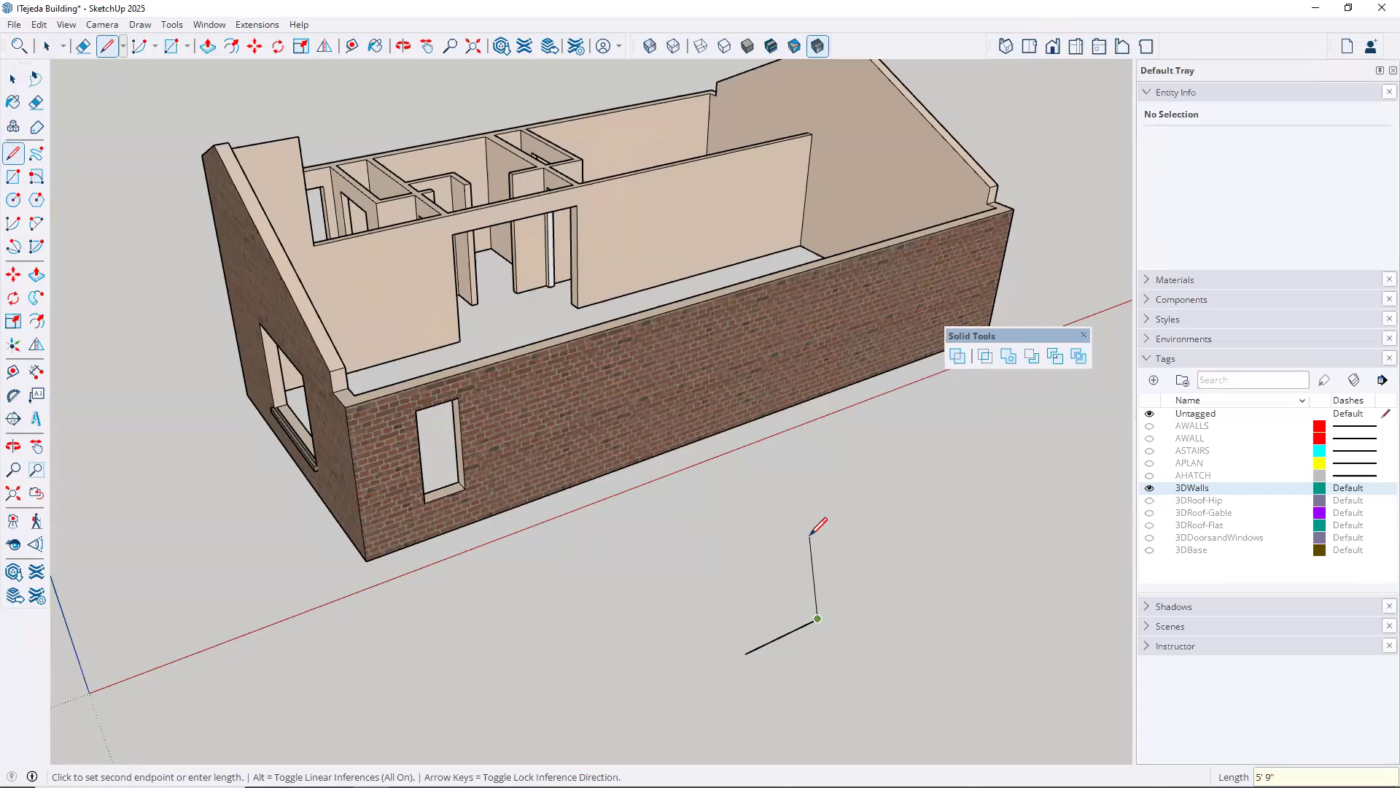
{"action": "key", "text": "Up"}
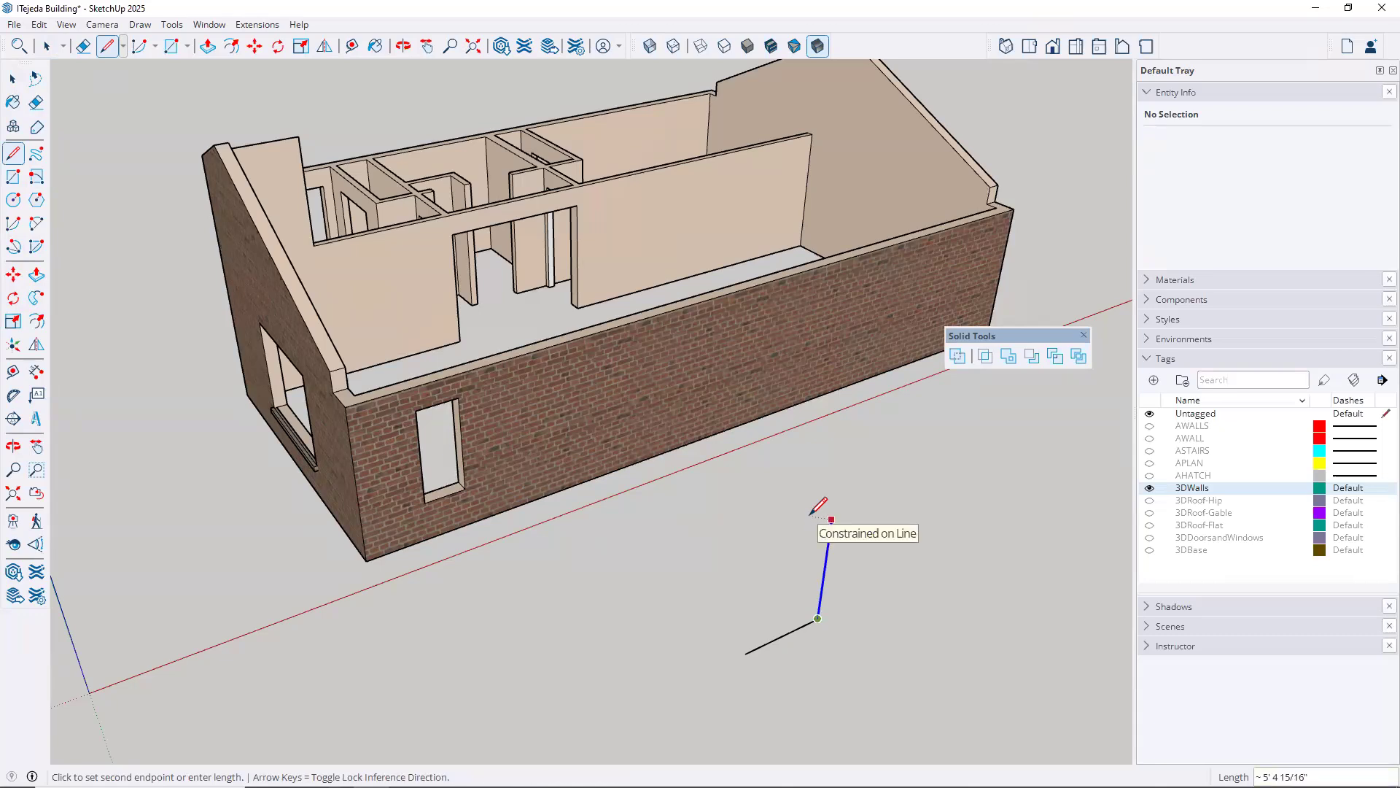
{"action": "type", "text": "5"}
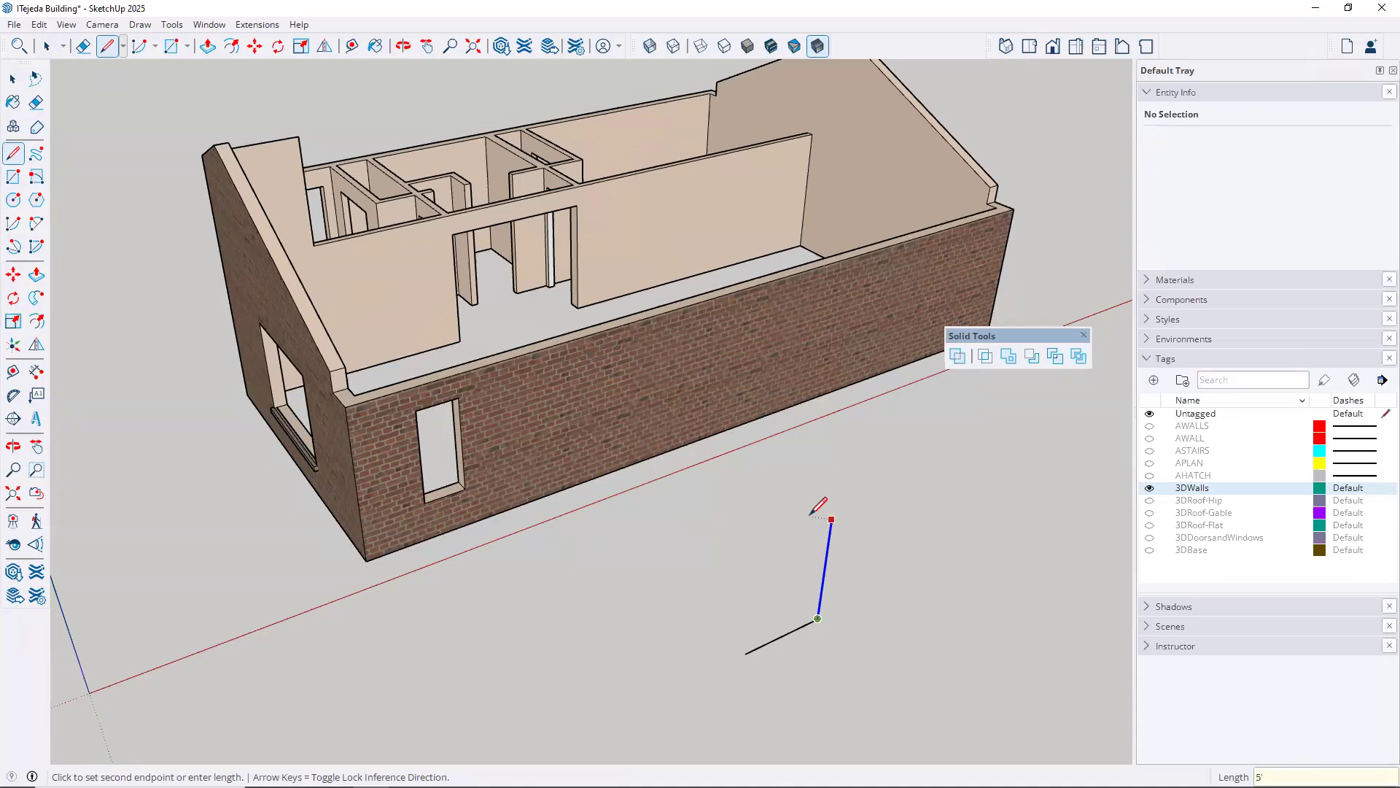
{"action": "key", "text": "Return"}
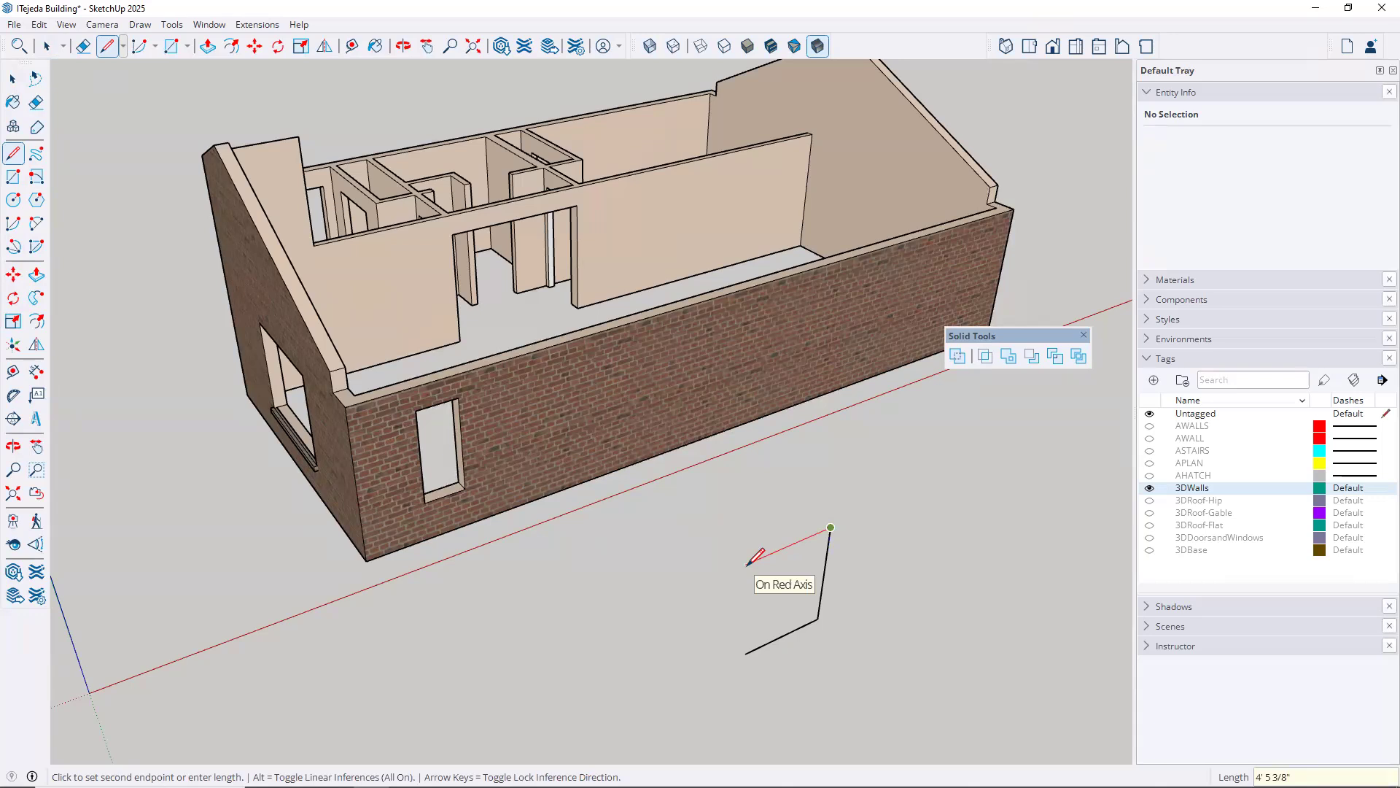
{"action": "type", "text": "4'"}
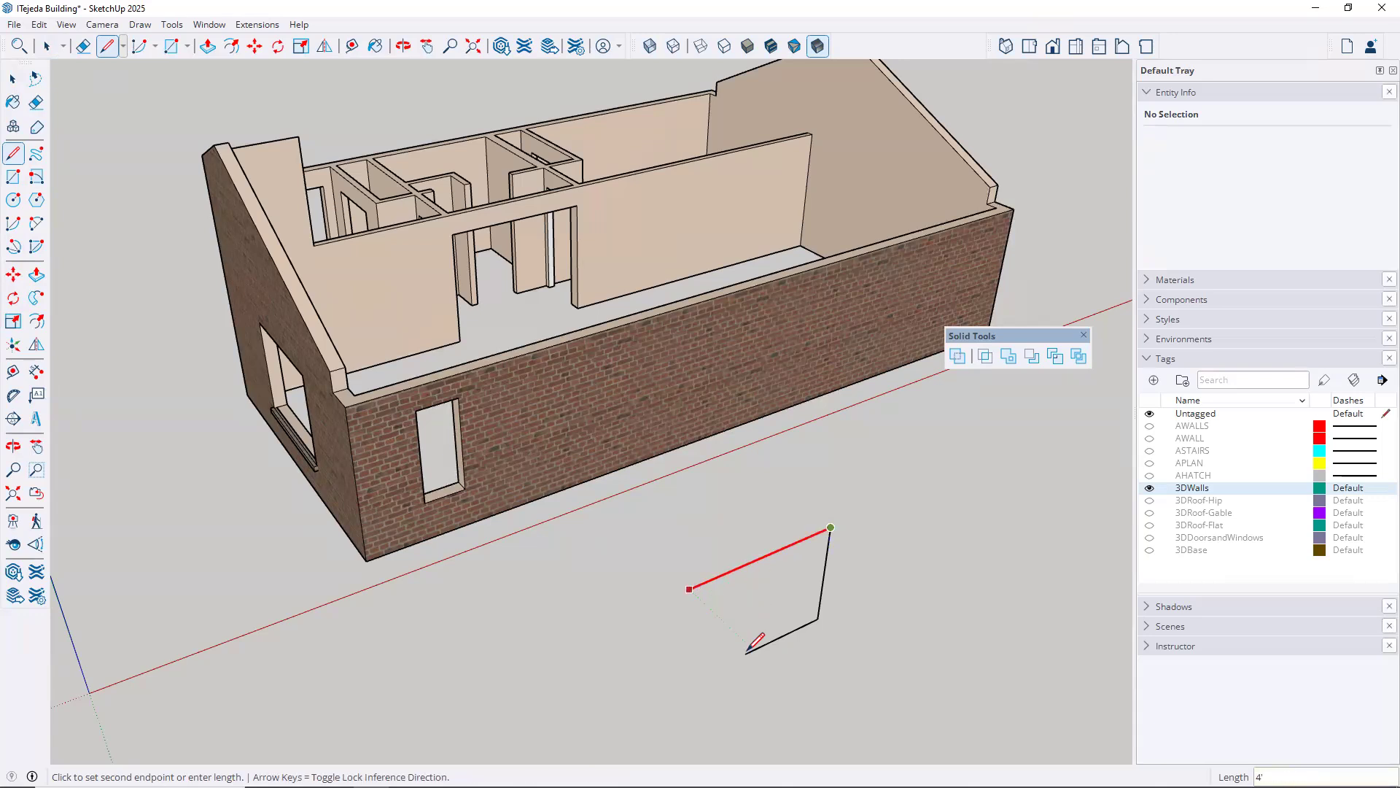
{"action": "key", "text": "Return"}
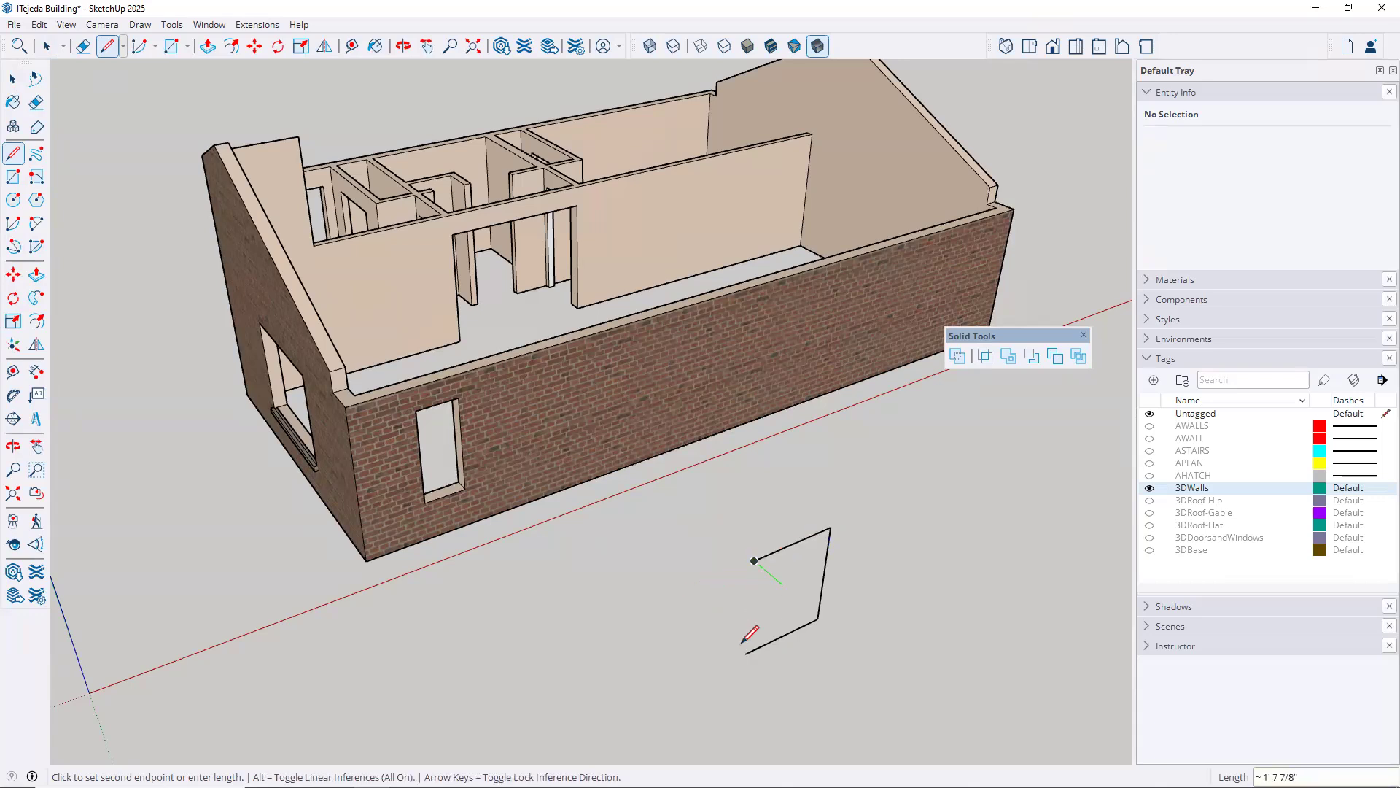
{"action": "key", "text": "Return"}
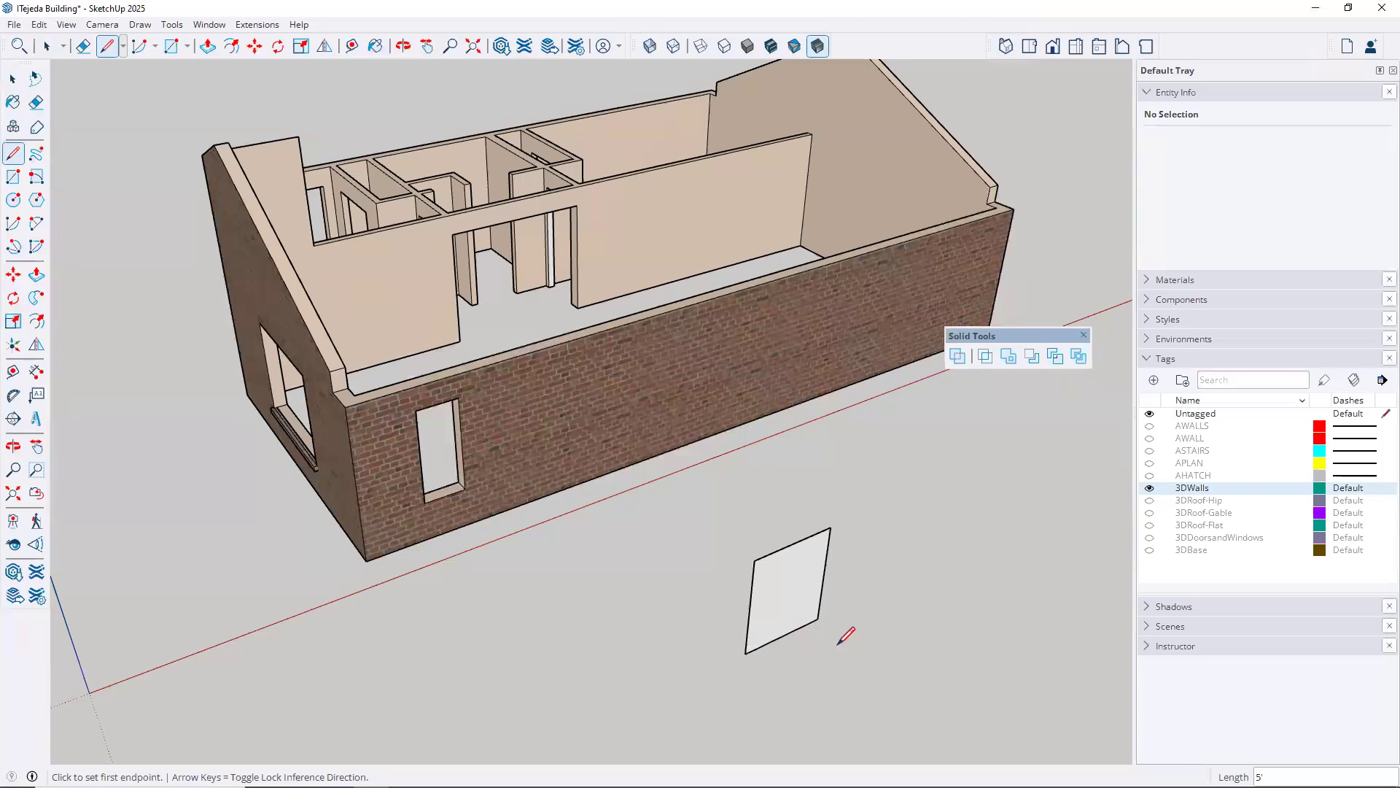
Push/Pull the upright rectangle 1' into a box and make the whole box a group
{"action": "key", "text": "p"}
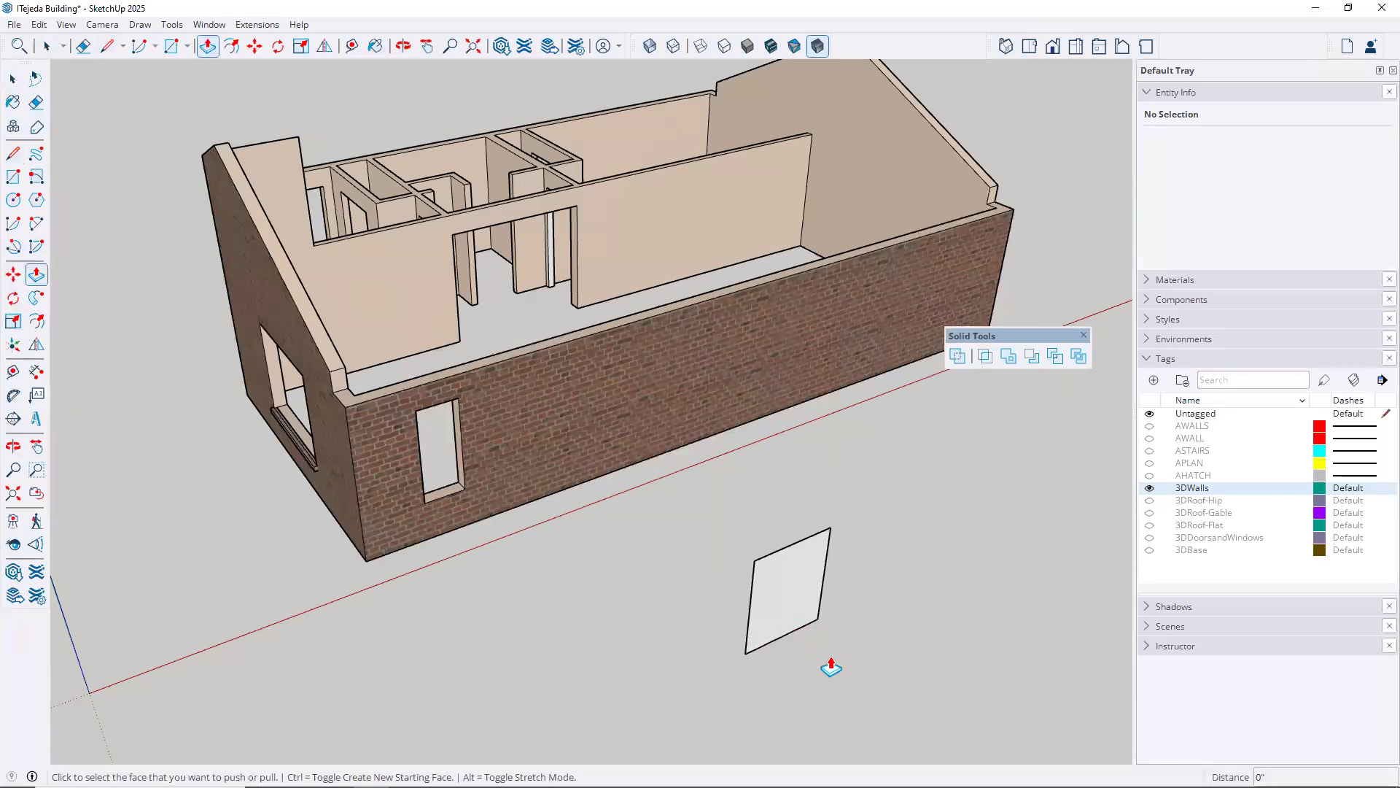
{"action": "left_click", "coordinate": [794, 590]}
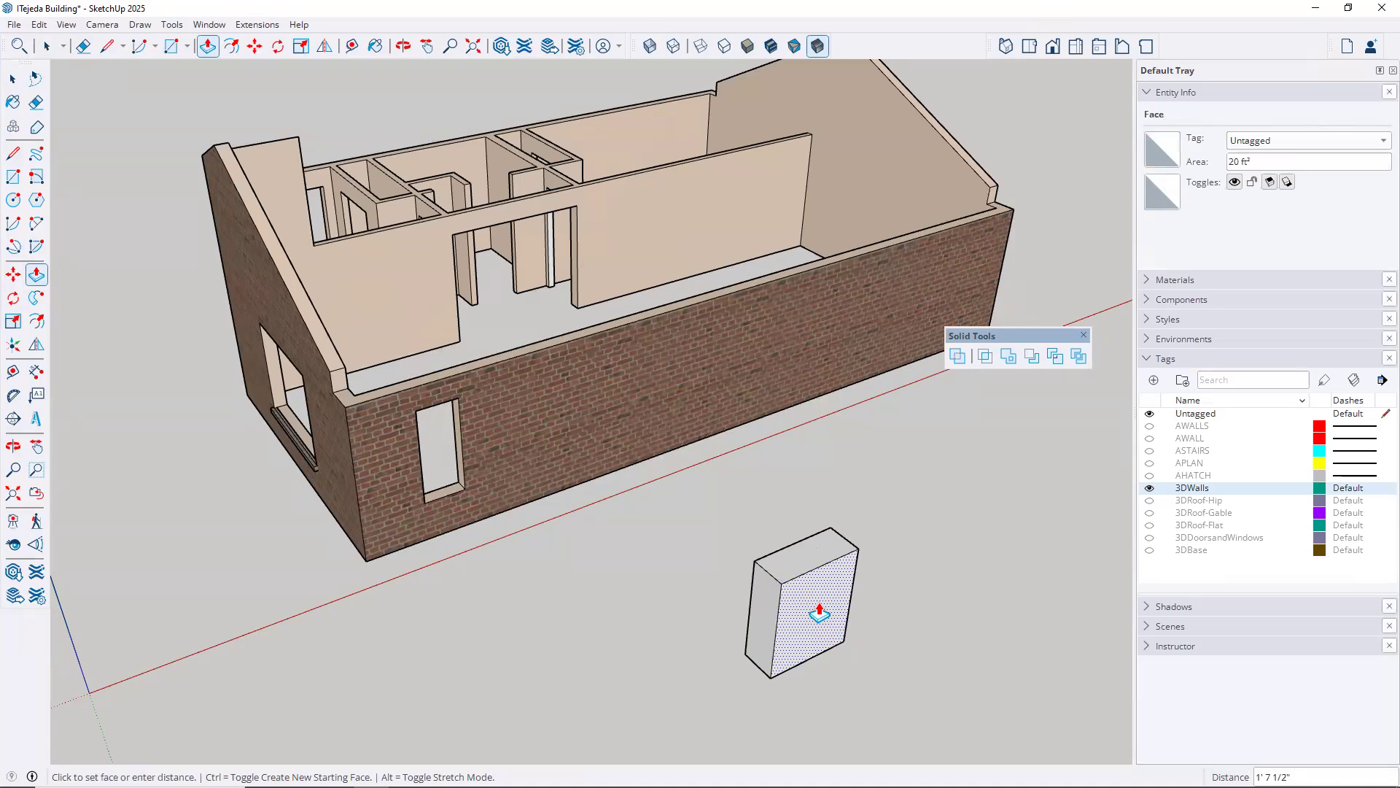
{"action": "type", "text": "1'"}
{"action": "key", "text": "Return"}
{"action": "key", "text": "space"}
{"action": "triple_click", "coordinate": [795, 609]}
{"action": "right_click", "coordinate": [795, 609]}
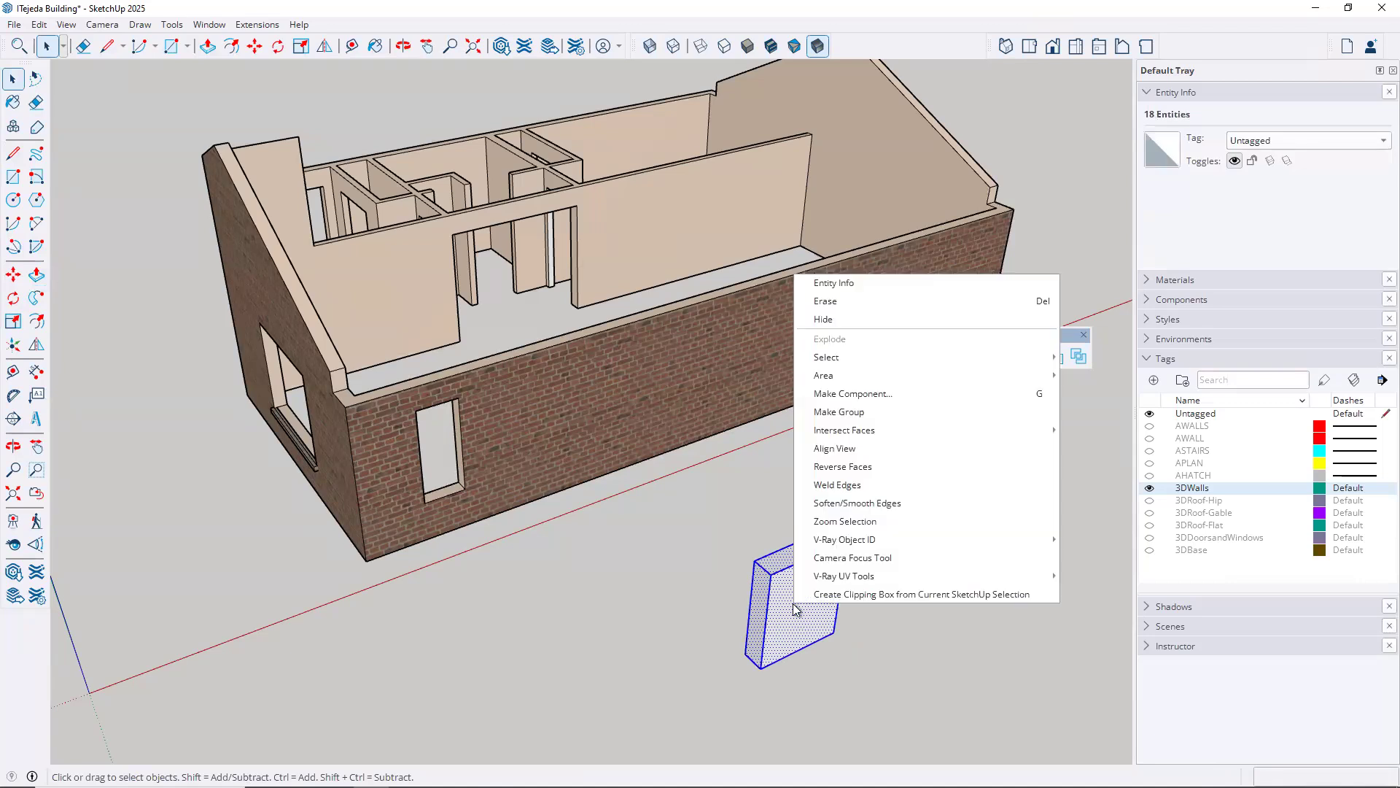
{"action": "left_click", "coordinate": [846, 412]}
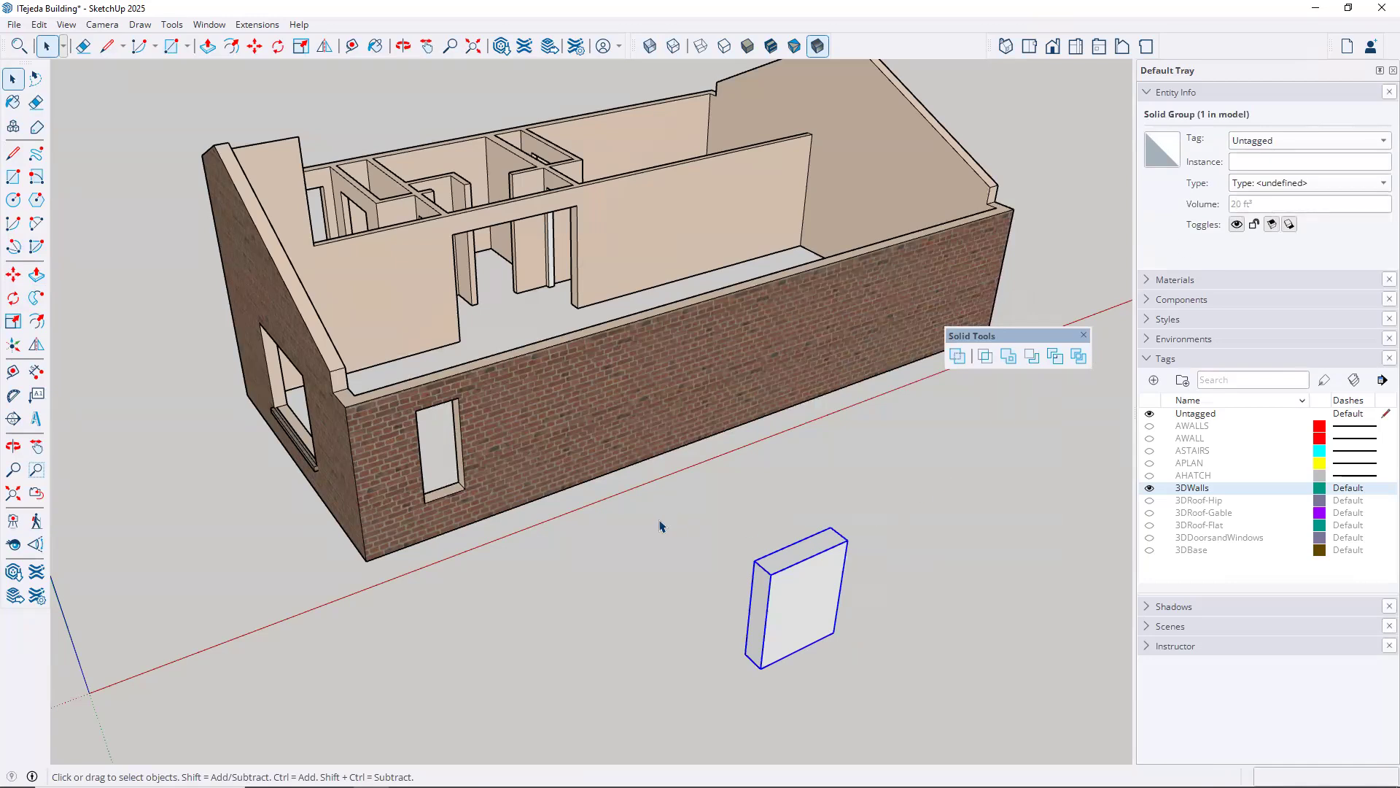
Move the box group by its lower front corner onto the bottom corner of the brick wall beside the narrow window
{"action": "key", "text": "m"}
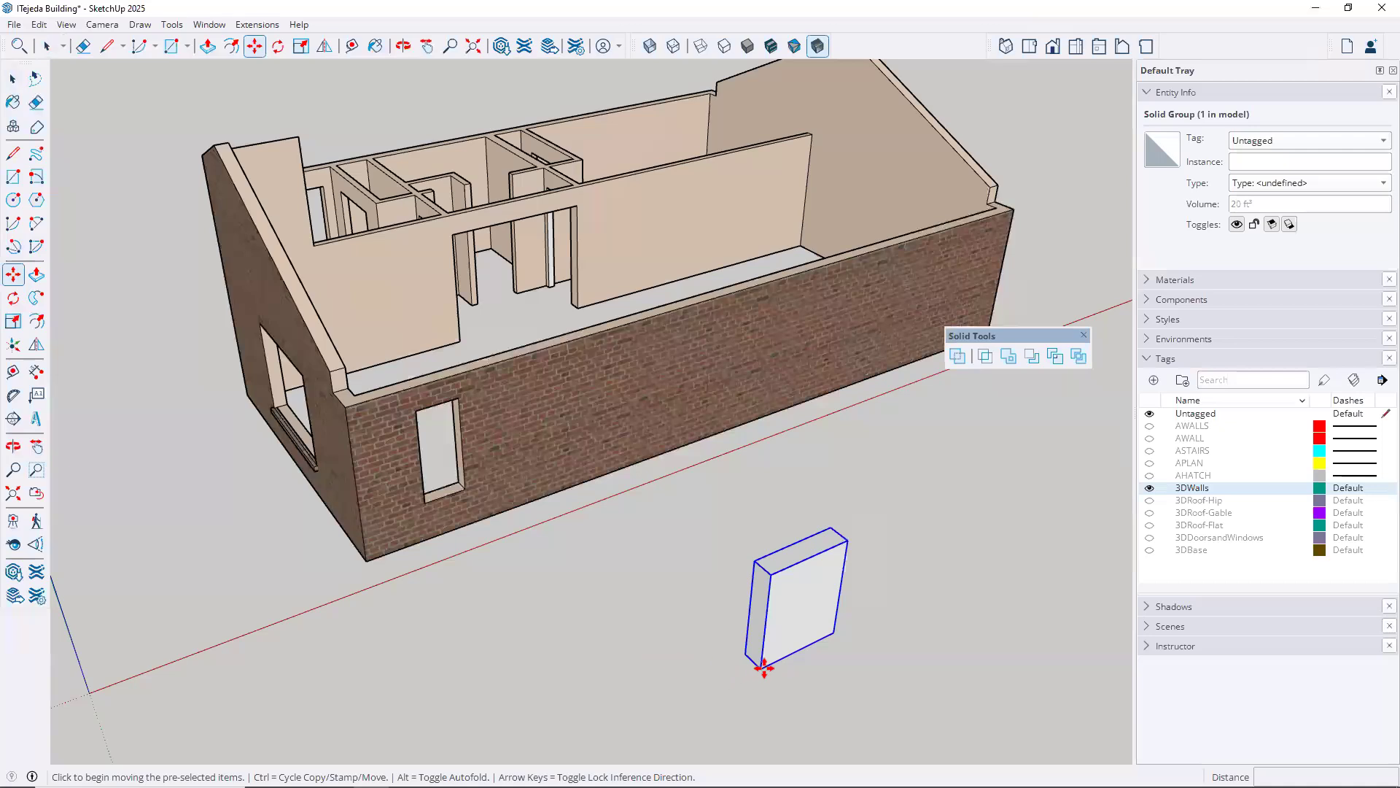
{"action": "left_click", "coordinate": [762, 667]}
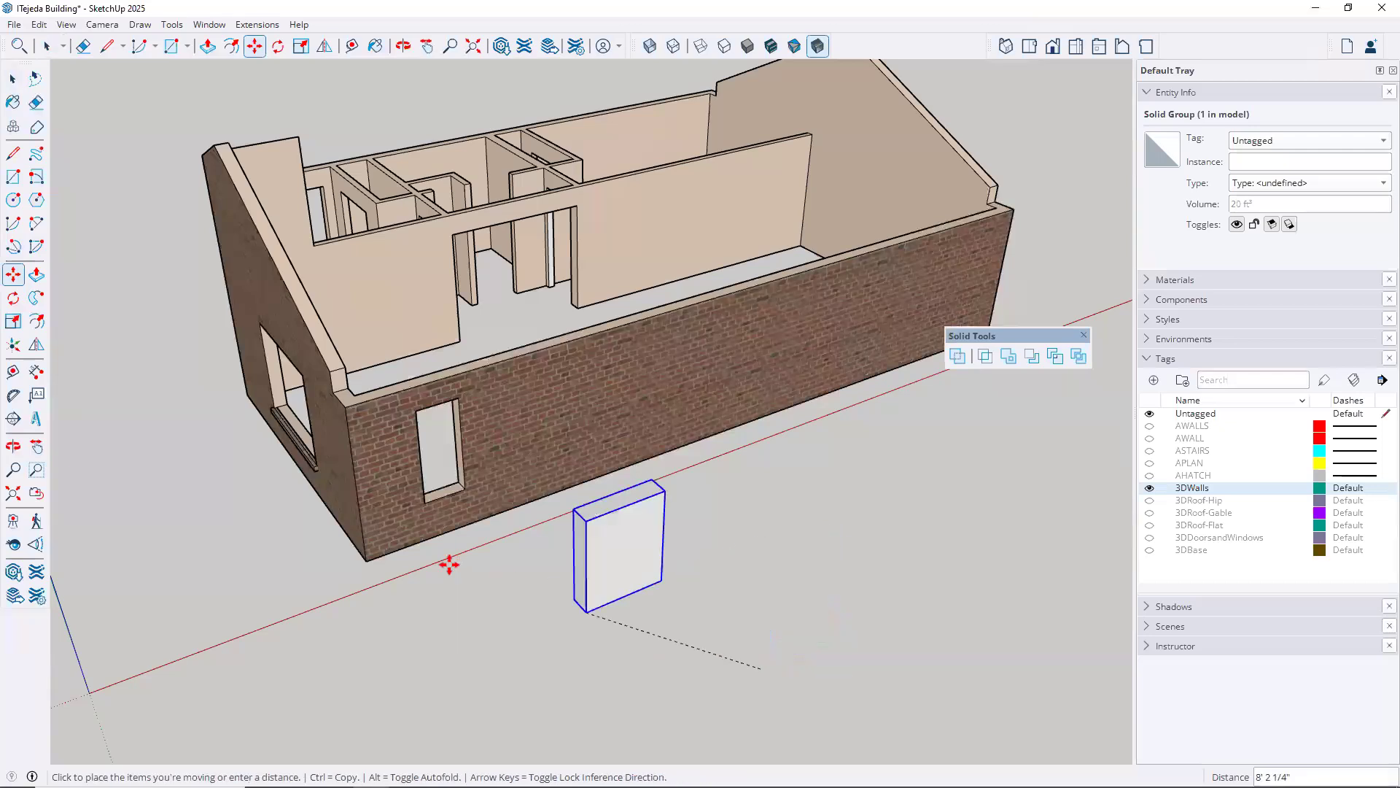
{"action": "left_click", "coordinate": [367, 558]}
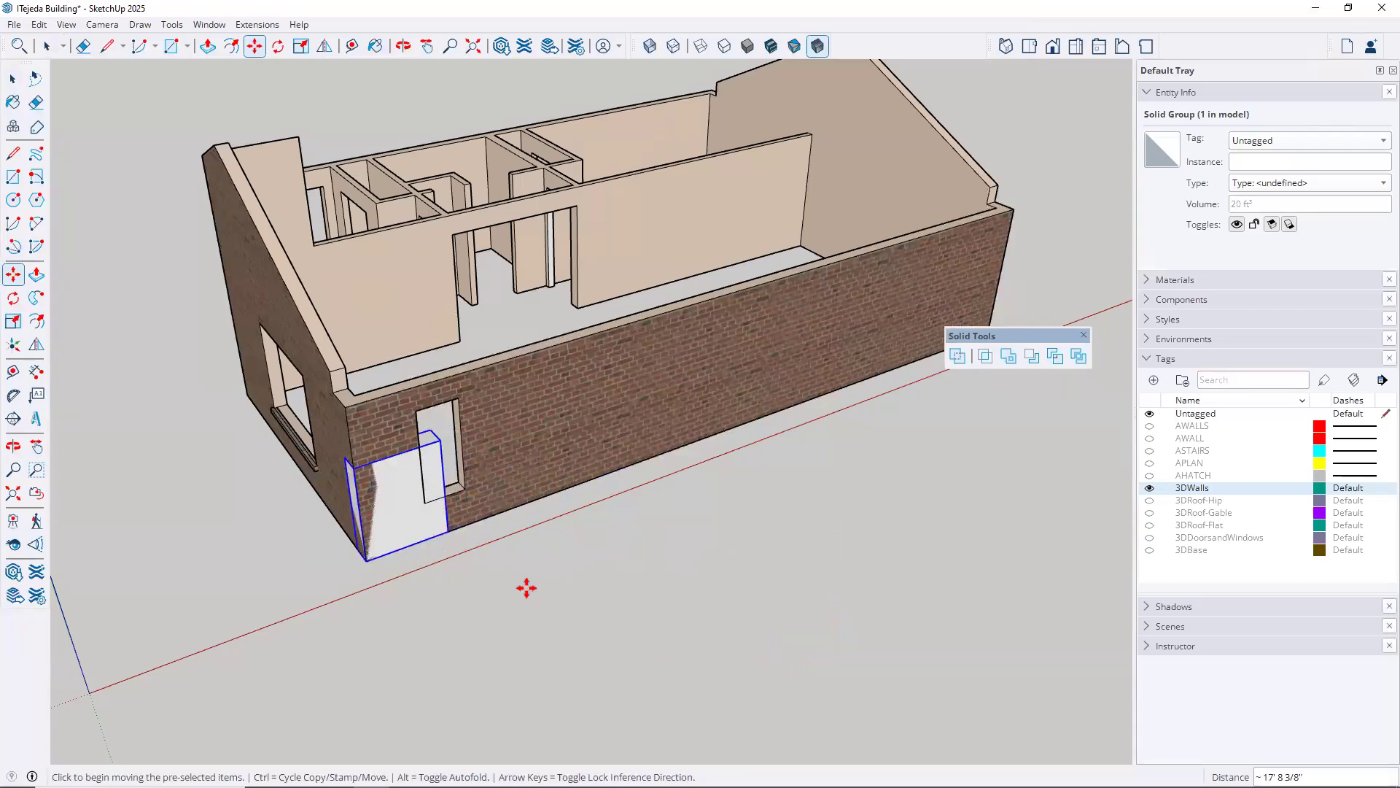
Raise the box group 2' vertically, up to the sill height of the narrow window
{"action": "middle_click_drag", "start_coordinate": [635, 654], "coordinate": [635, 531]}
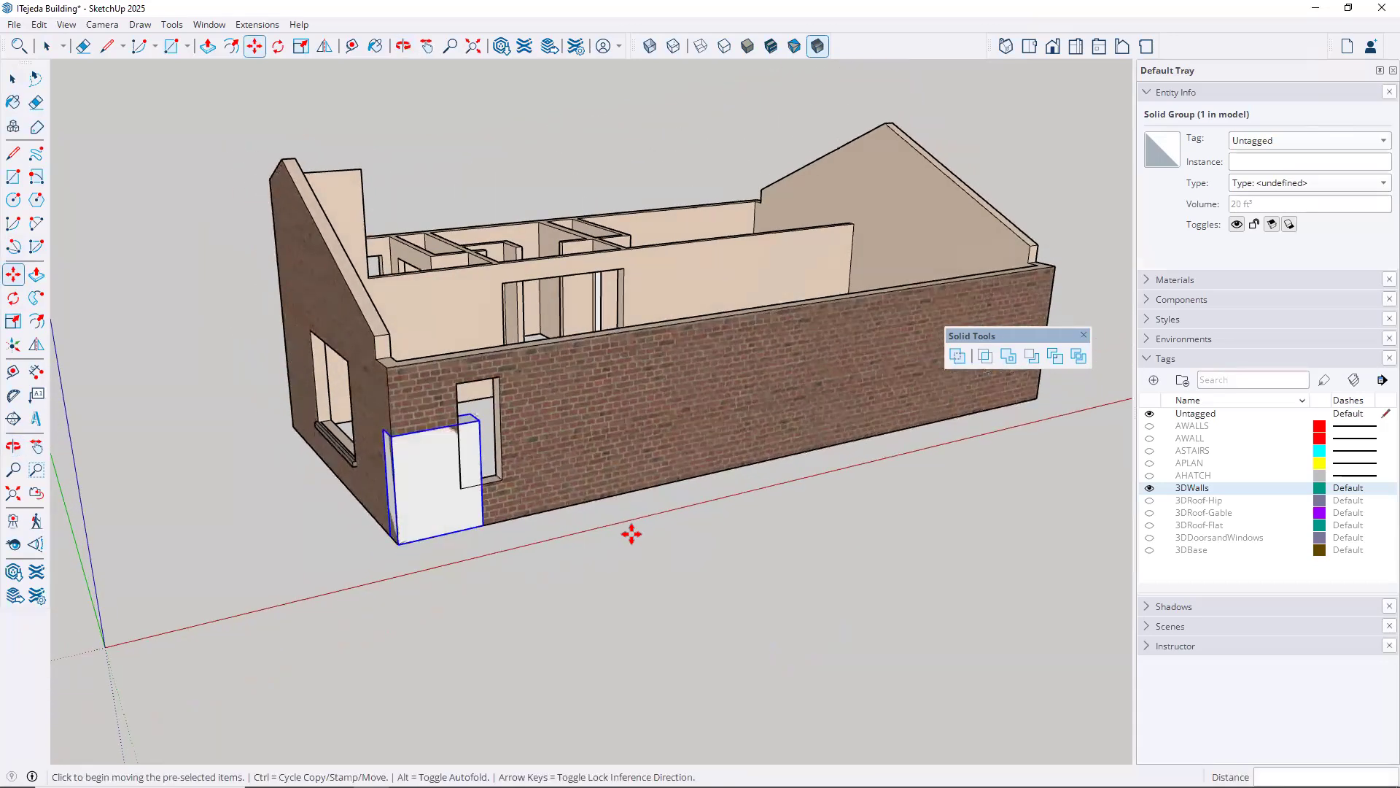
{"action": "scroll", "coordinate": [626, 537], "scroll_direction": "up", "scroll_amount": 3}
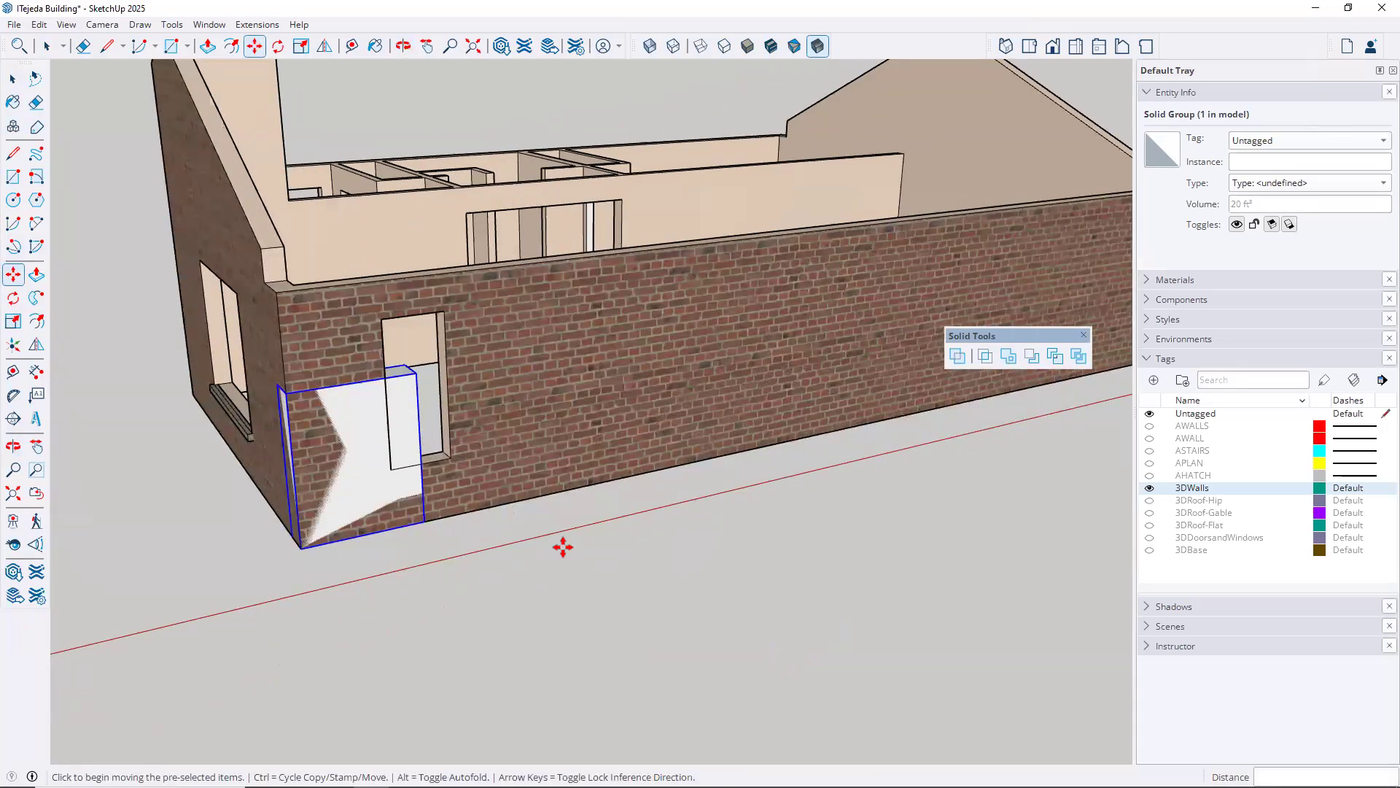
{"action": "left_click", "coordinate": [423, 520]}
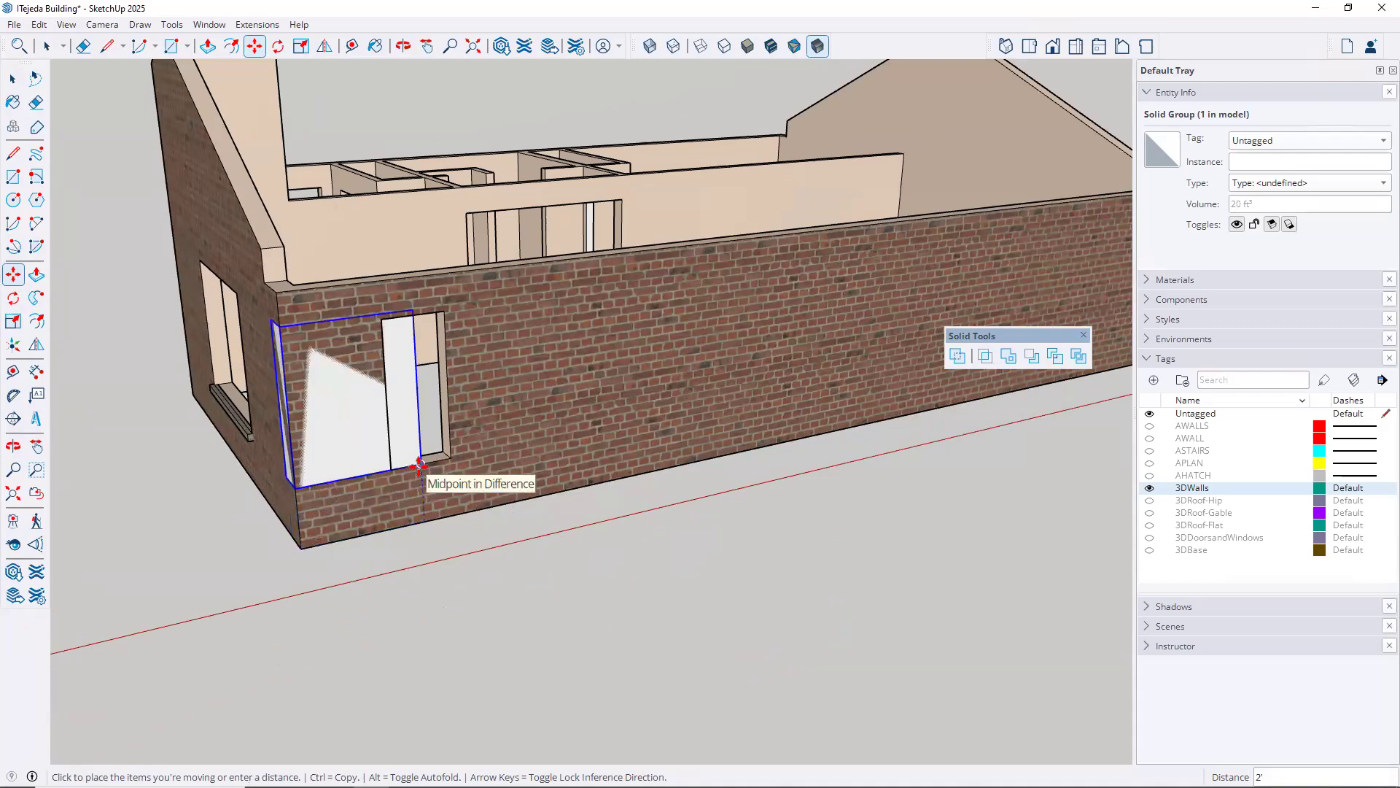
{"action": "left_click", "coordinate": [420, 464]}
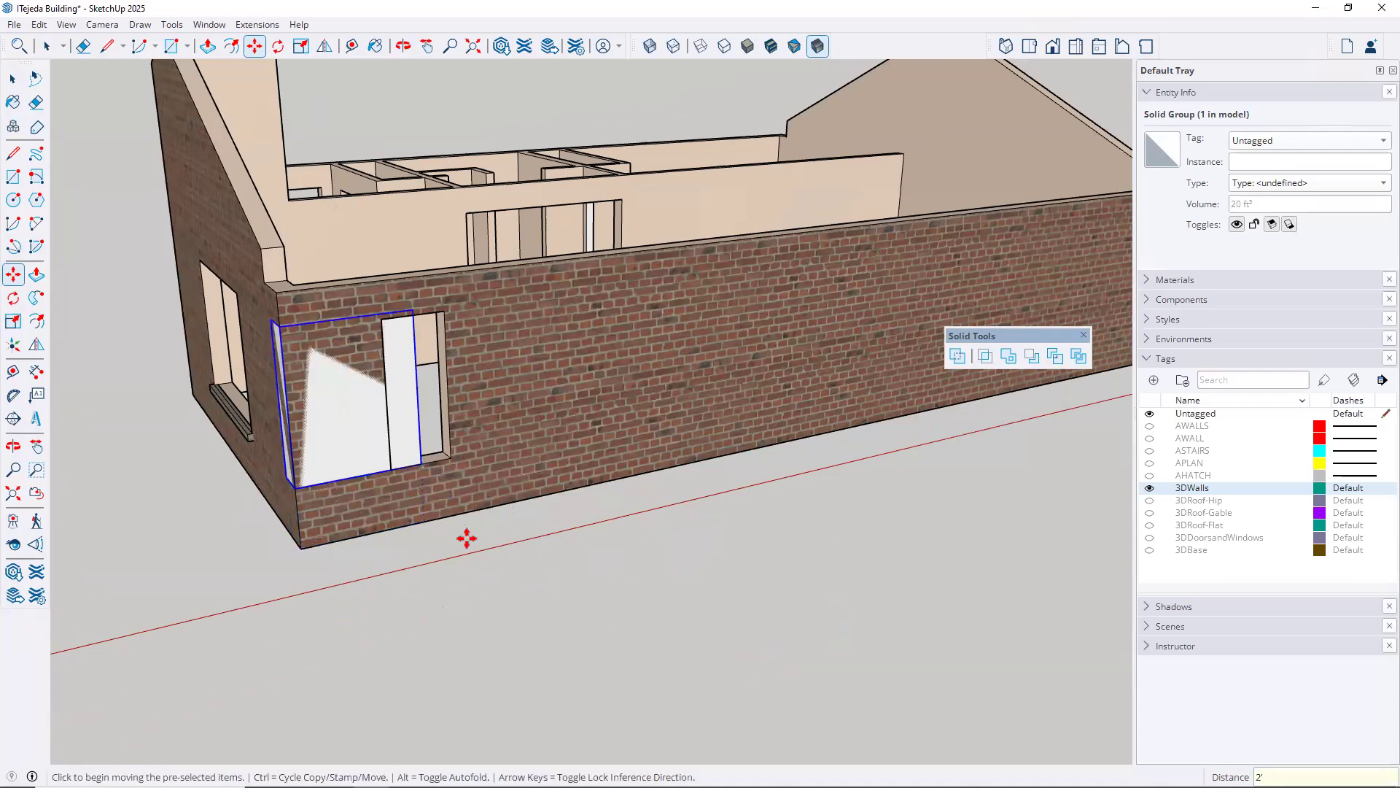
Move the box group 12' along the long brick wall, away from the corner near the narrow window
{"action": "left_click", "coordinate": [304, 548]}
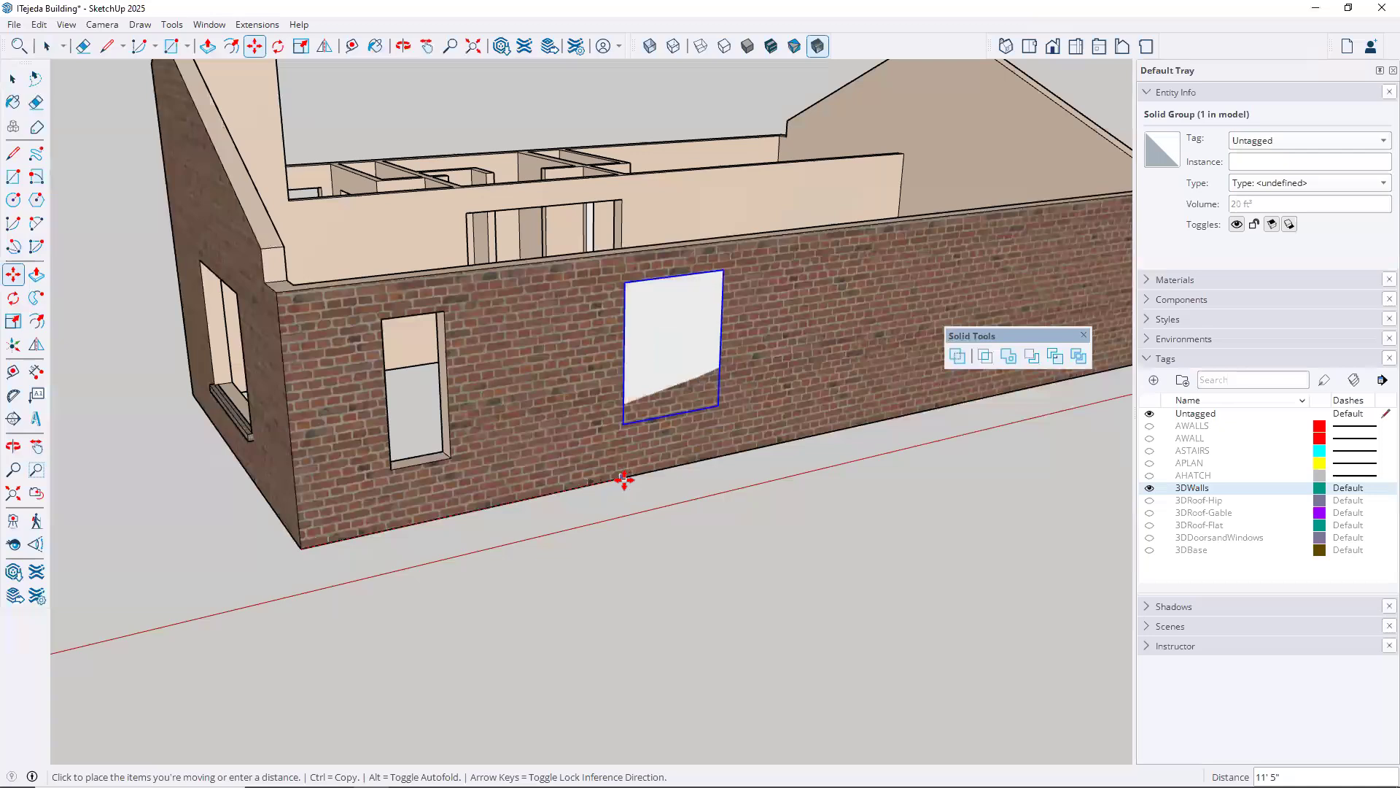
{"action": "type", "text": "12"}
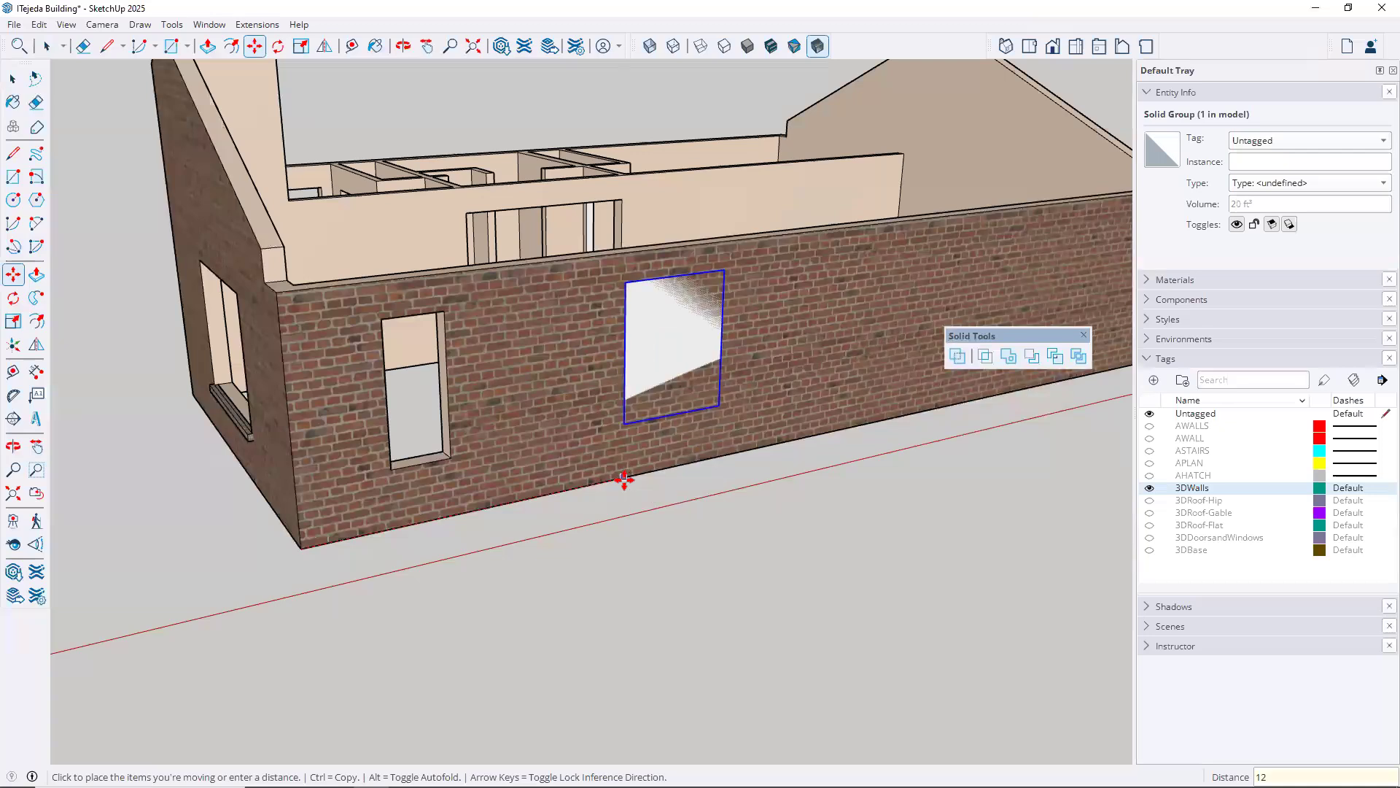
{"action": "key", "text": "Return"}
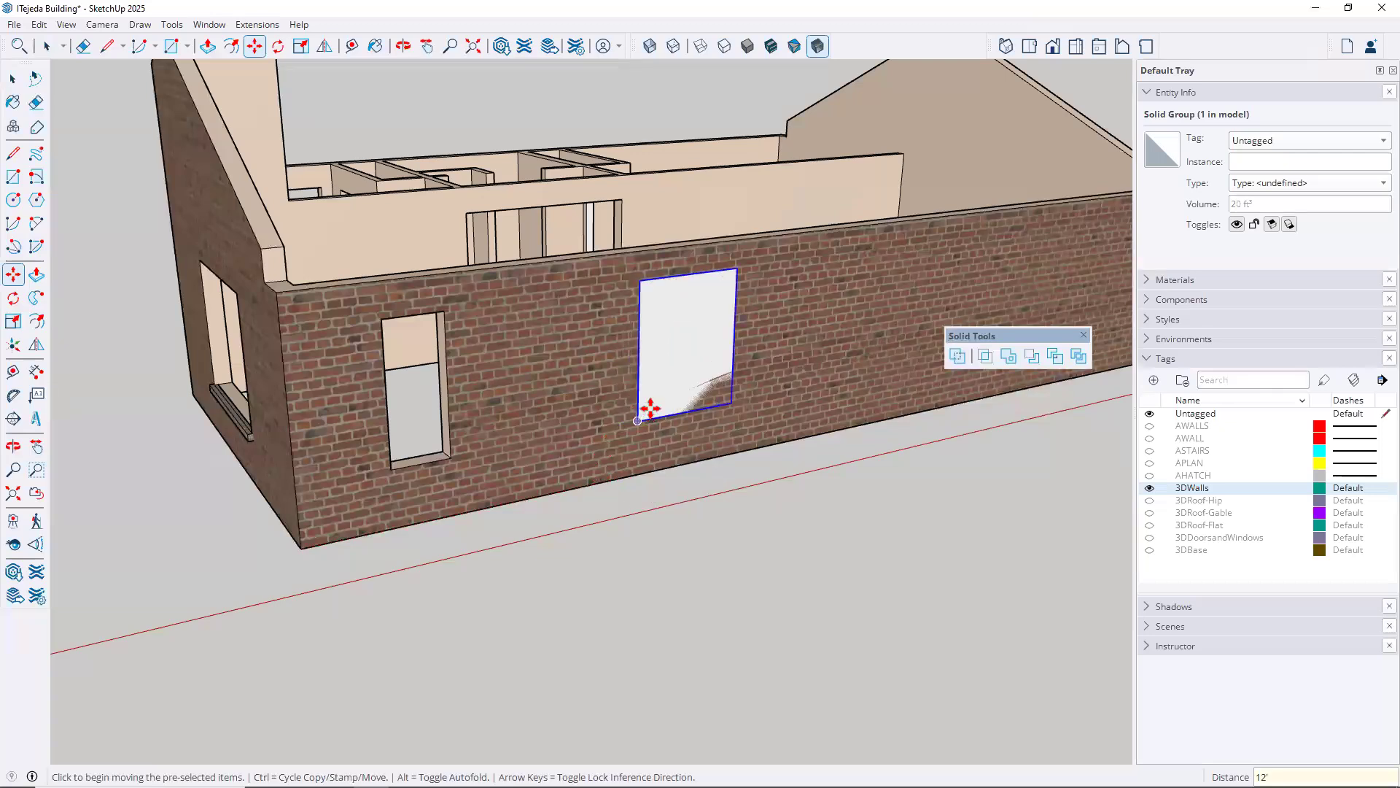
Push/Pull the outer face of the box inside its group about 1' 10" outward from the brick wall, and close the group
{"action": "middle_click_drag", "start_coordinate": [646, 442], "coordinate": [627, 339]}
{"action": "scroll", "coordinate": [622, 336], "scroll_direction": "up", "scroll_amount": 1}
{"action": "scroll", "coordinate": [622, 336], "scroll_direction": "up", "scroll_amount": 1}
{"action": "middle_click_drag", "start_coordinate": [575, 440], "coordinate": [588, 491]}
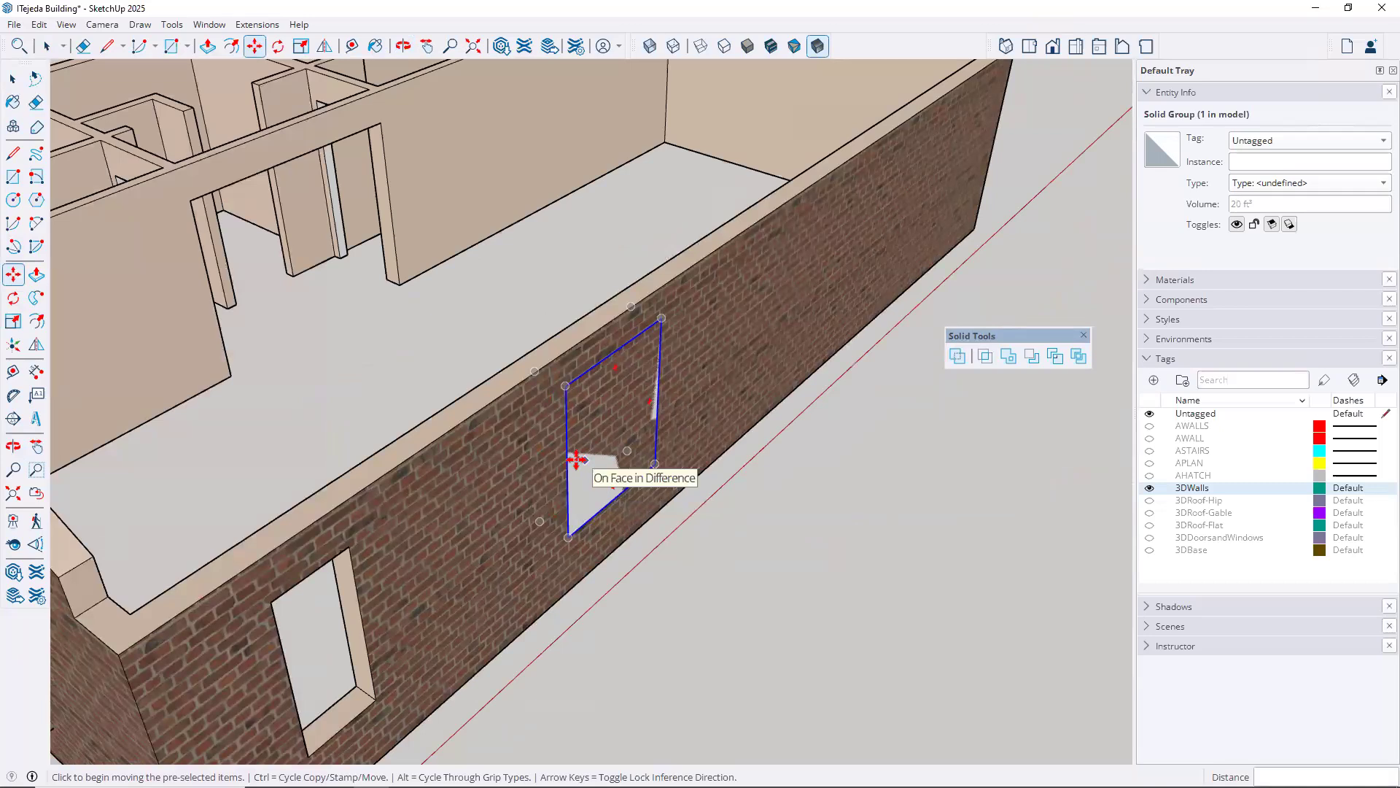
{"action": "middle_click_drag", "start_coordinate": [419, 369], "coordinate": [687, 397]}
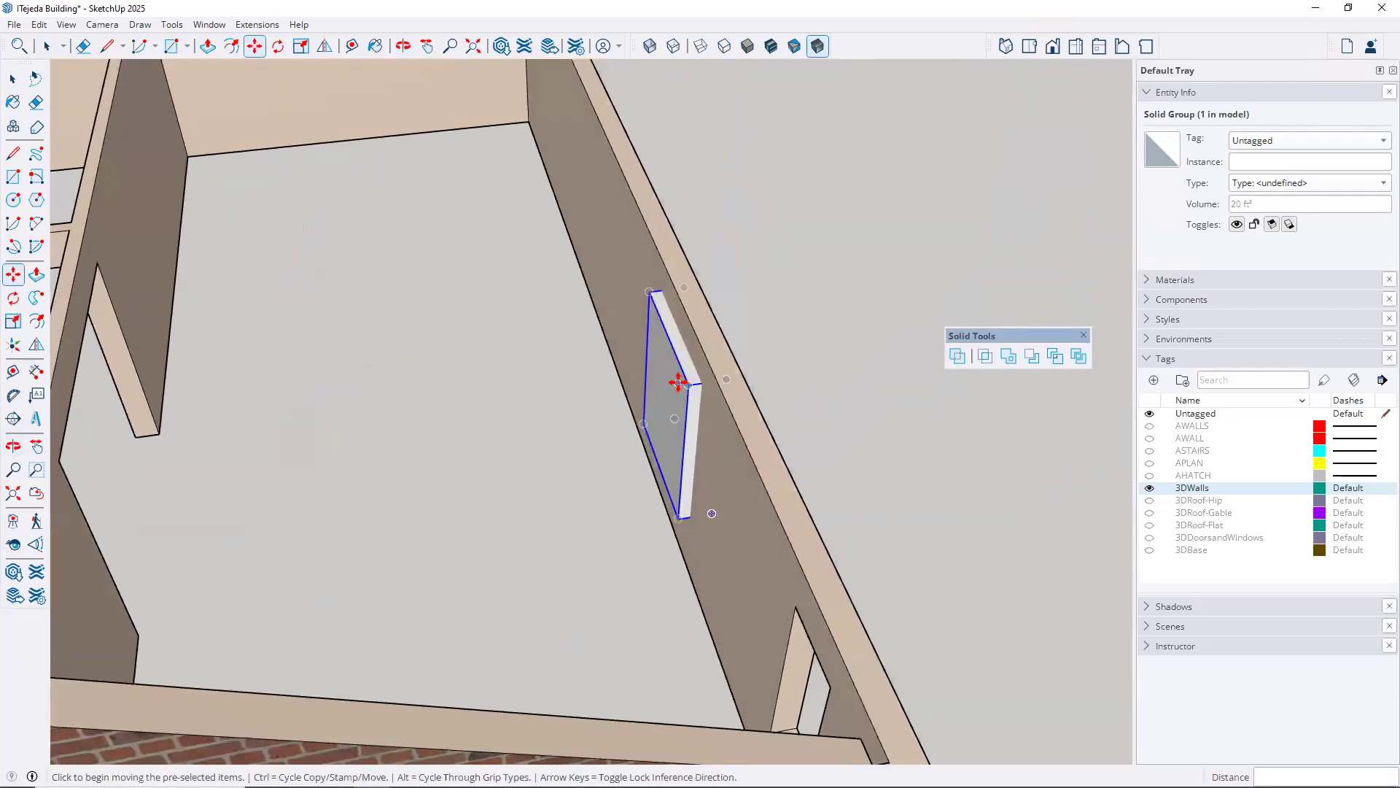
{"action": "key", "text": "space"}
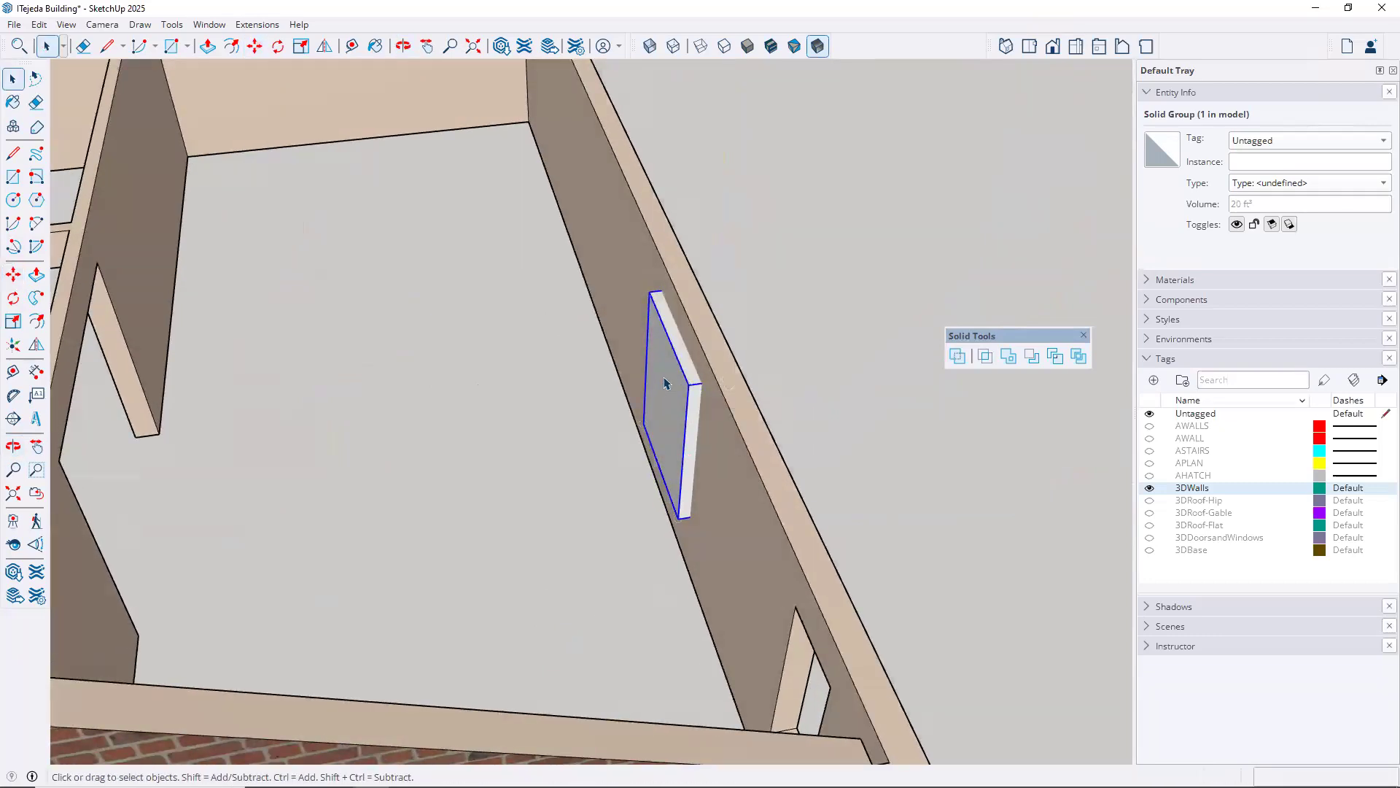
{"action": "double_click", "coordinate": [665, 383]}
{"action": "middle_click_drag", "start_coordinate": [756, 369], "coordinate": [516, 362]}
{"action": "key", "text": "p"}
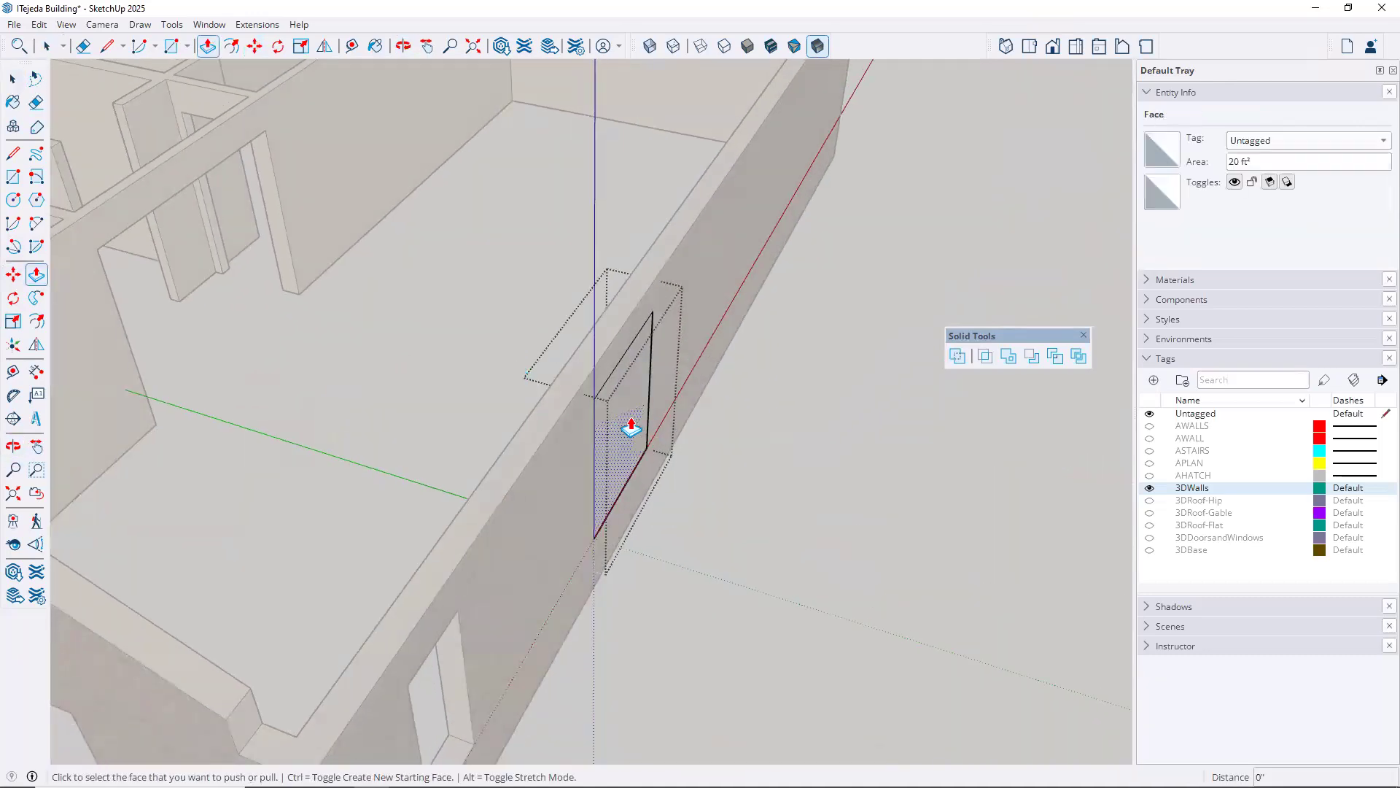
{"action": "left_click", "coordinate": [631, 429]}
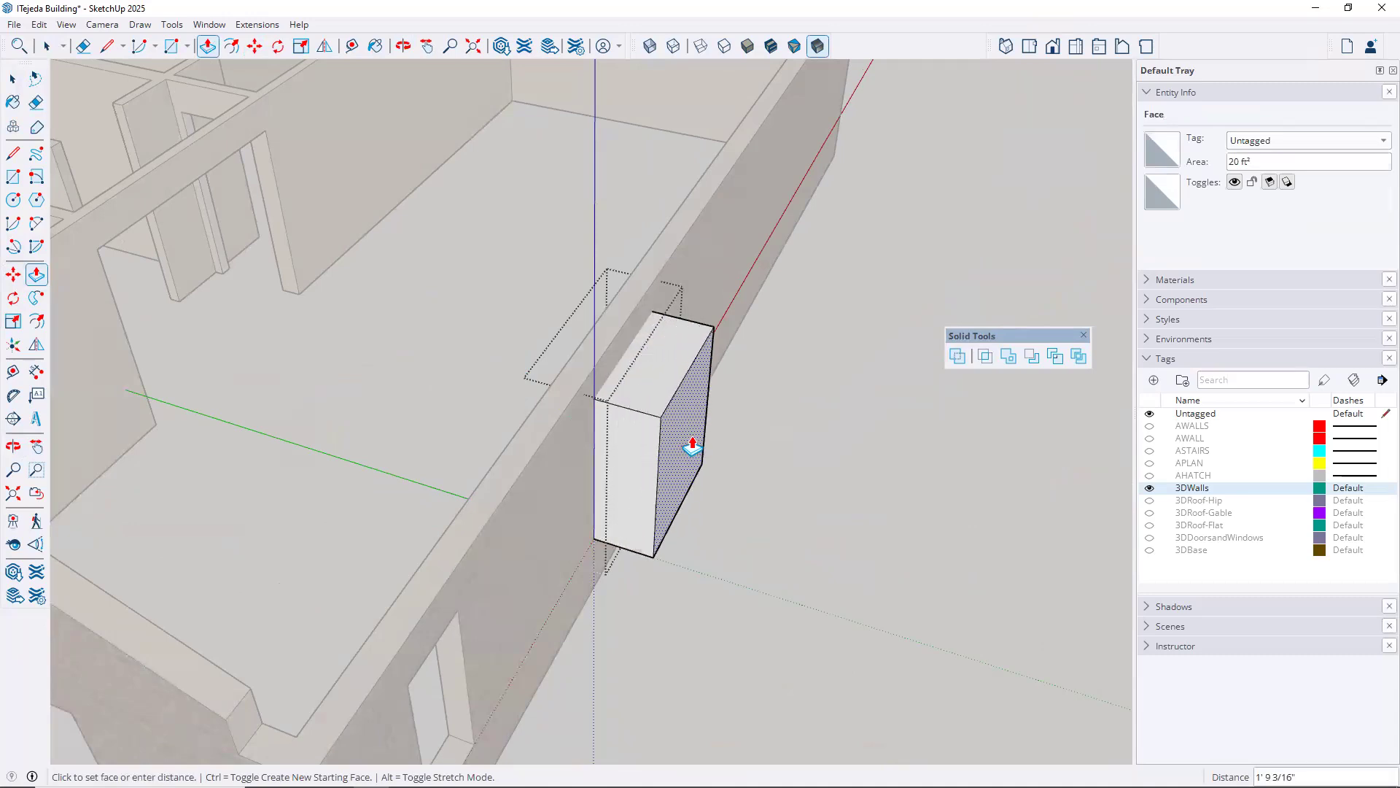
{"action": "left_click", "coordinate": [898, 508]}
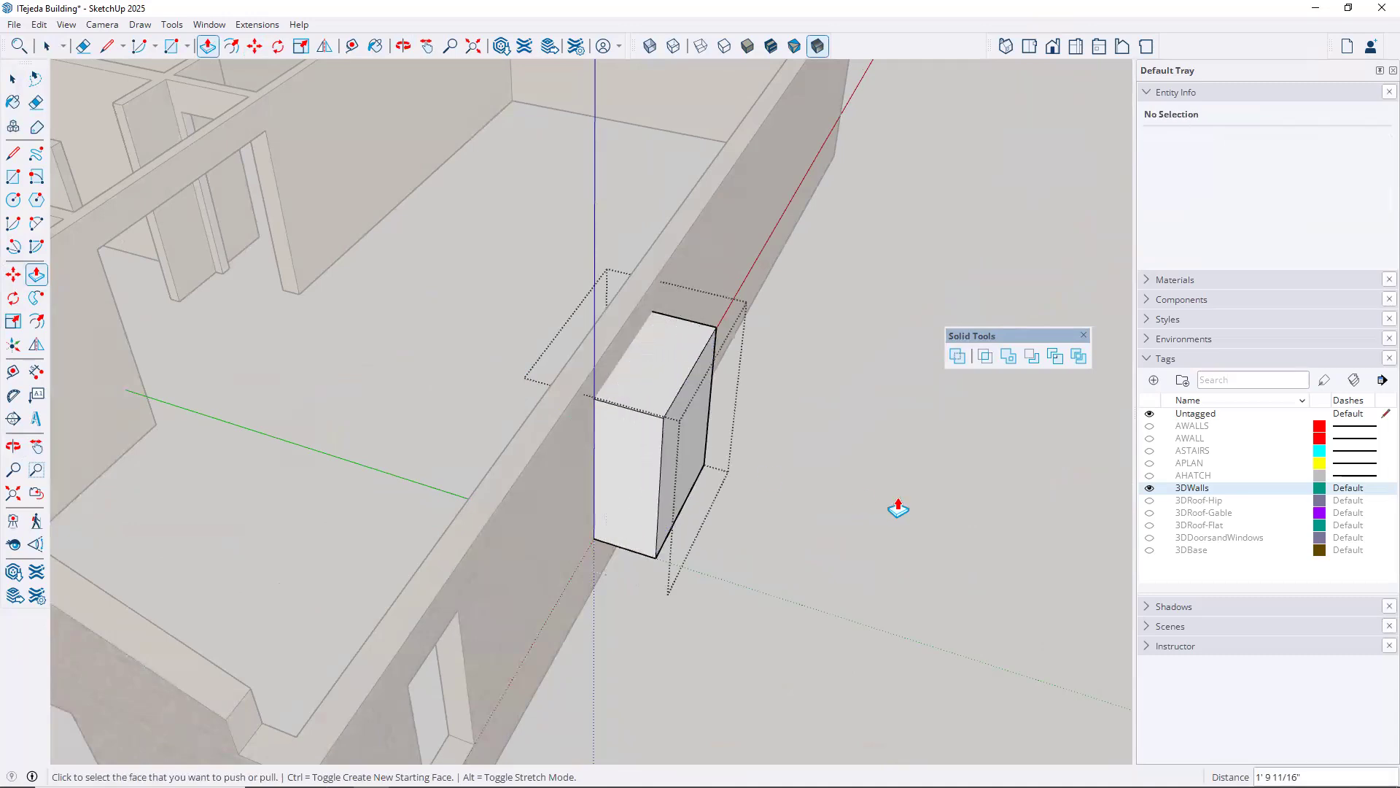
{"action": "key", "text": "space"}
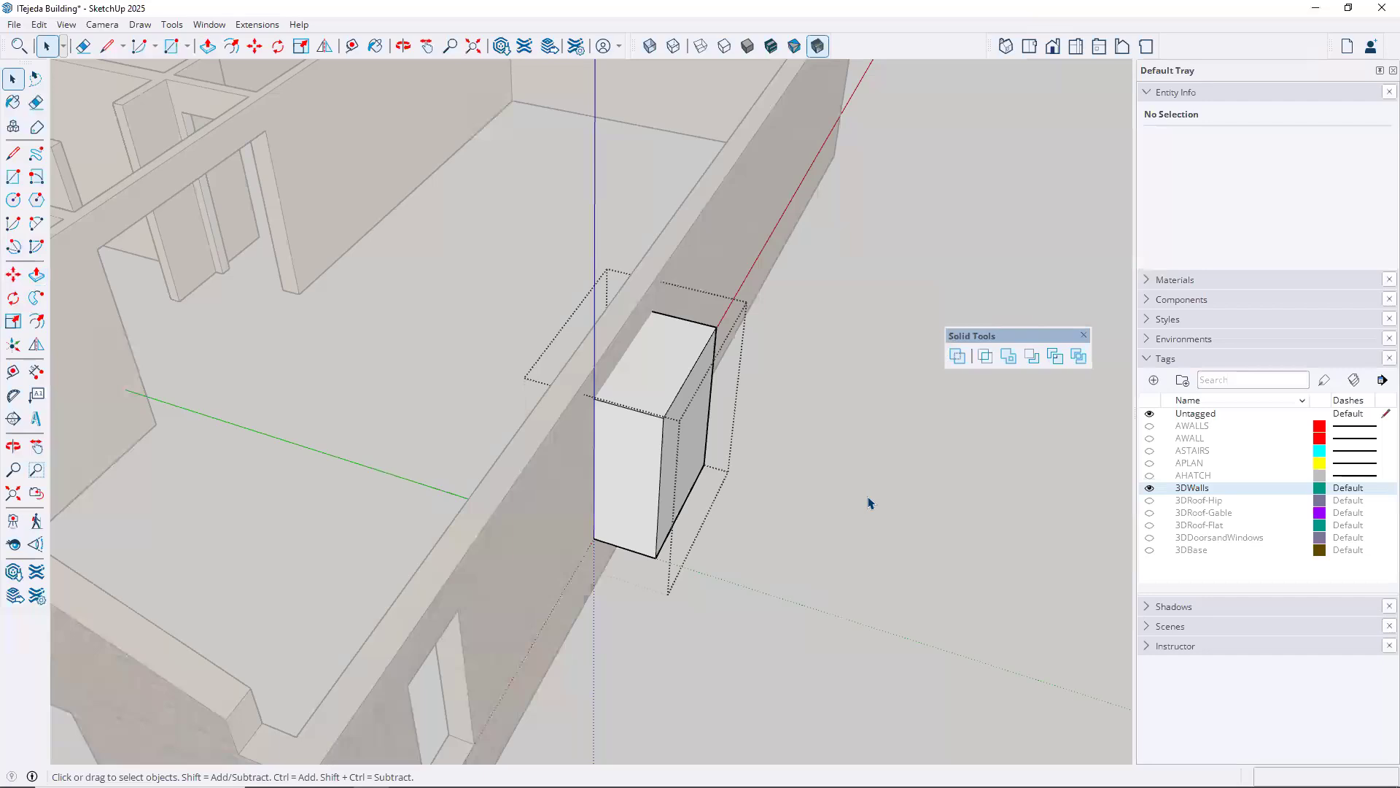
{"action": "left_click", "coordinate": [868, 498]}
Widen the box by pulling its side face, the one away from the narrow window, 2' along the wall, and close the group
{"action": "middle_click_drag", "start_coordinate": [701, 533], "coordinate": [508, 369], "text": "shift"}
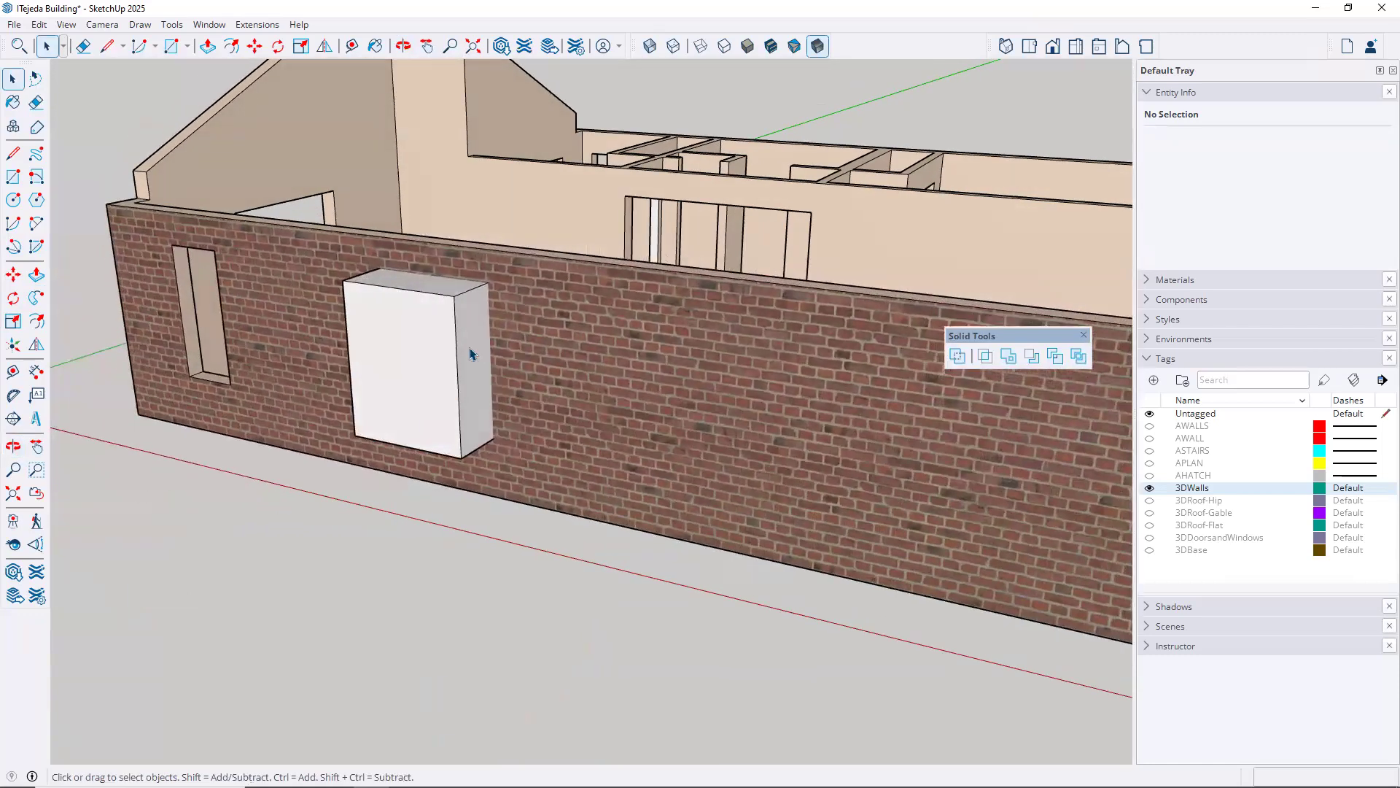
{"action": "double_click", "coordinate": [480, 371]}
{"action": "key", "text": "p"}
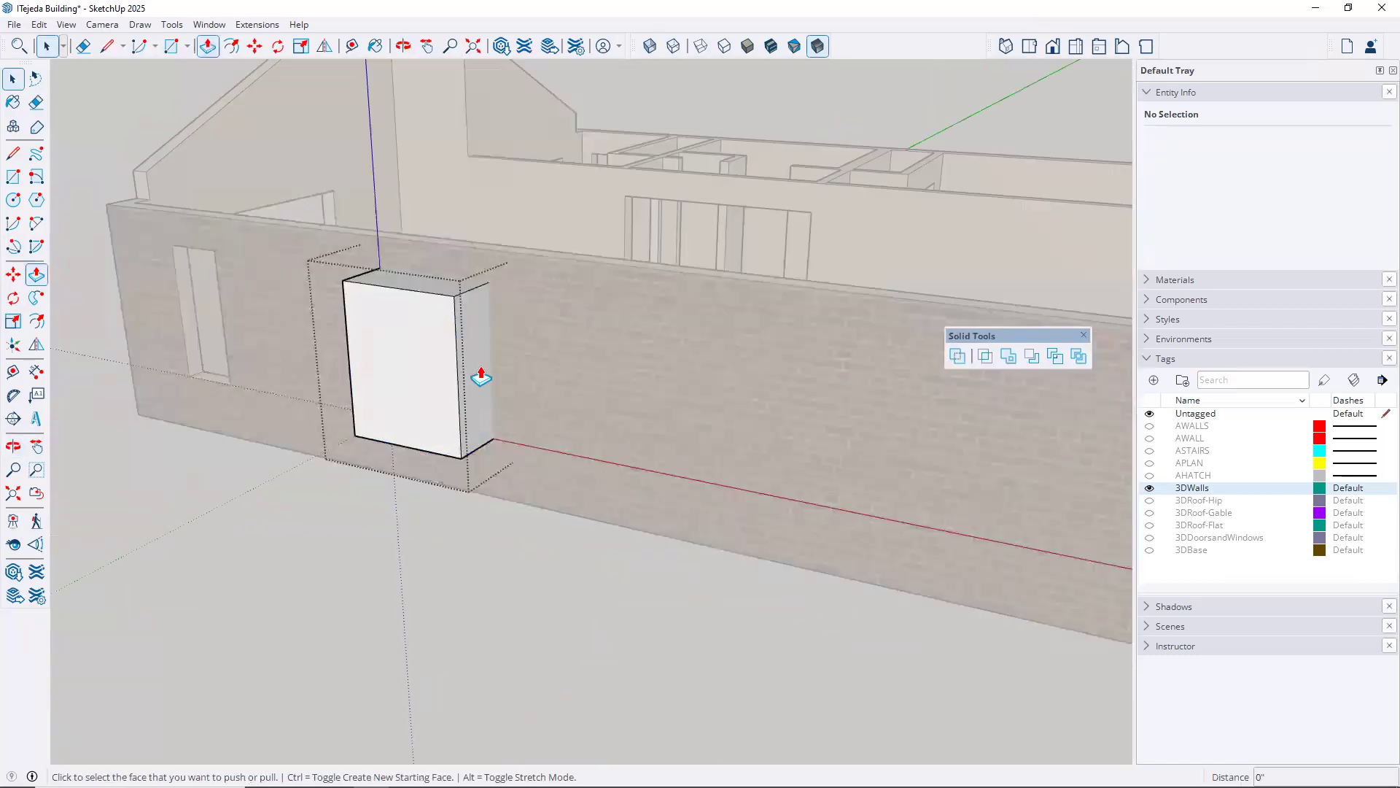
{"action": "left_click", "coordinate": [481, 373]}
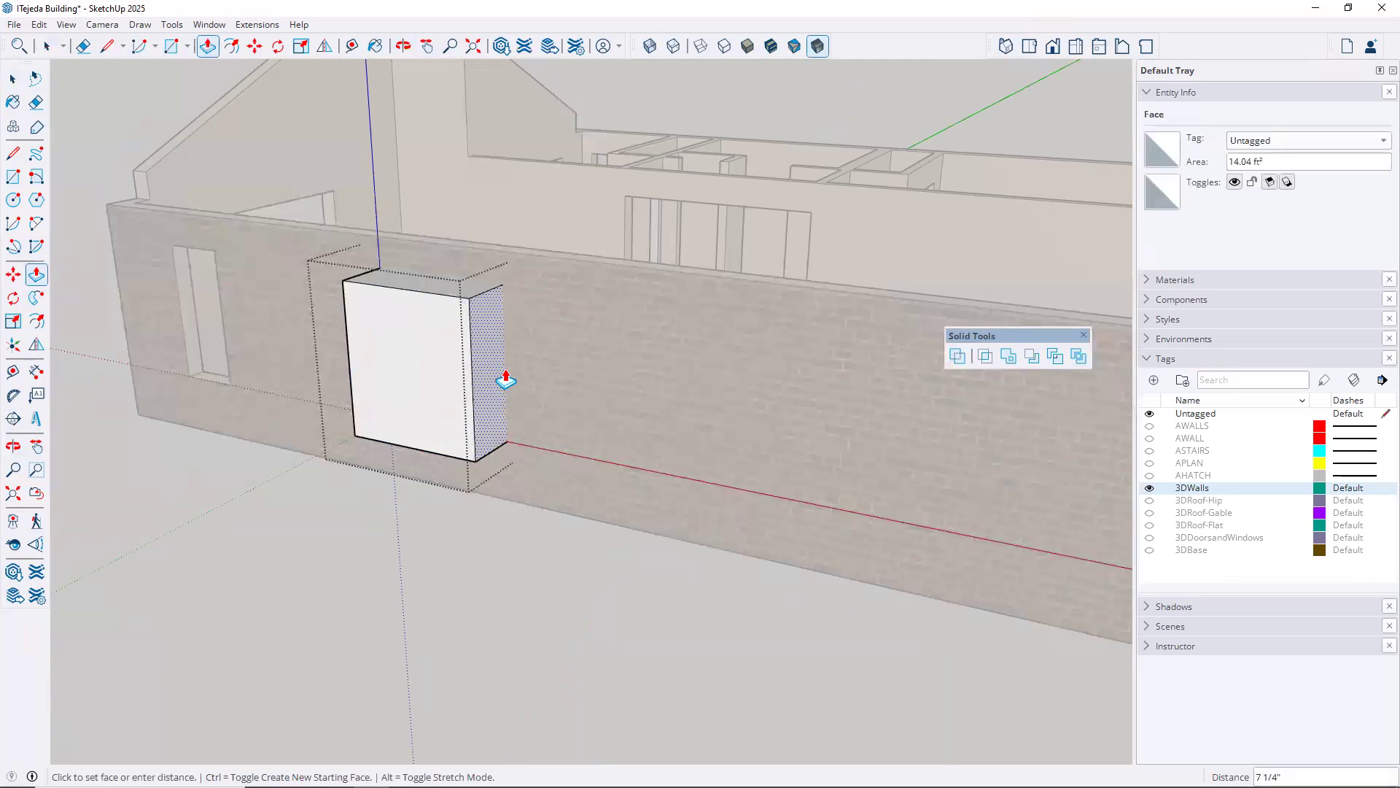
{"action": "type", "text": "2'"}
{"action": "key", "text": "Return"}
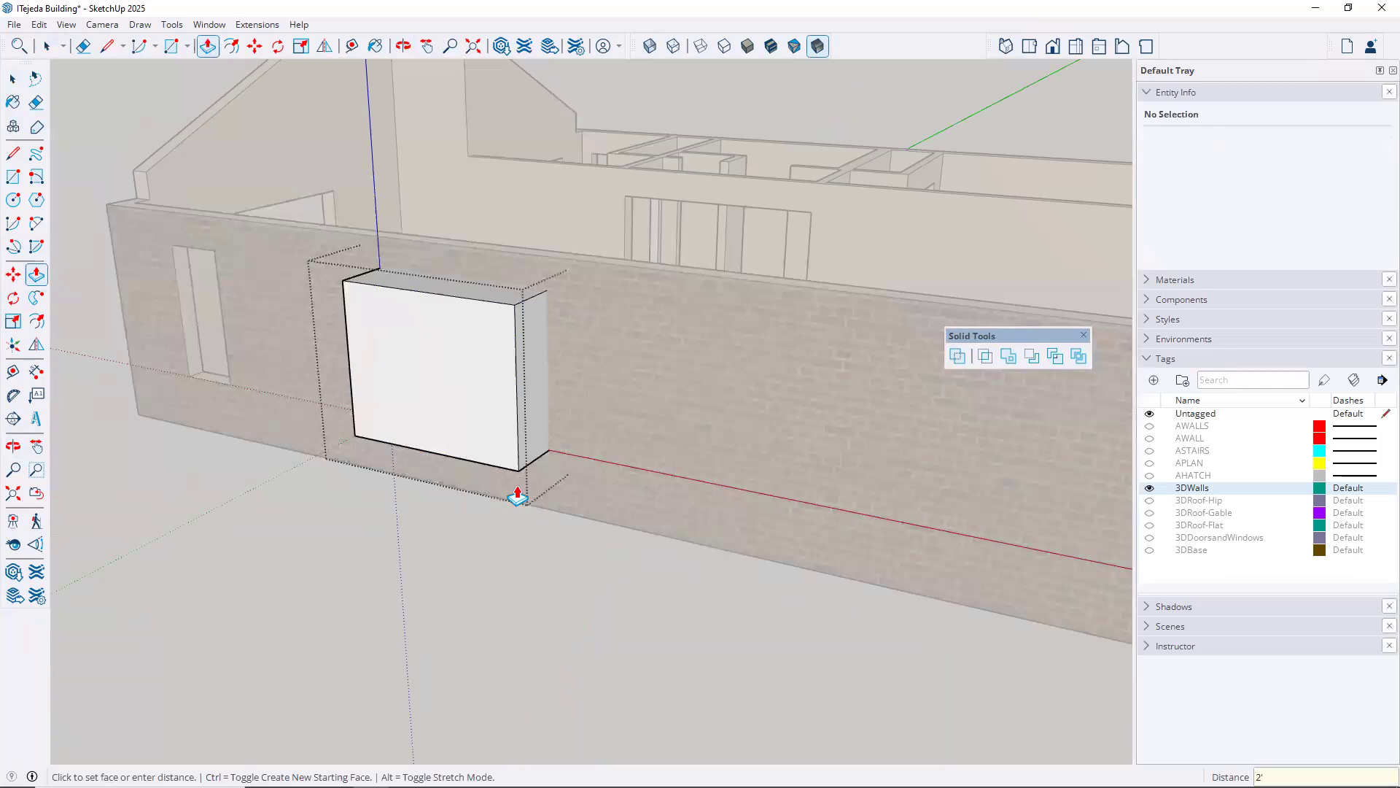
{"action": "key", "text": "space"}
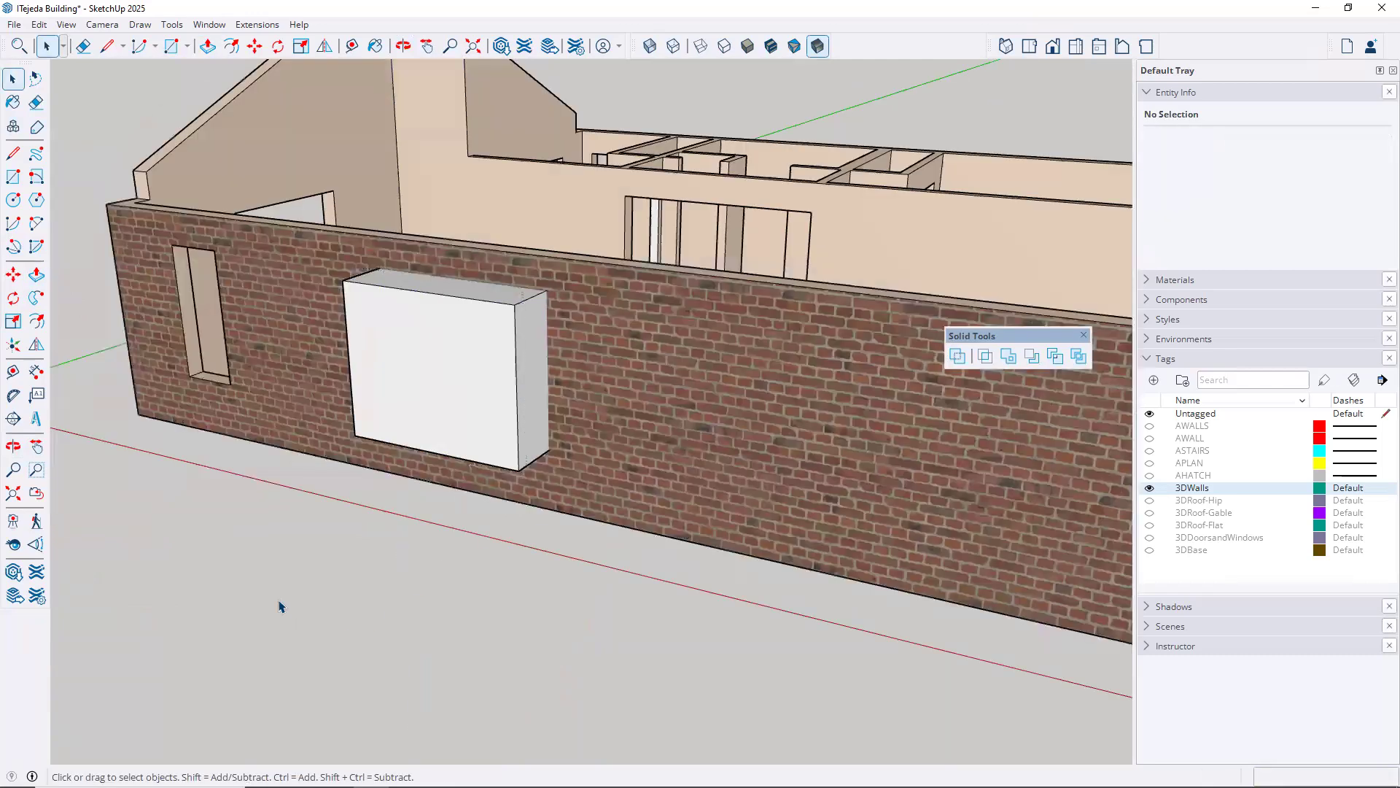
Subtract the box from the wall group with Solid Tools to cut the window opening in the brick wall
{"action": "middle_click_drag", "start_coordinate": [321, 531], "coordinate": [990, 377]}
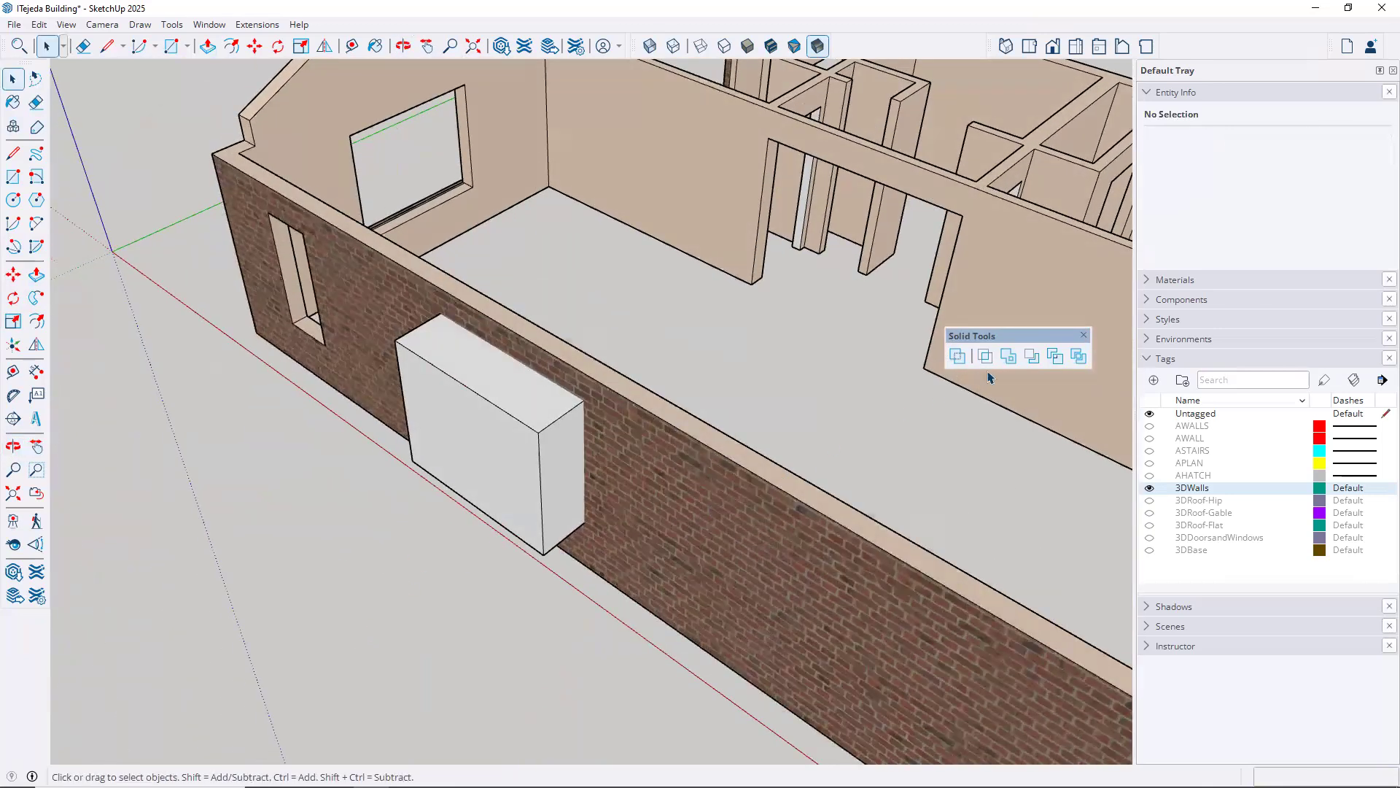
{"action": "left_click", "coordinate": [1031, 357]}
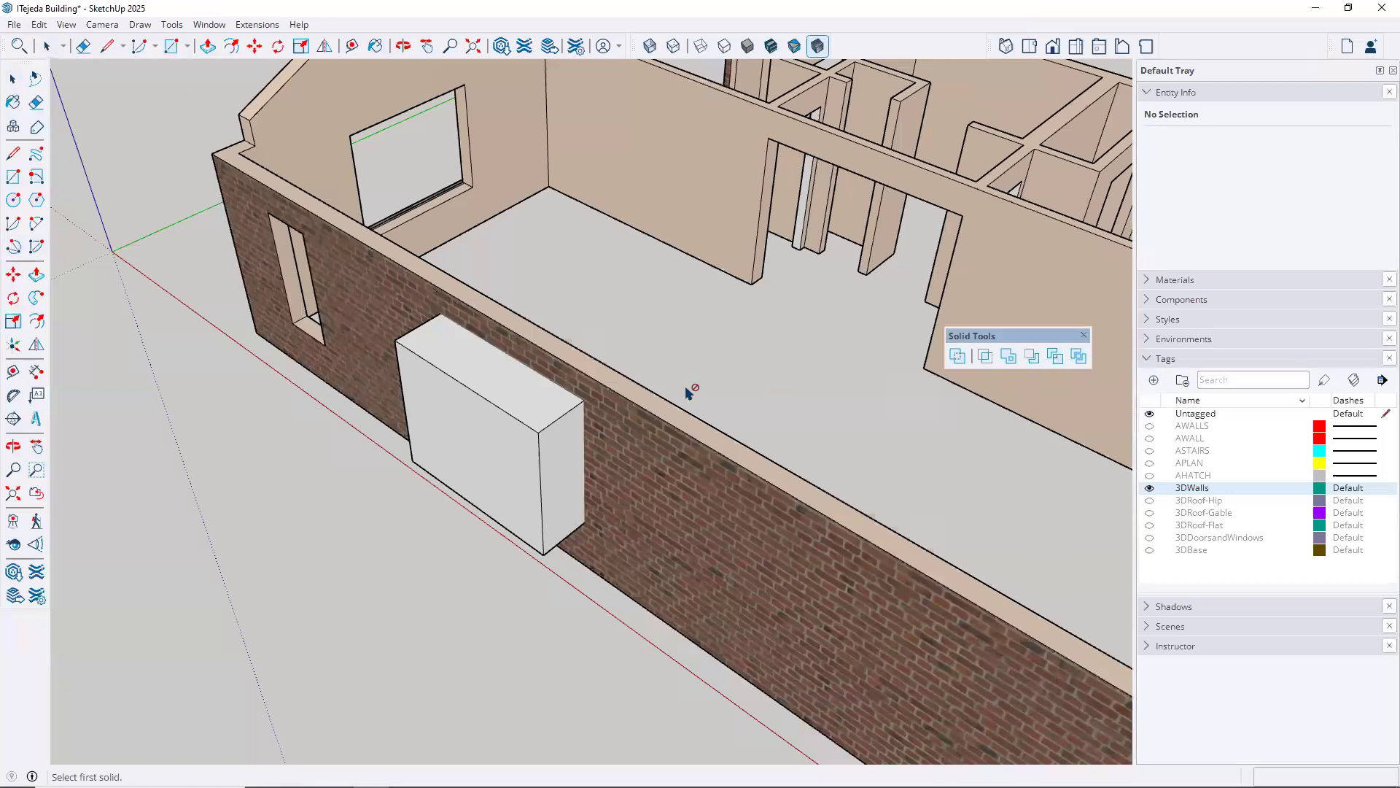
{"action": "left_click", "coordinate": [554, 431]}
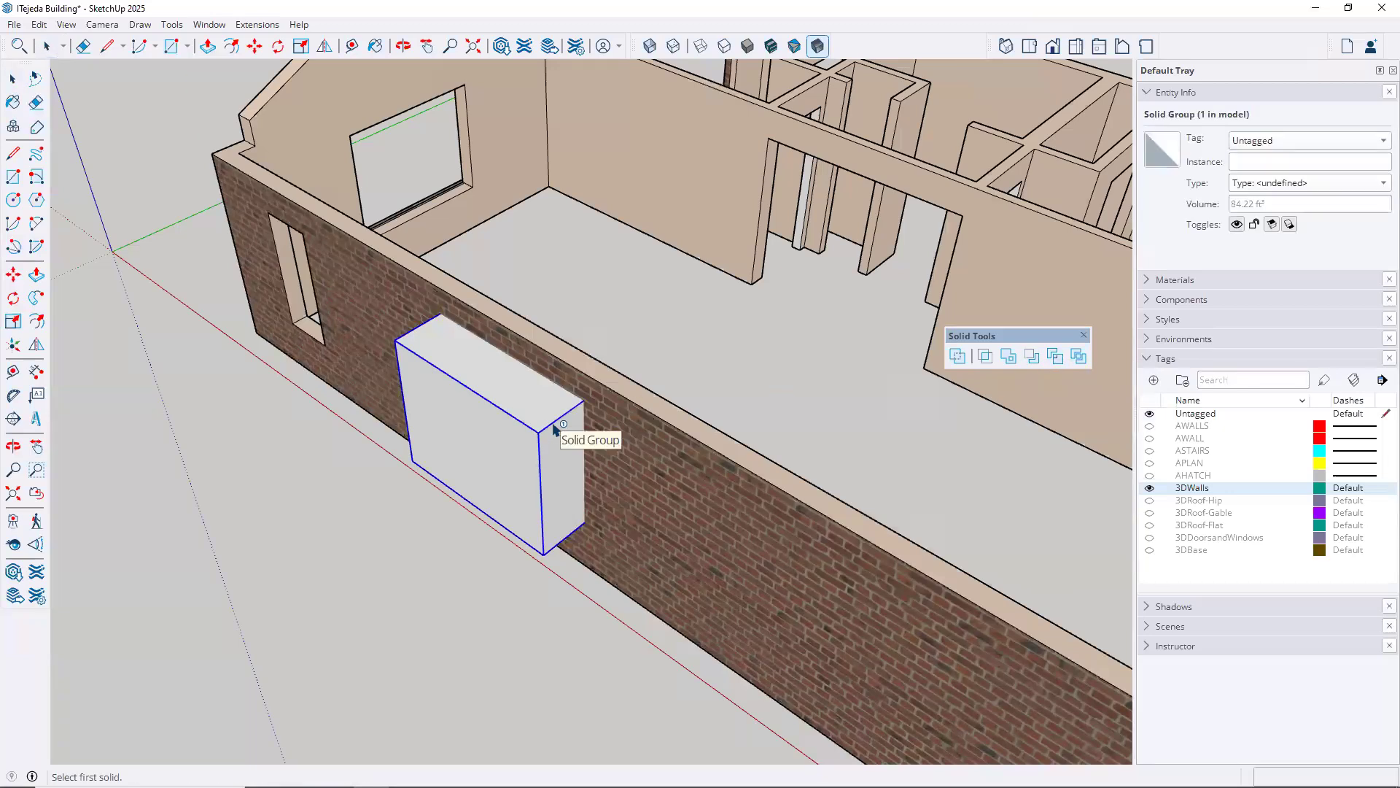
{"action": "left_click", "coordinate": [554, 430]}
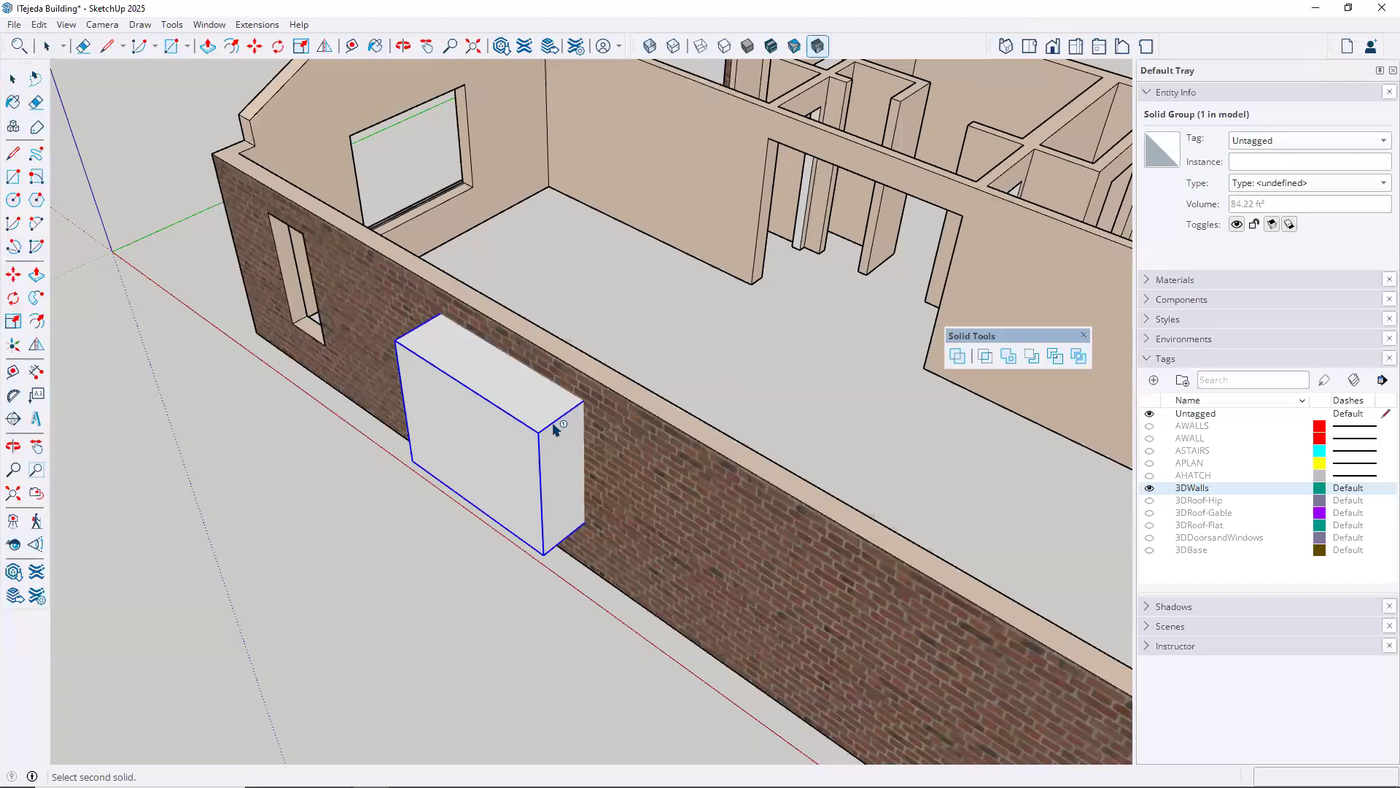
{"action": "left_click", "coordinate": [685, 448]}
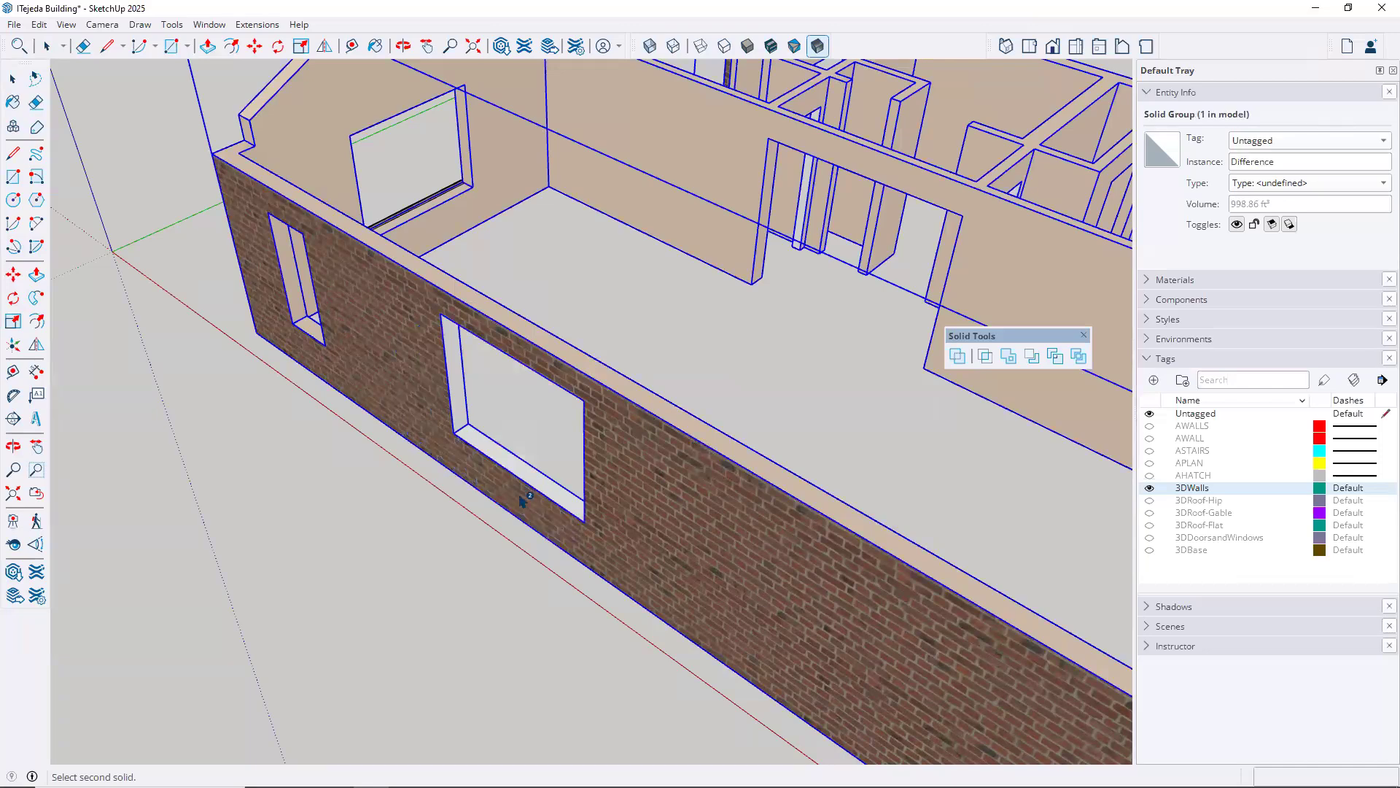
{"action": "middle_click_drag", "start_coordinate": [526, 522], "coordinate": [365, 332]}
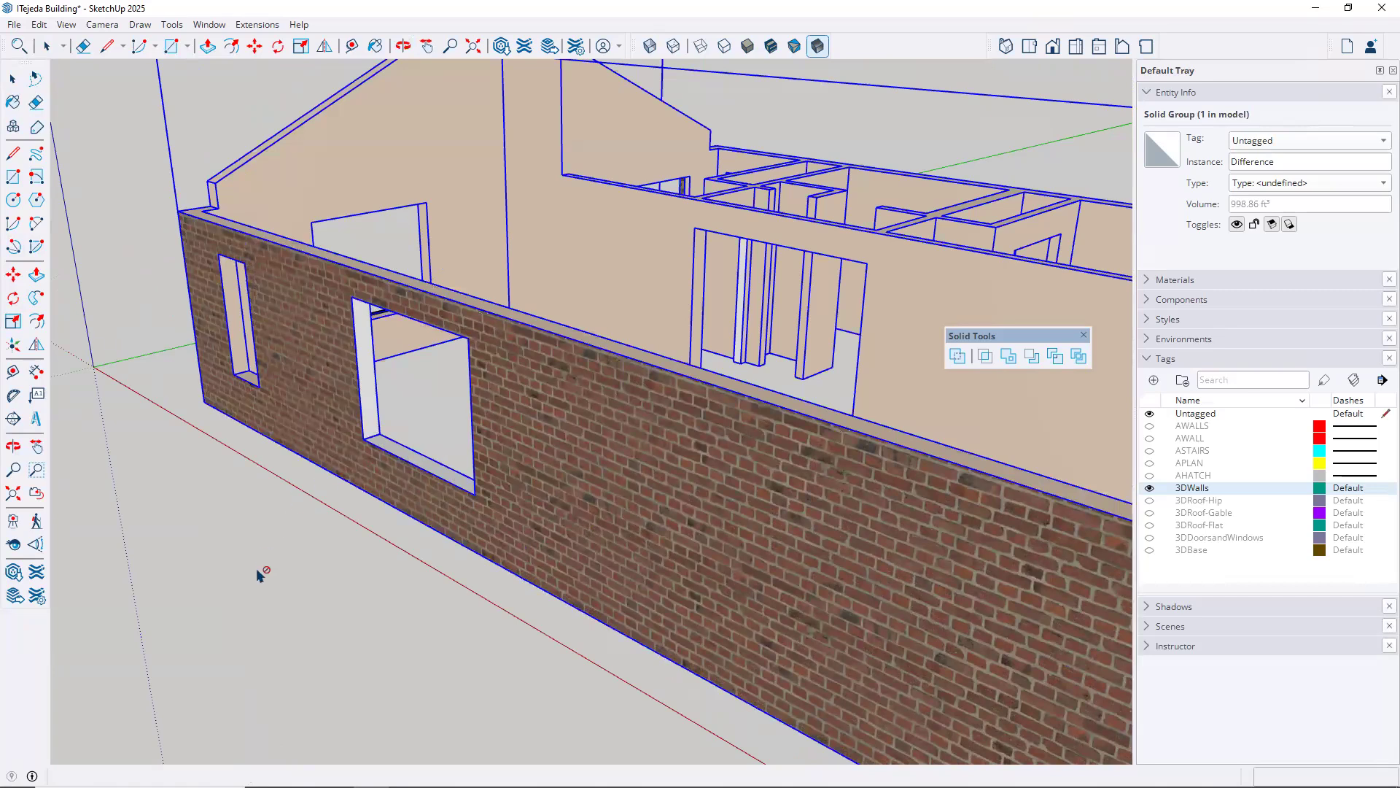
{"action": "key", "text": "space"}
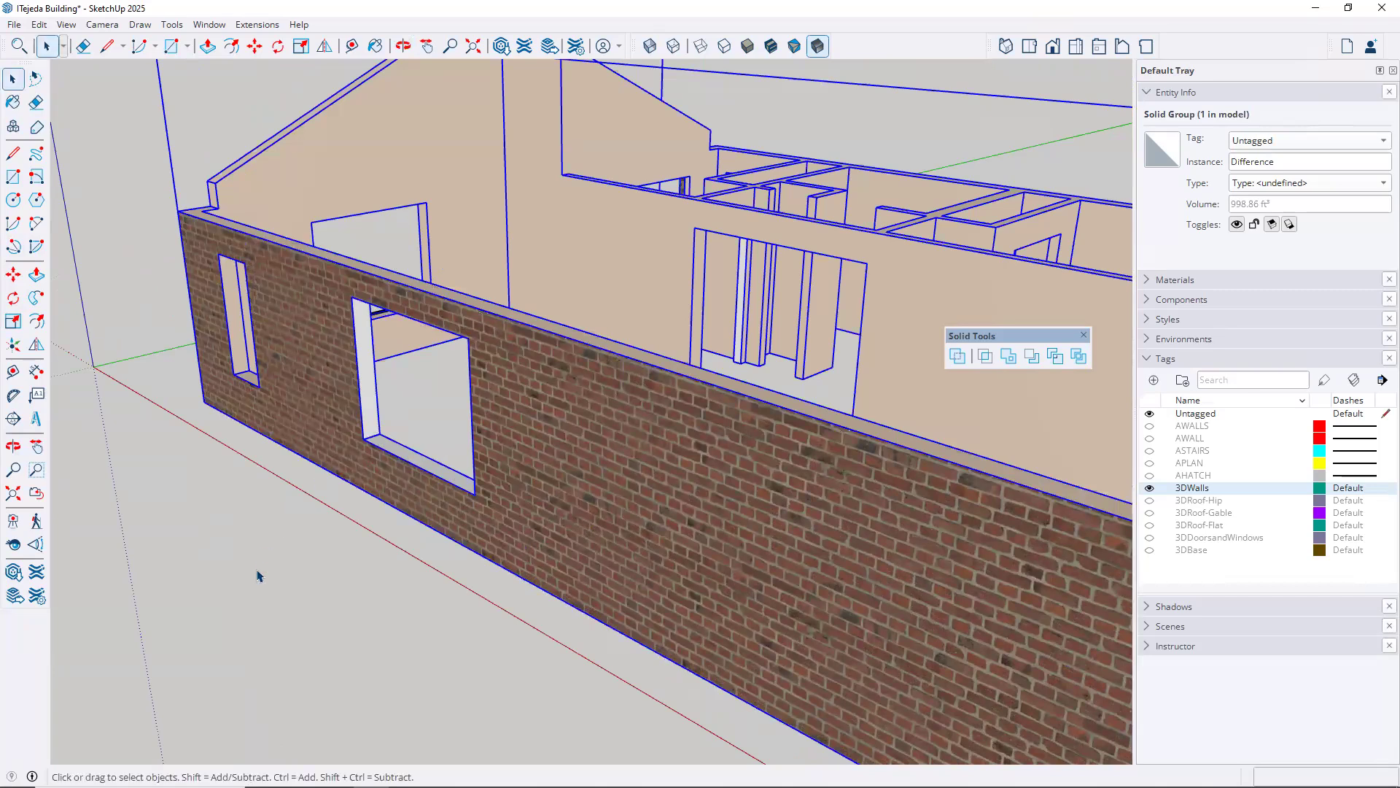
Open the wall group and check the materials of the brick face, the inner wall face and the new window's jamb
{"action": "double_click", "coordinate": [537, 470]}
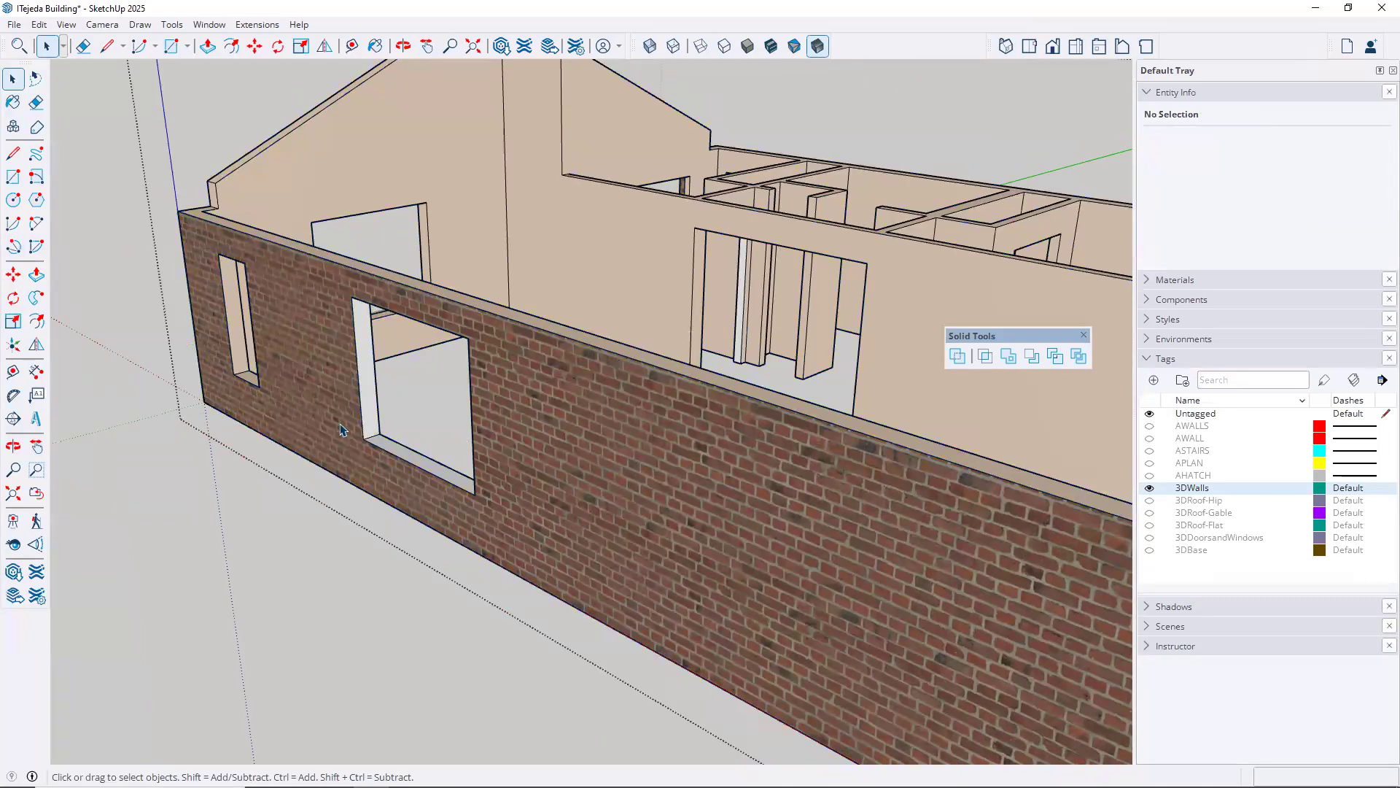
{"action": "scroll", "coordinate": [374, 396], "scroll_direction": "up", "scroll_amount": 3}
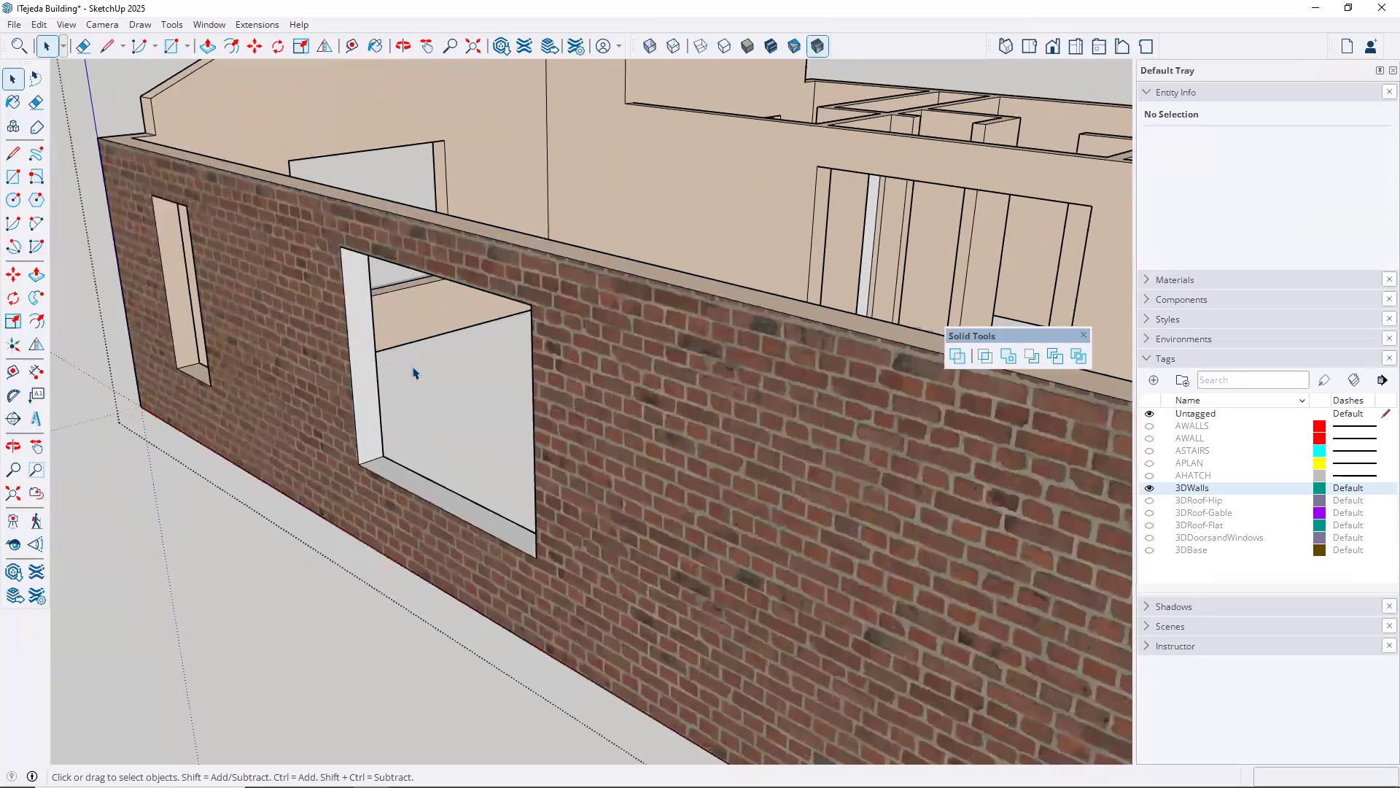
{"action": "middle_click_drag", "start_coordinate": [409, 452], "coordinate": [368, 457]}
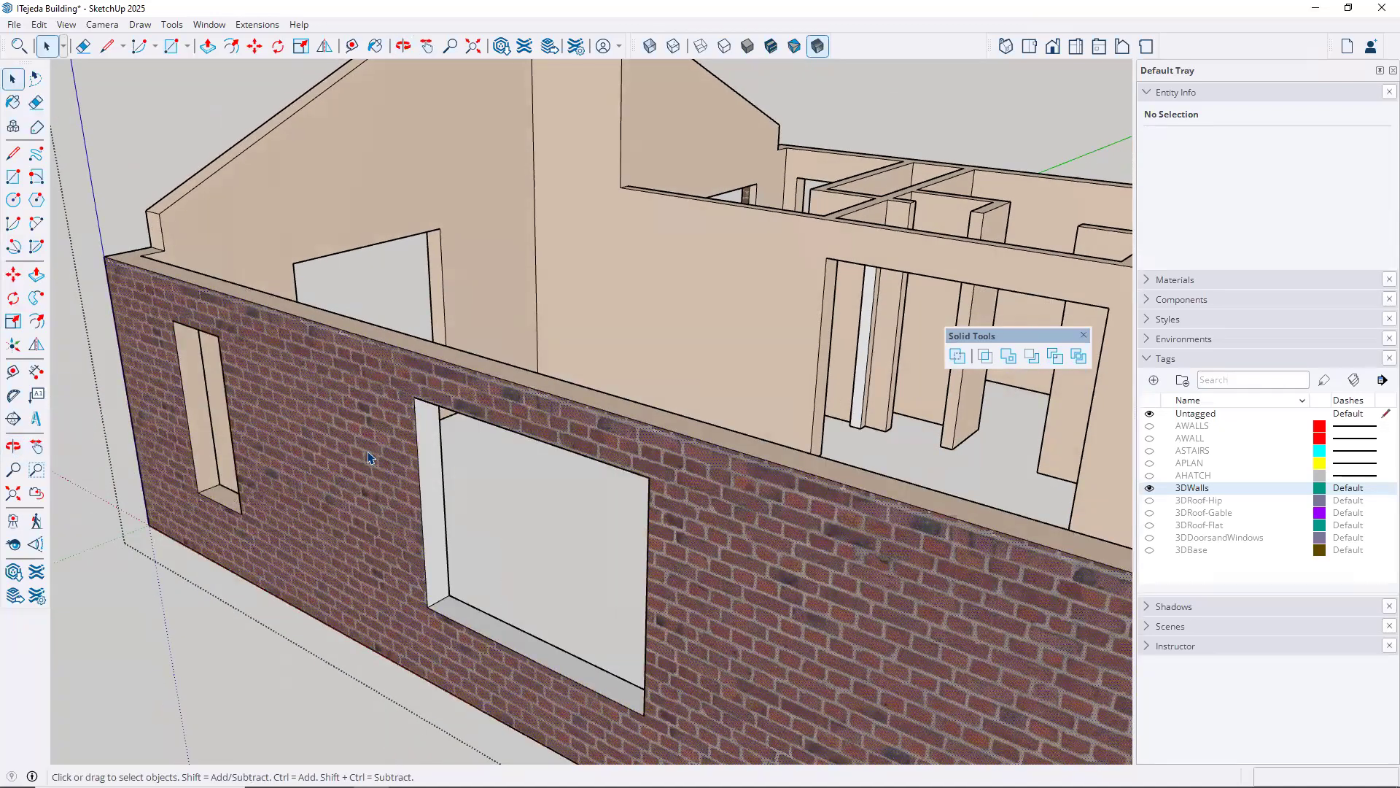
{"action": "left_click", "coordinate": [368, 457]}
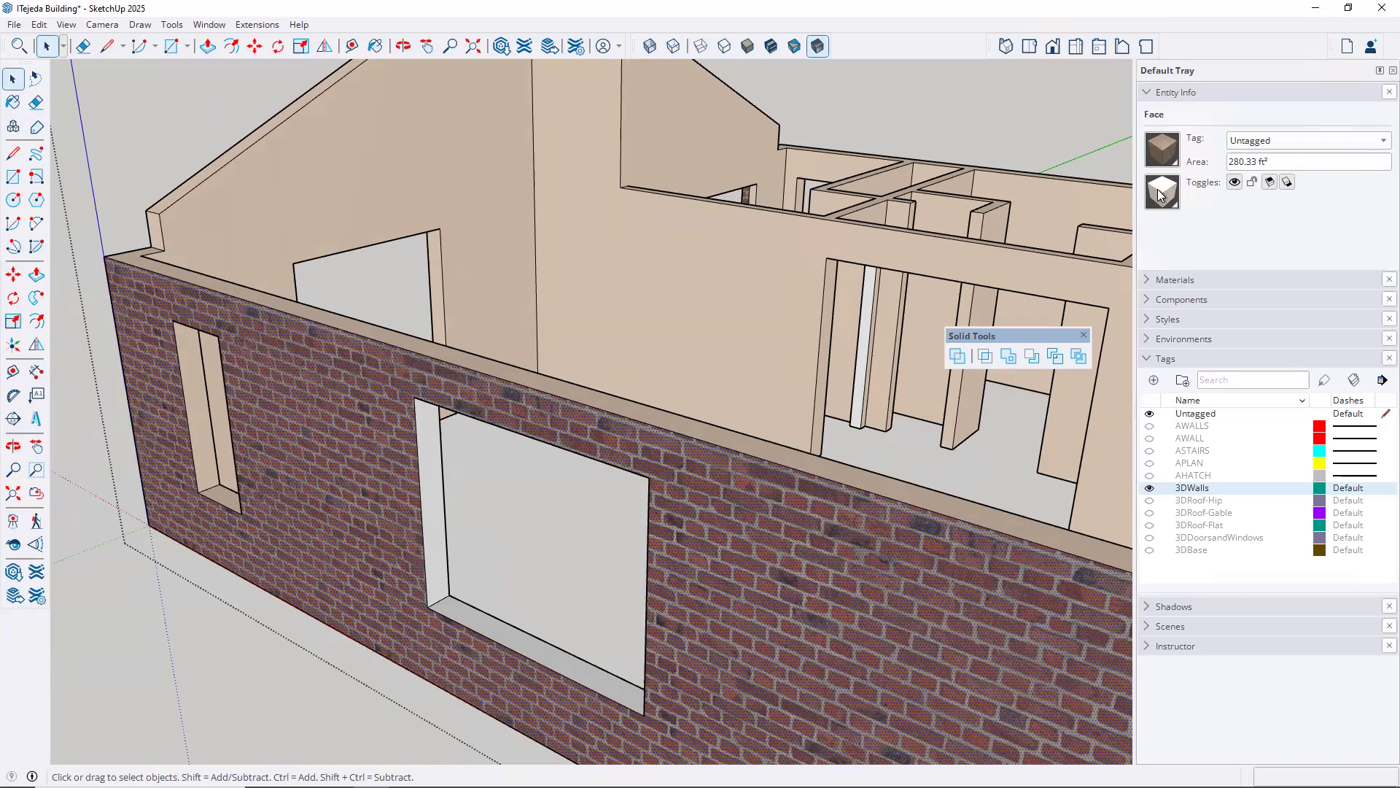
{"action": "left_click", "coordinate": [679, 278]}
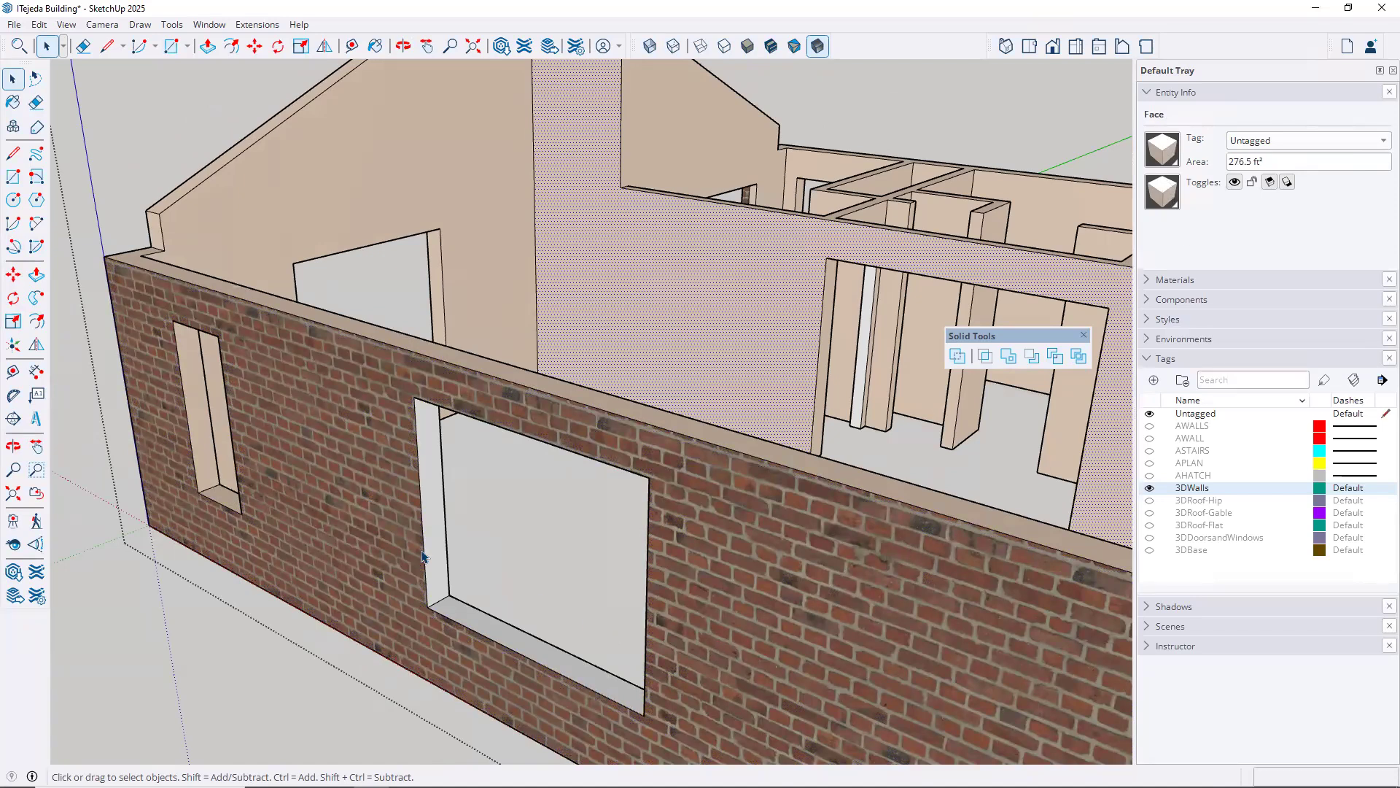
{"action": "left_click", "coordinate": [435, 525]}
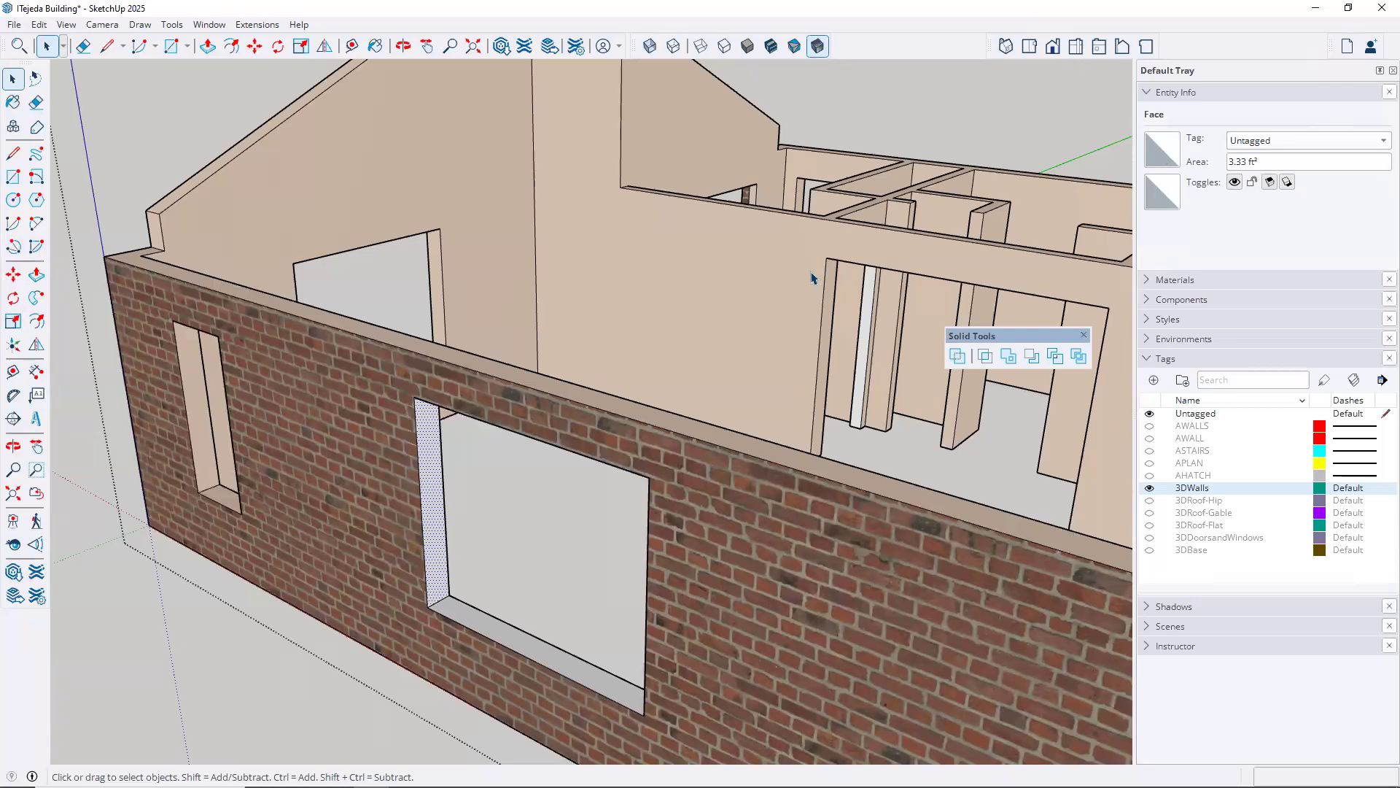
{"action": "scroll", "coordinate": [810, 278], "scroll_direction": "down", "scroll_amount": 3}
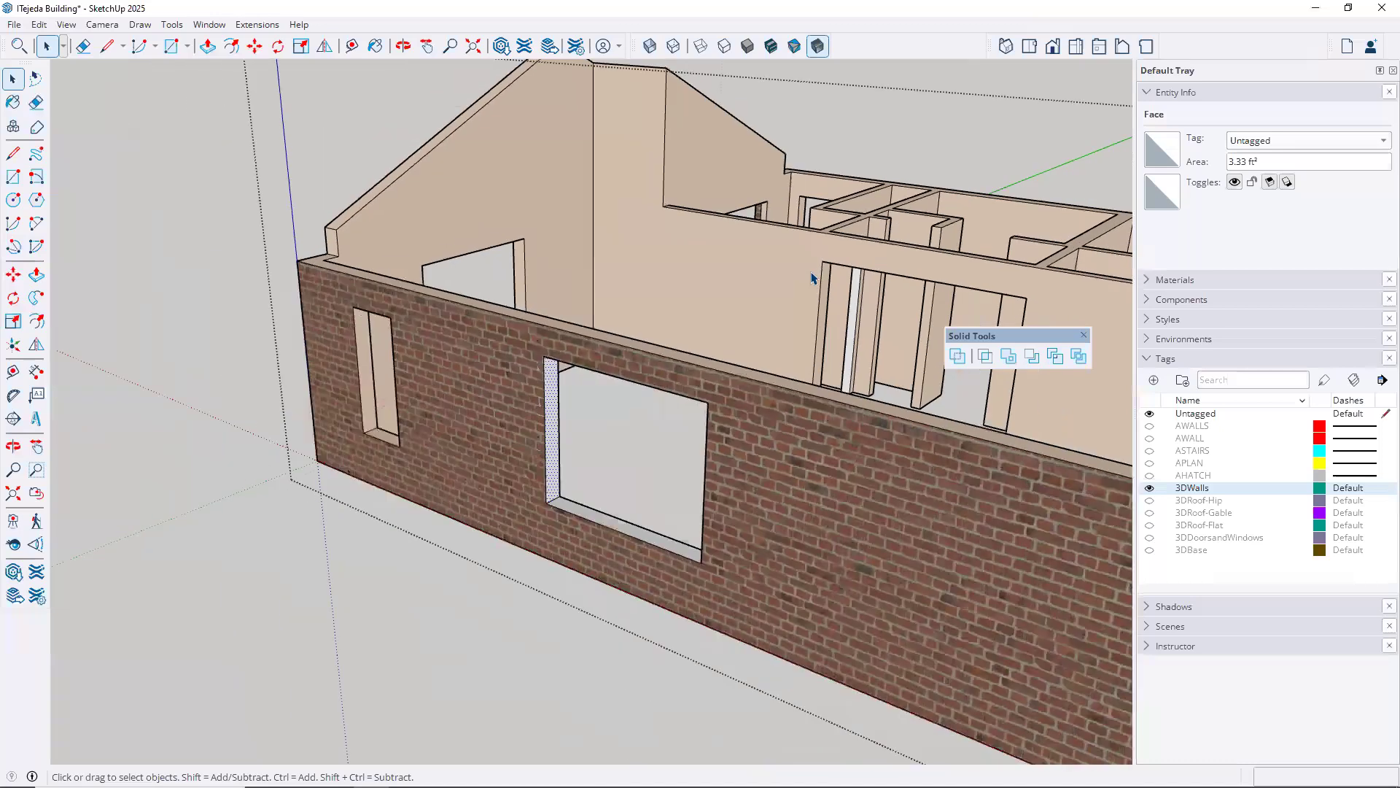
{"action": "left_click", "coordinate": [217, 307]}
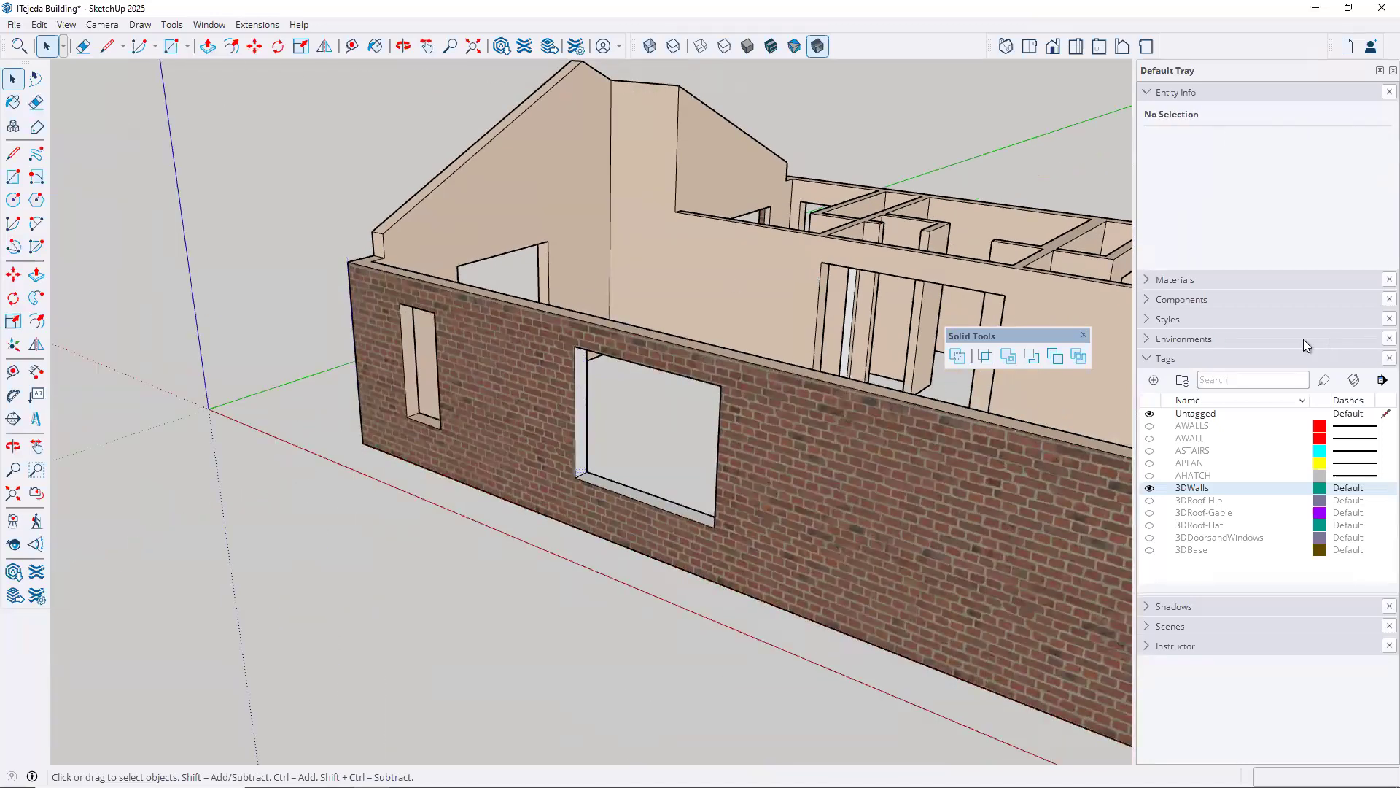
Sample C01_Vanilla_Cream from the interior wall and paint the inner faces of the new window opening with it
{"action": "left_click", "coordinate": [1148, 280]}
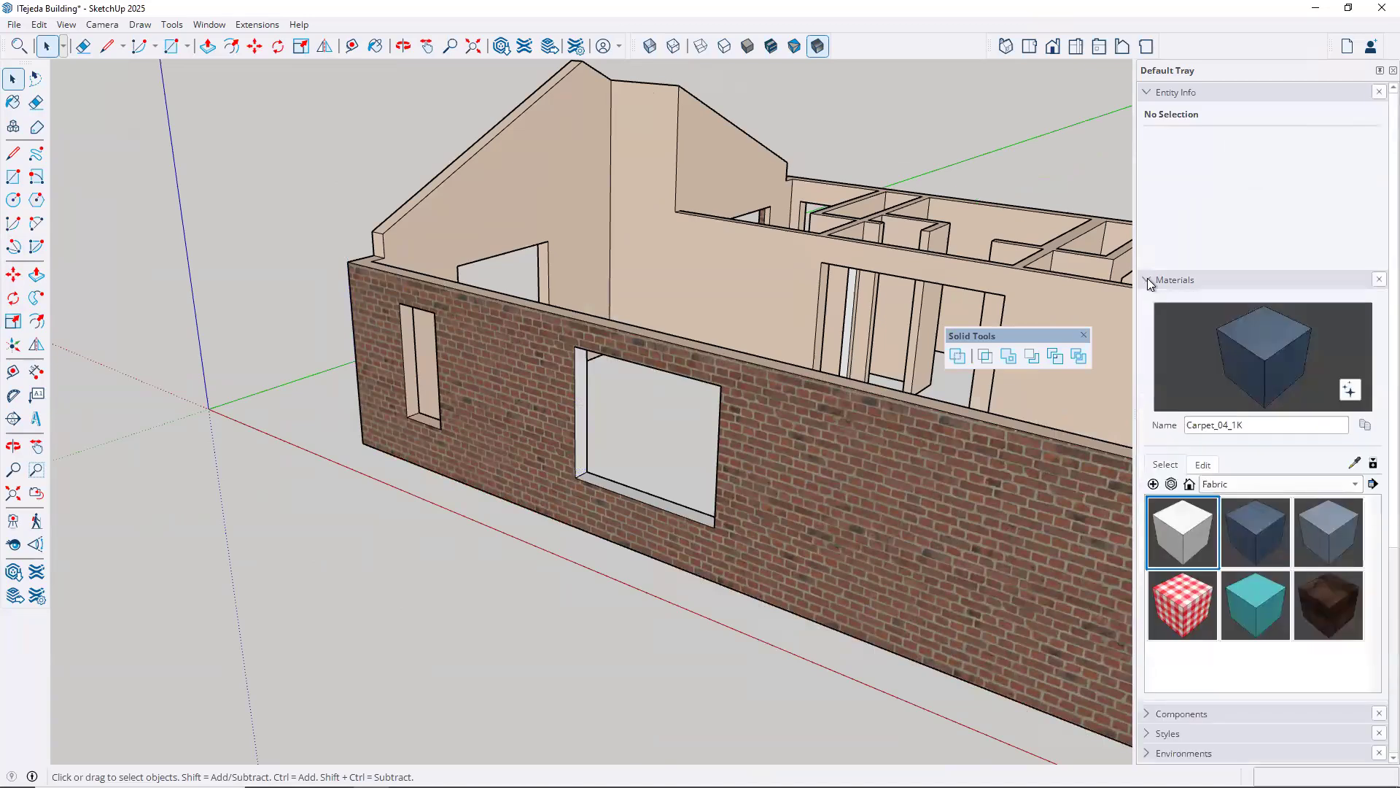
{"action": "left_click", "coordinate": [1354, 464]}
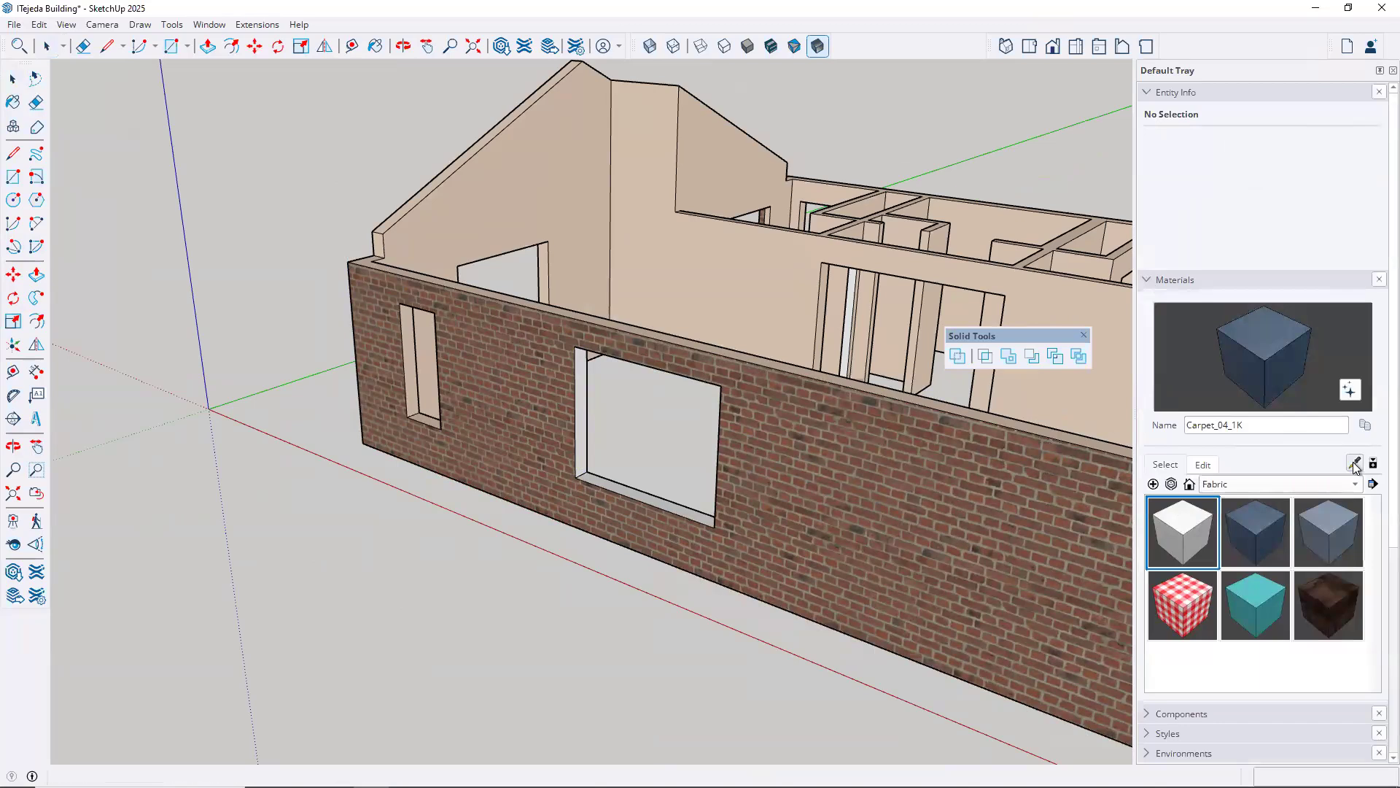
{"action": "left_click", "coordinate": [943, 273]}
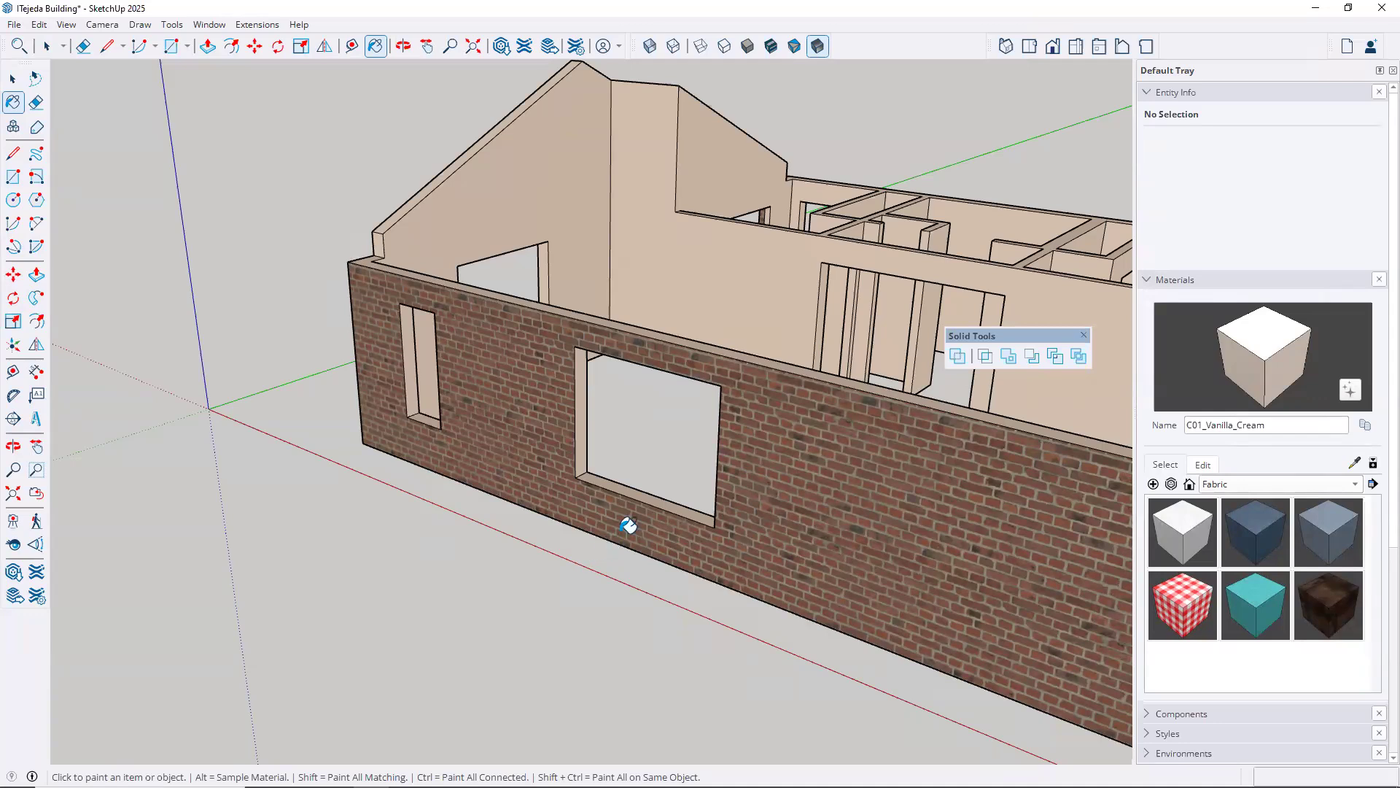
{"action": "scroll", "coordinate": [650, 387], "scroll_direction": "down", "scroll_amount": 3}
{"action": "middle_click_drag", "start_coordinate": [632, 335], "coordinate": [665, 415]}
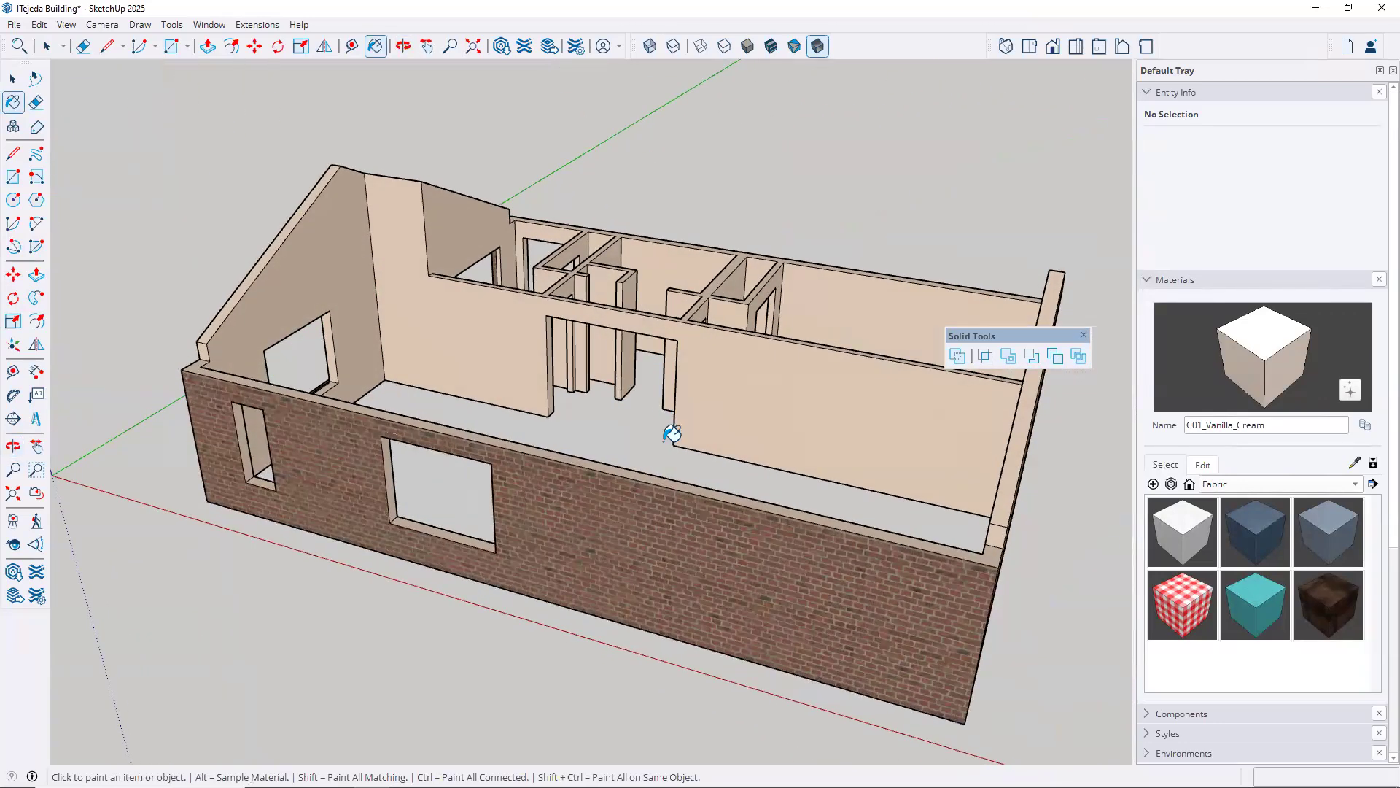
{"action": "scroll", "coordinate": [642, 427], "scroll_direction": "down", "scroll_amount": 5}
{"action": "middle_click_drag", "start_coordinate": [576, 452], "coordinate": [1046, 372]}
{"action": "left_click_drag", "start_coordinate": [1030, 321], "coordinate": [907, 25]}
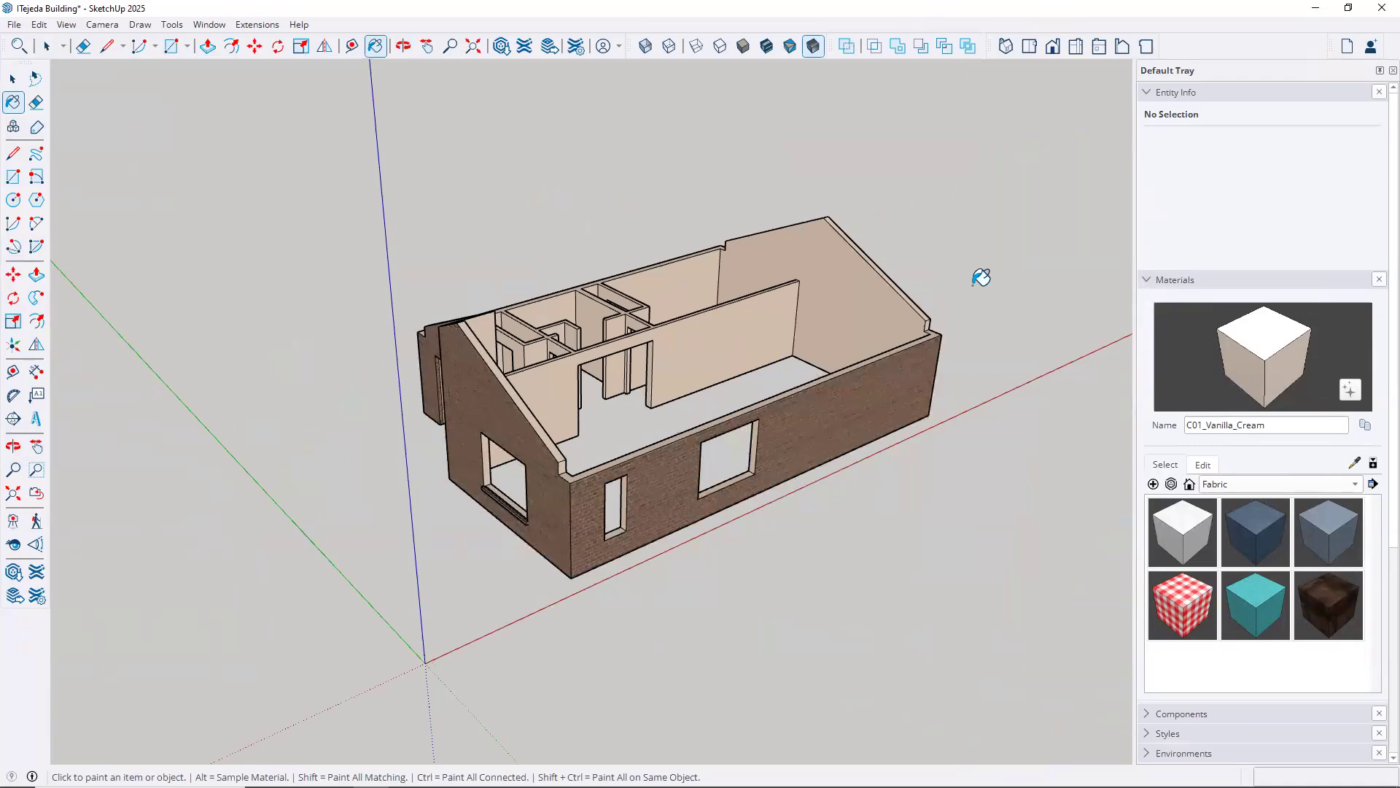
{"action": "key", "text": "space"}
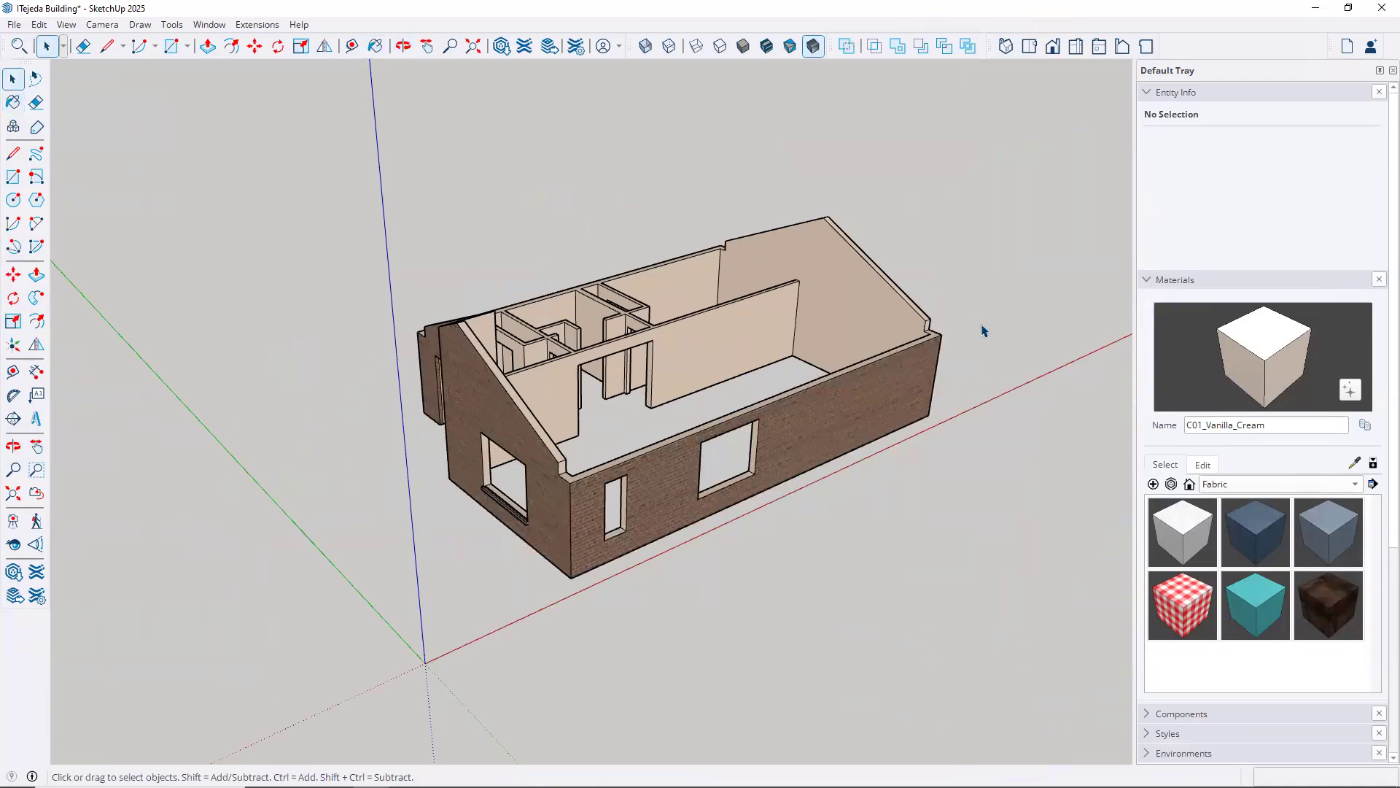
Make the 3DBase, 3DDoorsandWindows and 3DRoof-Gable tags visible and view the whole building
{"action": "left_click", "coordinate": [1147, 280]}
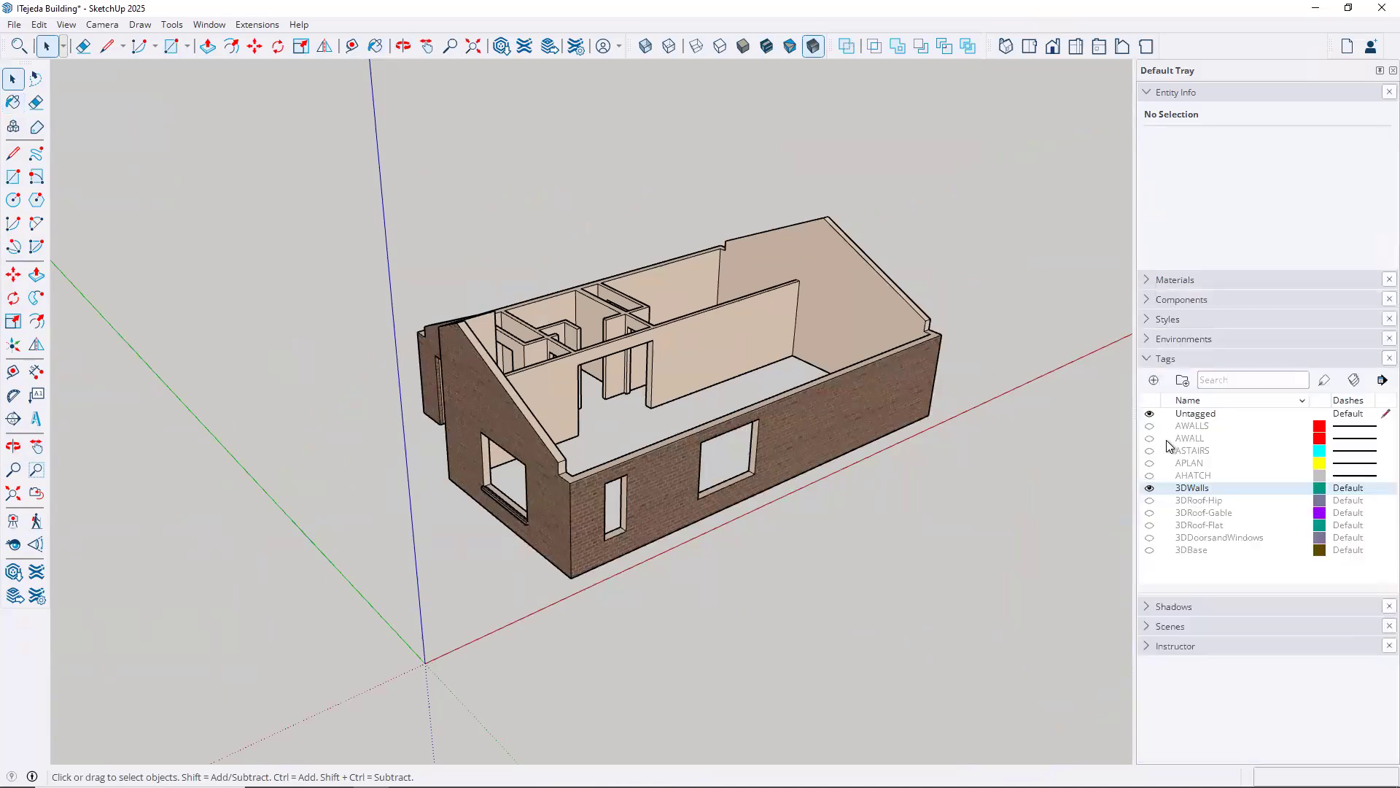
{"action": "left_click", "coordinate": [1149, 551]}
{"action": "left_click", "coordinate": [1150, 539]}
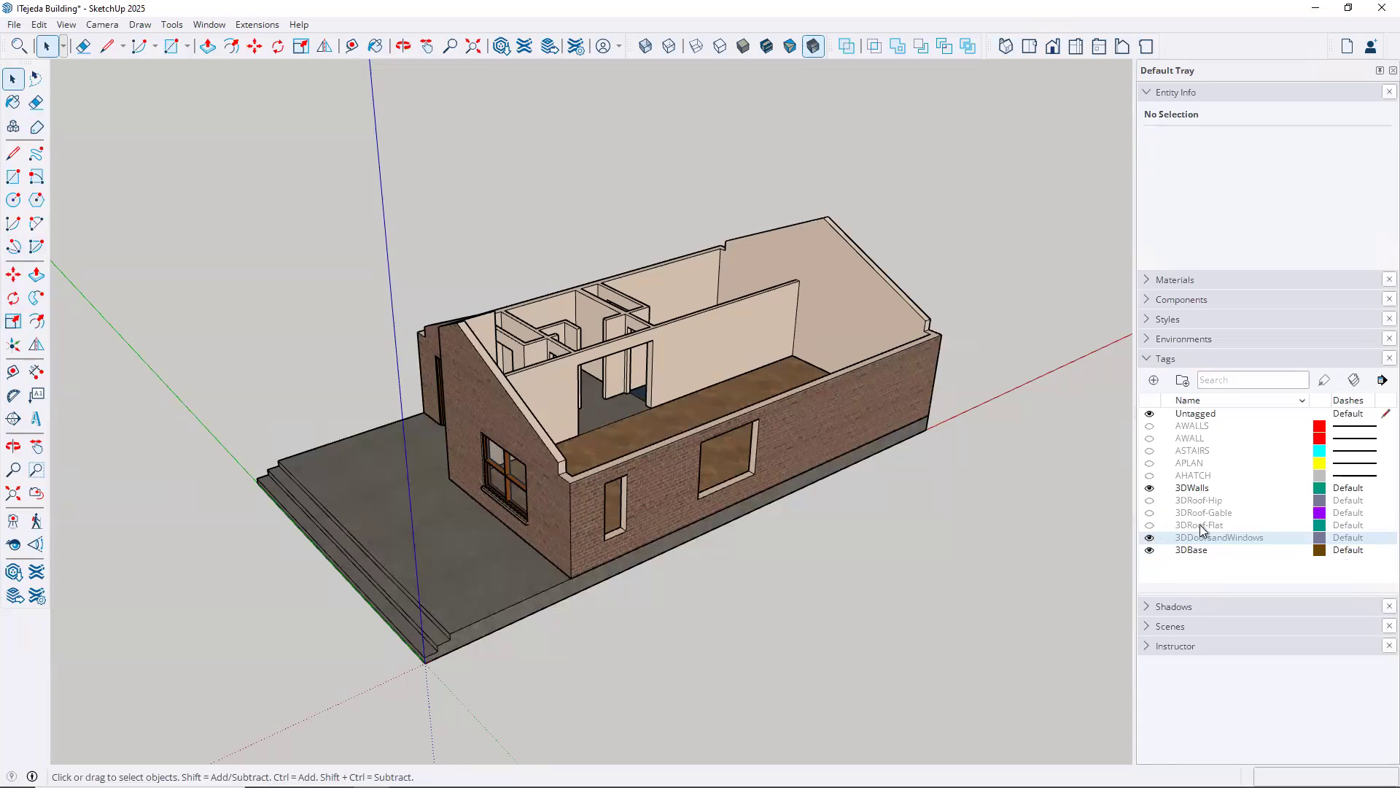
{"action": "left_click", "coordinate": [1149, 512]}
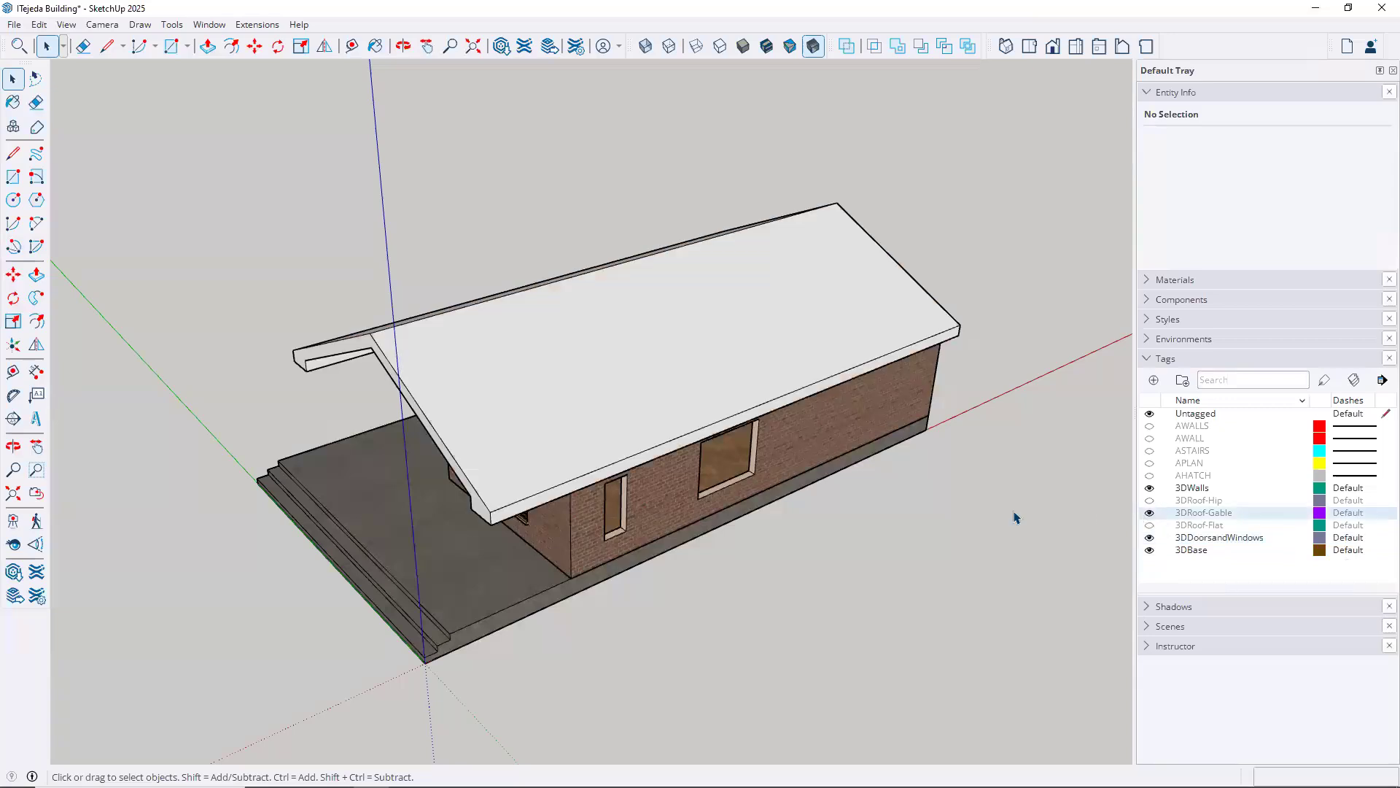
{"action": "middle_click_drag", "start_coordinate": [827, 564], "coordinate": [842, 421]}
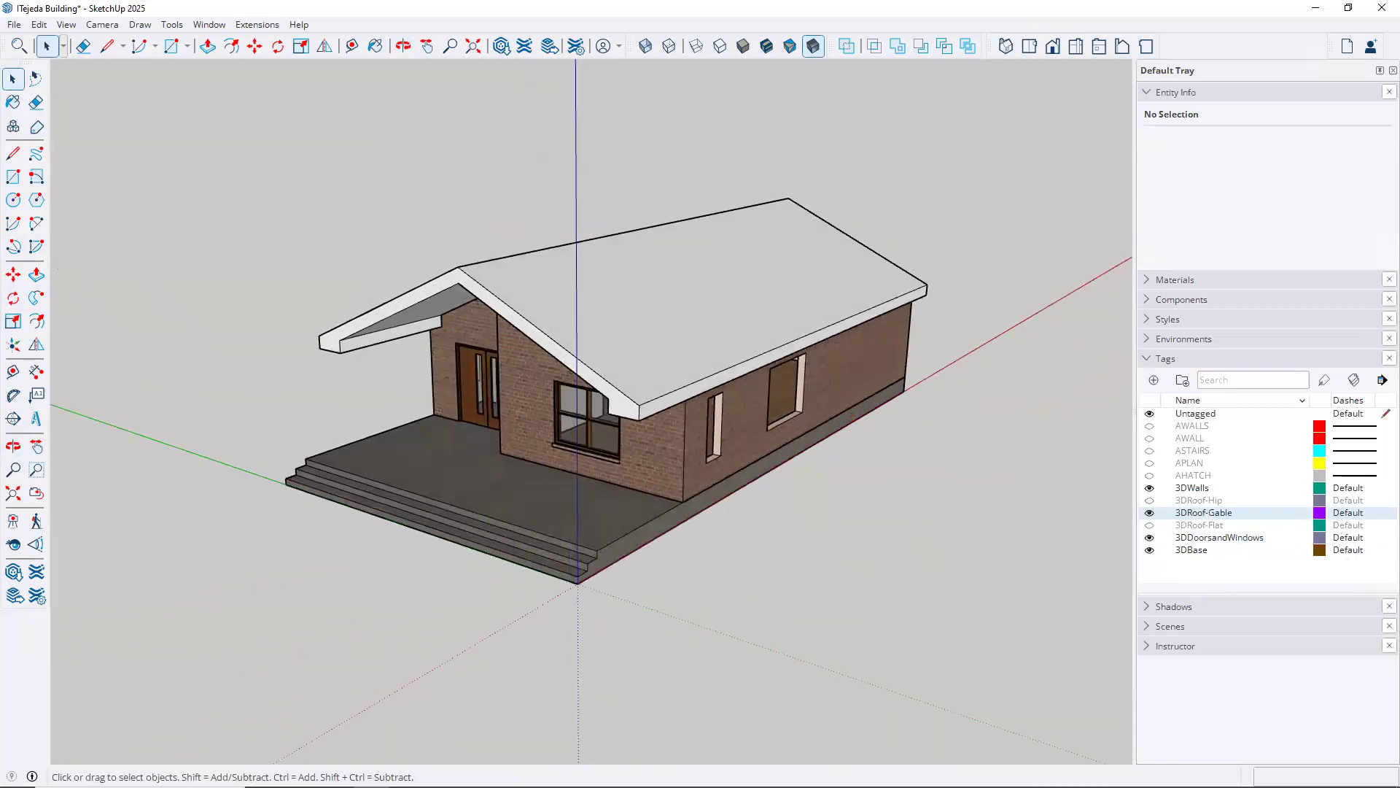